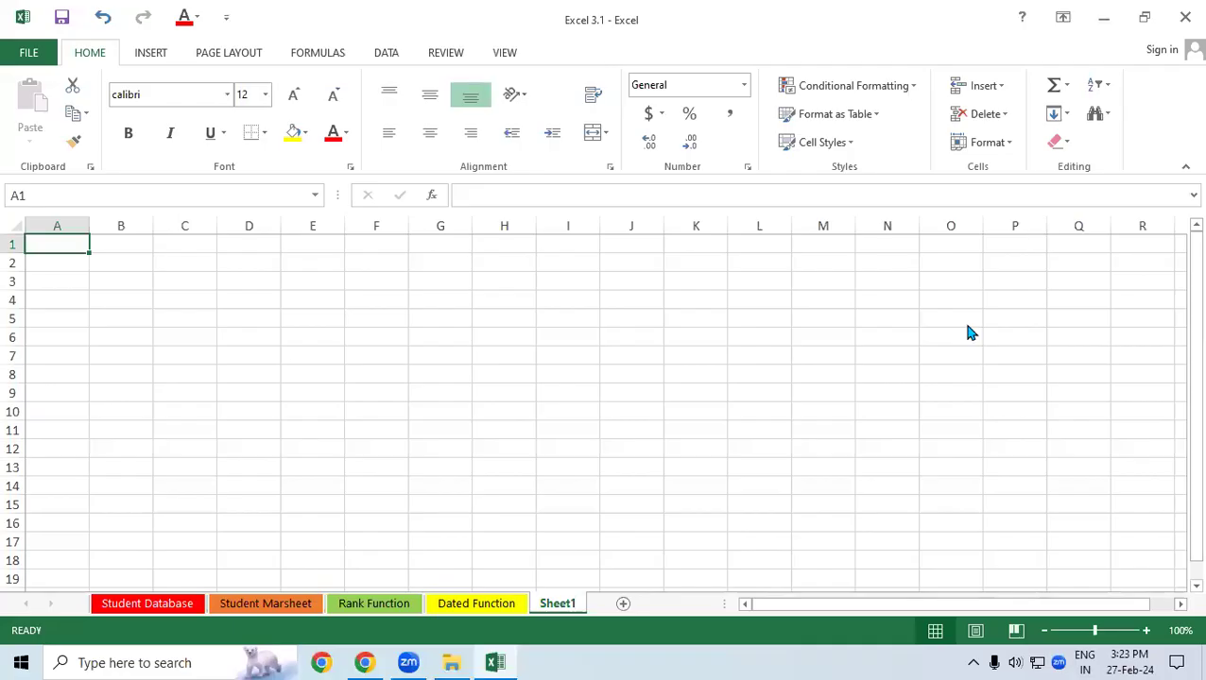
Merge and centre cells D1:N5 into a single title cell
left_click_drag(247, 252, 857, 318)
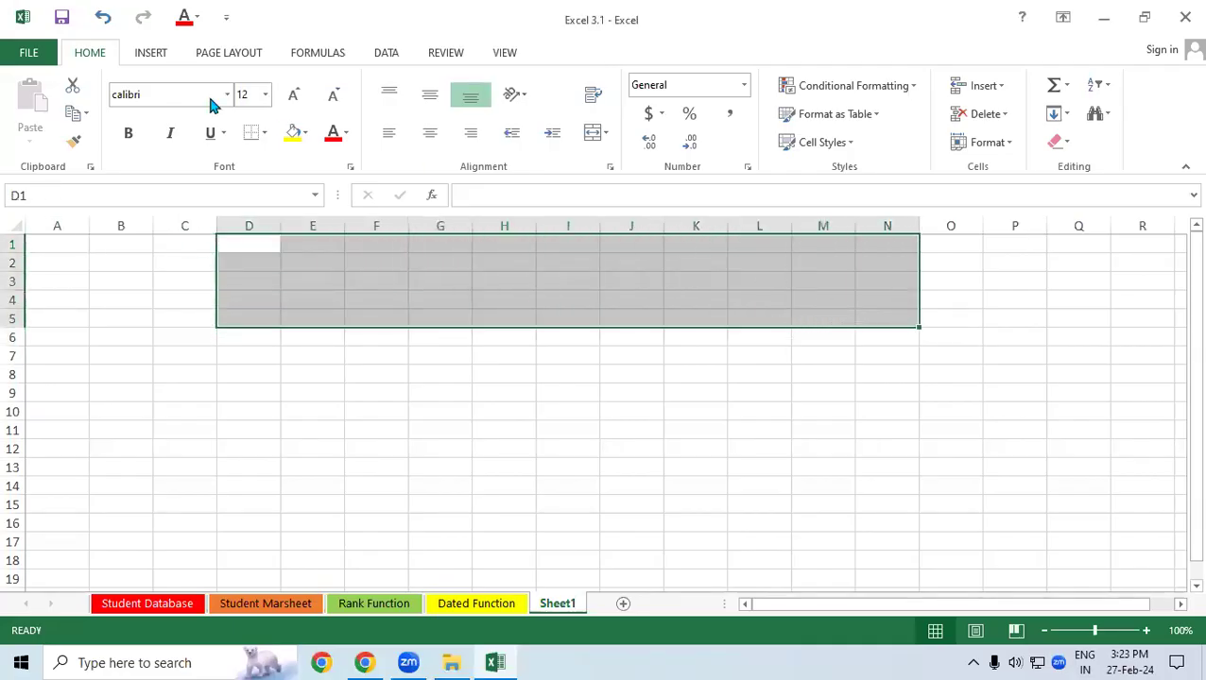
left_click(605, 133)
left_click(610, 159)
left_click(444, 356)
left_click(453, 275)
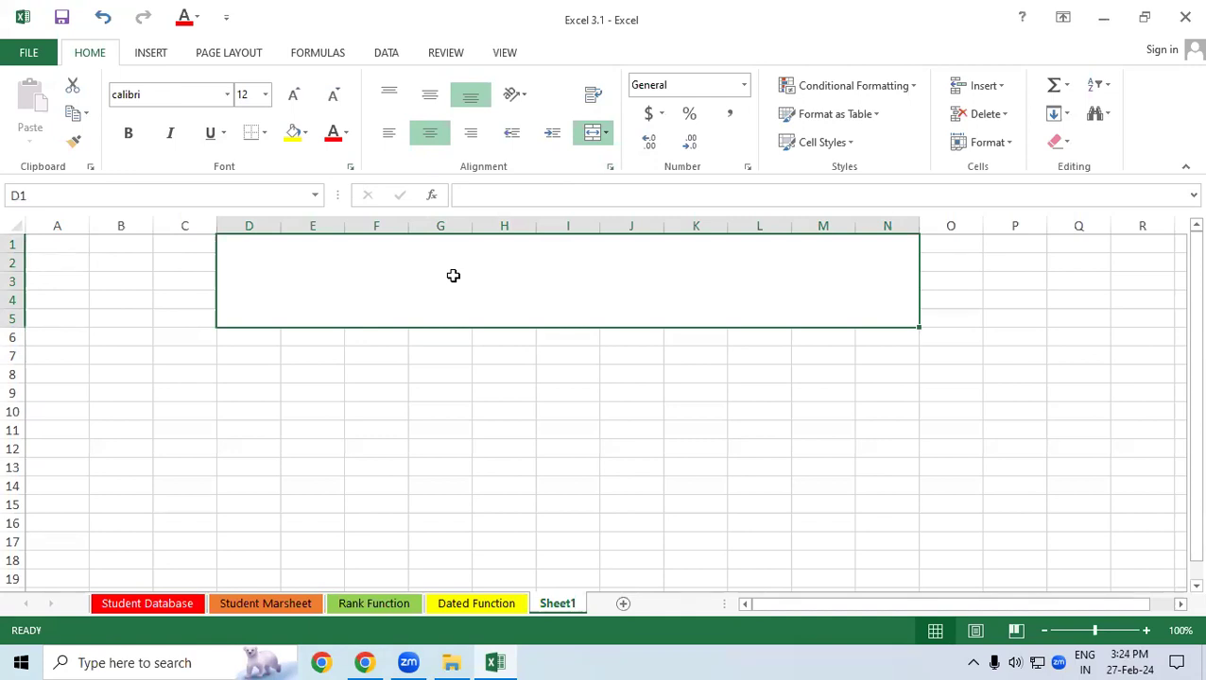
Type the title 'Conditional Formatting' in the merged cell, fixing a typo
type("Condi")
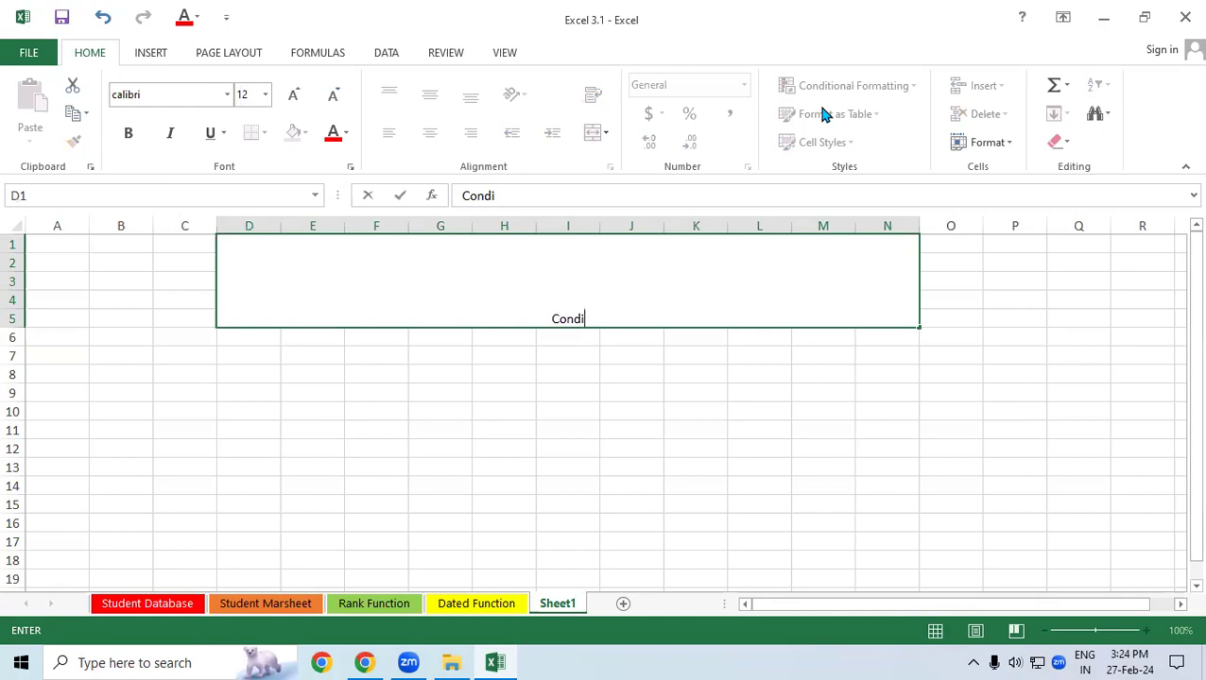
type("tinoal")
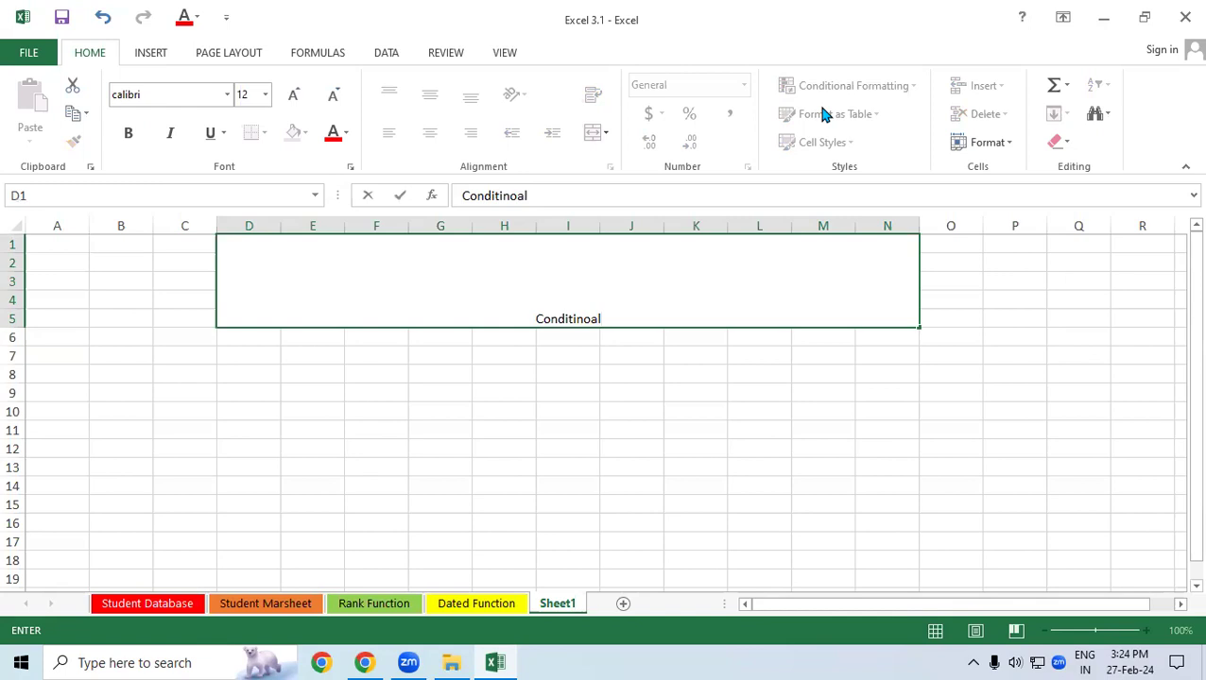
key("BackSpace")
key("BackSpace")
key("BackSpace")
key("BackSpace")
key("BackSpace")
type("ional ")
type("Formattin")
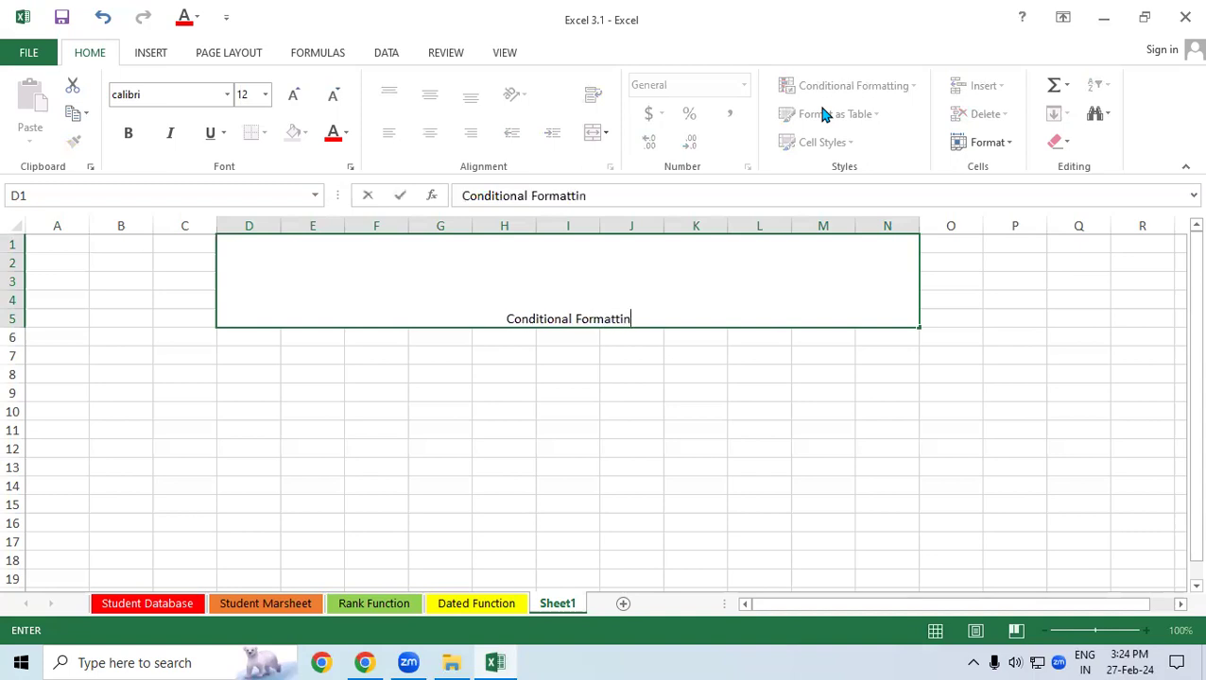
type("g")
Commit the title and make it 48-point bold, vertically centred
key("Return")
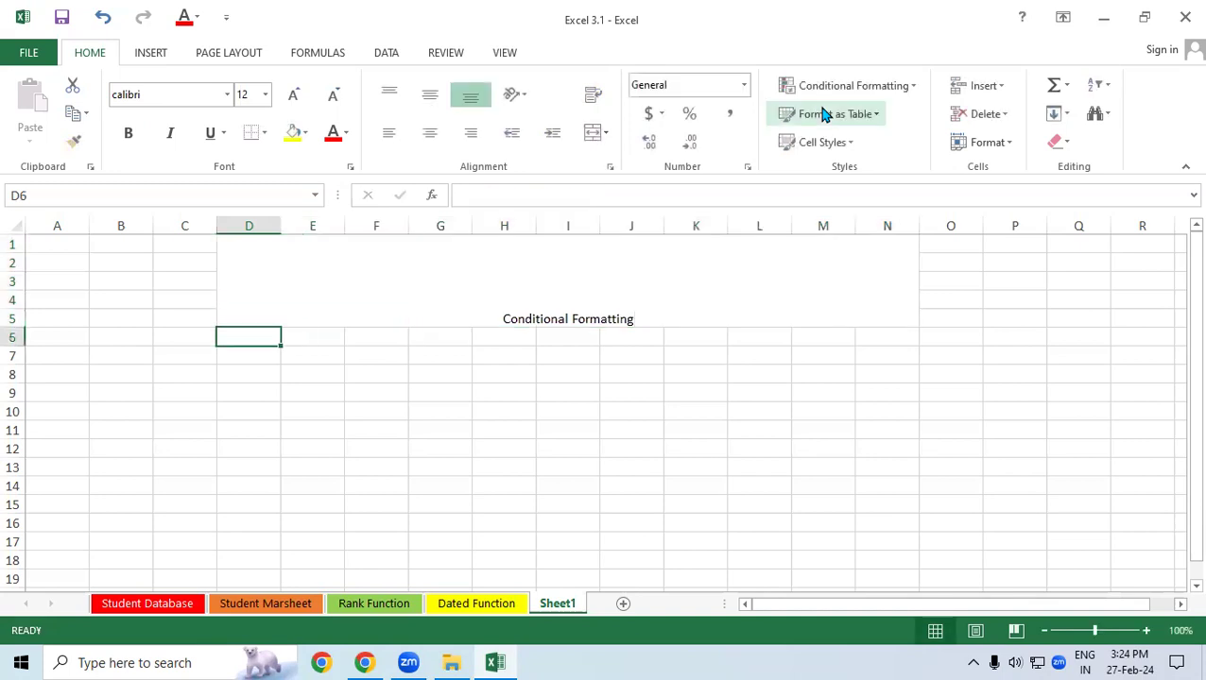
left_click(676, 317)
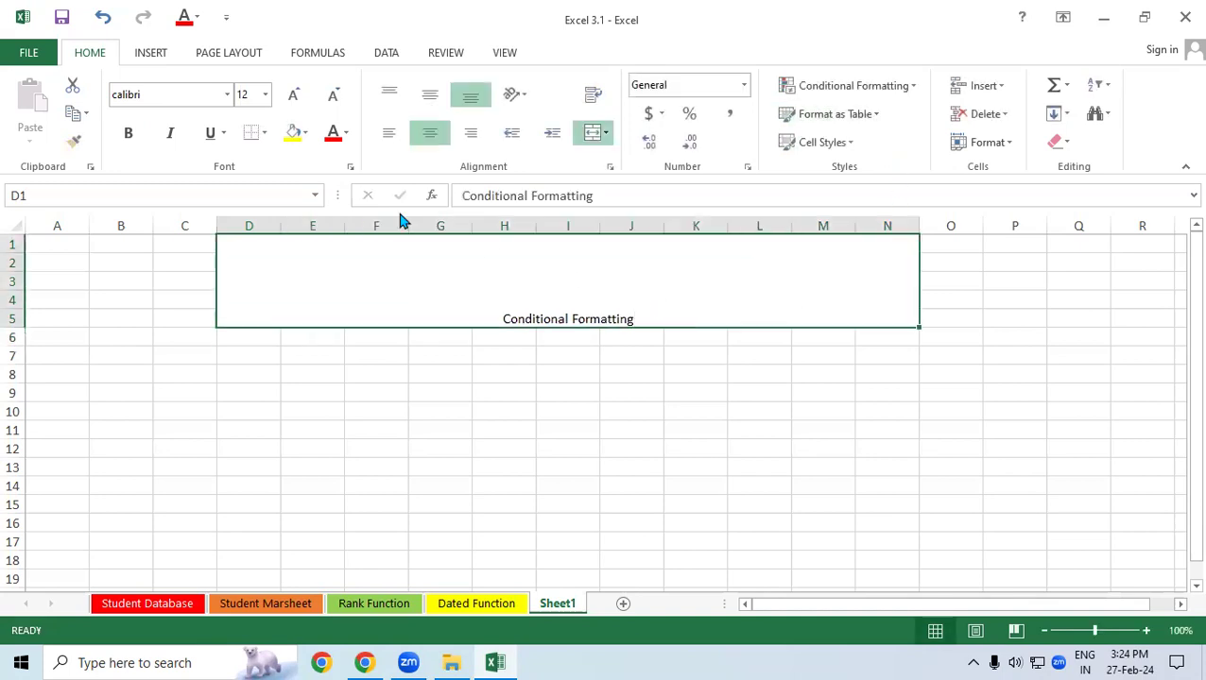
left_click(265, 95)
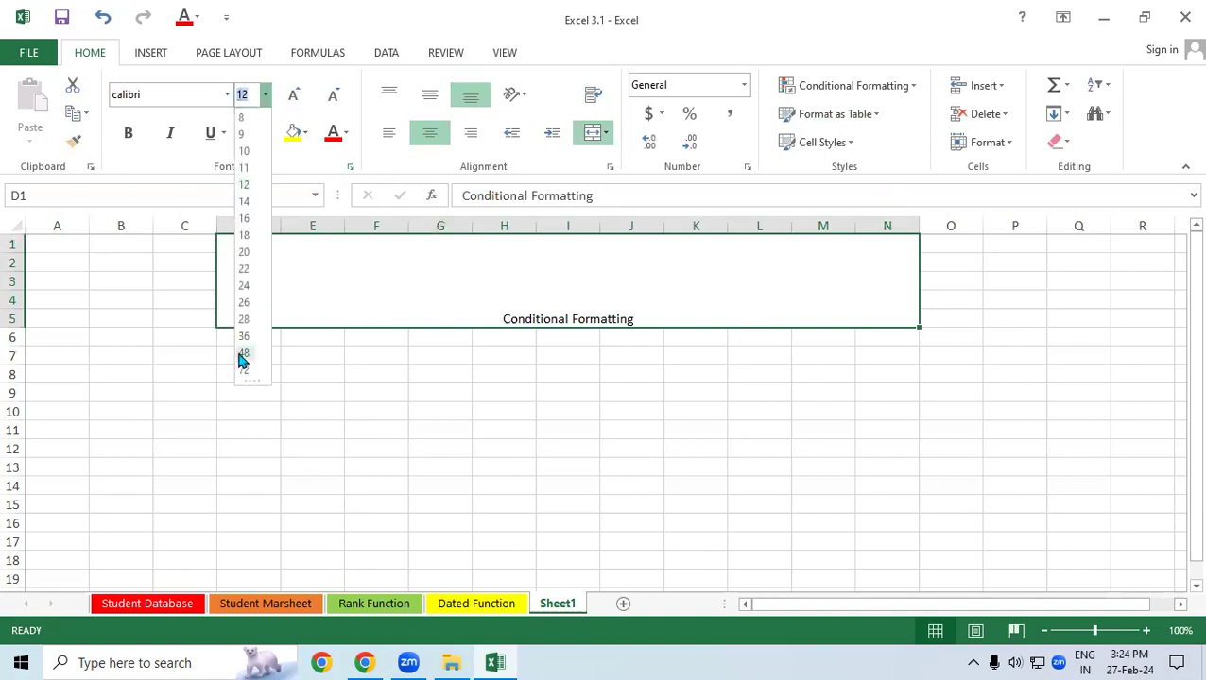
left_click(240, 352)
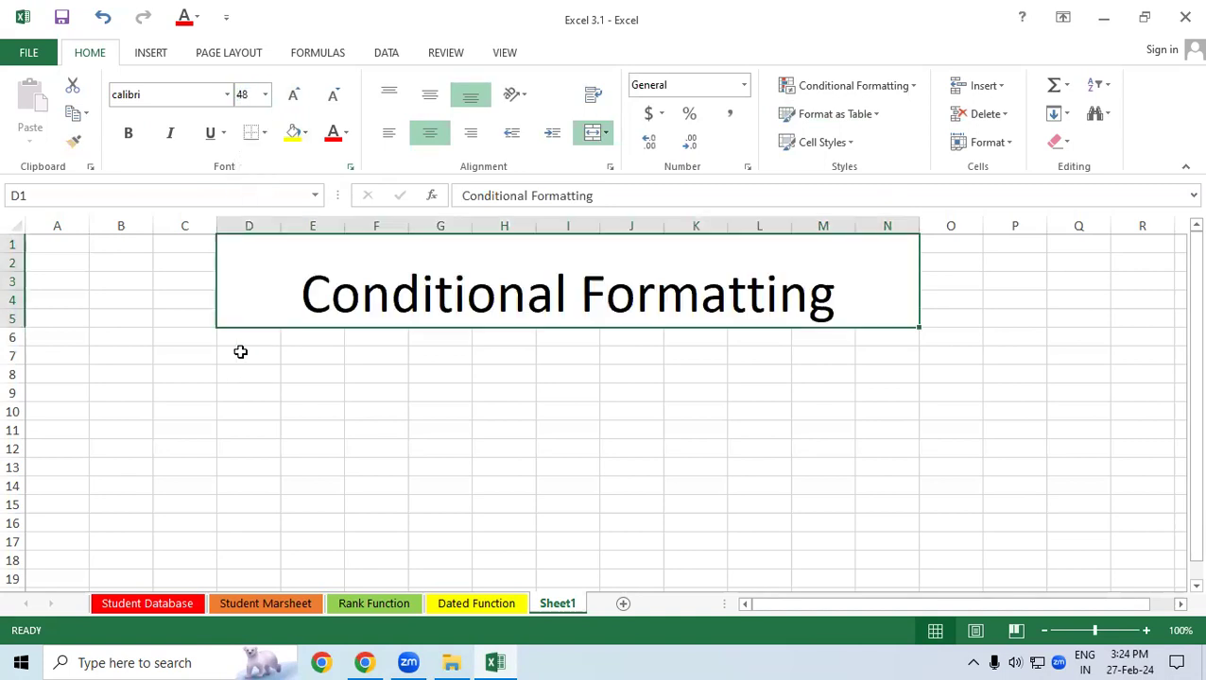
left_click(123, 137)
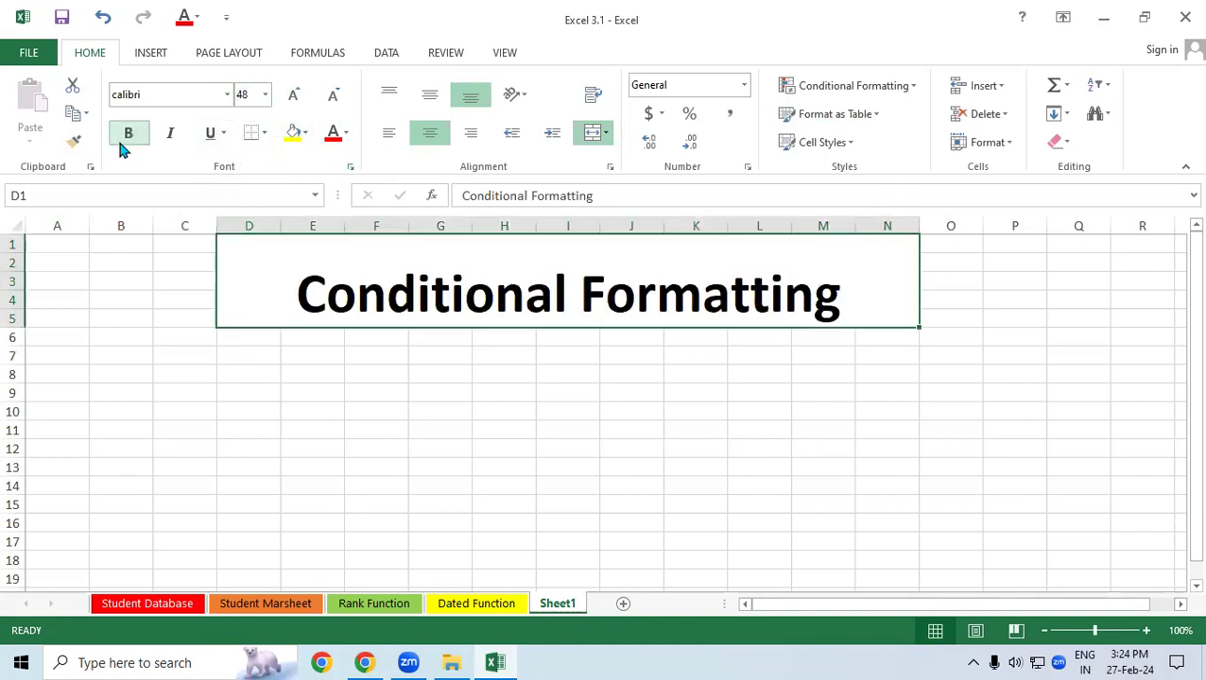
left_click(429, 95)
Give the title black text on a yellow fill
left_click(304, 133)
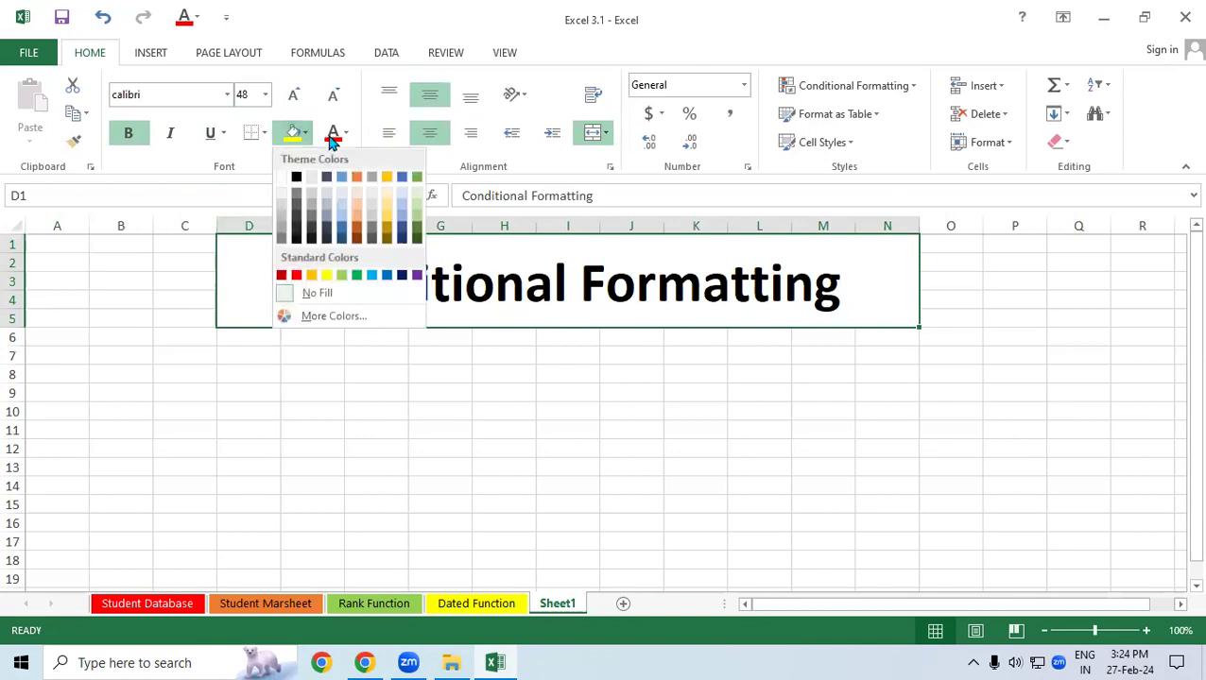
left_click(345, 133)
left_click(335, 197)
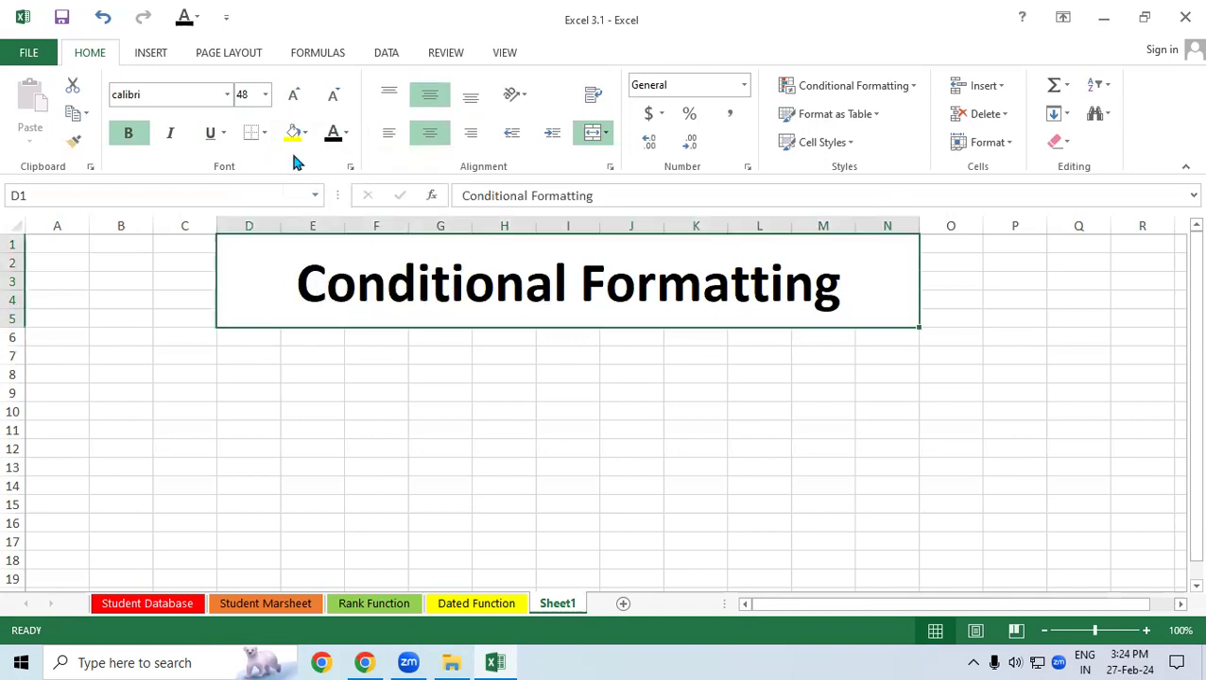
left_click(304, 133)
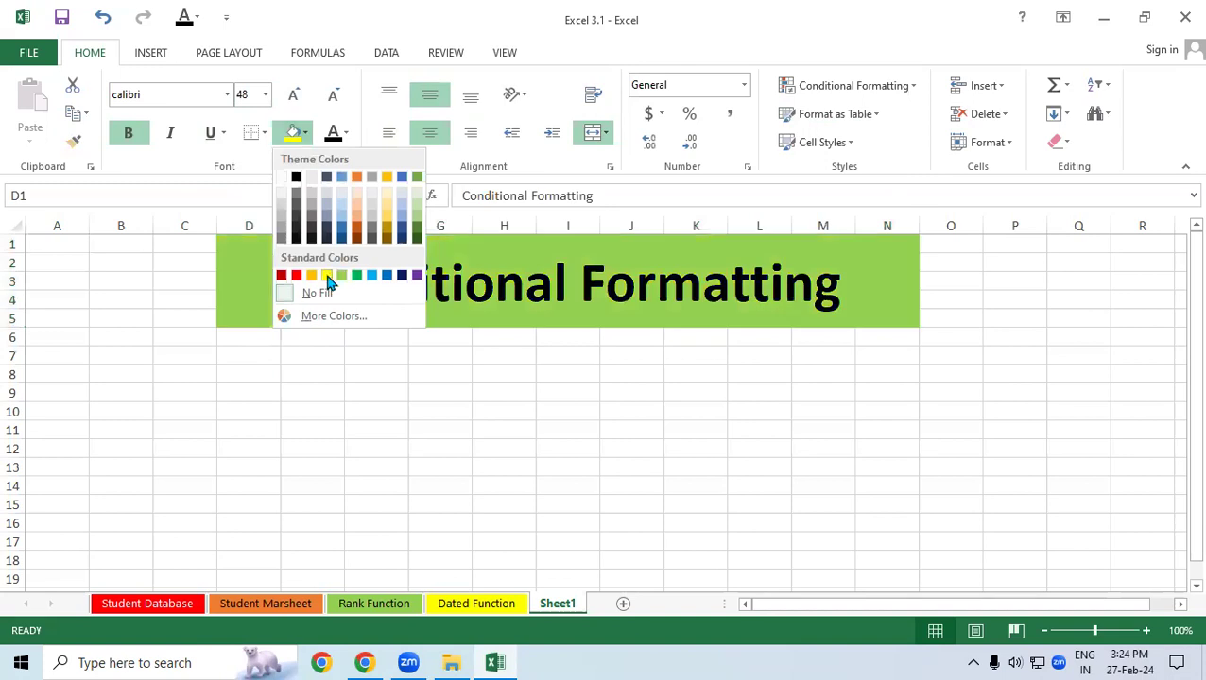
left_click(326, 275)
left_click(323, 416)
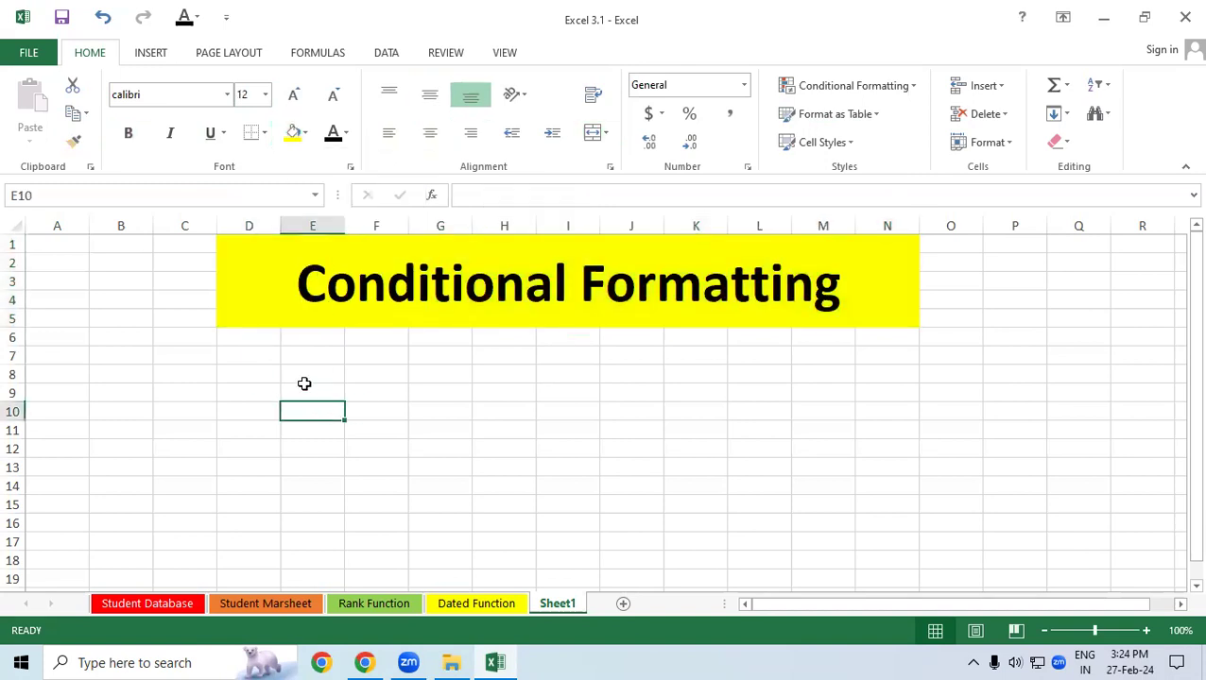
left_click(217, 362)
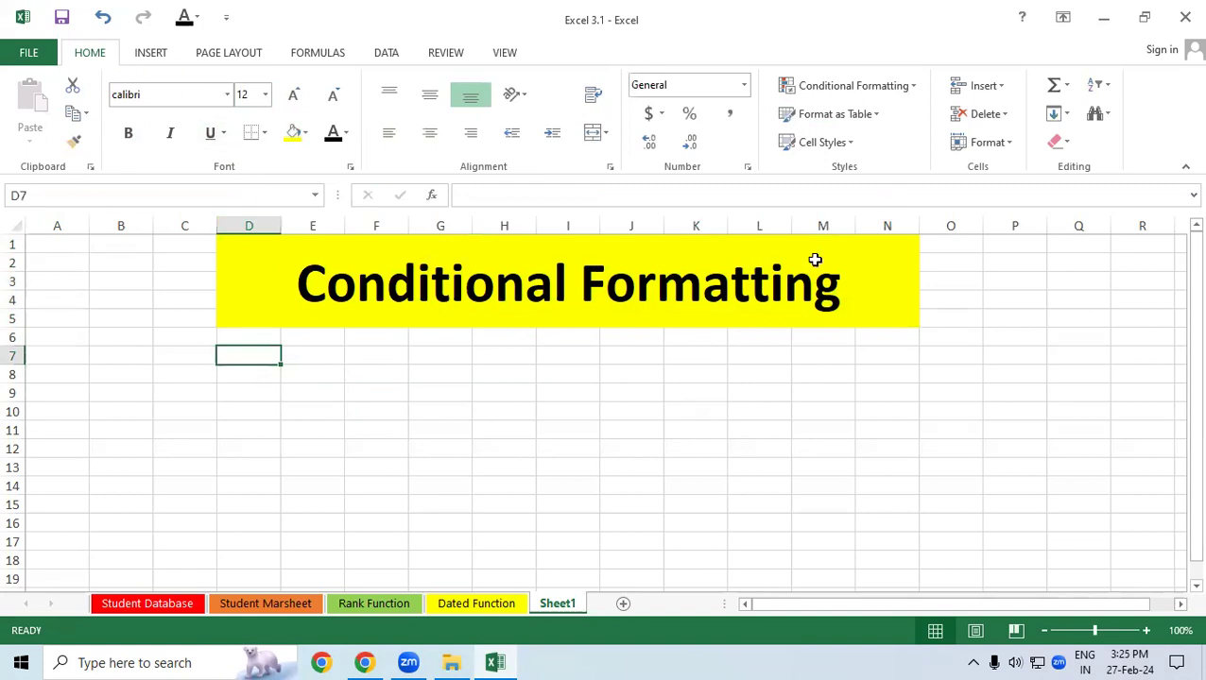
left_click(906, 89)
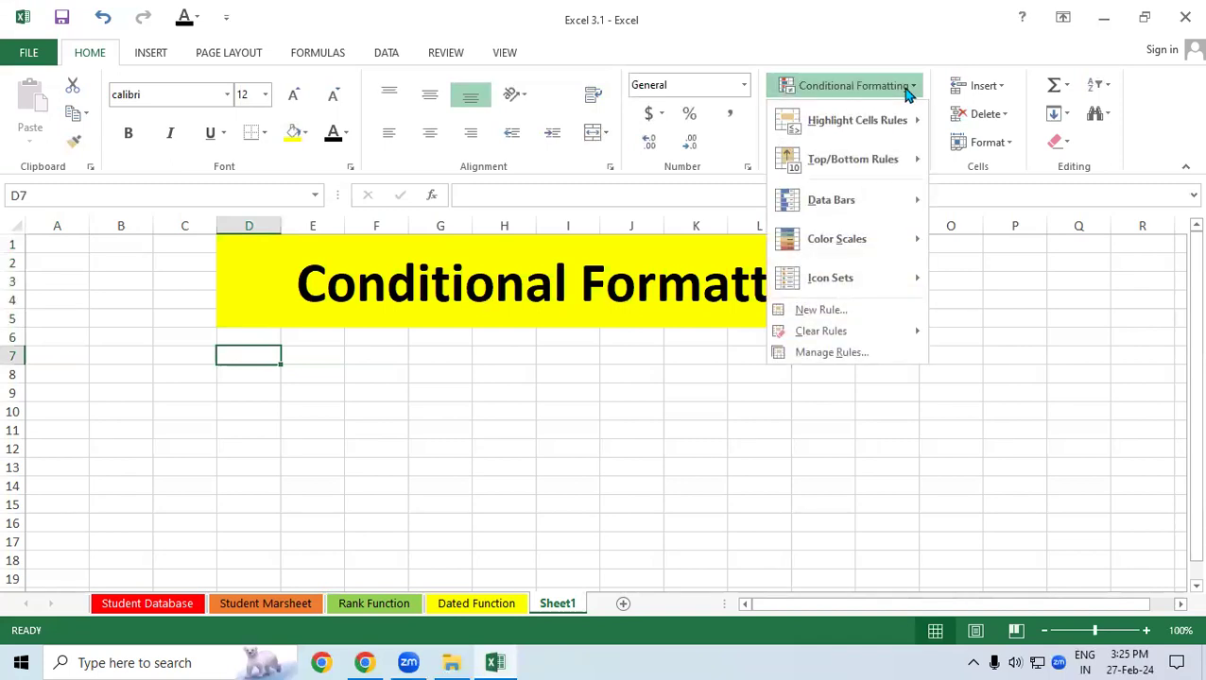
mouse_move(857, 128)
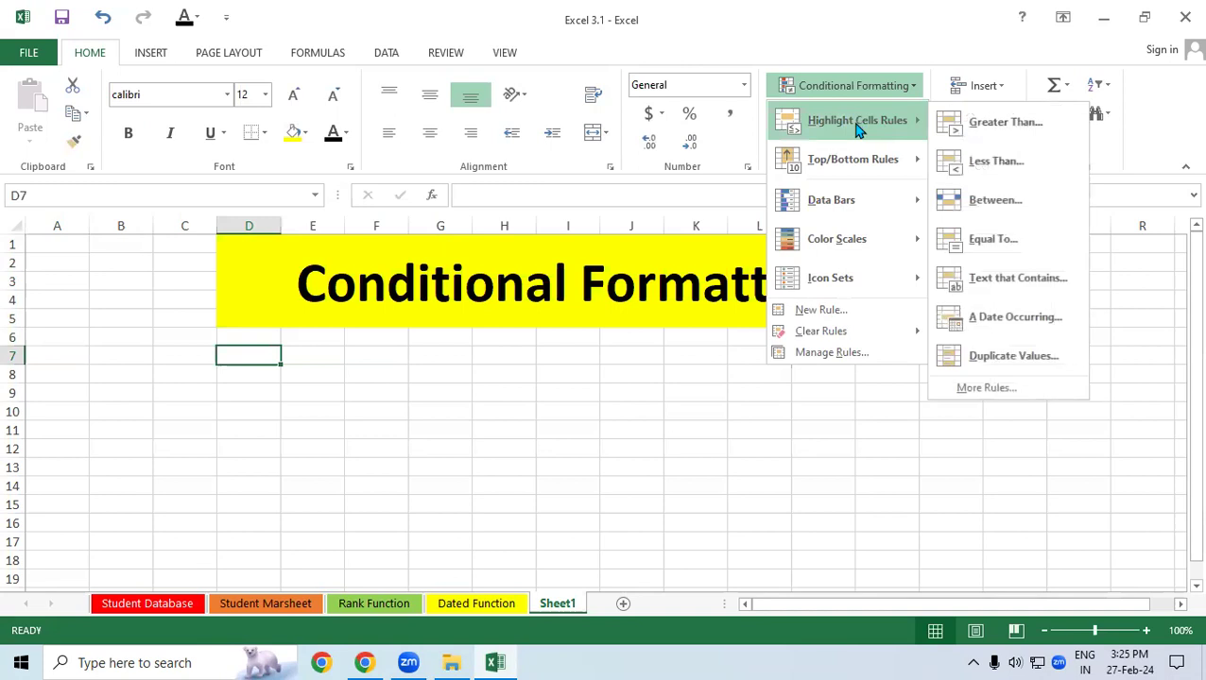
mouse_move(833, 168)
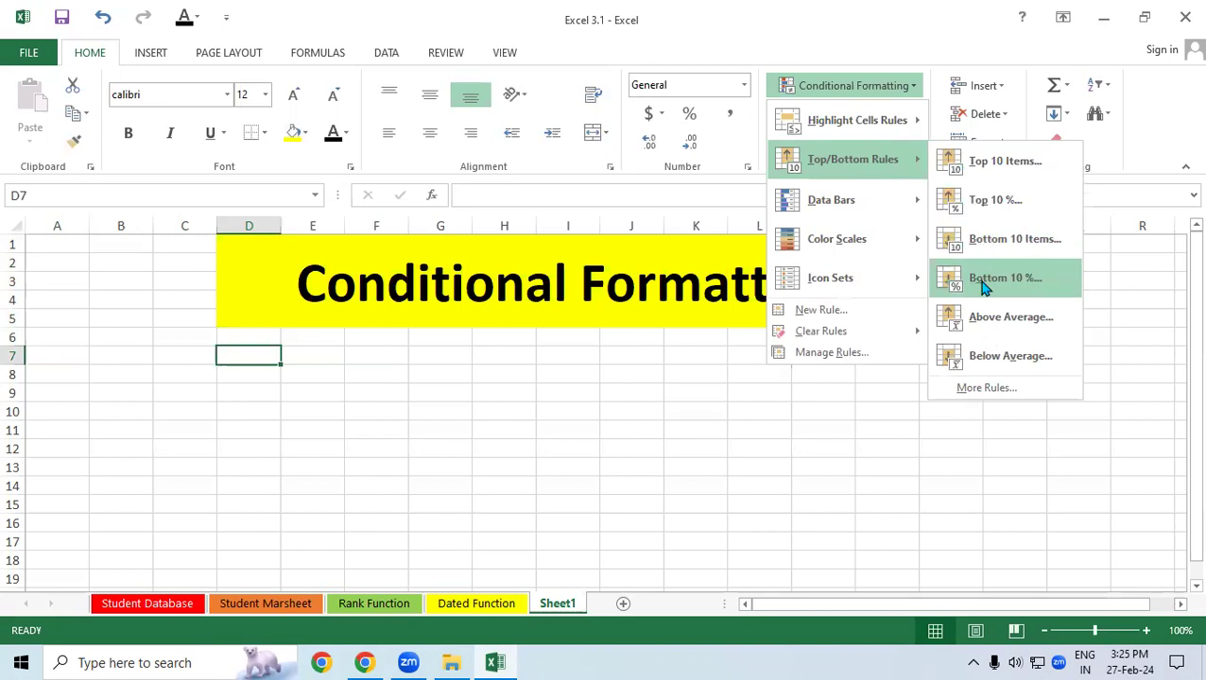
left_click(597, 417)
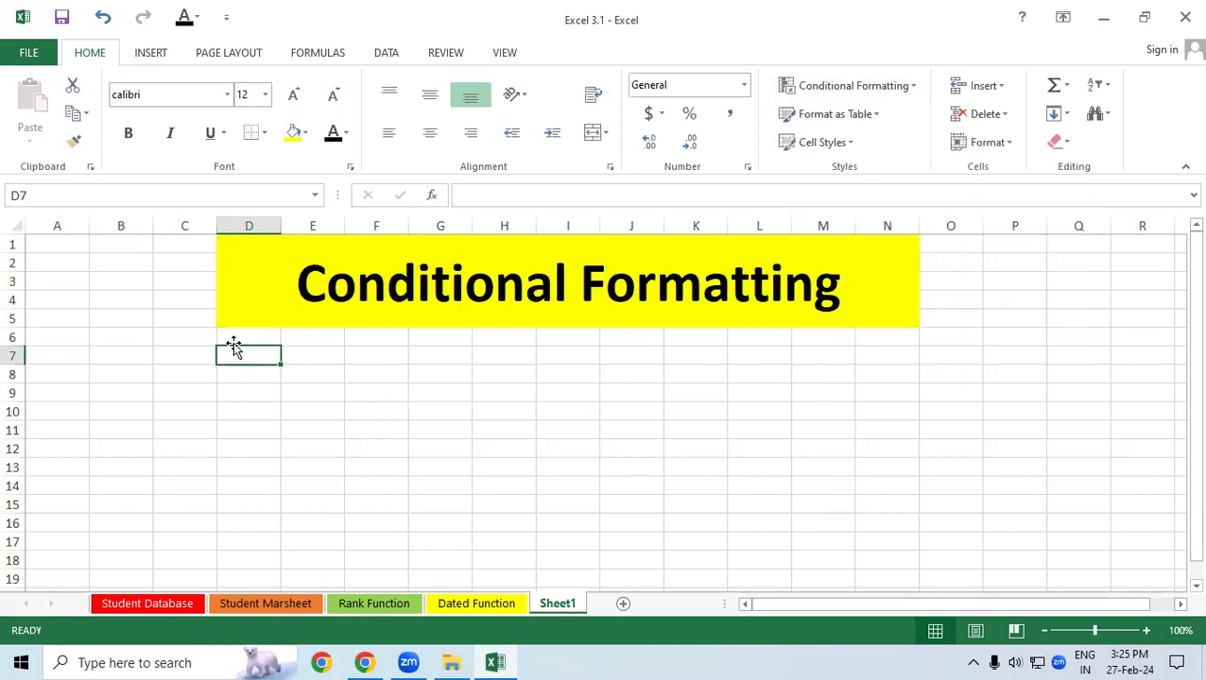
Enter =RANDBETWEEN(10,100) in D7 and fill it across D7:N17
type("=")
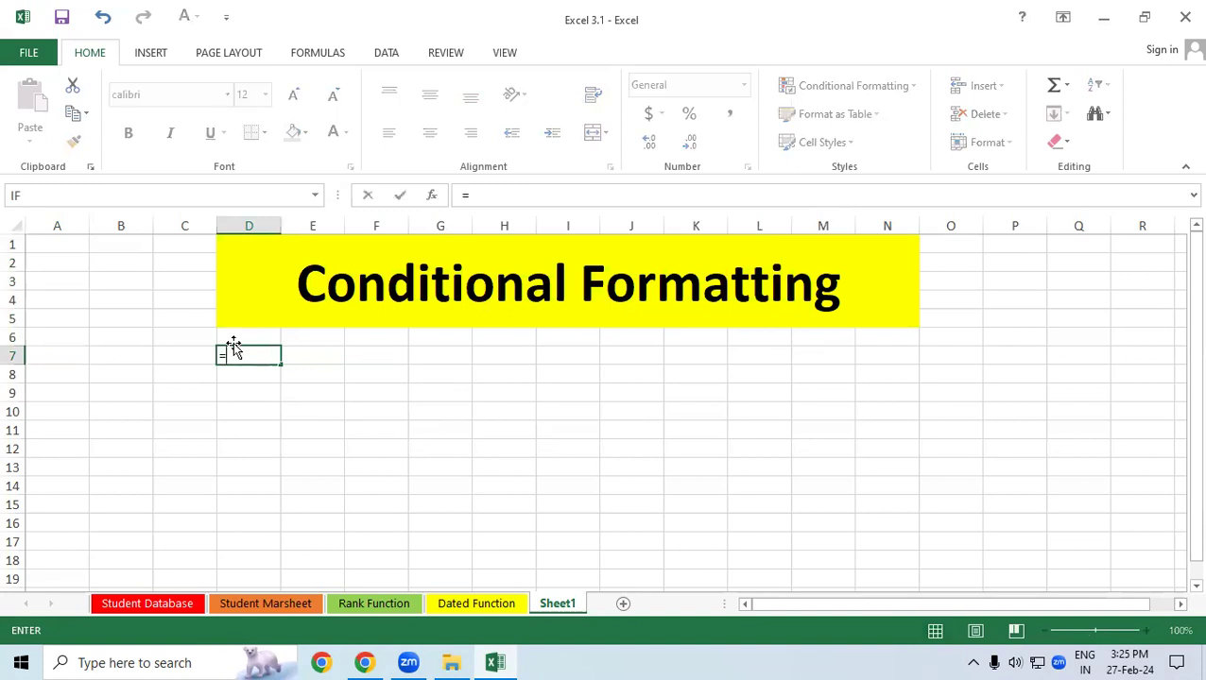
type("randb")
key("Tab")
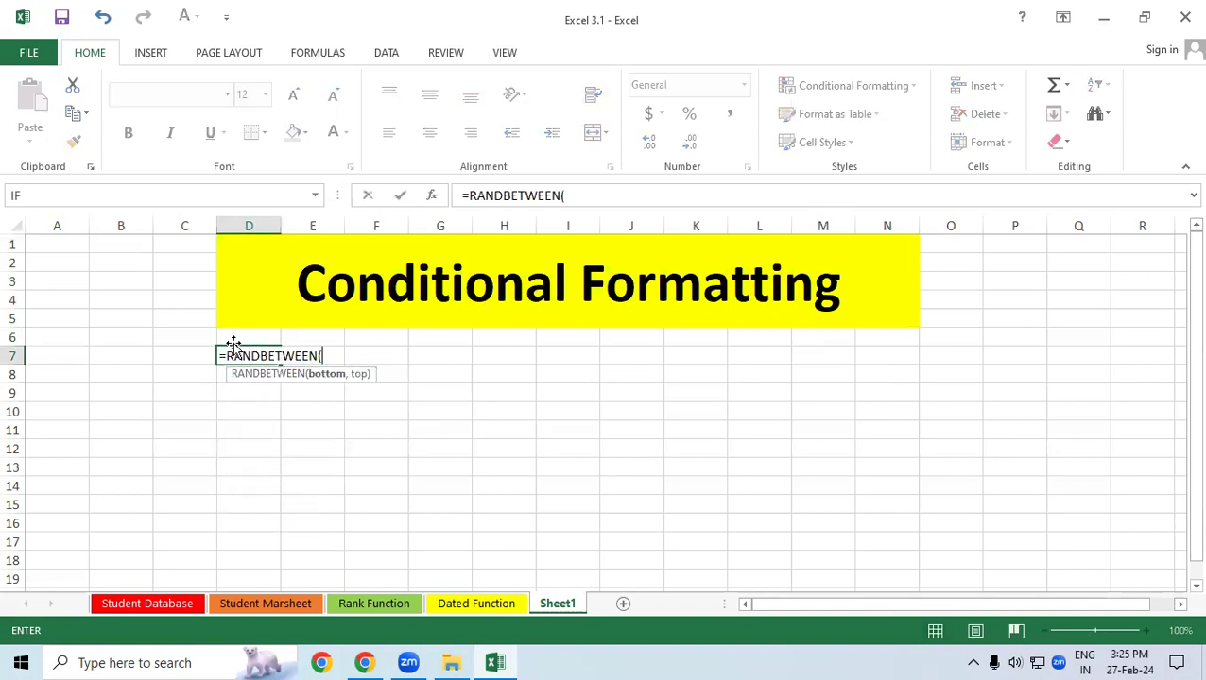
type("10")
type(",100")
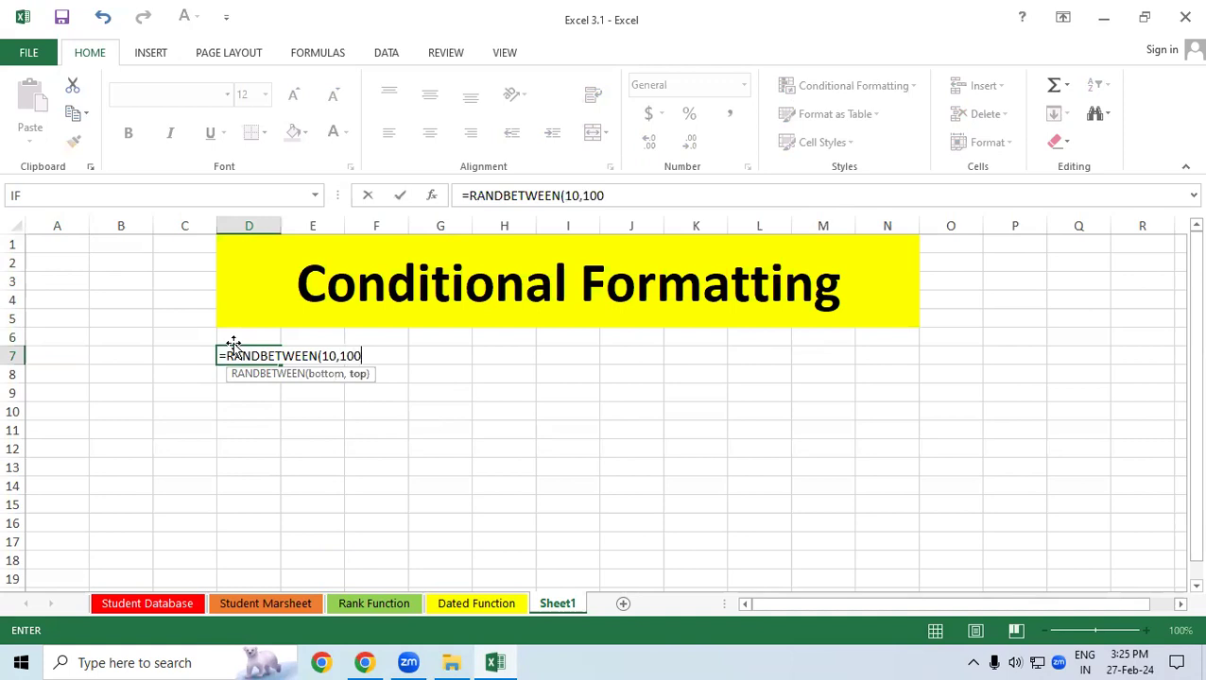
key("Return")
left_click(266, 354)
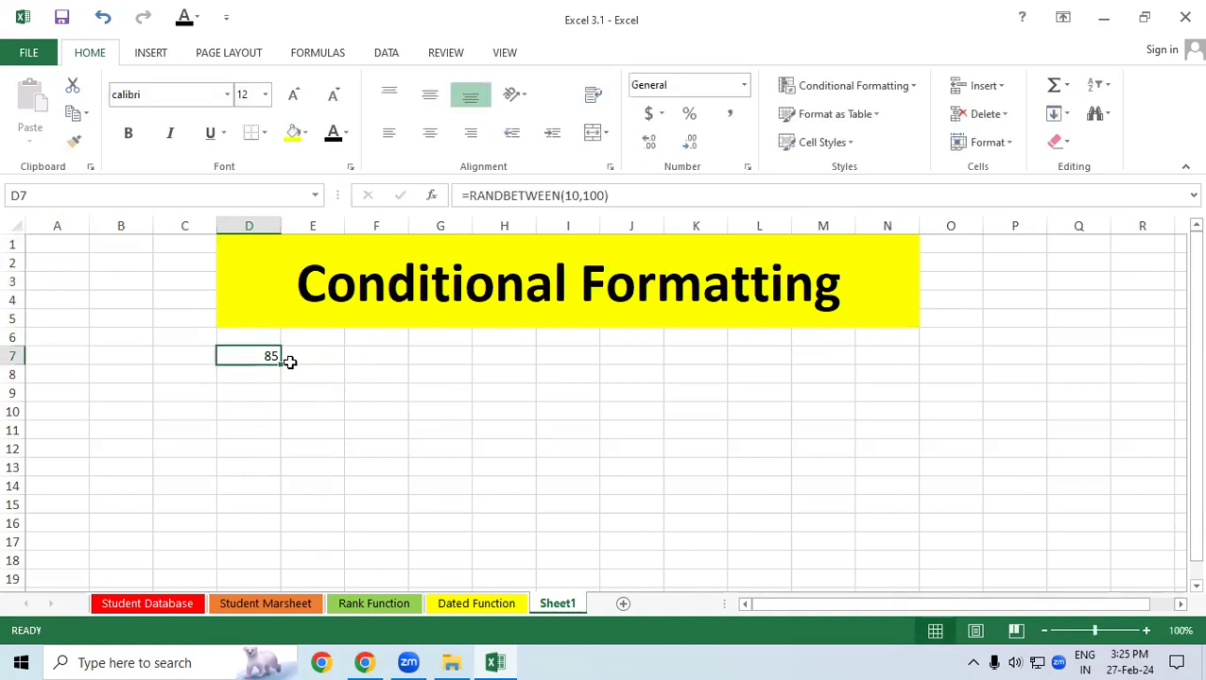
mouse_move(280, 365)
left_mouse_down()
mouse_move(283, 556)
mouse_move(525, 564)
left_mouse_up()
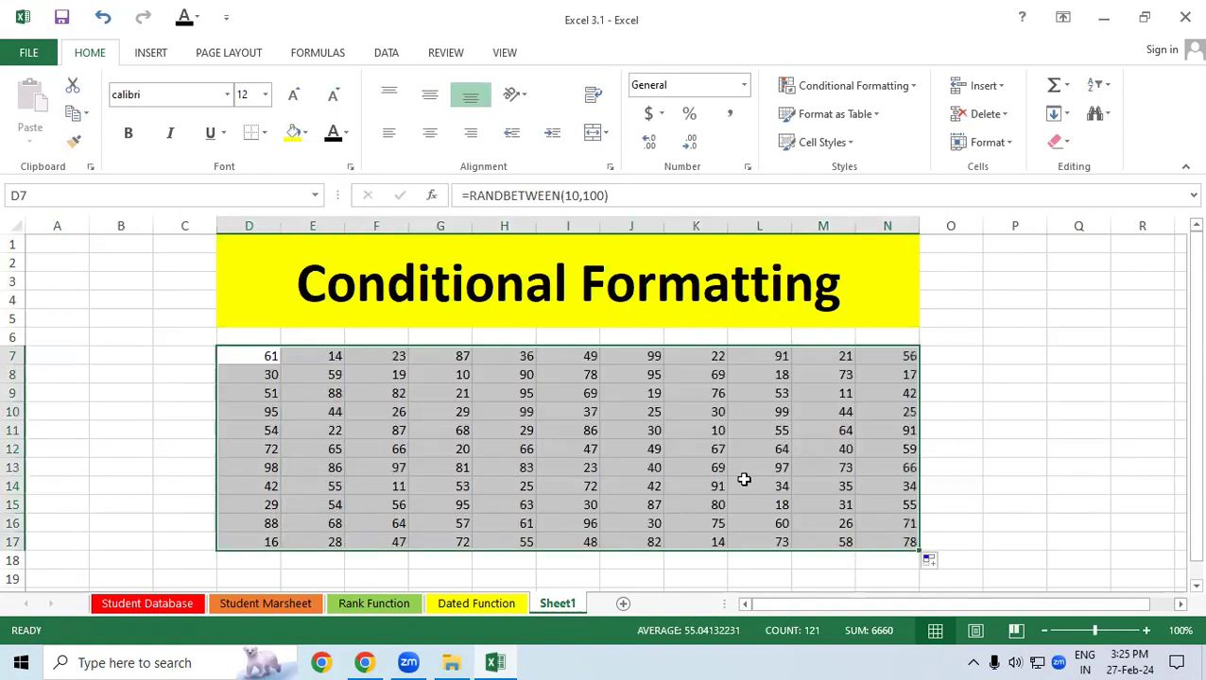
Copy D7:N17 and paste it back as fixed values, then reselect the grid
right_click(565, 433)
left_click(621, 104)
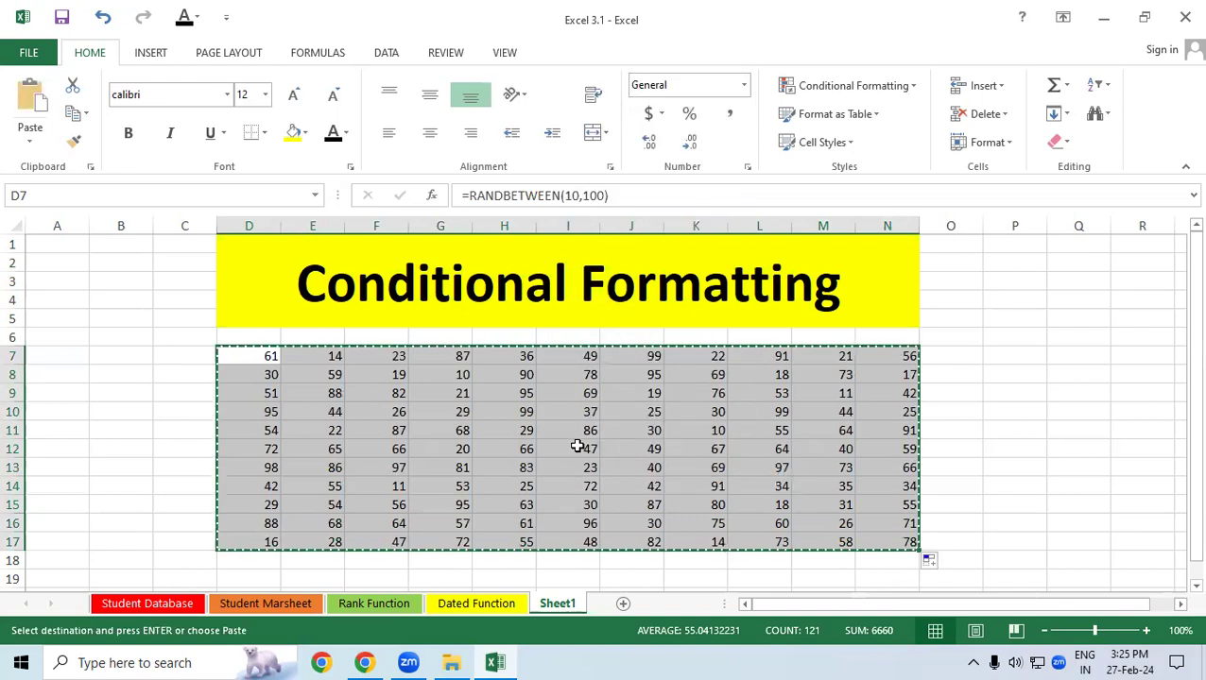
right_click(576, 455)
left_click(640, 171)
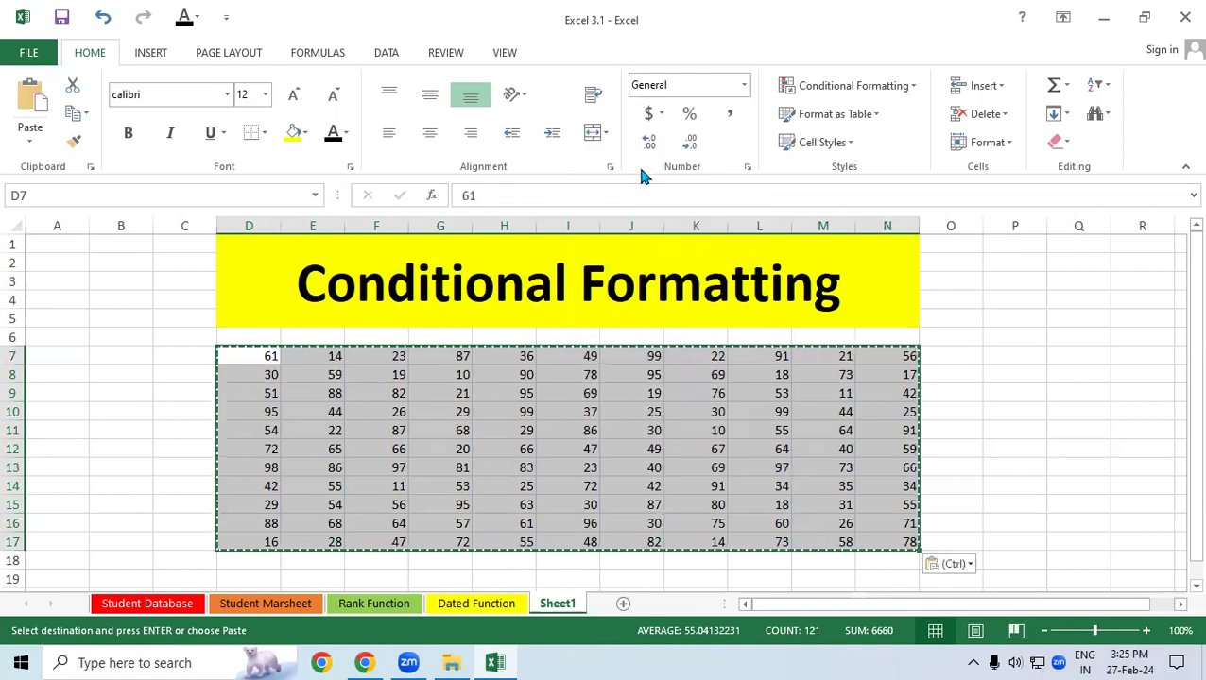
left_click(598, 385)
mouse_move(248, 358)
left_mouse_down()
mouse_move(813, 530)
mouse_move(908, 536)
left_mouse_up()
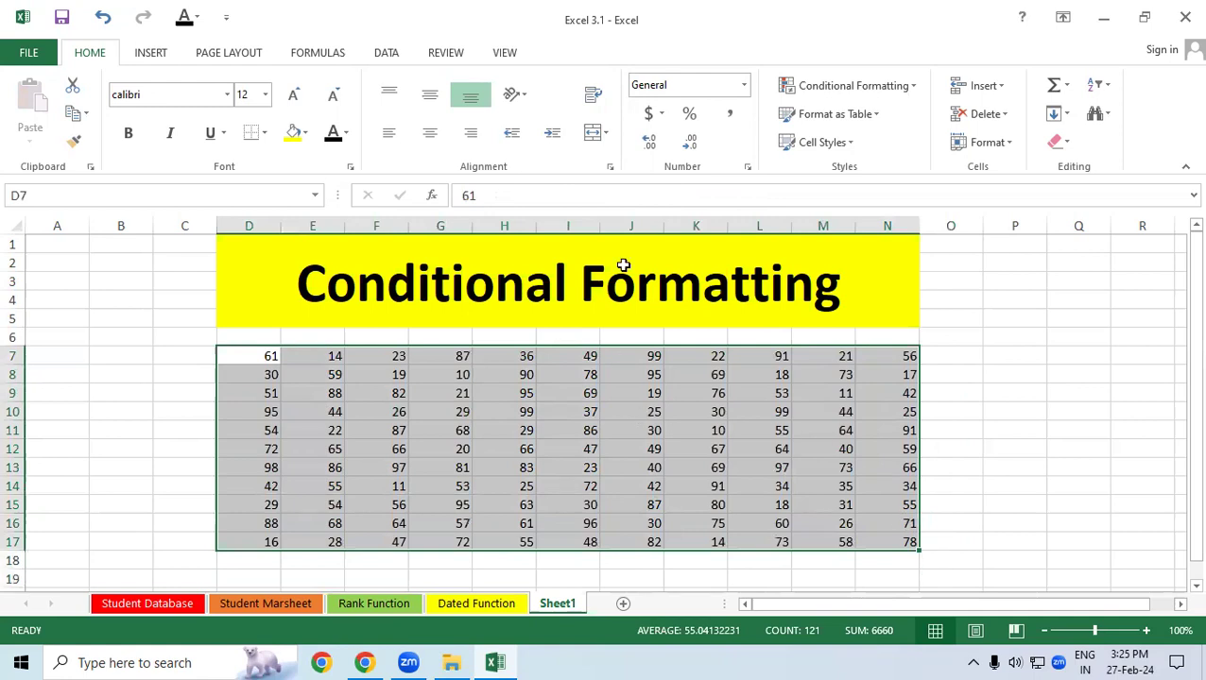
left_click(824, 85)
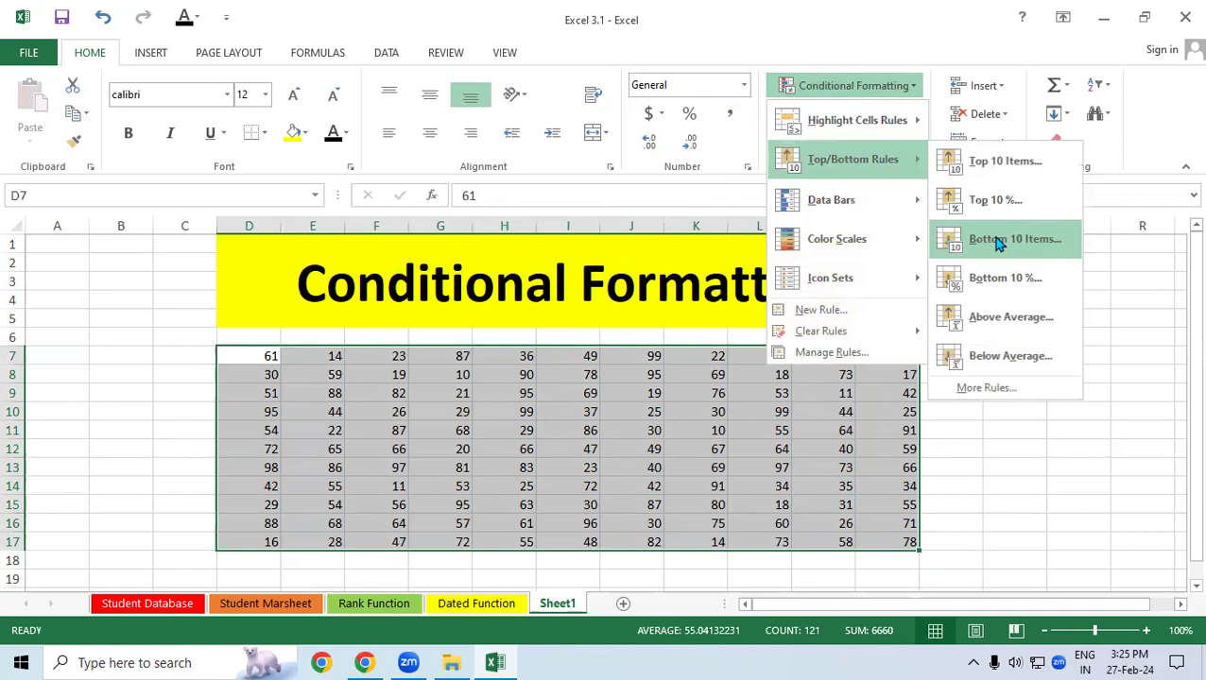
Try a Top 10% rule on the grid, raise the percentage, then cancel it
left_click(987, 201)
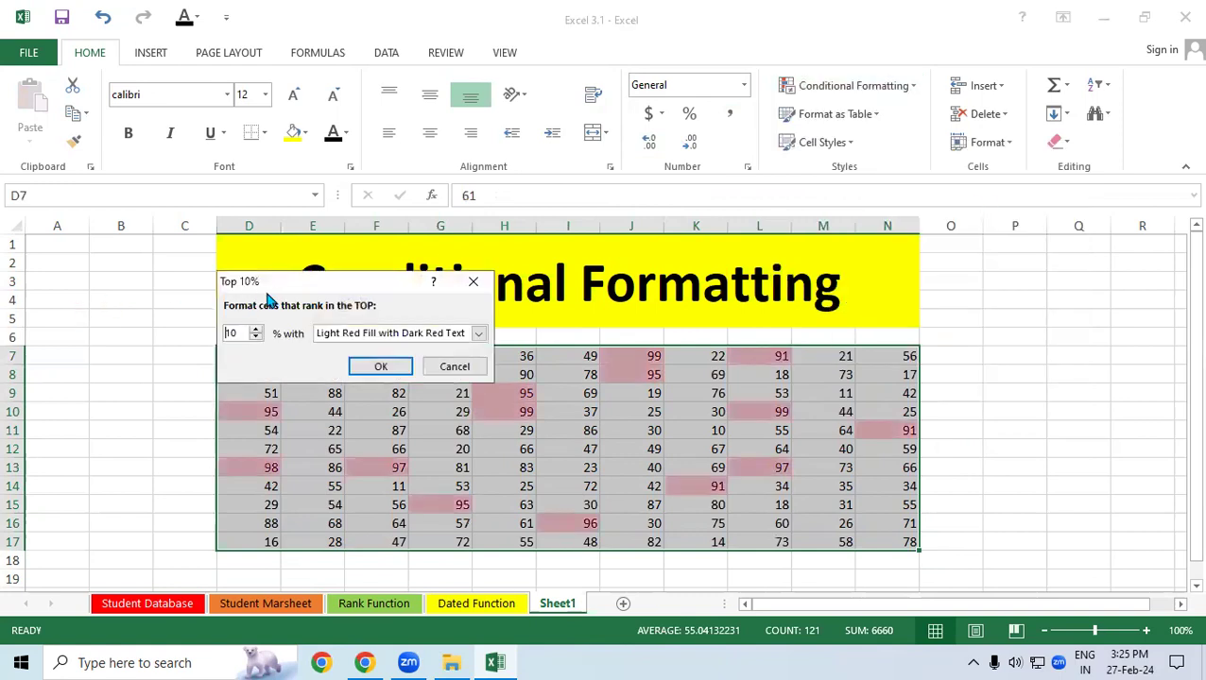
left_click_drag(299, 289, 321, 205)
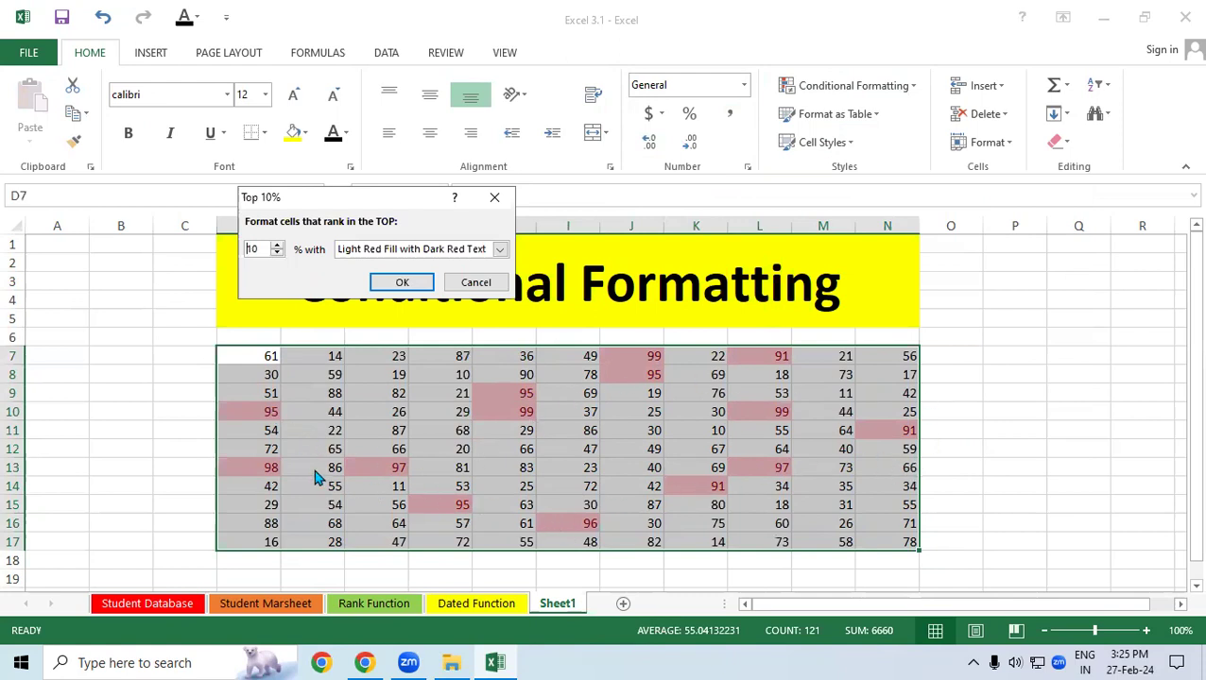
left_click(277, 244)
left_click(277, 245)
left_click(277, 244)
left_click(277, 245)
left_click(277, 245)
left_click(277, 245)
left_click(277, 244)
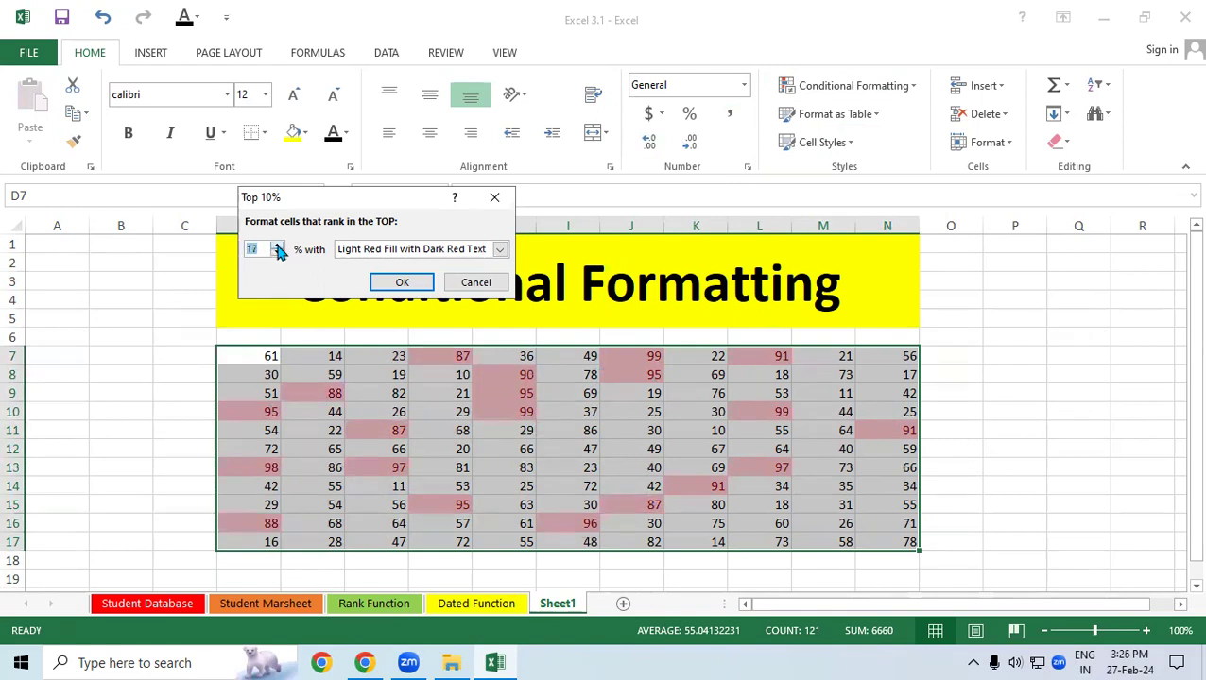
left_click(277, 245)
left_click(277, 245)
left_click(277, 244)
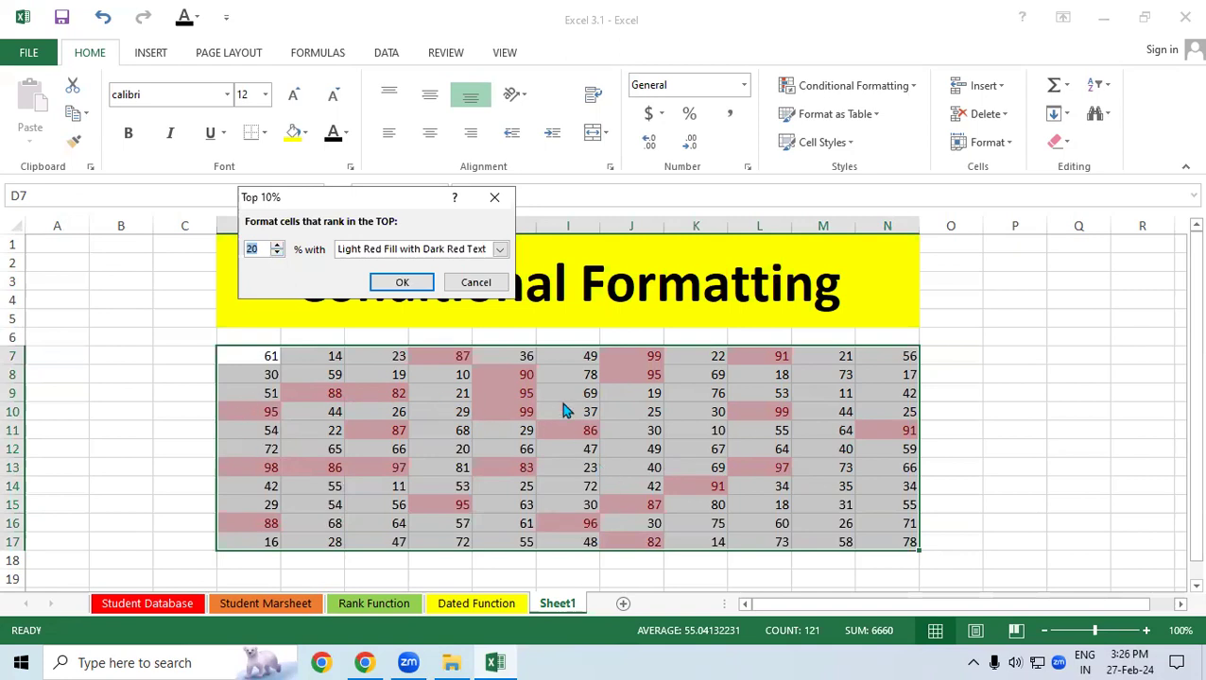
left_click(476, 281)
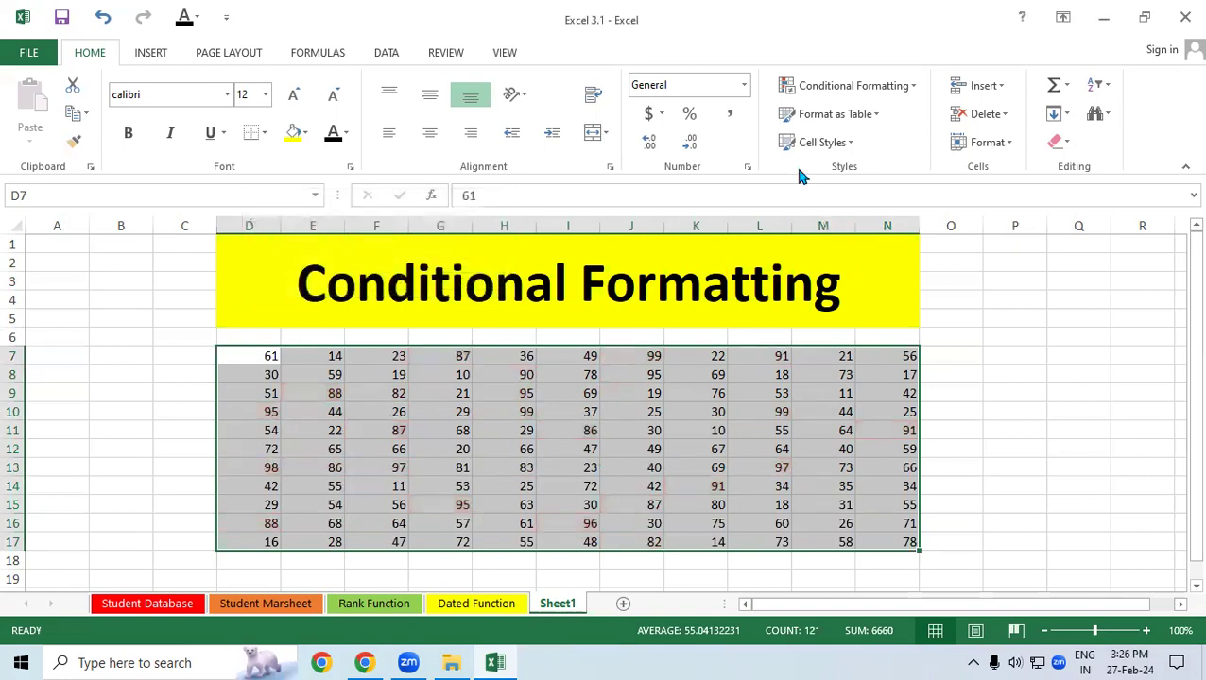
Apply Red gradient-fill data bars to D7:N17
left_click(909, 87)
mouse_move(888, 164)
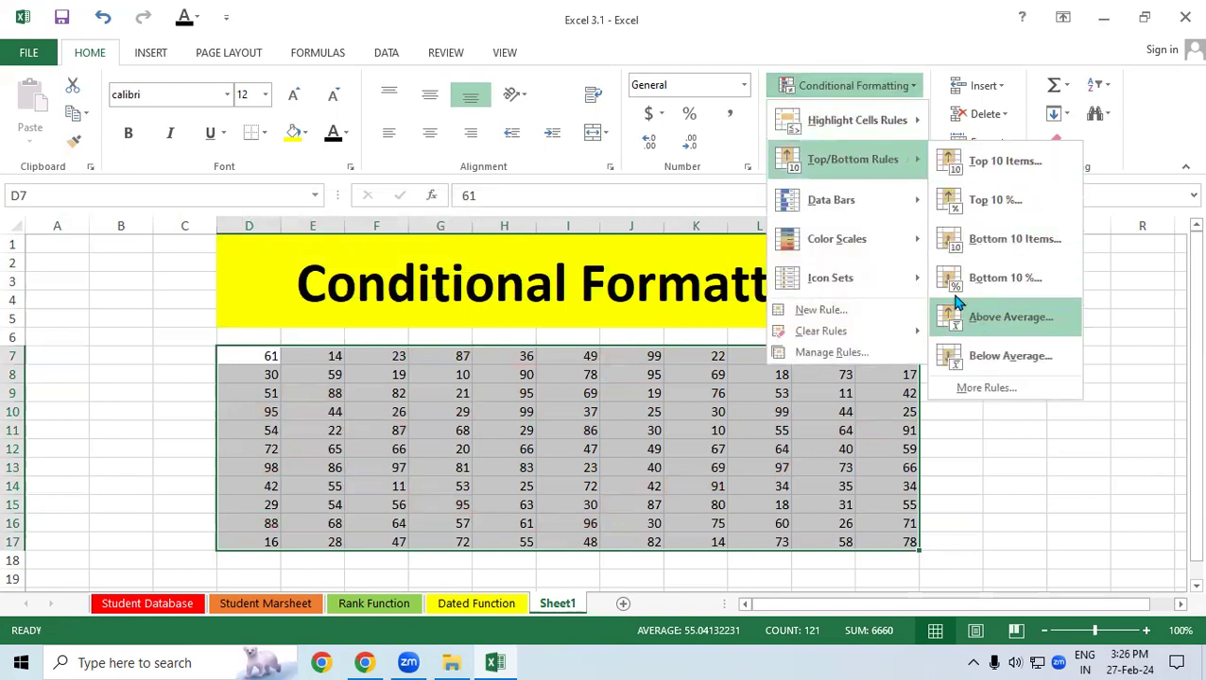
mouse_move(857, 211)
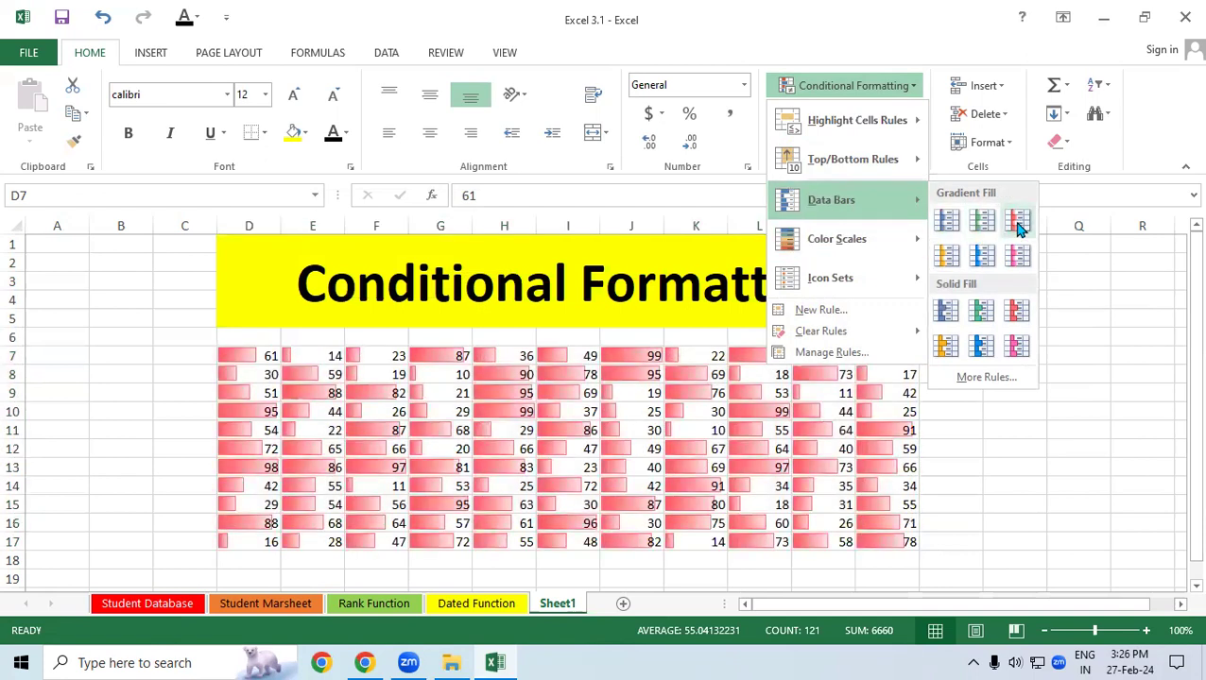
left_click(1018, 222)
Compare the data bars for 16 and 98, then reselect D7:N17
left_click(309, 482)
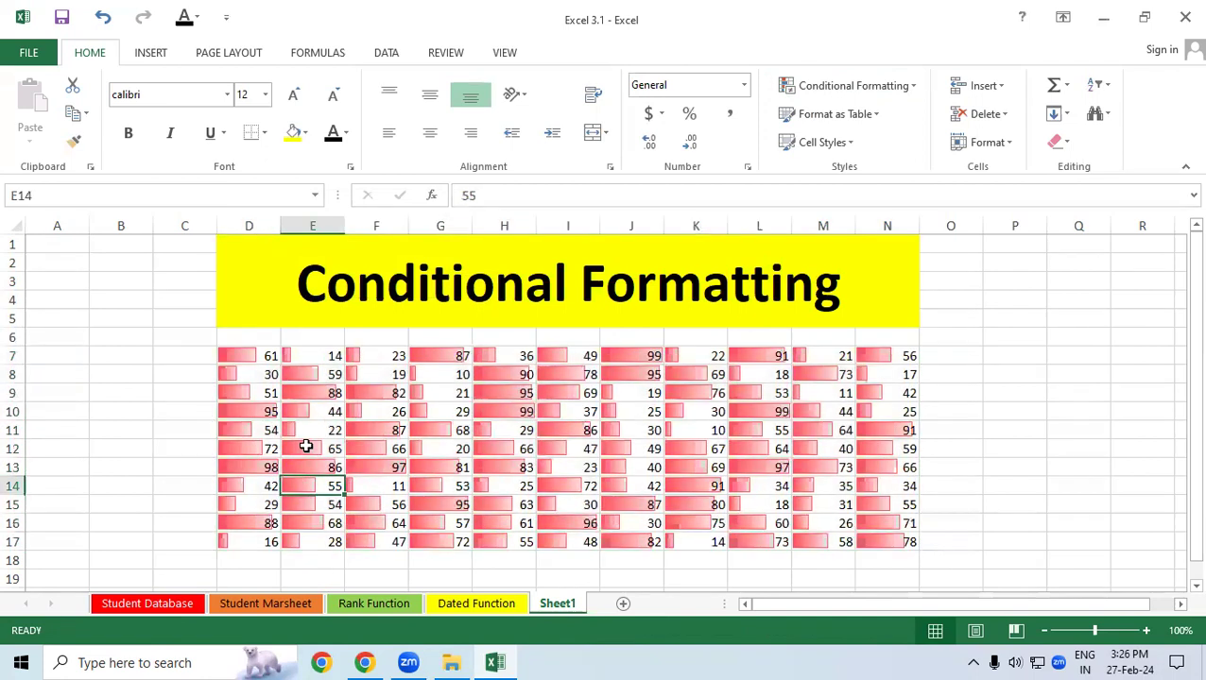
left_click(246, 548)
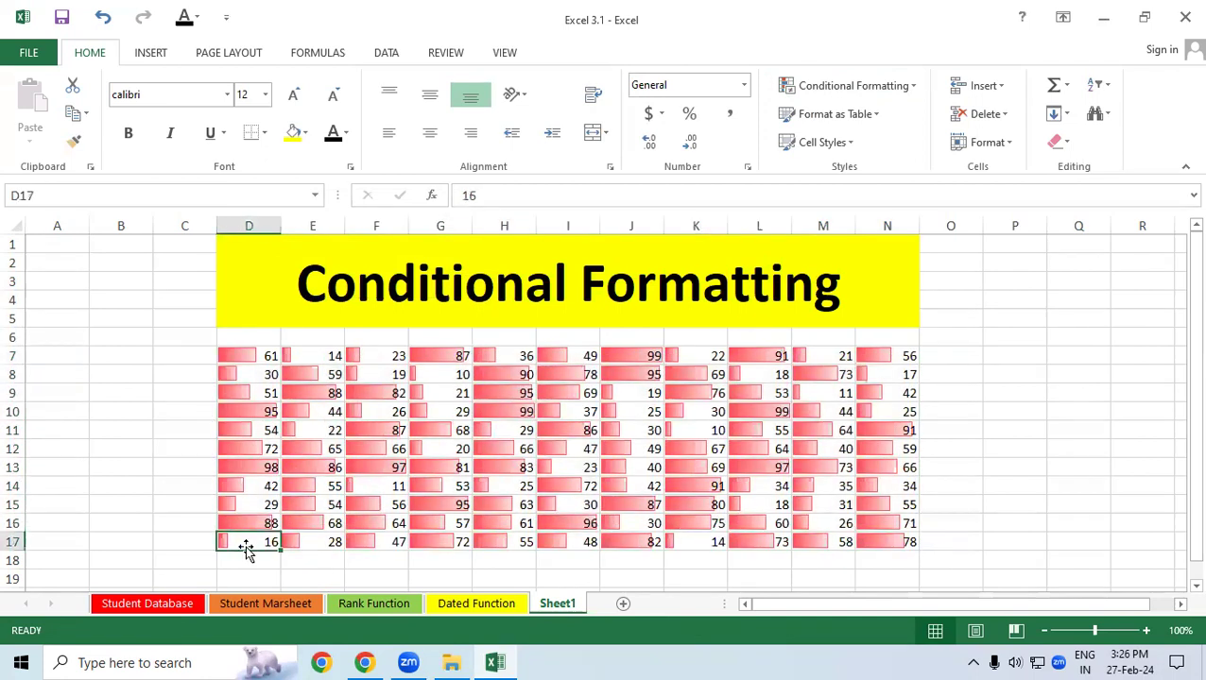
left_click(257, 468)
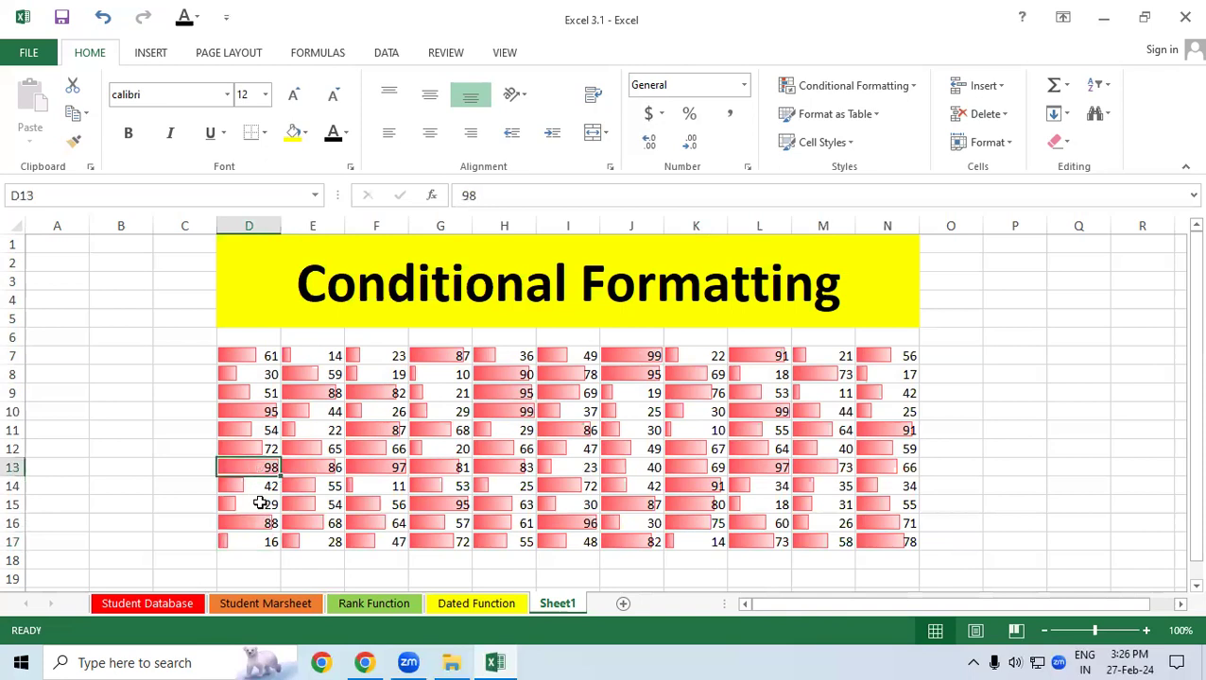
left_click(258, 543)
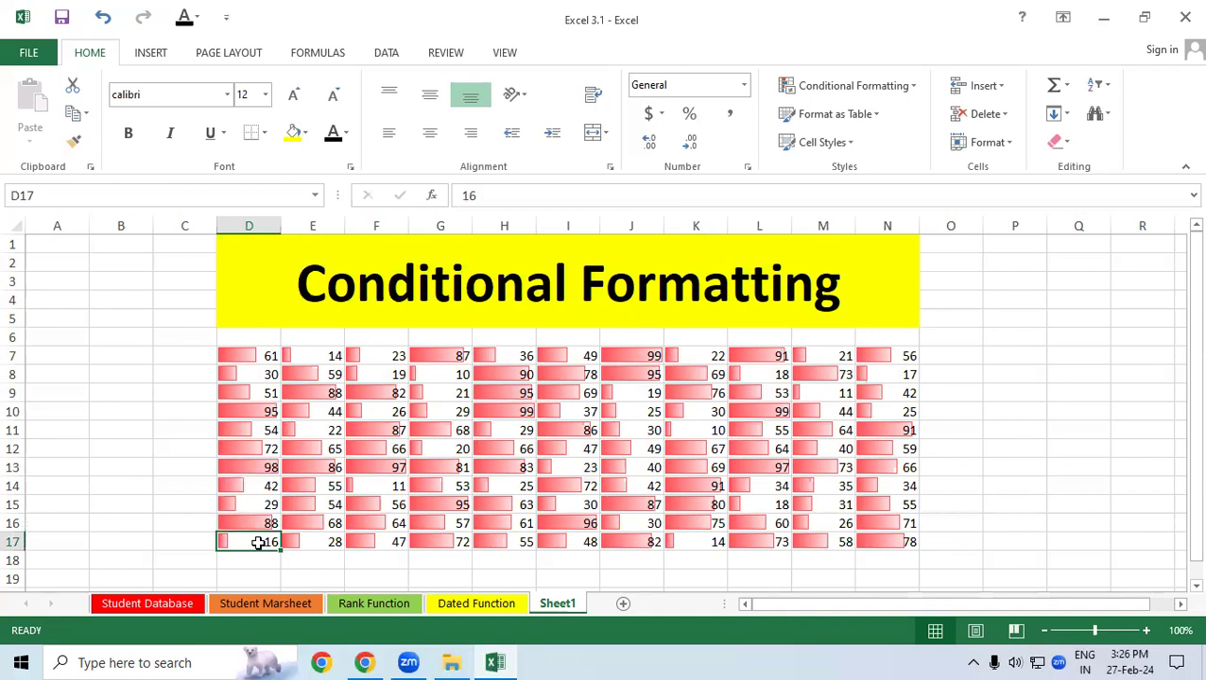
mouse_move(255, 356)
left_mouse_down()
mouse_move(972, 535)
mouse_move(905, 534)
left_mouse_up()
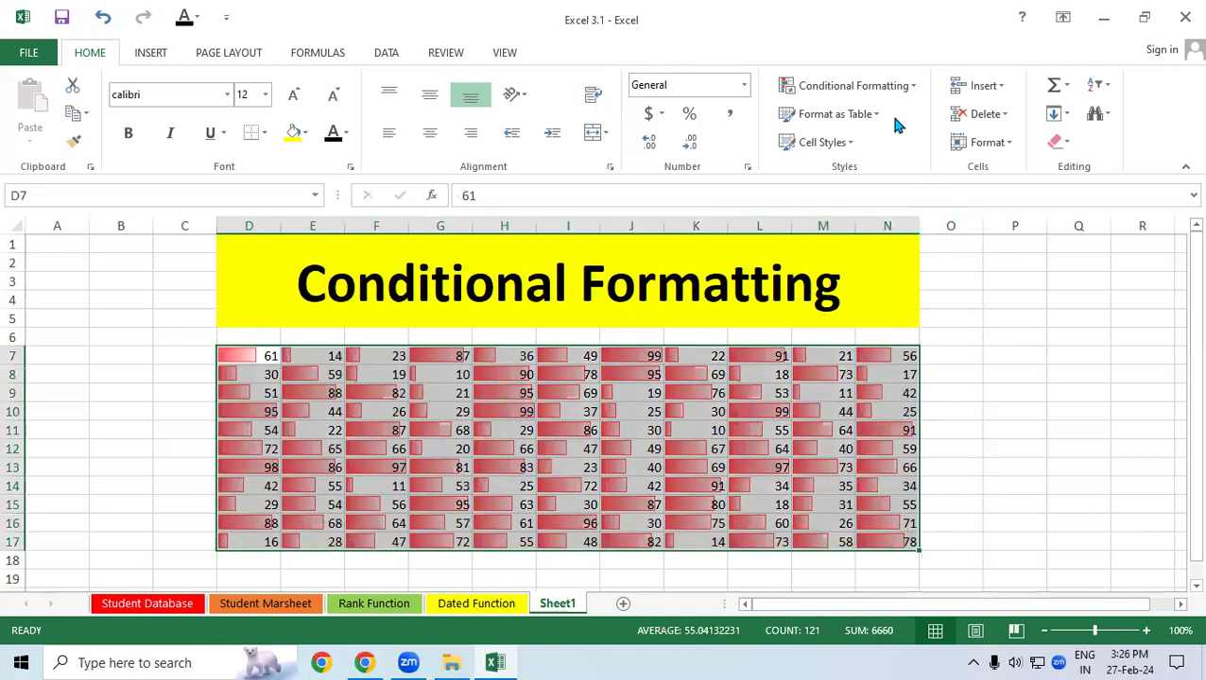
Clear the data bar rules from the selected cells
left_click(905, 87)
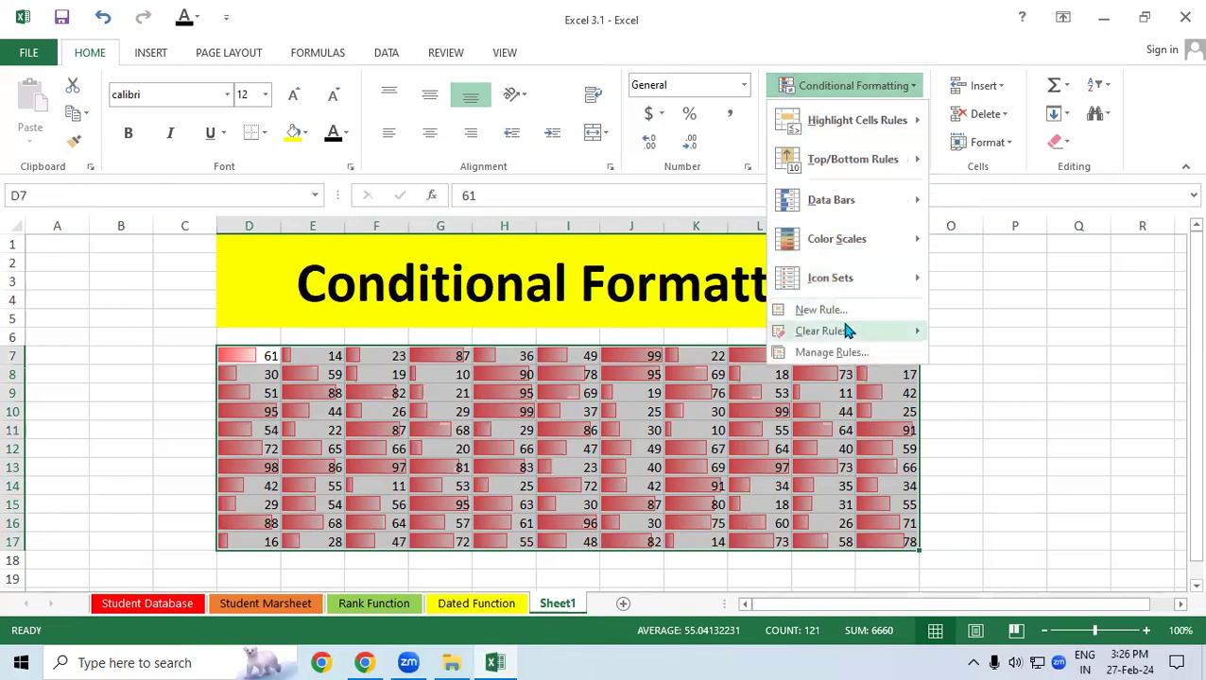
mouse_move(824, 340)
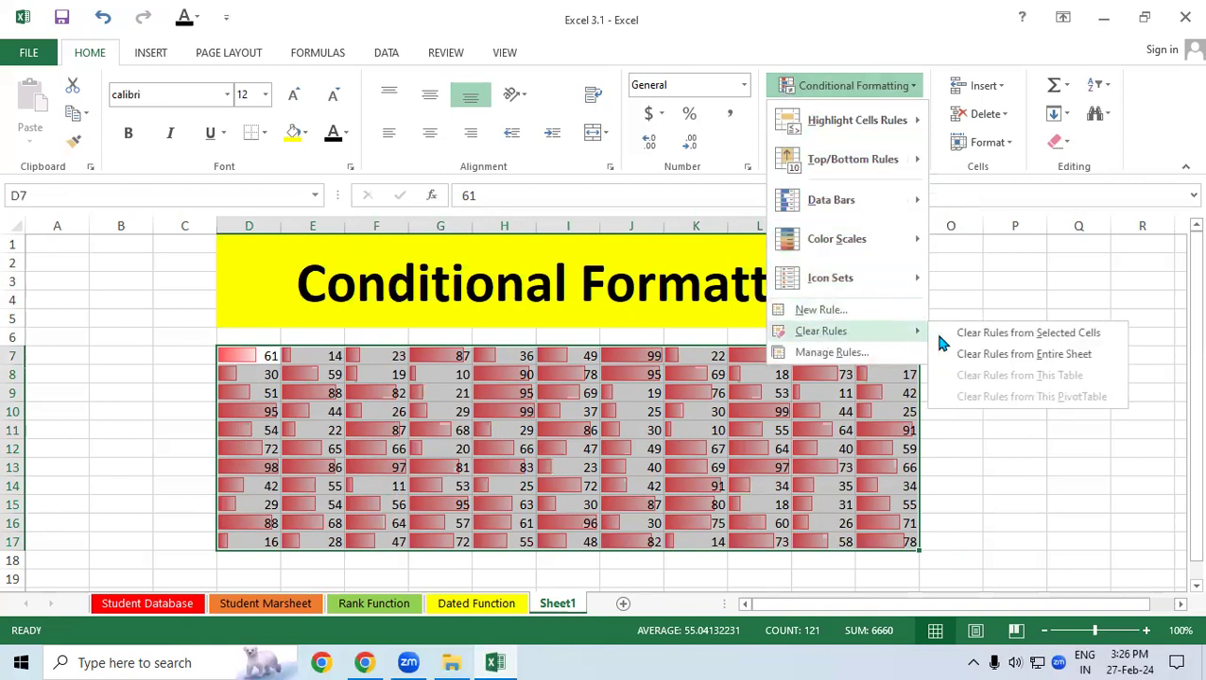
left_click(1003, 340)
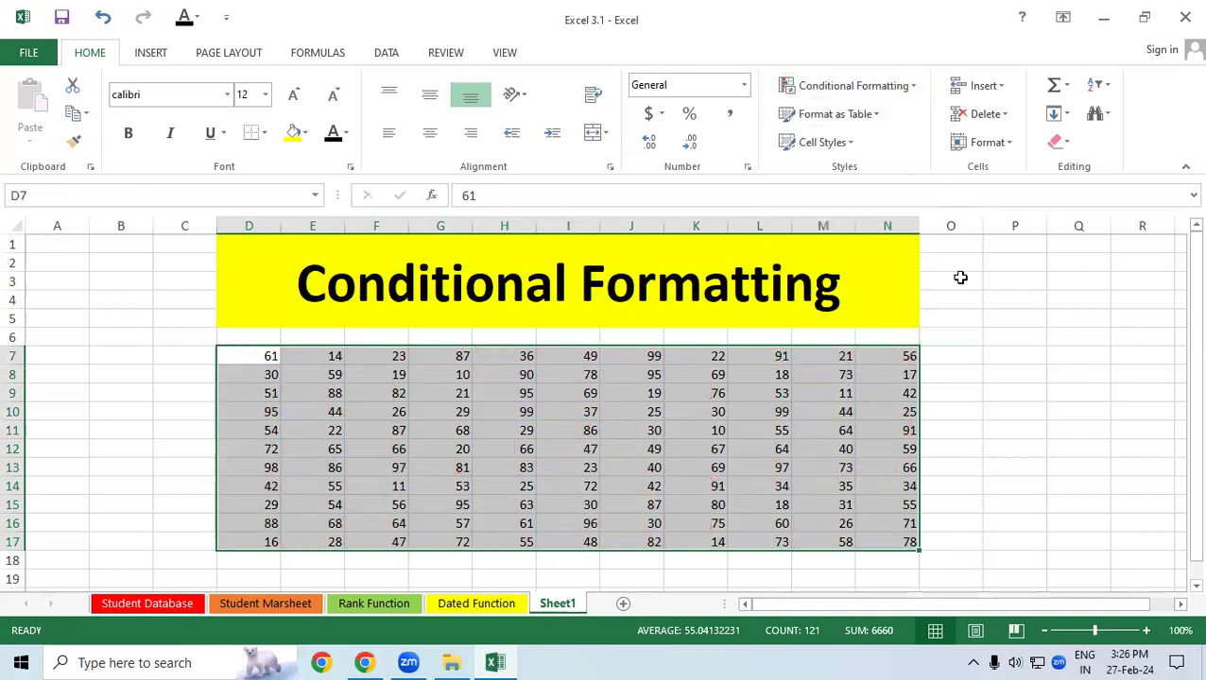
Apply the Red - Yellow - Green Color Scale to D7:N17
left_click(856, 114)
left_click(856, 93)
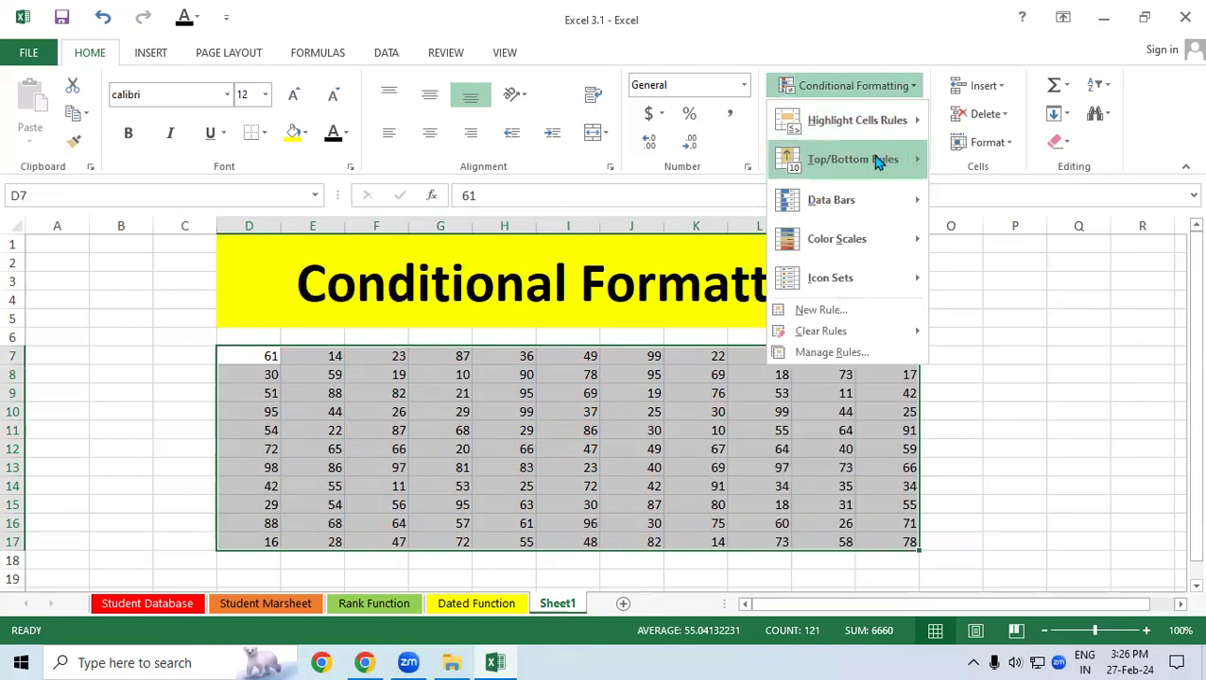
mouse_move(856, 166)
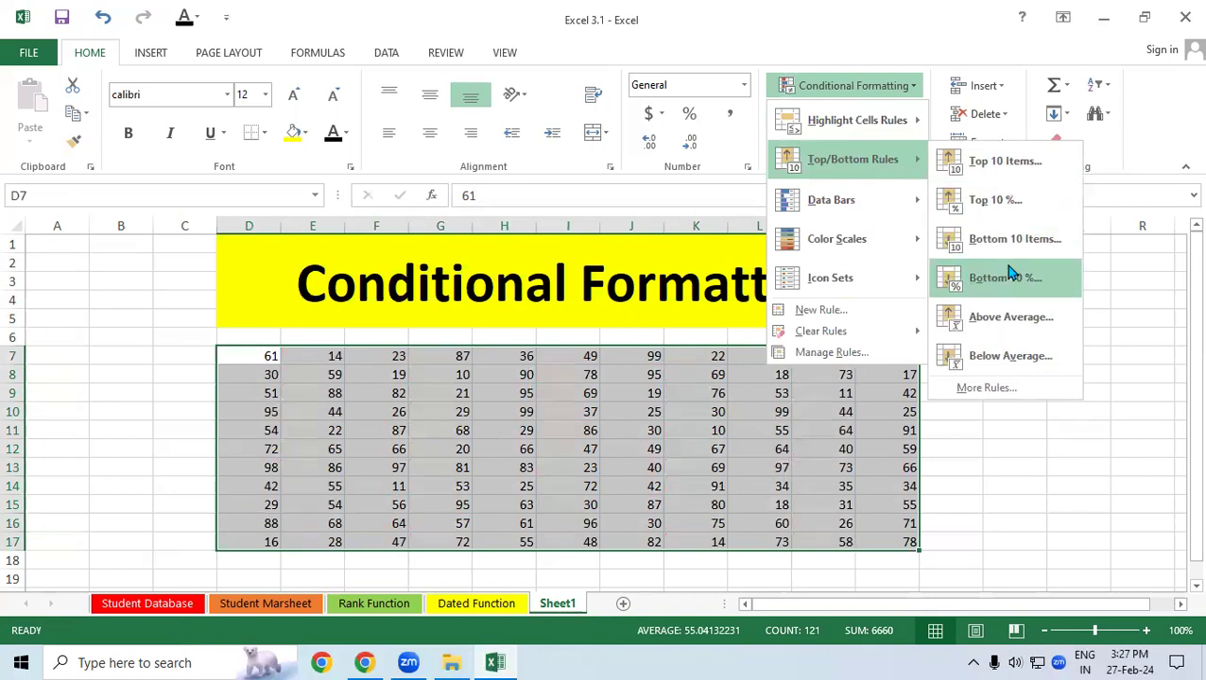
mouse_move(861, 142)
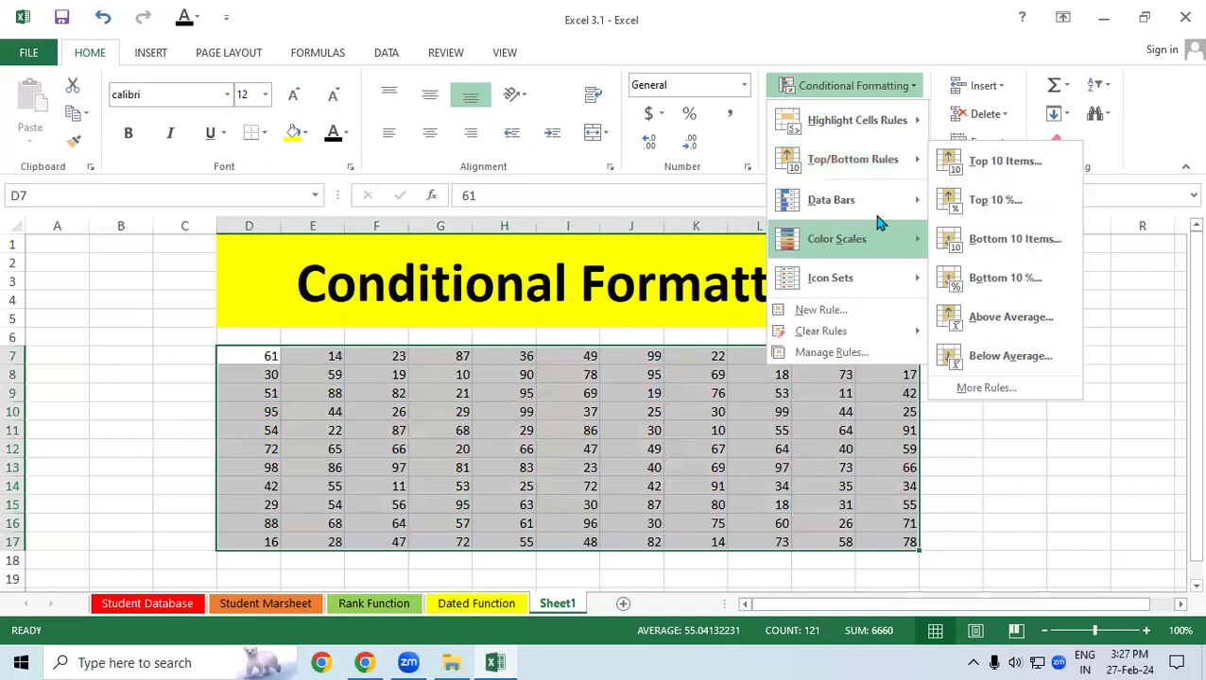
mouse_move(850, 199)
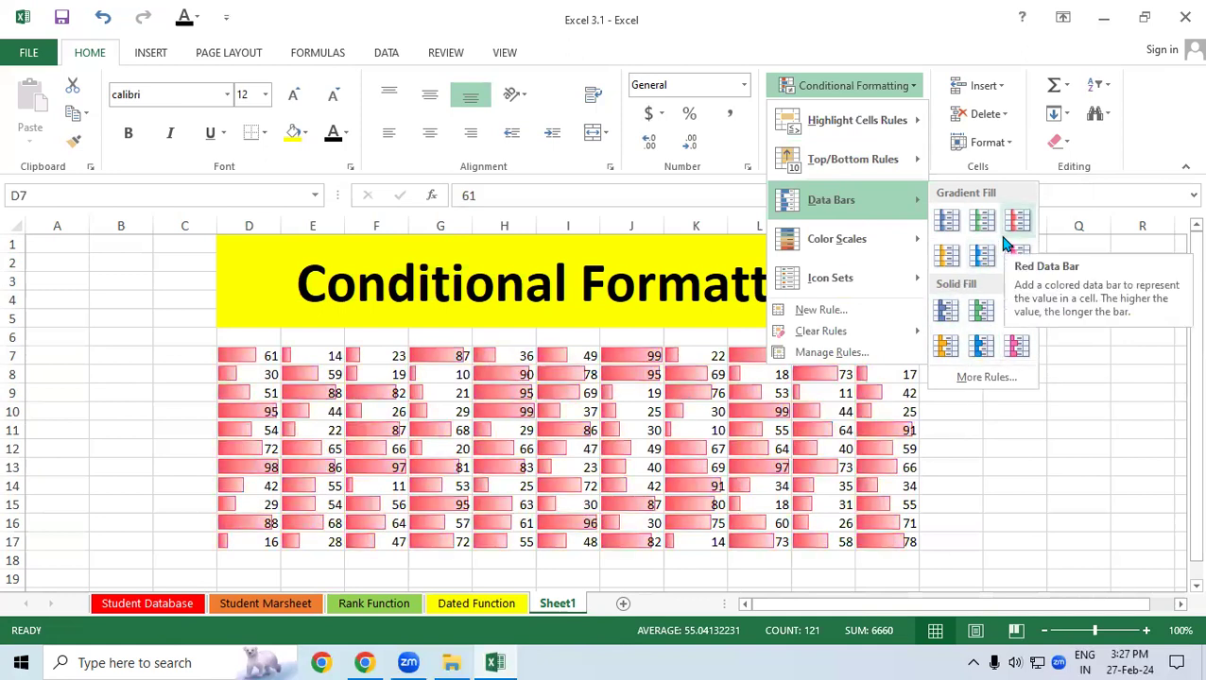
mouse_move(881, 246)
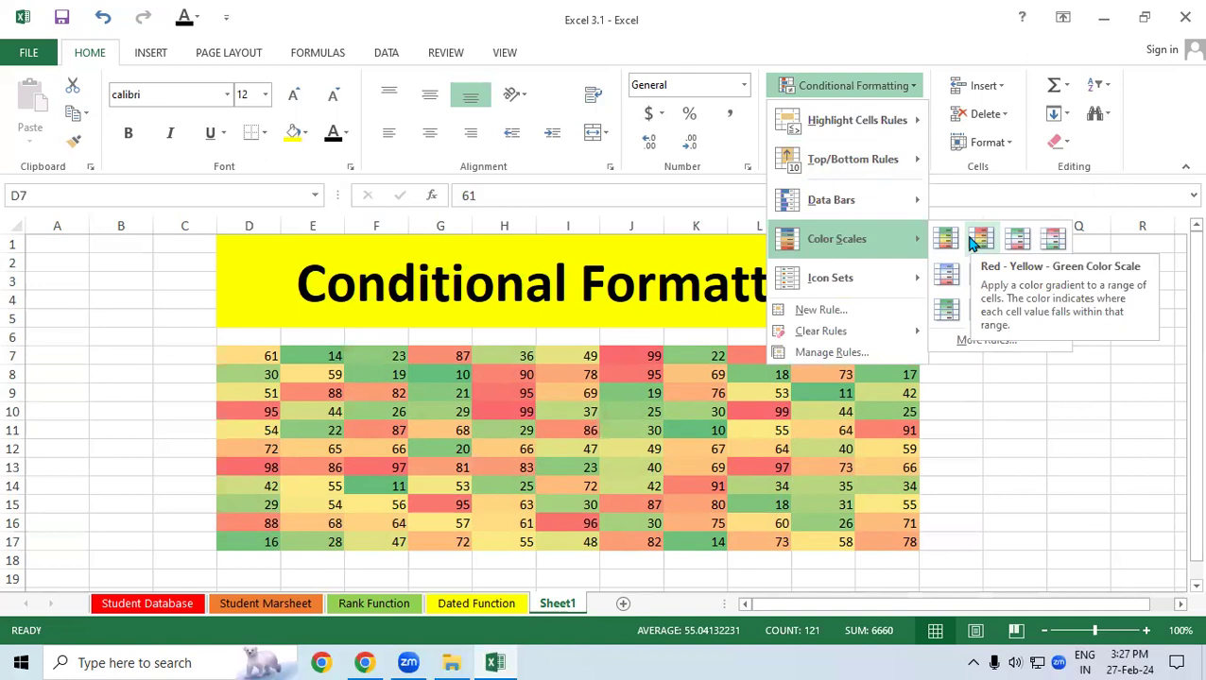
left_click(973, 244)
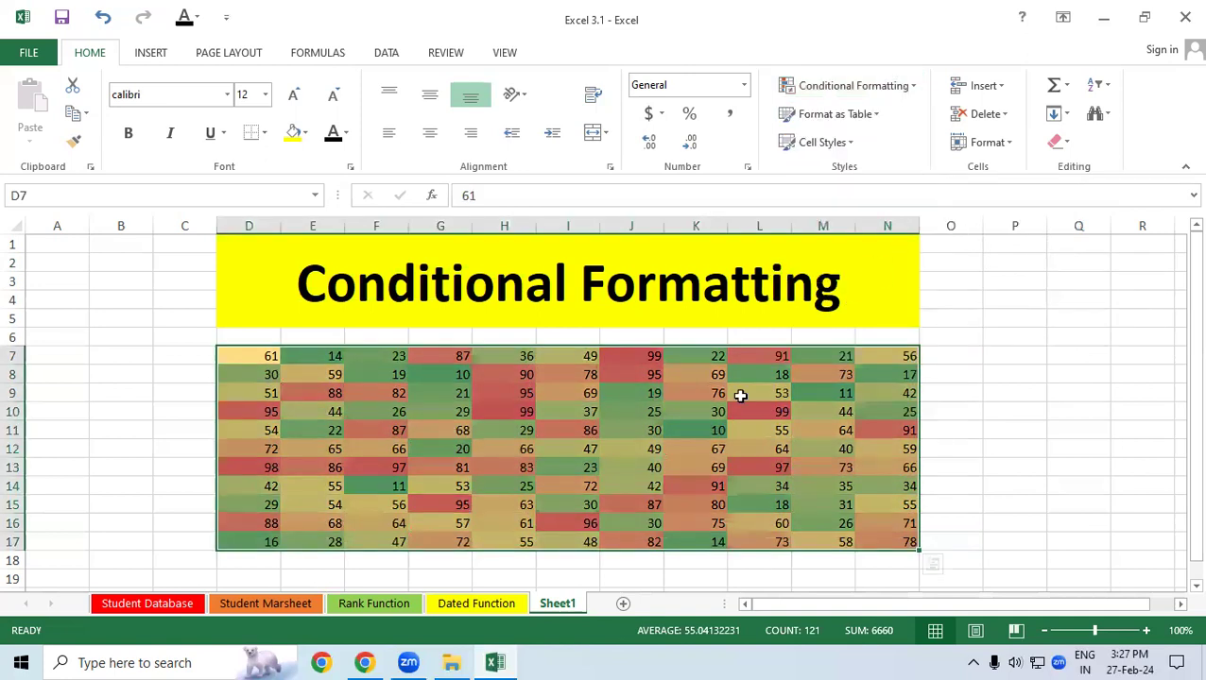
Inspect the colour-scale shading of low values and the red 99 in J7
left_click(695, 430)
left_click(693, 450)
left_click(695, 426)
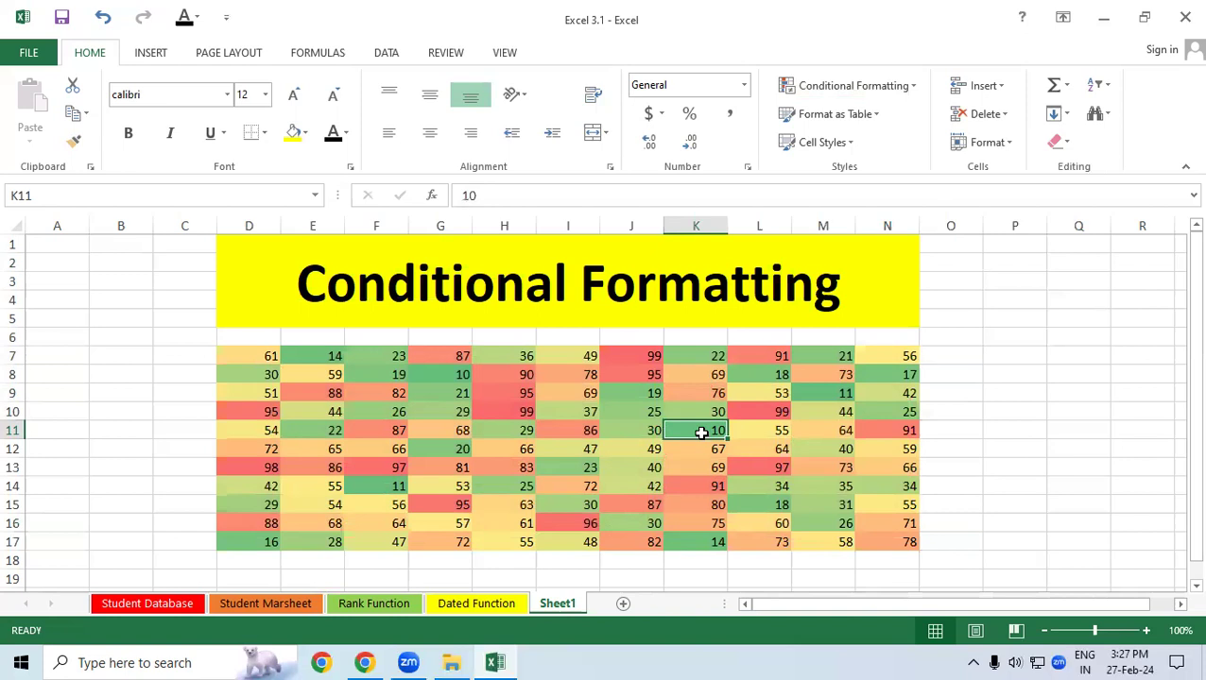
left_click(631, 352)
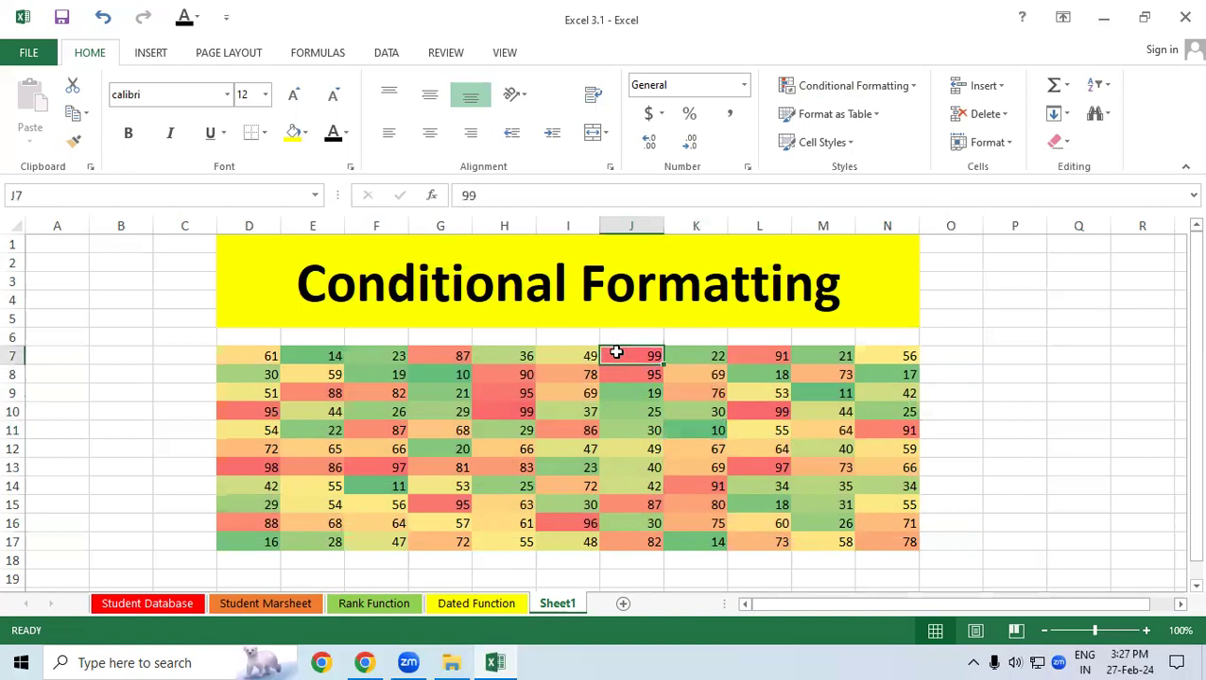
Clear the colour scale rules from D7:N17
mouse_move(258, 355)
left_mouse_down()
mouse_move(921, 538)
mouse_move(902, 533)
left_mouse_up()
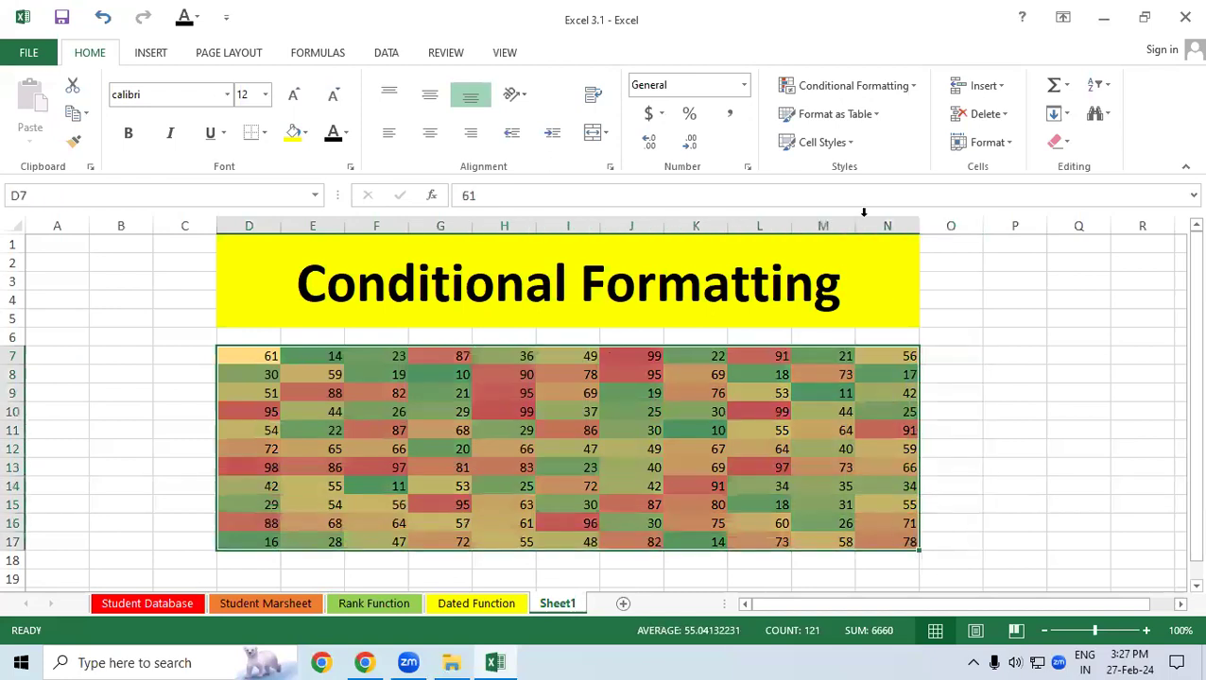
left_click(847, 87)
mouse_move(856, 329)
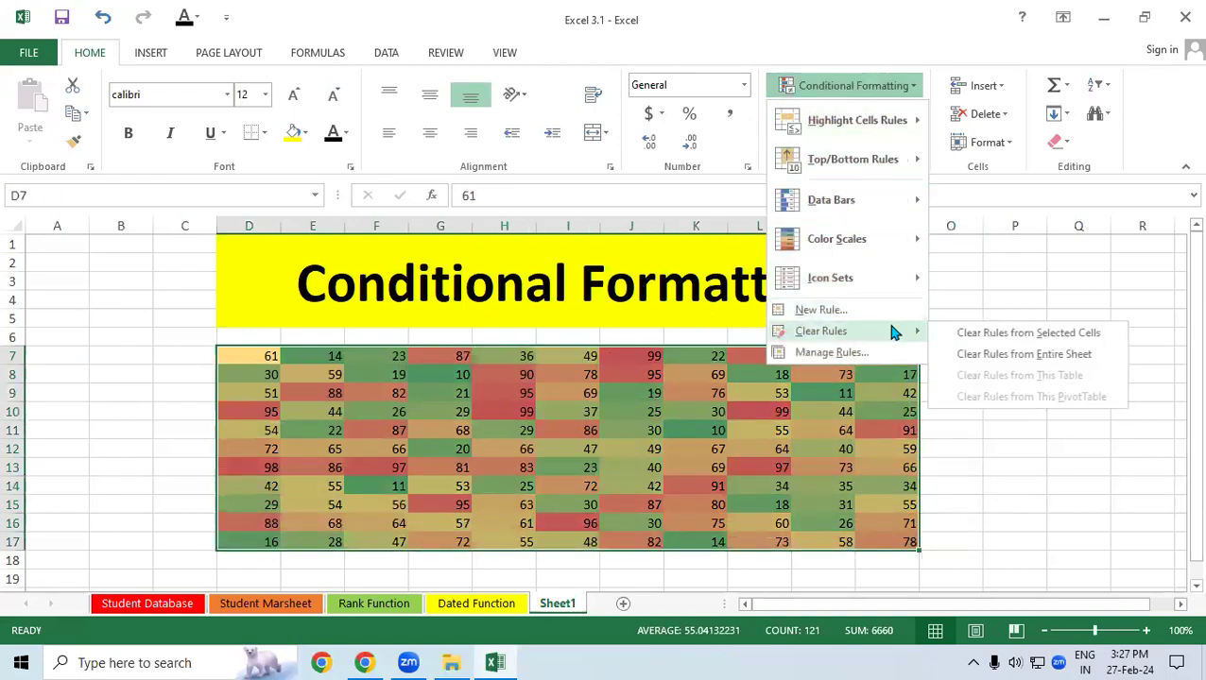
left_click(1011, 332)
Browse the Color Scales and Icon Sets galleries, then close without applying
left_click(822, 85)
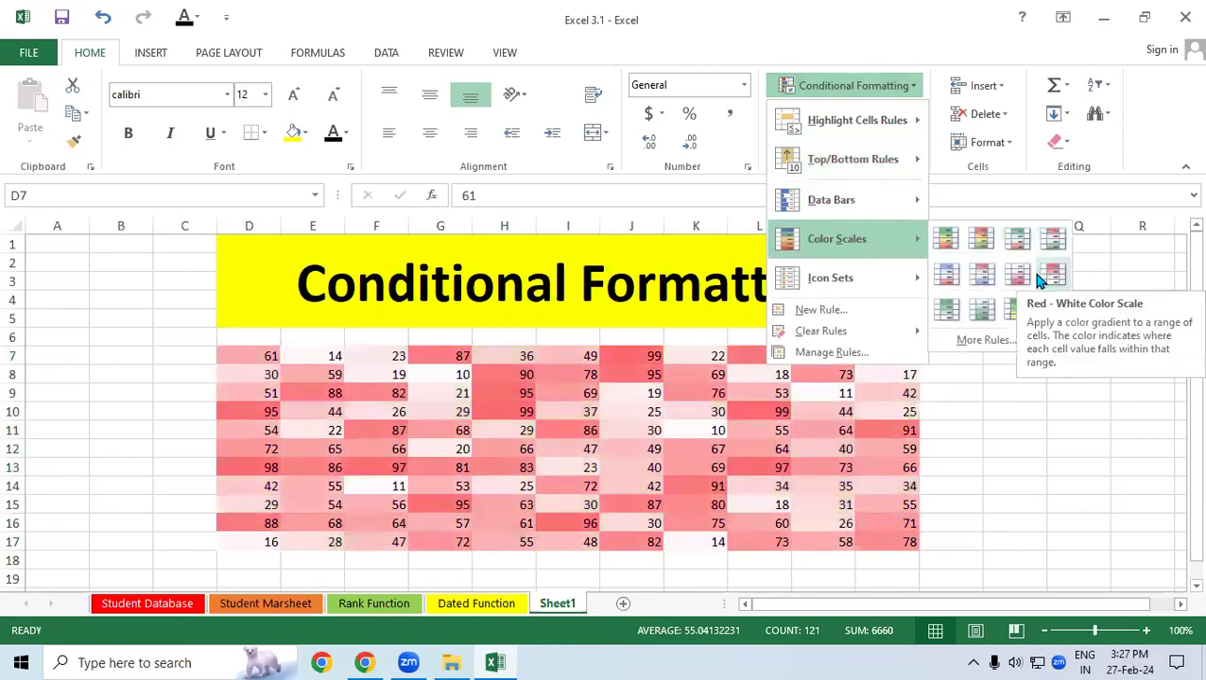
mouse_move(812, 291)
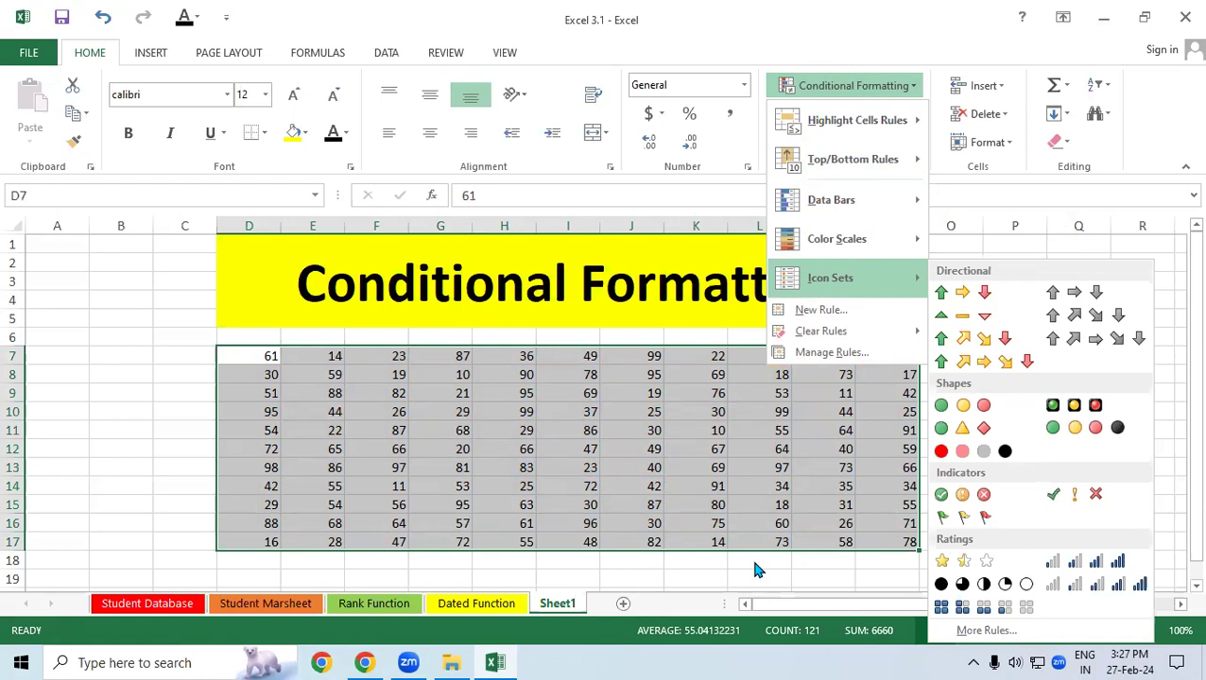
left_click(274, 356)
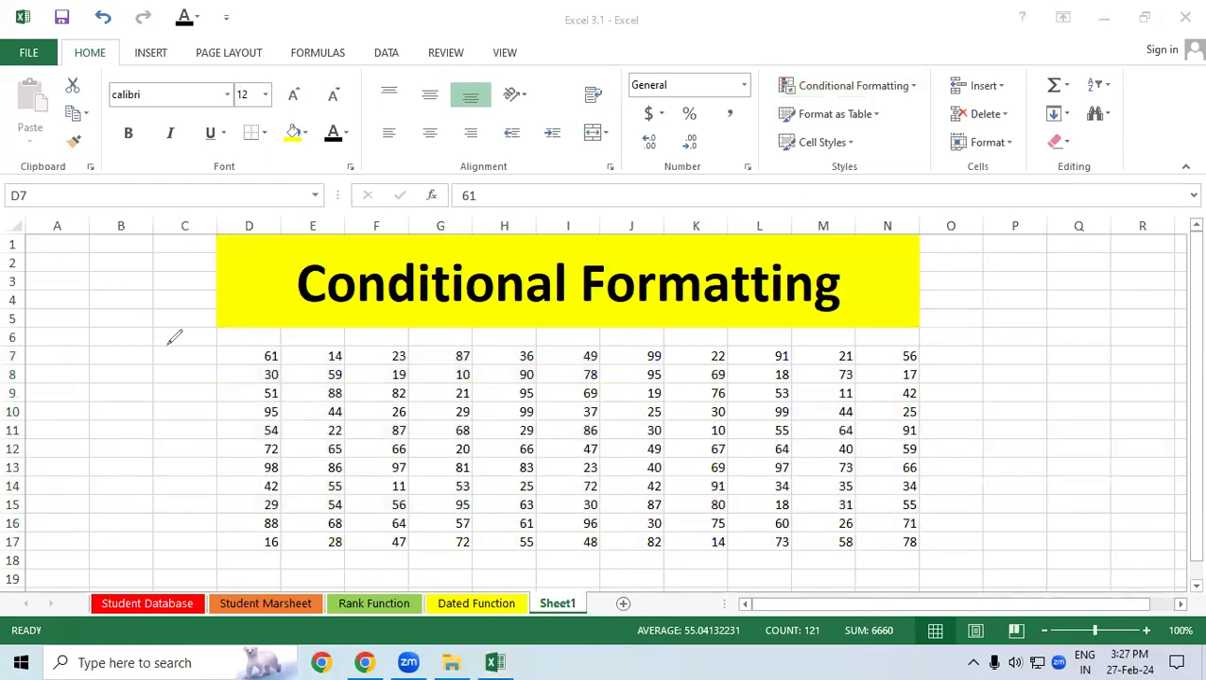
left_click_drag(143, 309, 163, 381)
left_click_drag(180, 332, 184, 332)
left_click_drag(188, 422, 200, 467)
left_click_drag(227, 418, 269, 396)
left_click_drag(182, 487, 321, 431)
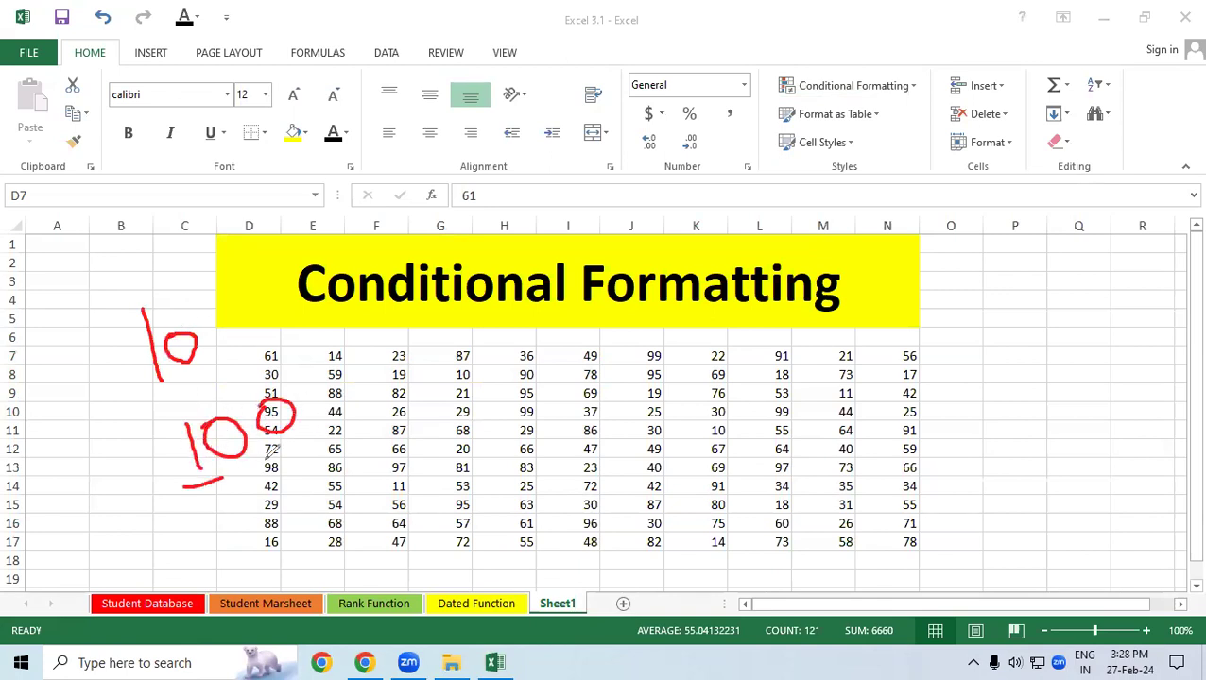
left_click_drag(595, 396, 630, 432)
mouse_move(661, 384)
left_mouse_down()
mouse_move(683, 402)
mouse_move(655, 375)
left_mouse_up()
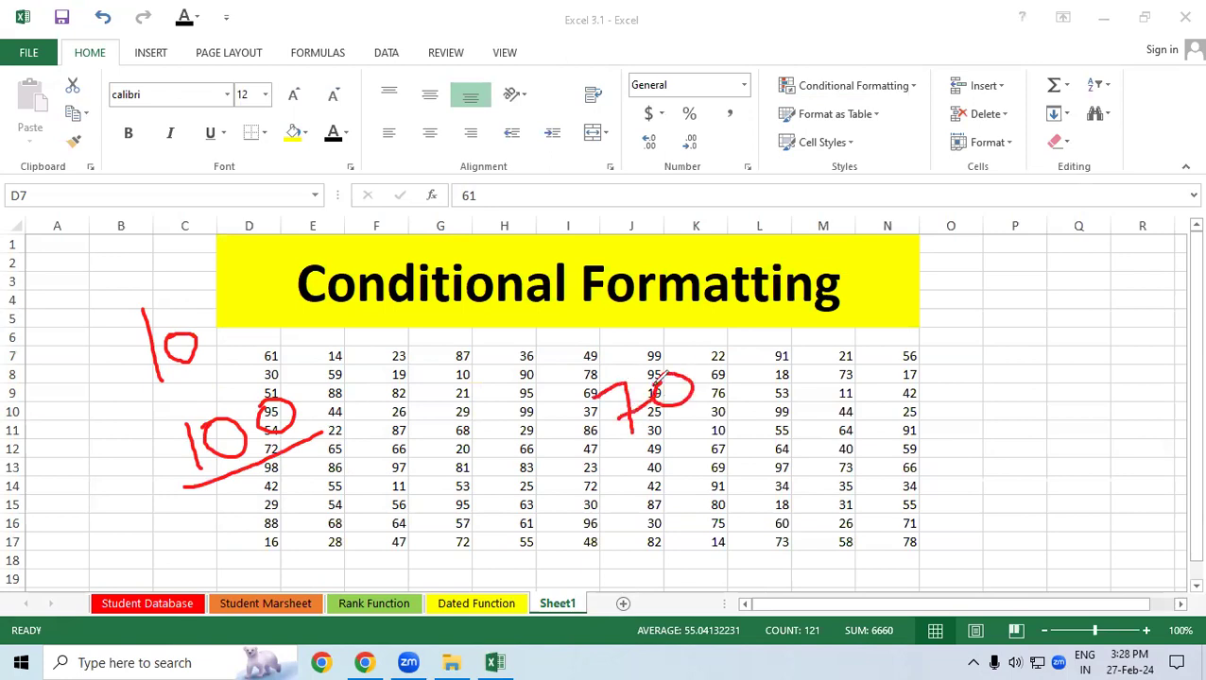
left_click_drag(731, 365, 783, 295)
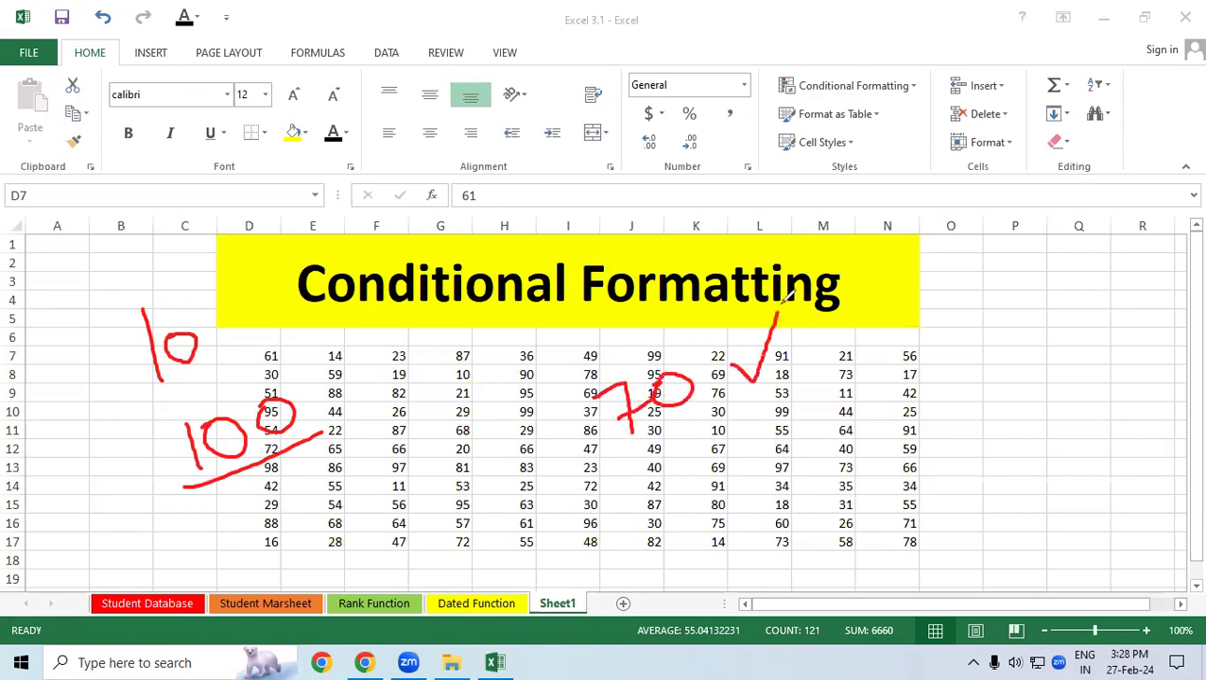
mouse_move(646, 475)
left_mouse_down()
mouse_move(661, 522)
mouse_move(696, 487)
left_mouse_up()
mouse_move(715, 442)
left_mouse_down()
mouse_move(756, 465)
mouse_move(792, 404)
mouse_move(853, 399)
mouse_move(862, 415)
left_mouse_up()
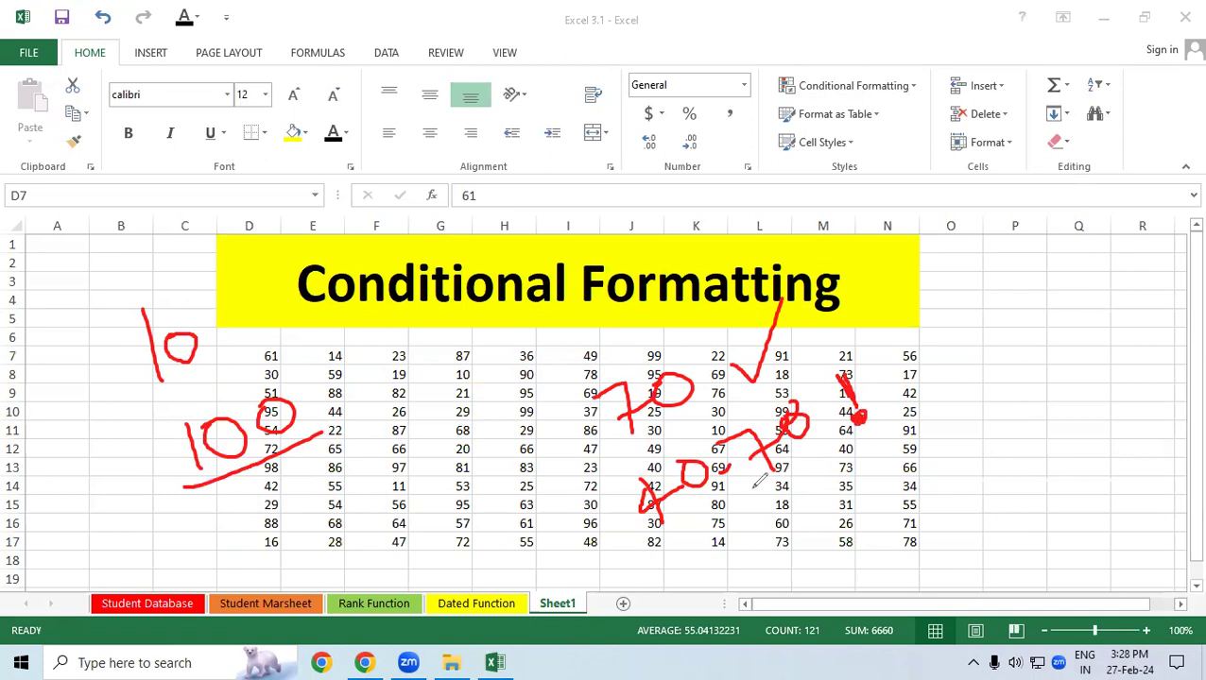
mouse_move(726, 538)
left_mouse_down()
mouse_move(747, 591)
mouse_move(720, 564)
mouse_move(753, 548)
left_mouse_up()
left_click_drag(780, 510, 832, 515)
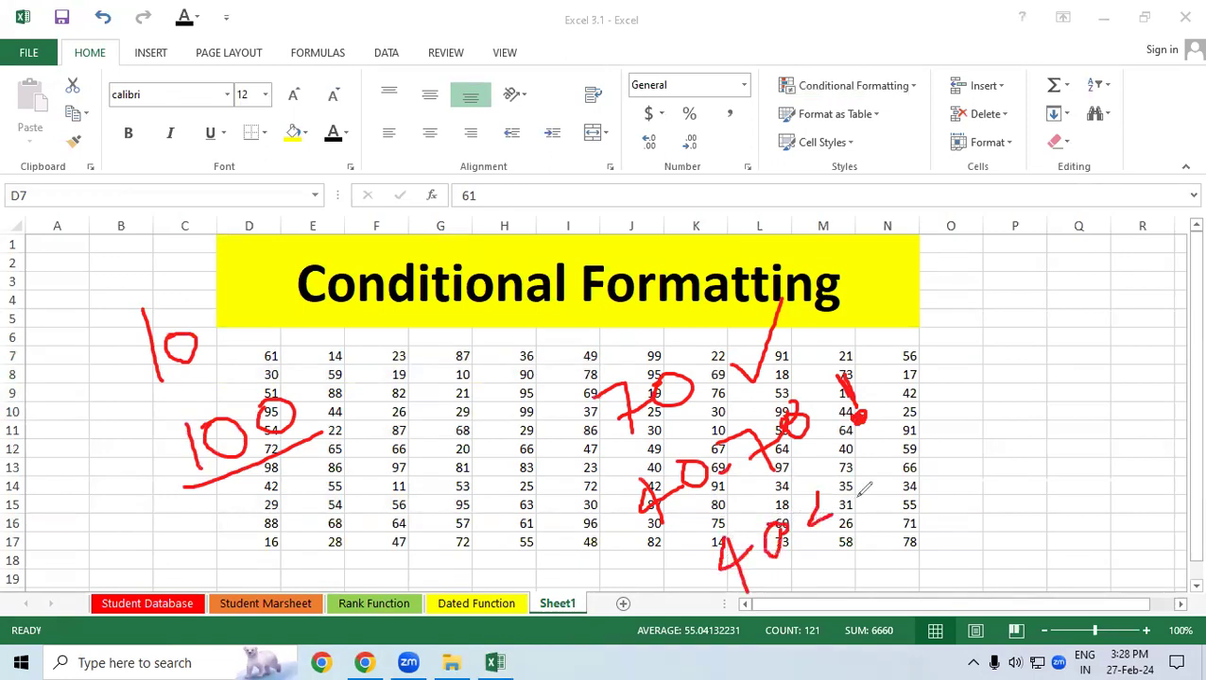
mouse_move(898, 437)
left_mouse_down()
mouse_move(890, 499)
mouse_move(914, 472)
left_mouse_up()
mouse_move(938, 418)
left_mouse_down()
mouse_move(951, 461)
mouse_move(983, 416)
mouse_move(990, 429)
left_mouse_up()
left_click_drag(996, 381, 1011, 423)
left_click_drag(957, 469, 1056, 413)
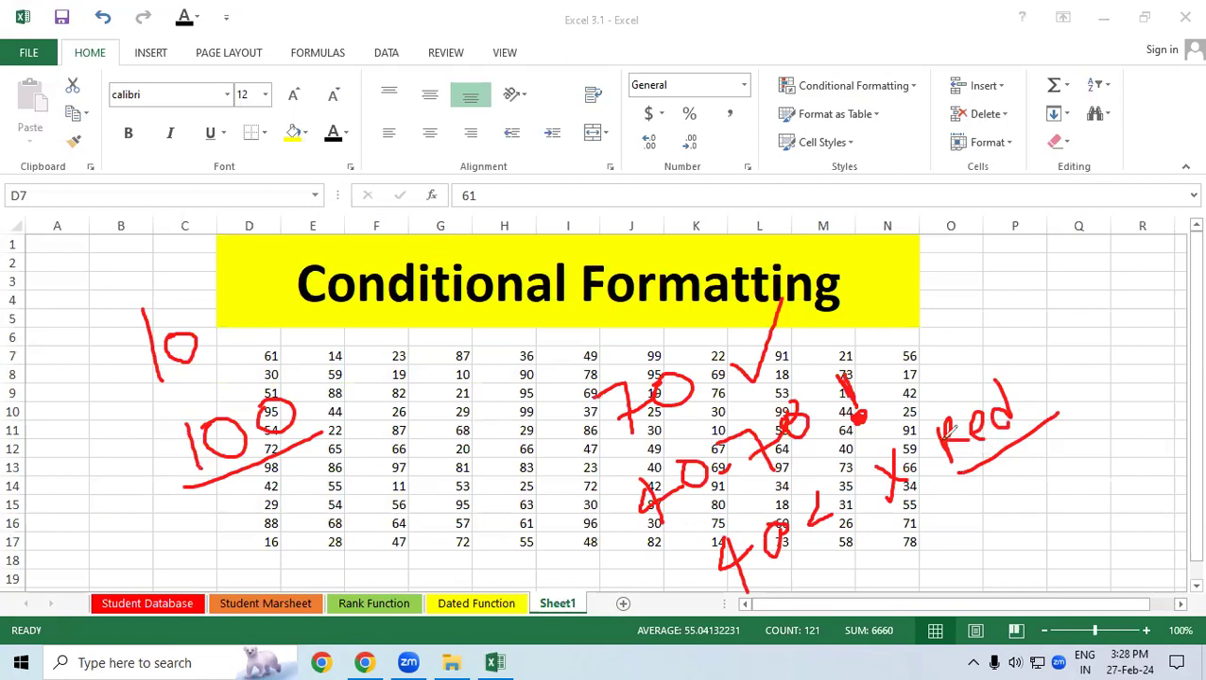
left_click_drag(781, 590, 867, 536)
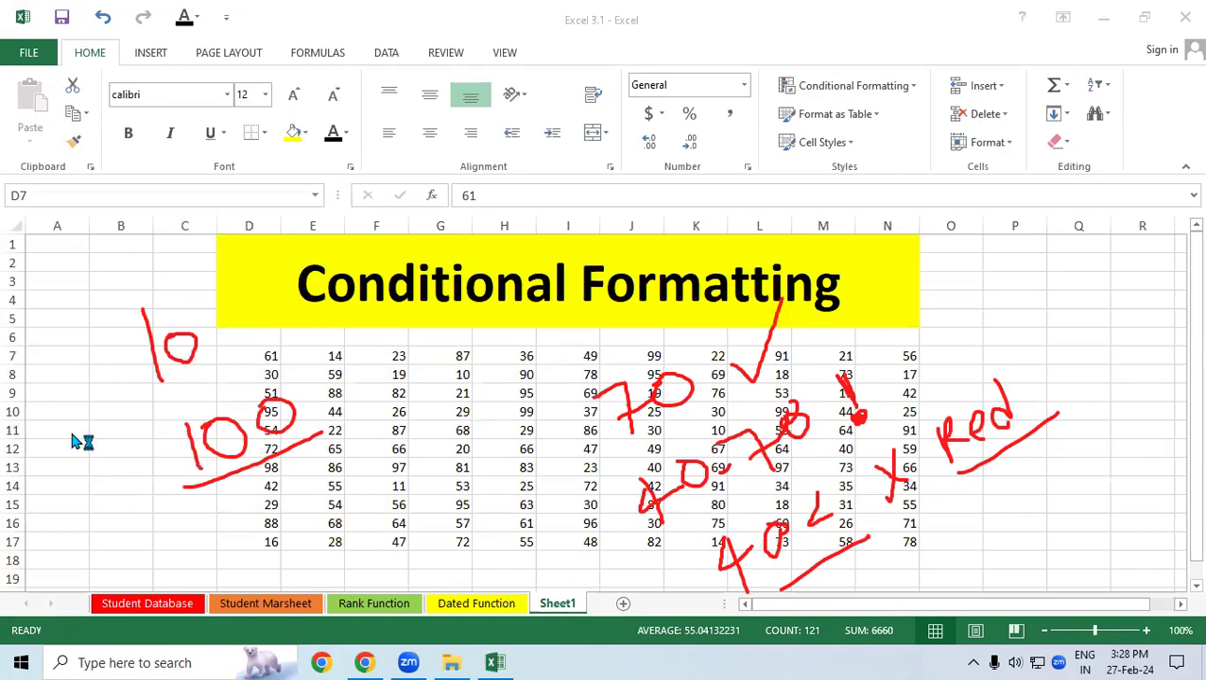
key("ctrl+a")
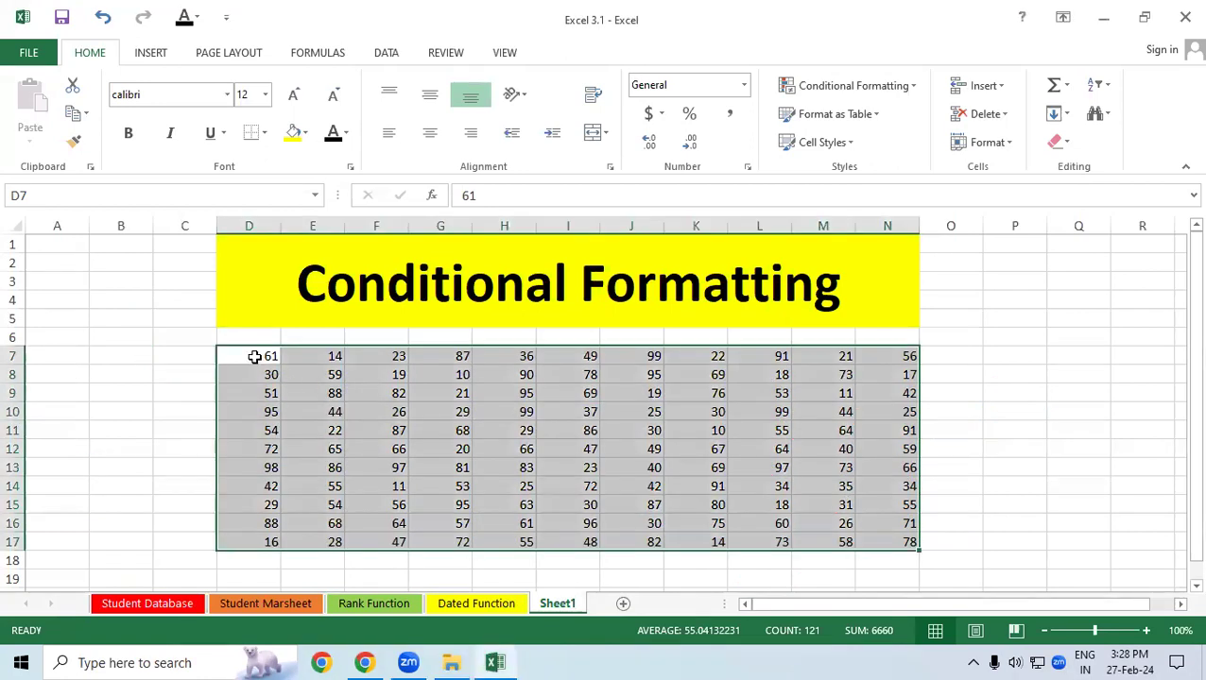
Apply the 3 Symbols (Circled) icon set to D7:N17, then reselect the grid
left_click(905, 94)
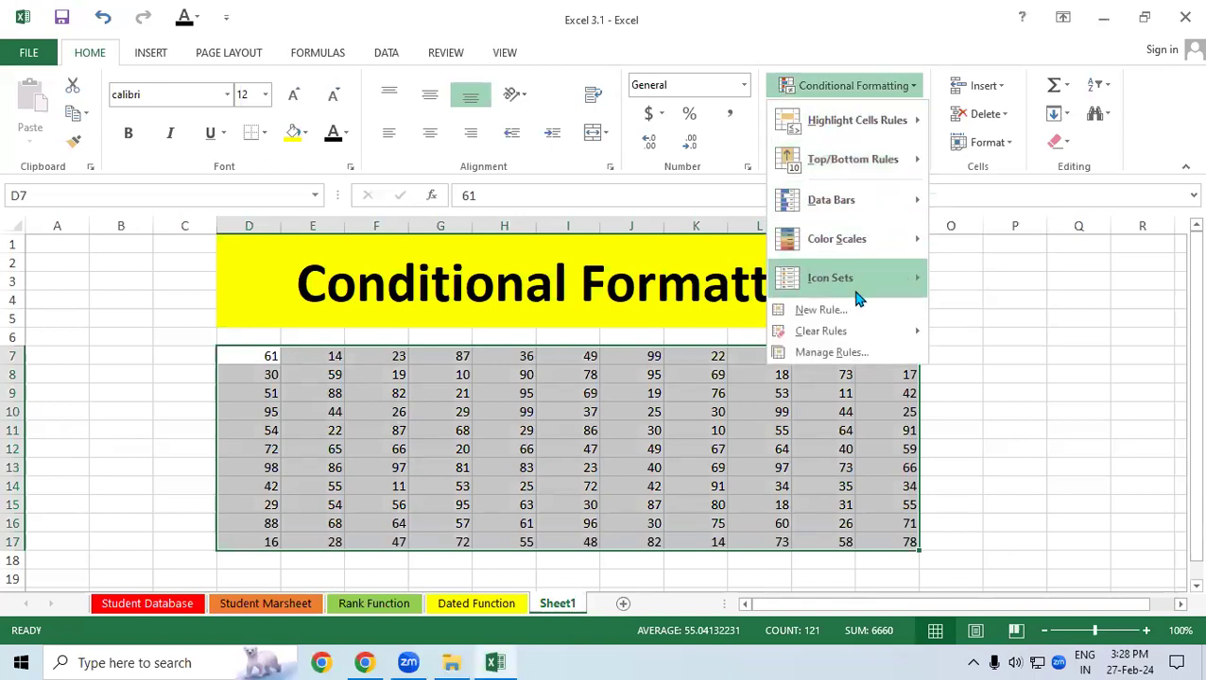
mouse_move(856, 293)
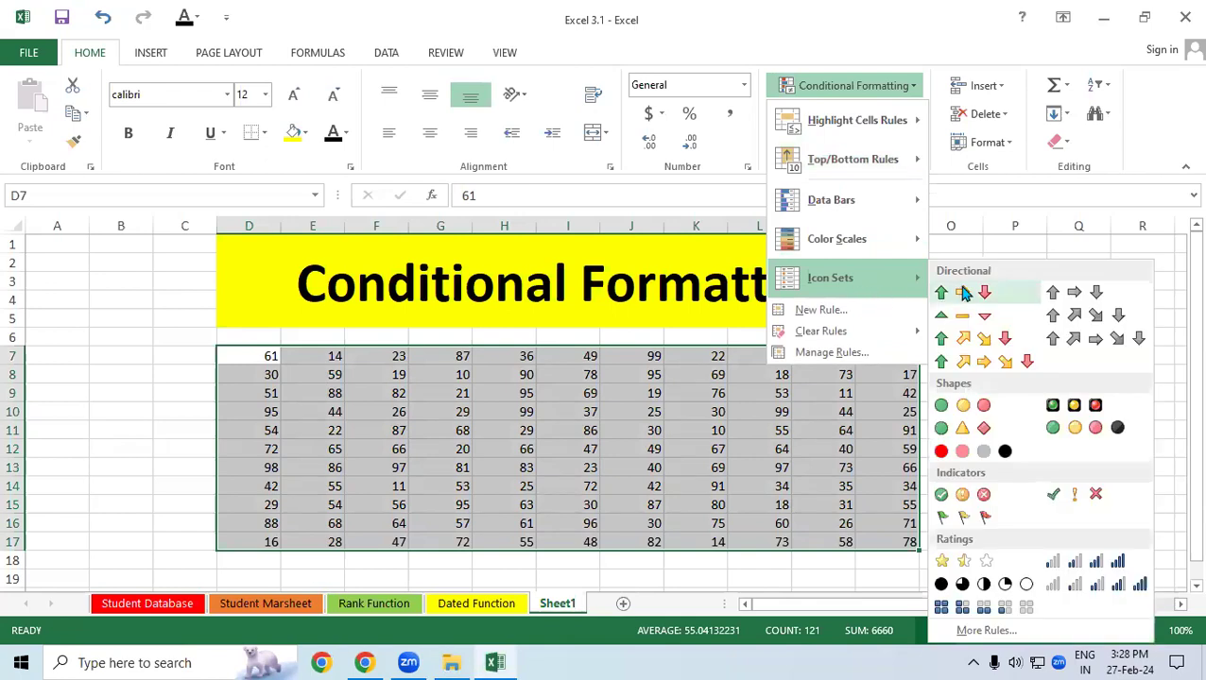
left_click(951, 499)
left_click(968, 386)
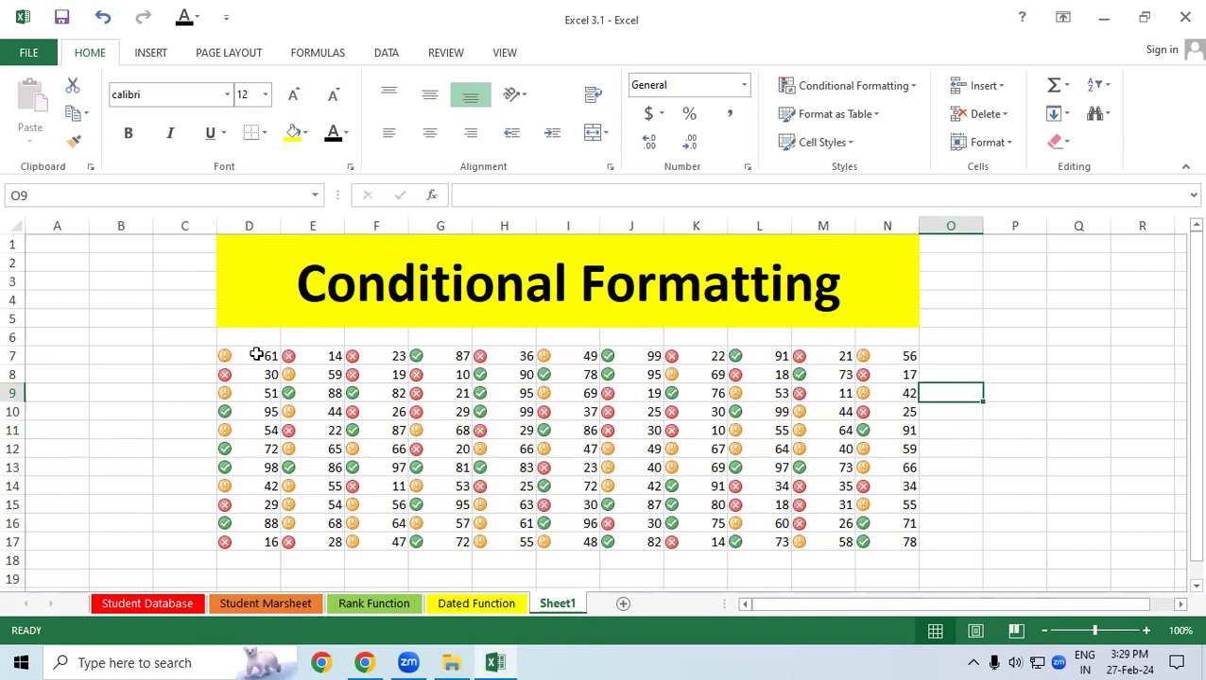
mouse_move(253, 355)
left_mouse_down()
mouse_move(510, 531)
mouse_move(871, 541)
left_mouse_up()
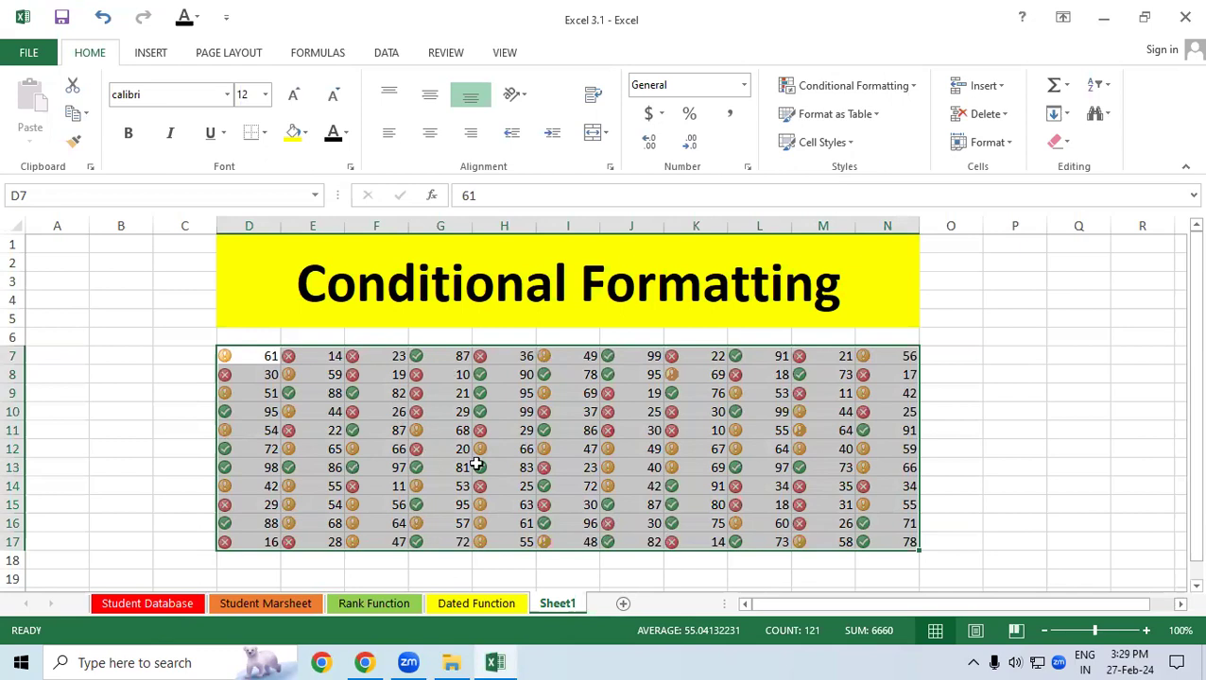
Edit the Icon Set rule, switching both threshold types to Number
left_click(913, 89)
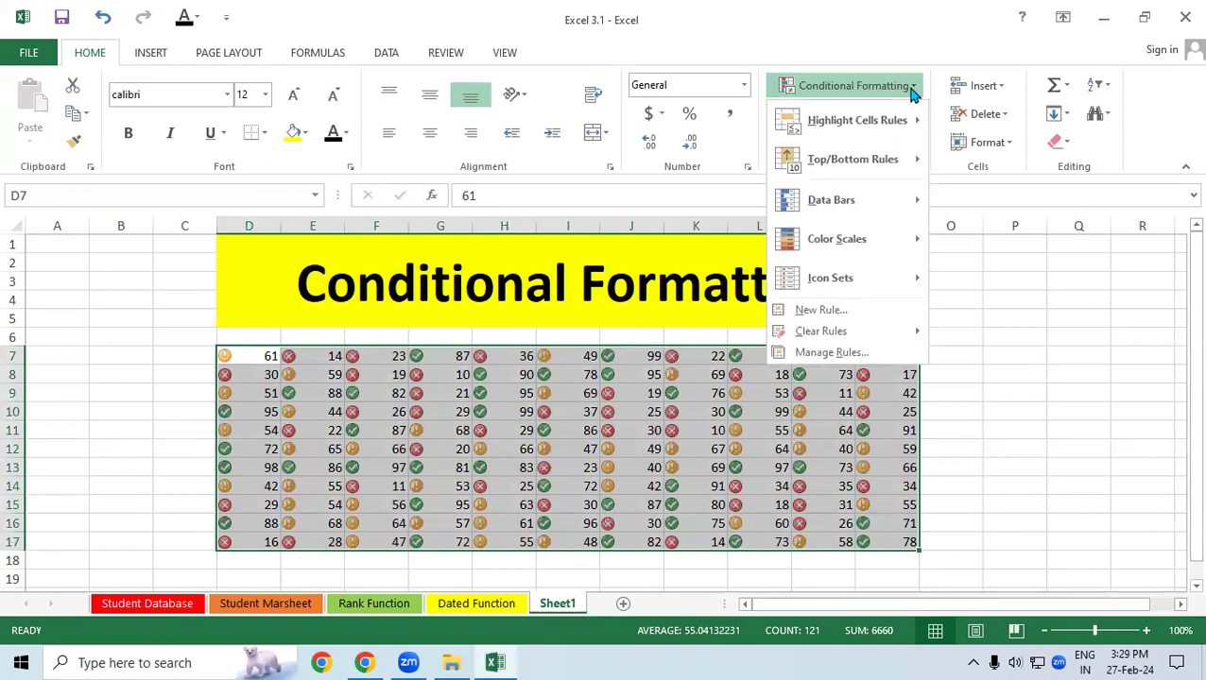
left_click(831, 352)
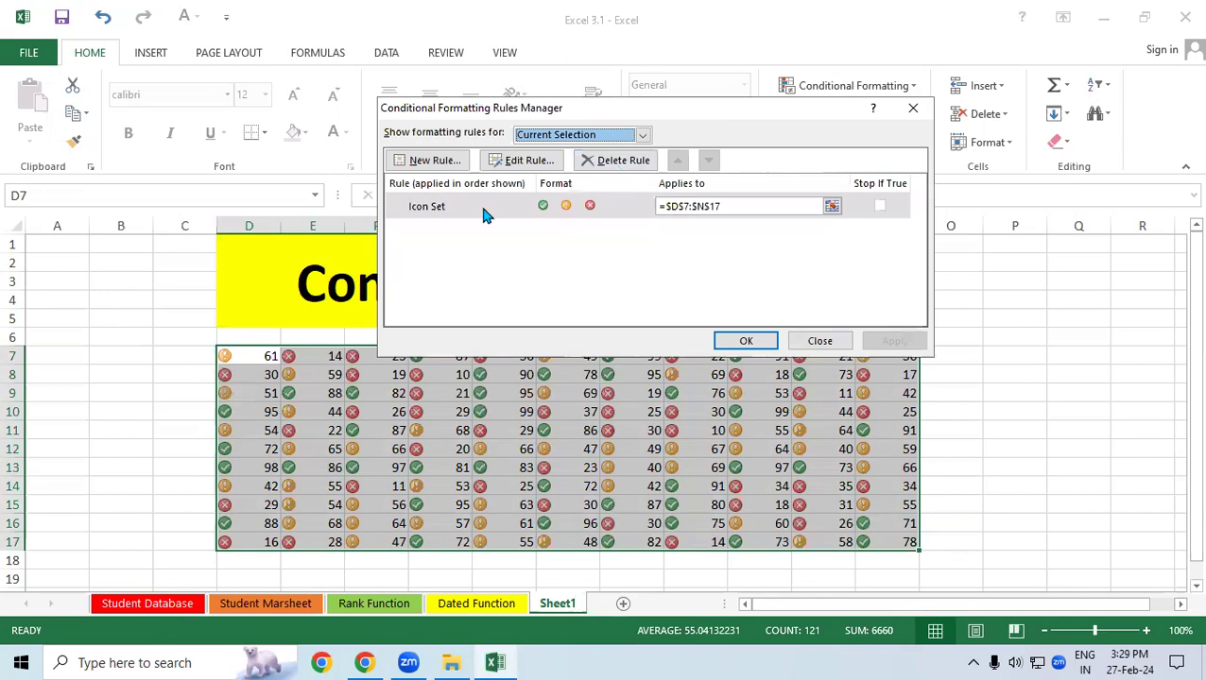
left_click(483, 209)
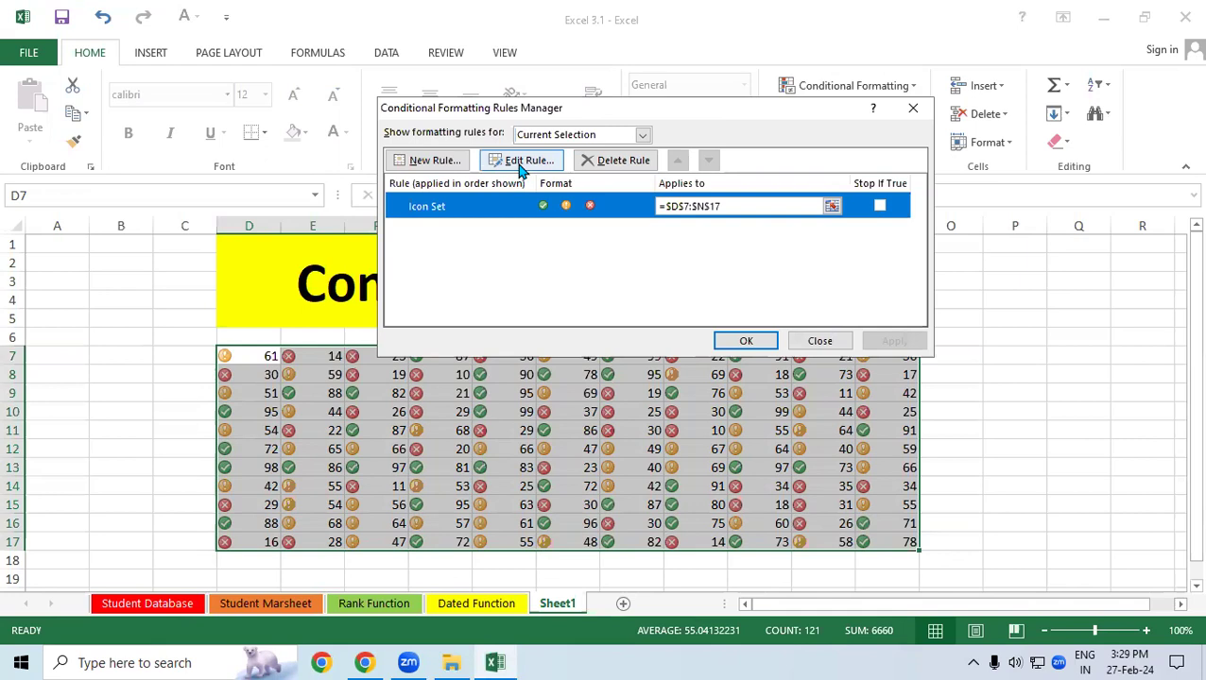
left_click(519, 166)
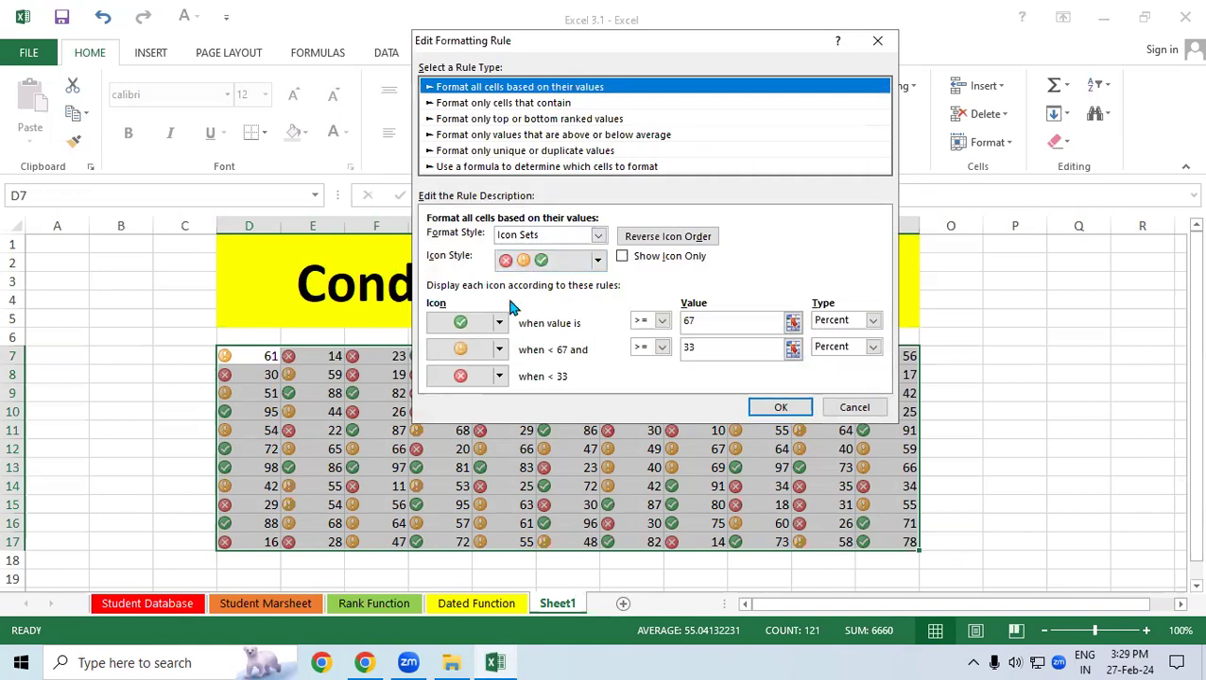
left_click(872, 320)
left_click(847, 338)
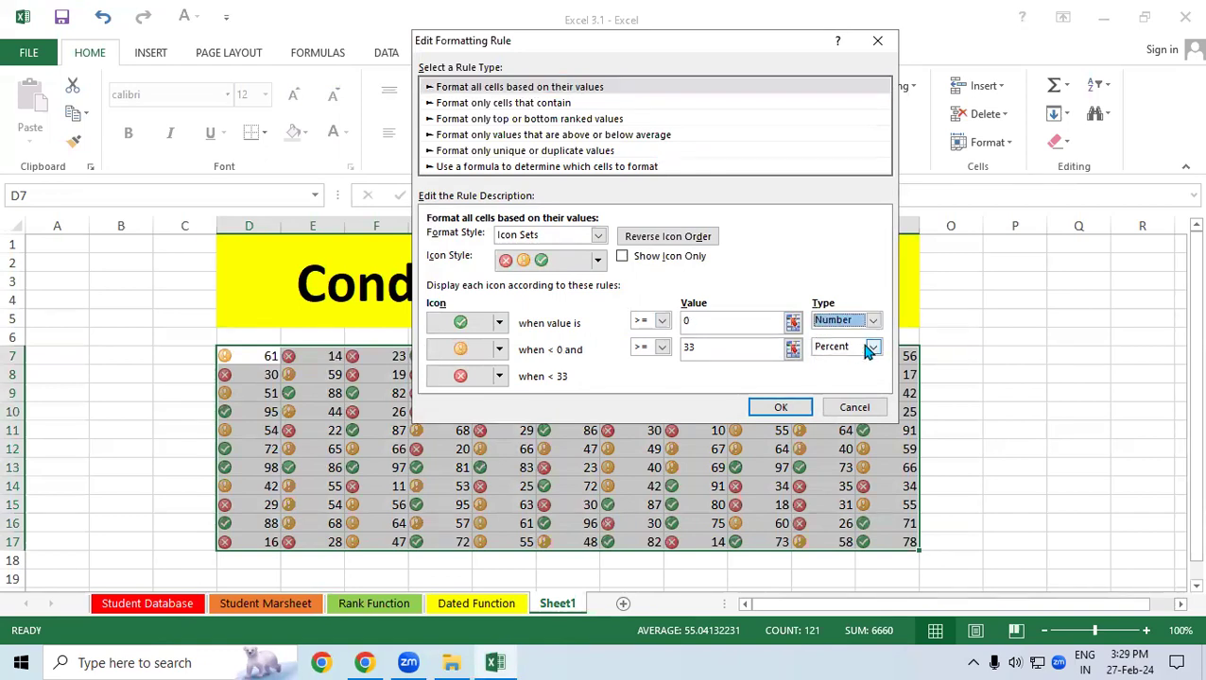
left_click(872, 346)
left_click(836, 363)
Set the icon thresholds to 70 and 40, then apply and close the rules list
left_click(721, 322)
type("70")
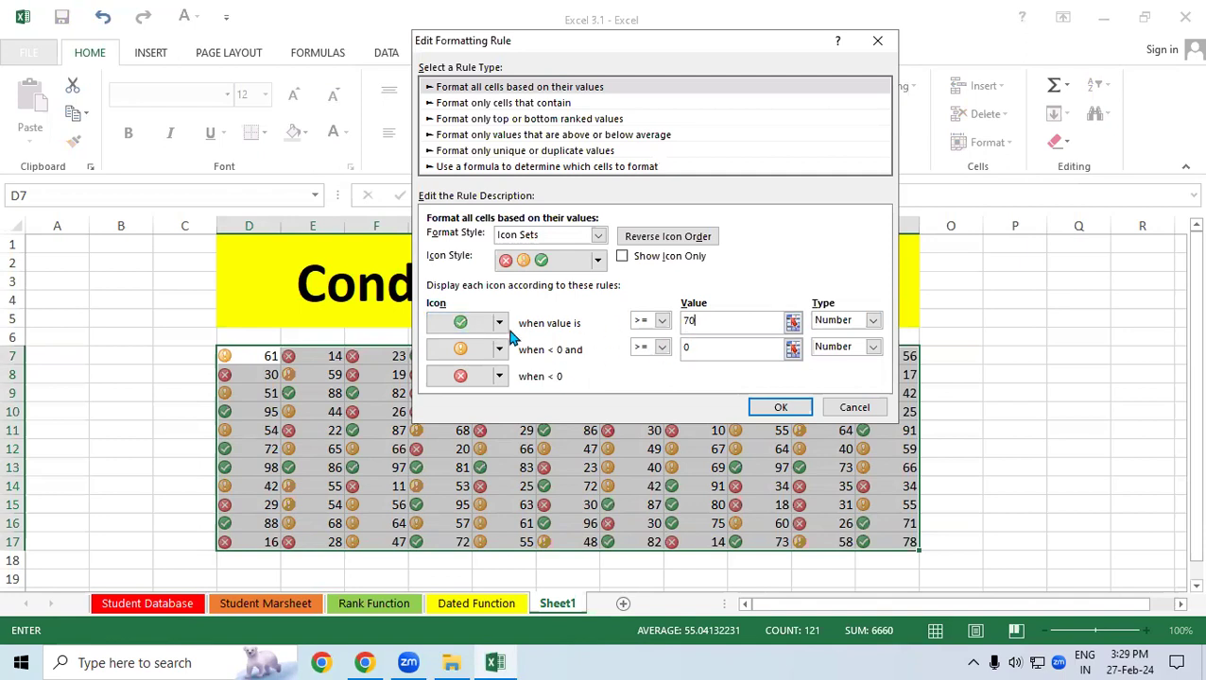
left_click(682, 343)
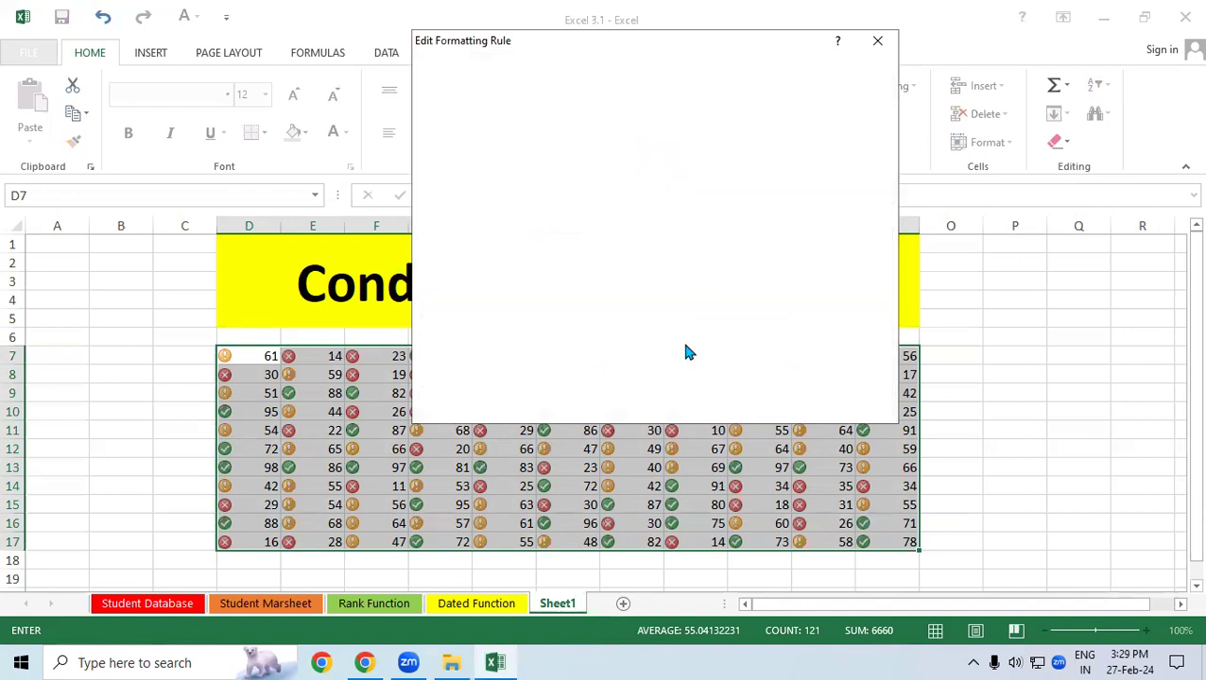
type("40")
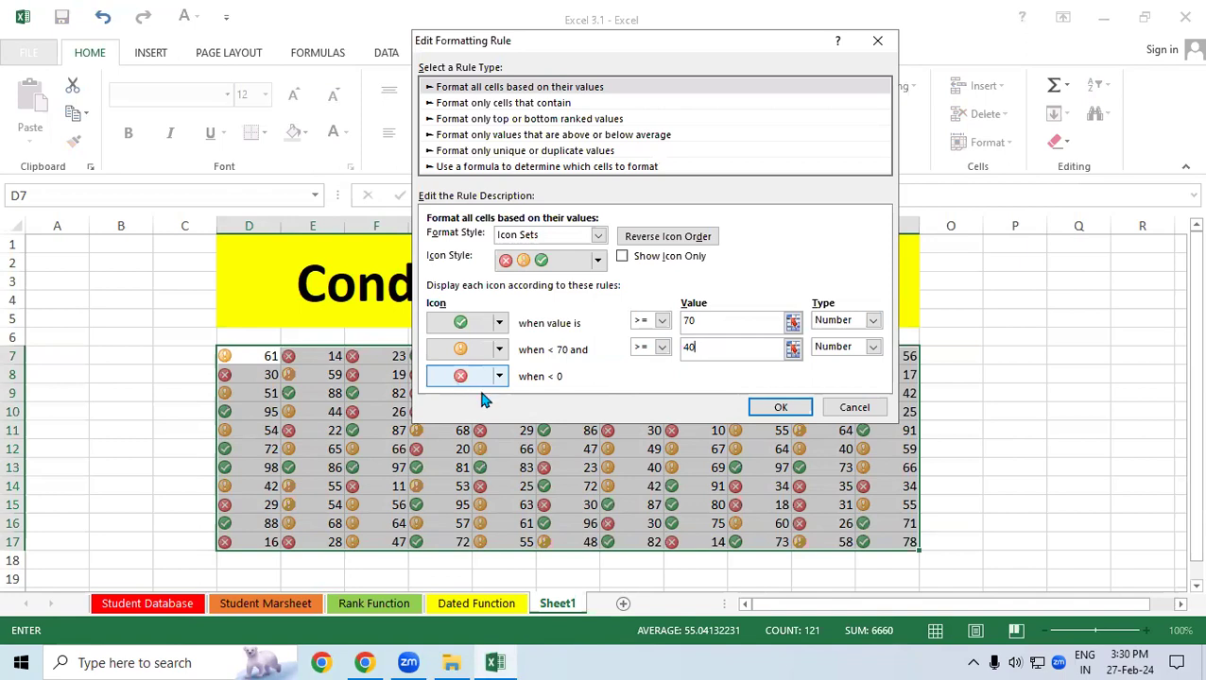
left_click(780, 407)
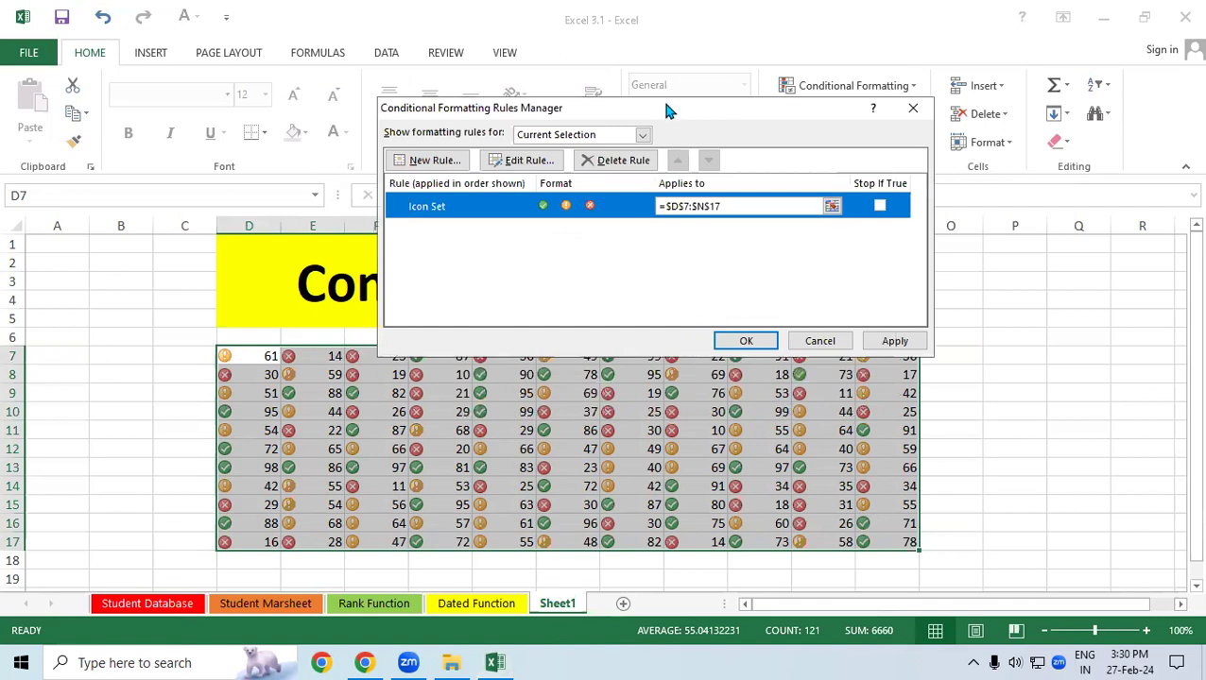
left_click_drag(665, 105, 667, 35)
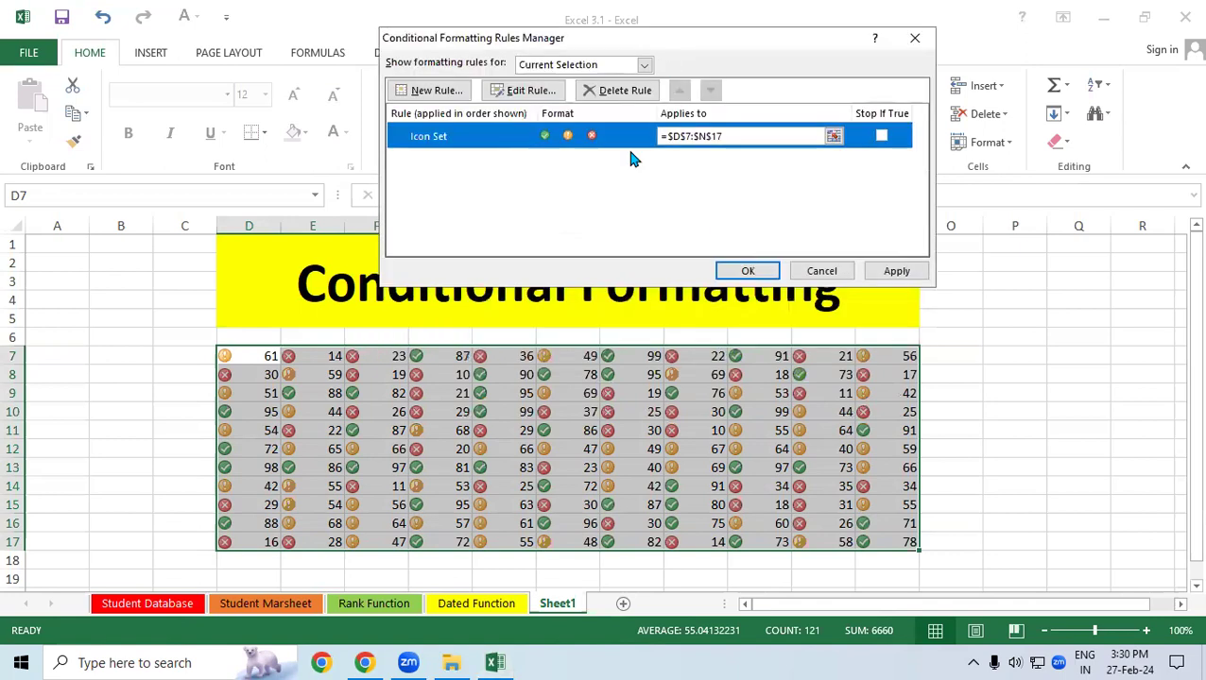
left_click(896, 273)
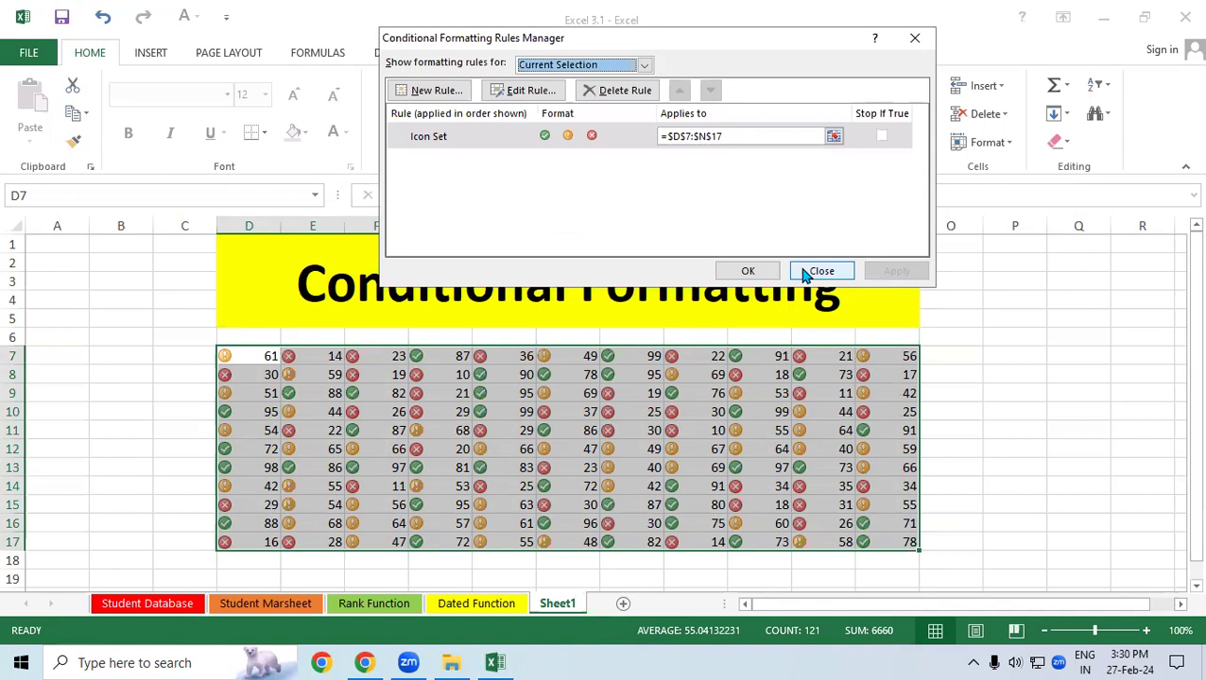
left_click(756, 271)
left_click(406, 485)
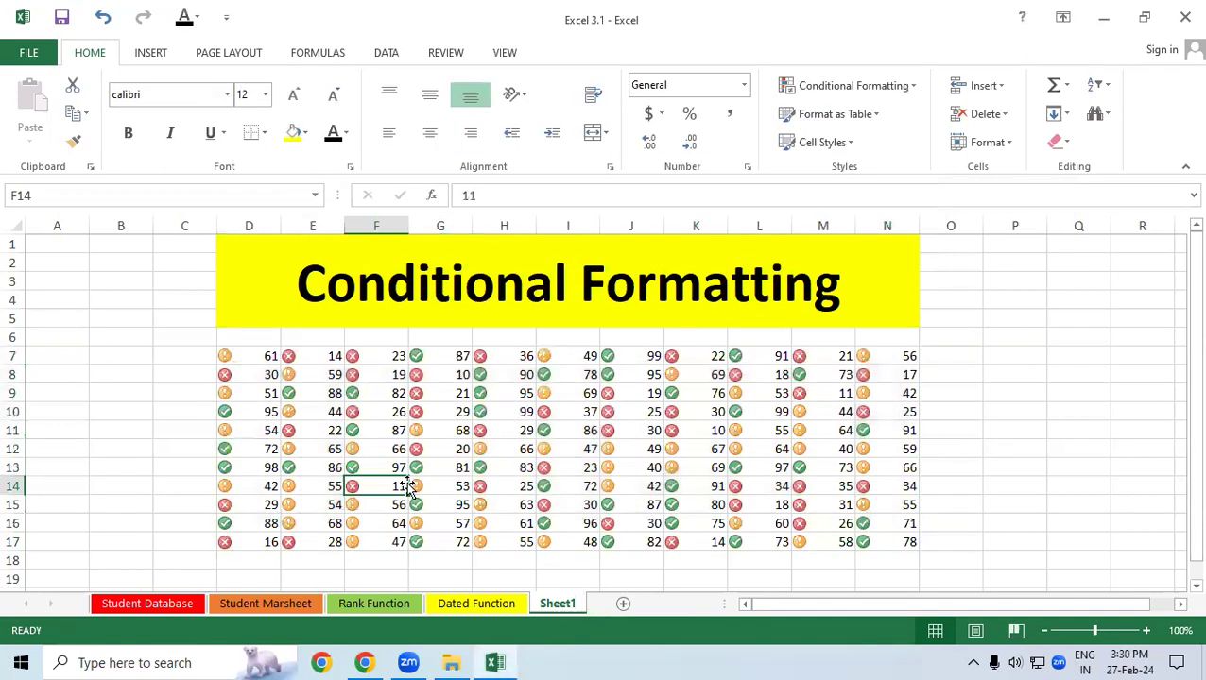
left_click(480, 378)
left_click_drag(480, 378, 484, 411)
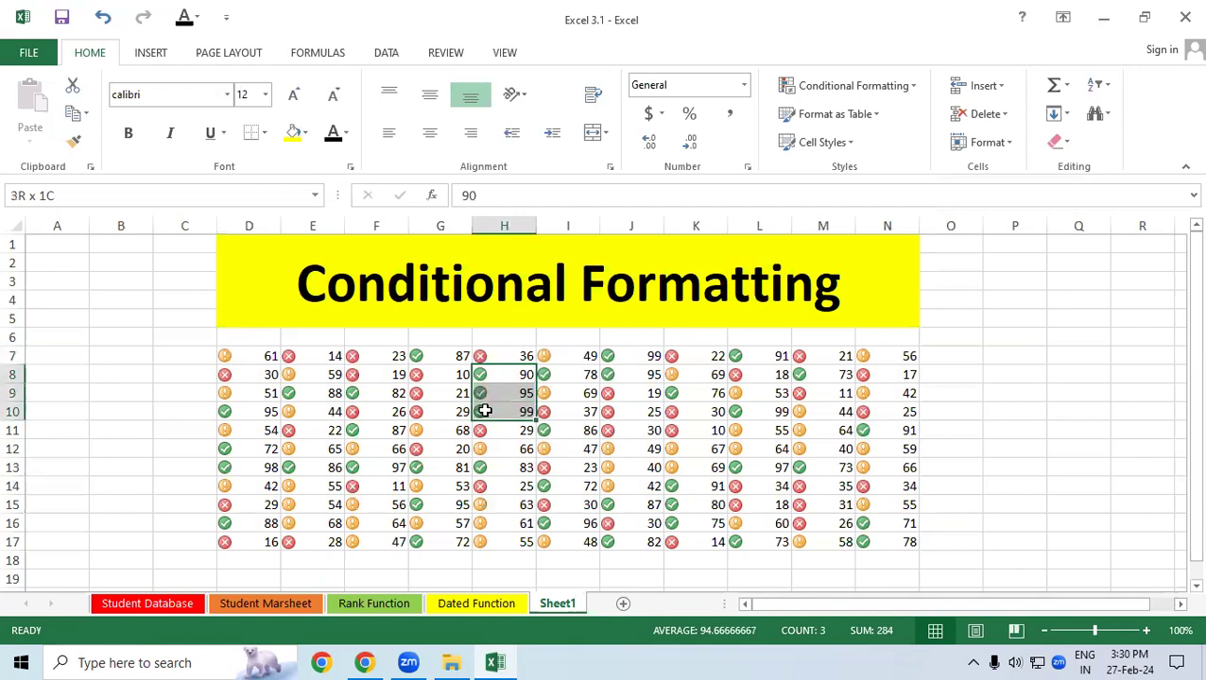
left_click_drag(472, 431, 534, 440)
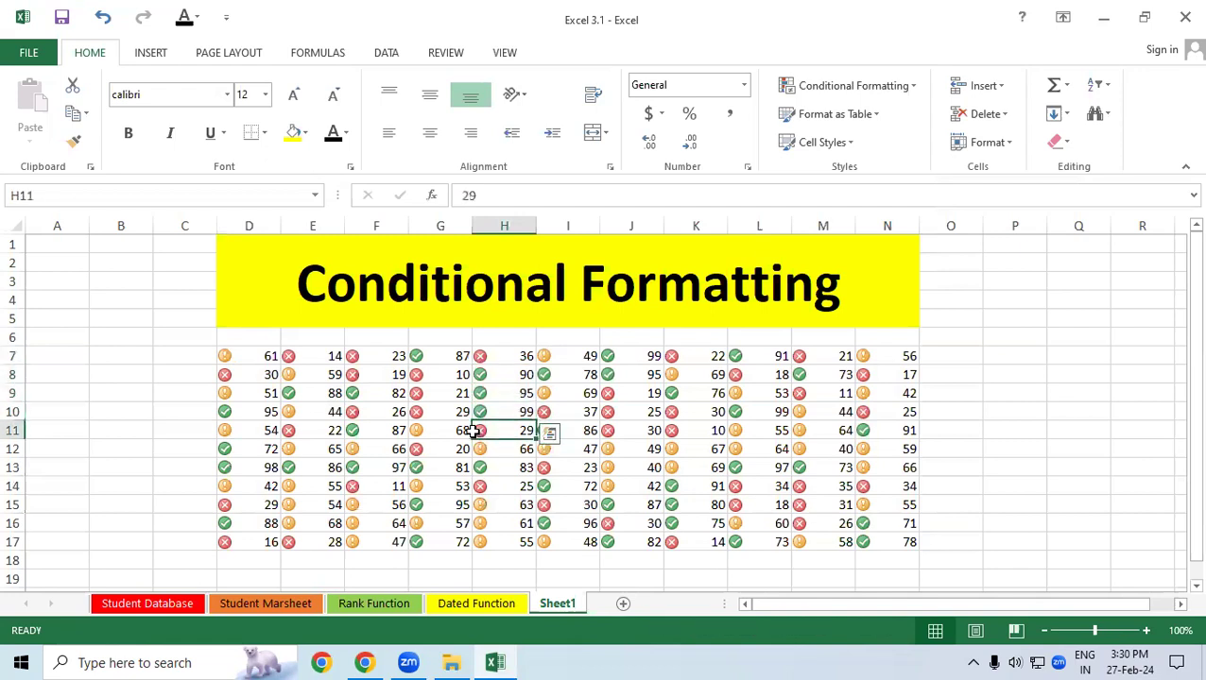
left_click(532, 436)
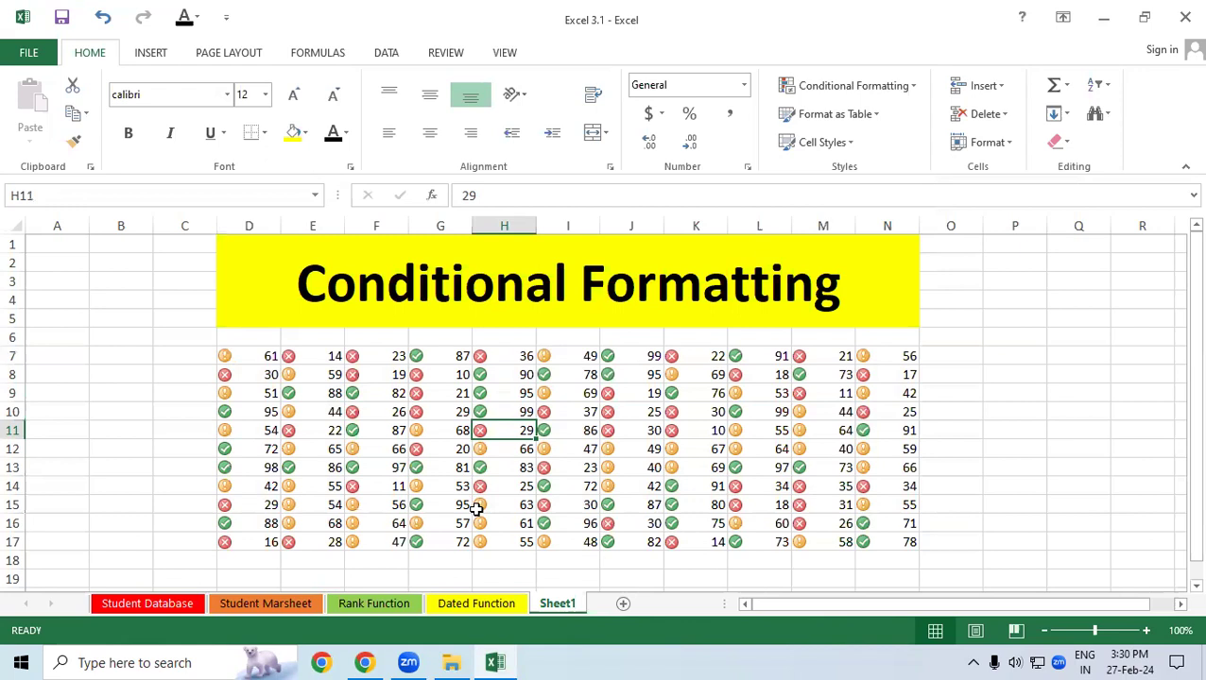
left_click(477, 508)
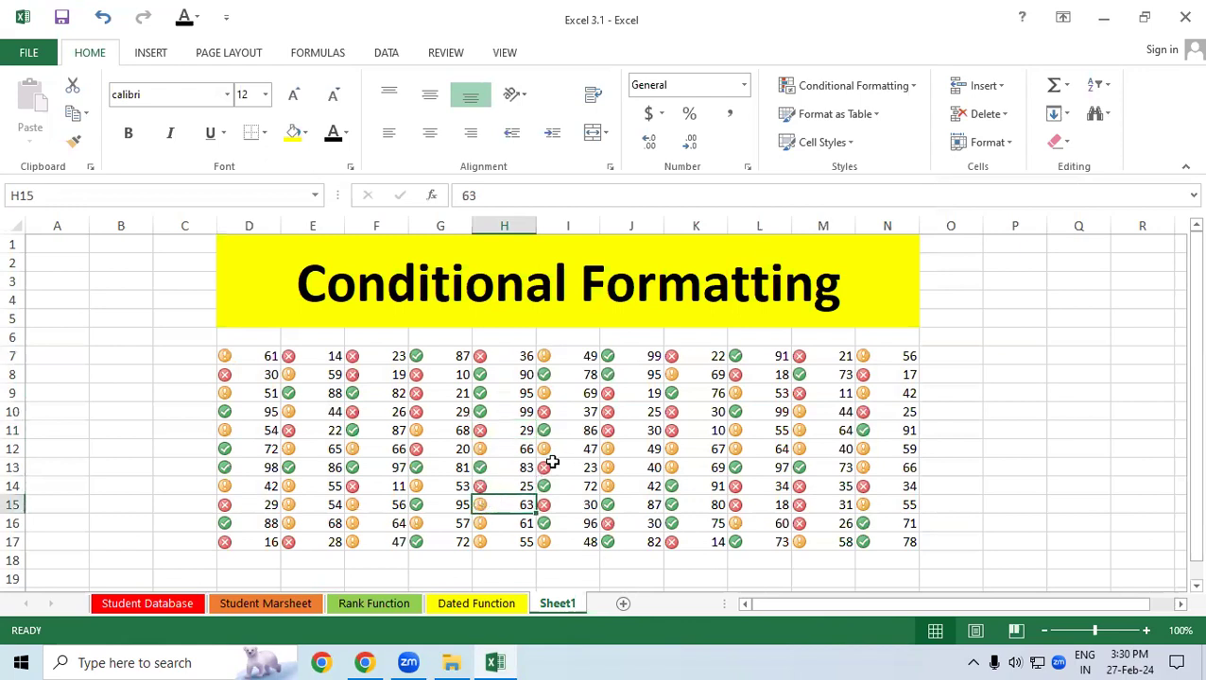
left_click(456, 374)
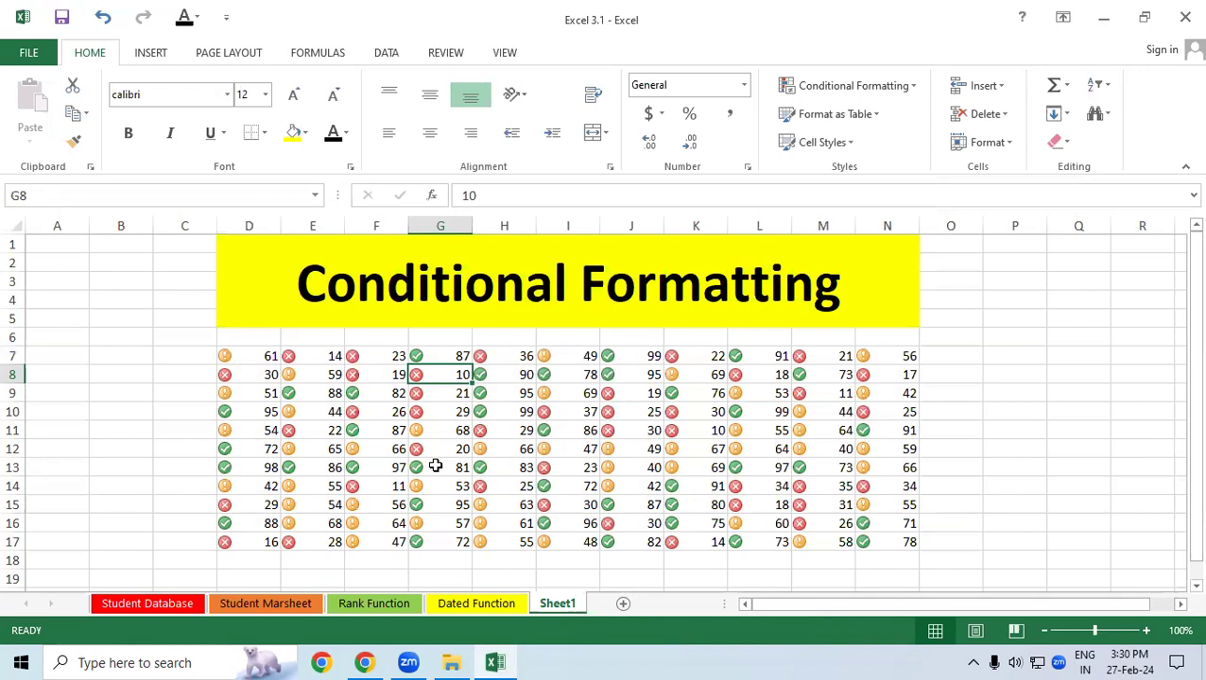
left_click_drag(425, 376, 430, 411)
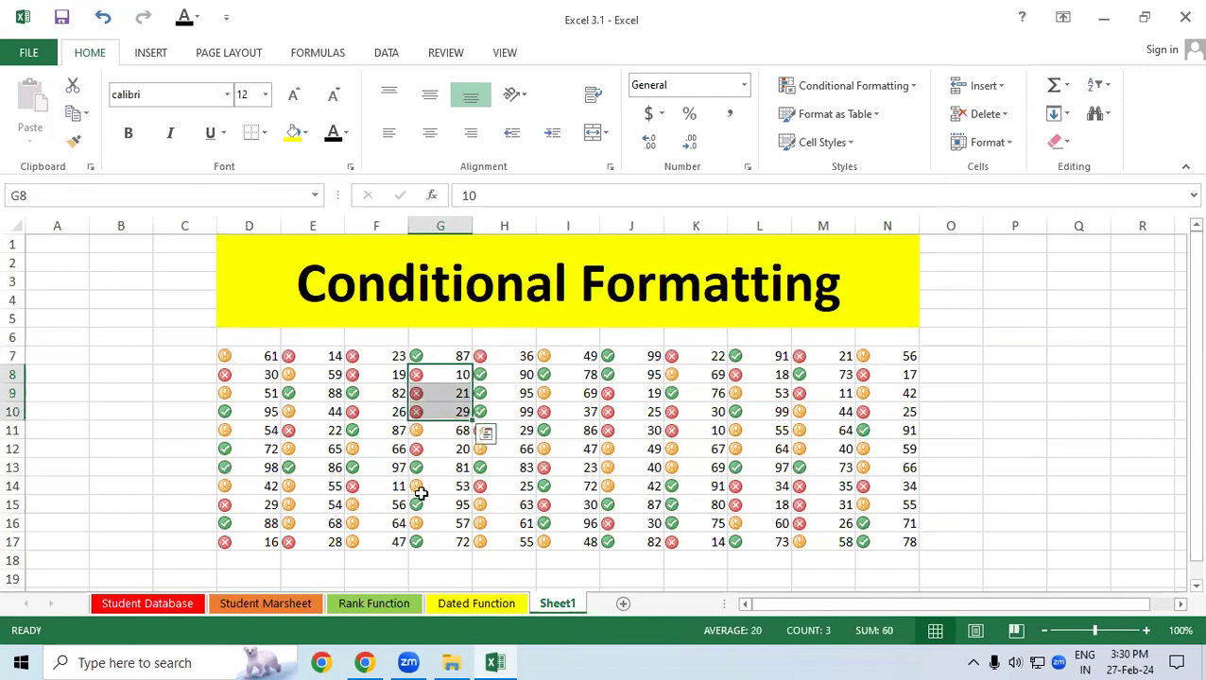
left_click(516, 399)
left_click_drag(510, 376, 513, 411)
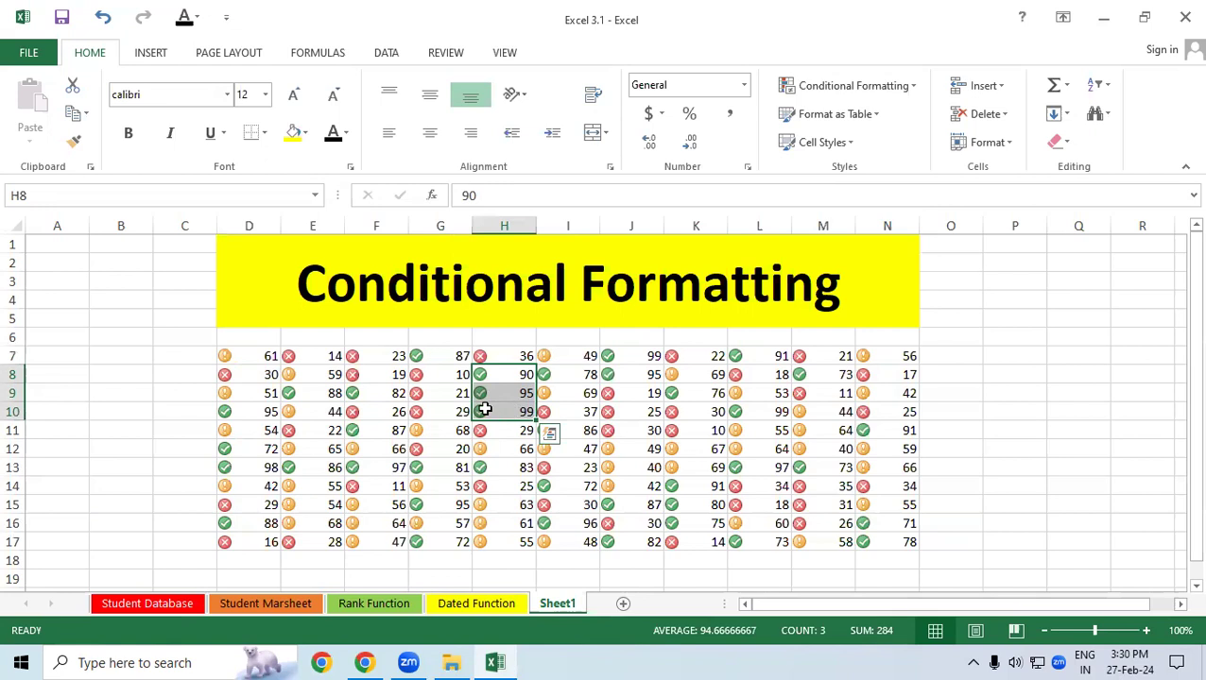
mouse_move(254, 360)
left_mouse_down()
mouse_move(614, 530)
mouse_move(896, 535)
left_mouse_up()
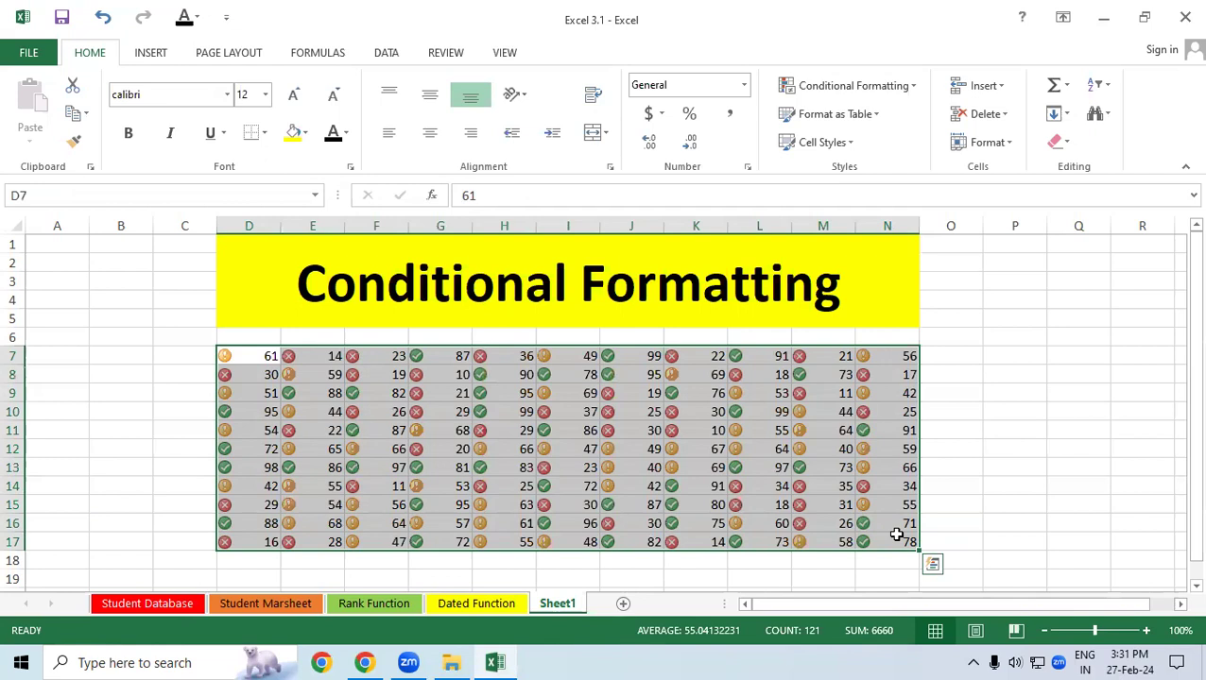
Preview the 3 Traffic Lights (Rimmed) icon set on the number grid
left_click(874, 86)
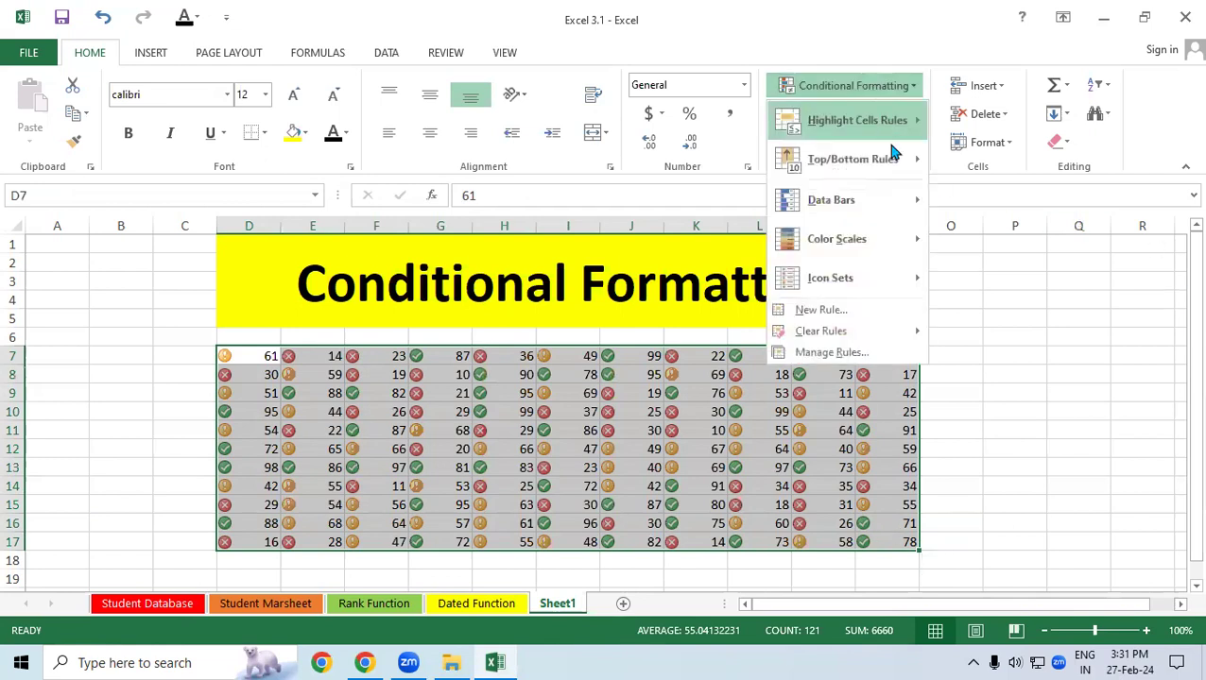
mouse_move(857, 288)
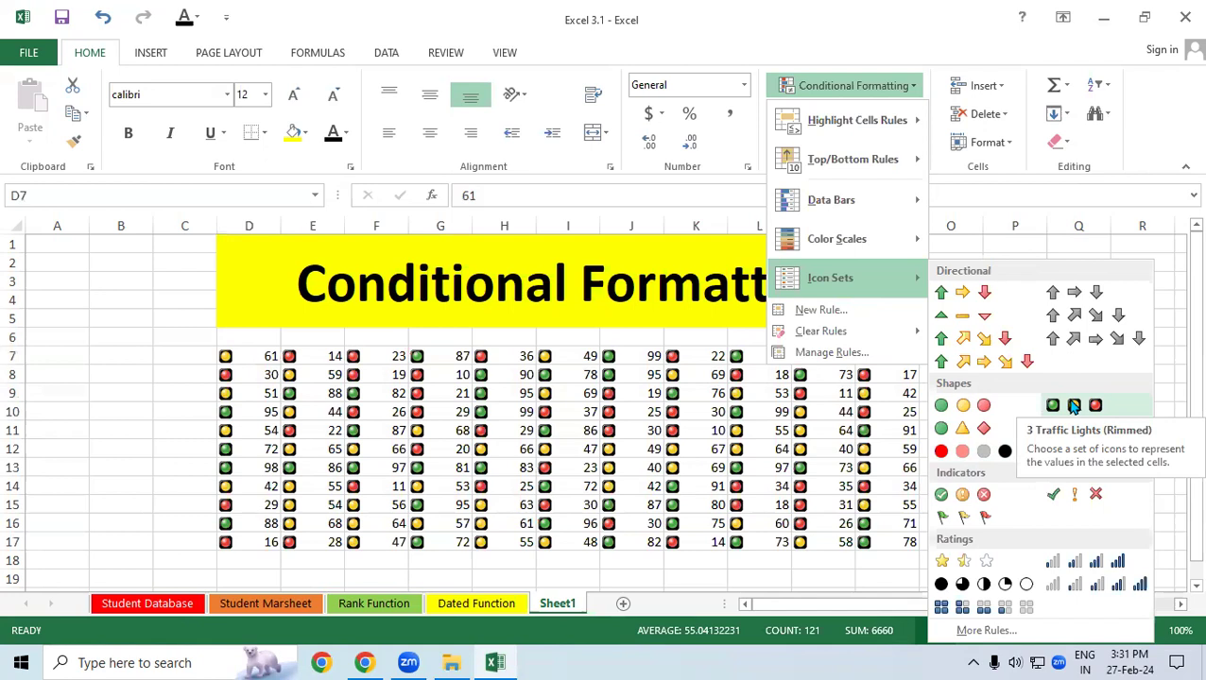
Delete the Icon Set rule from D7:N17 in the Manage Rules list and apply the removal
left_click(832, 353)
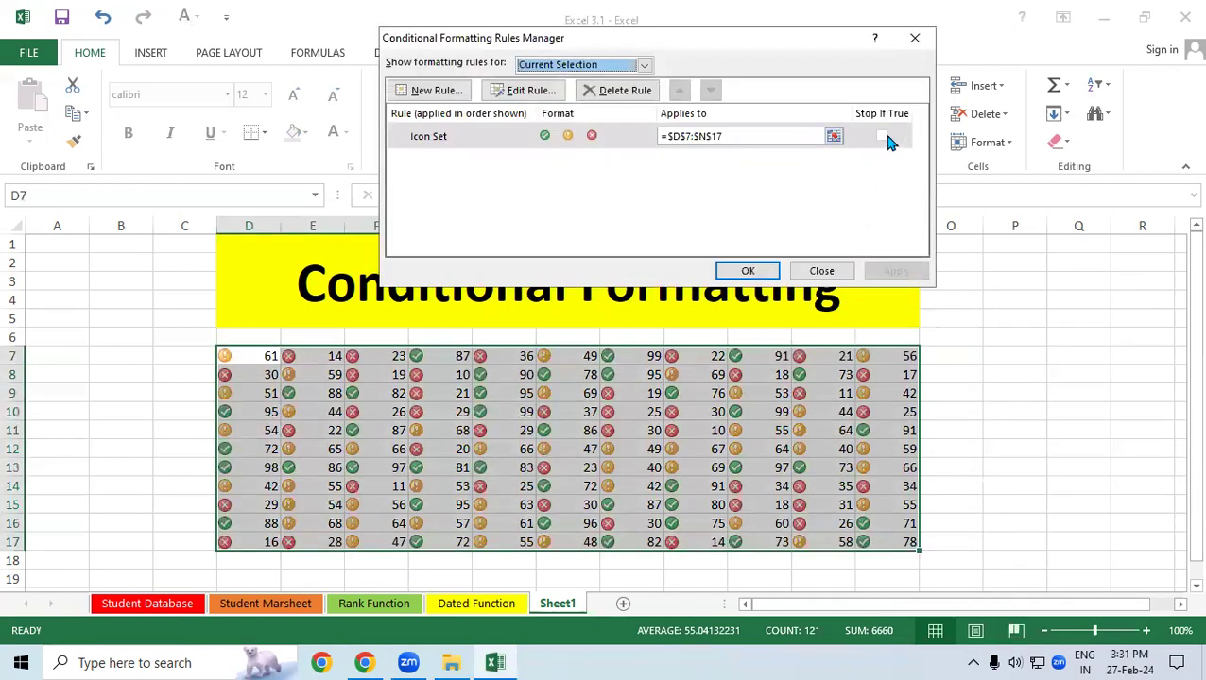
left_click(889, 139)
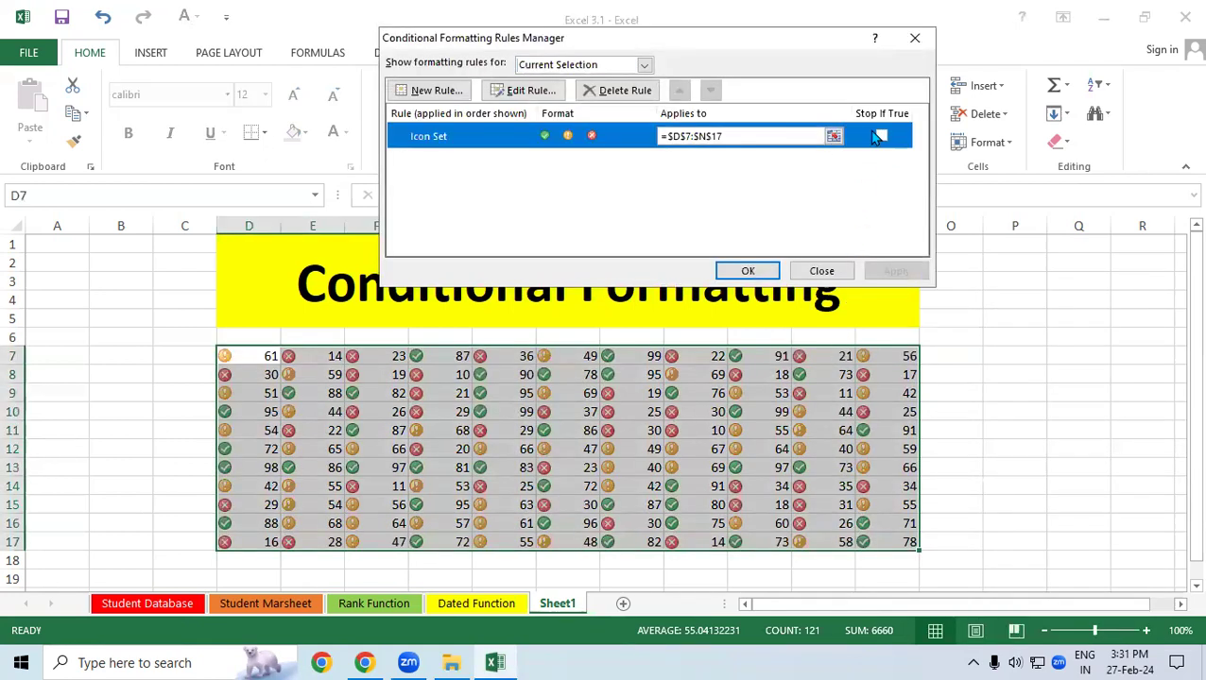
left_click(603, 100)
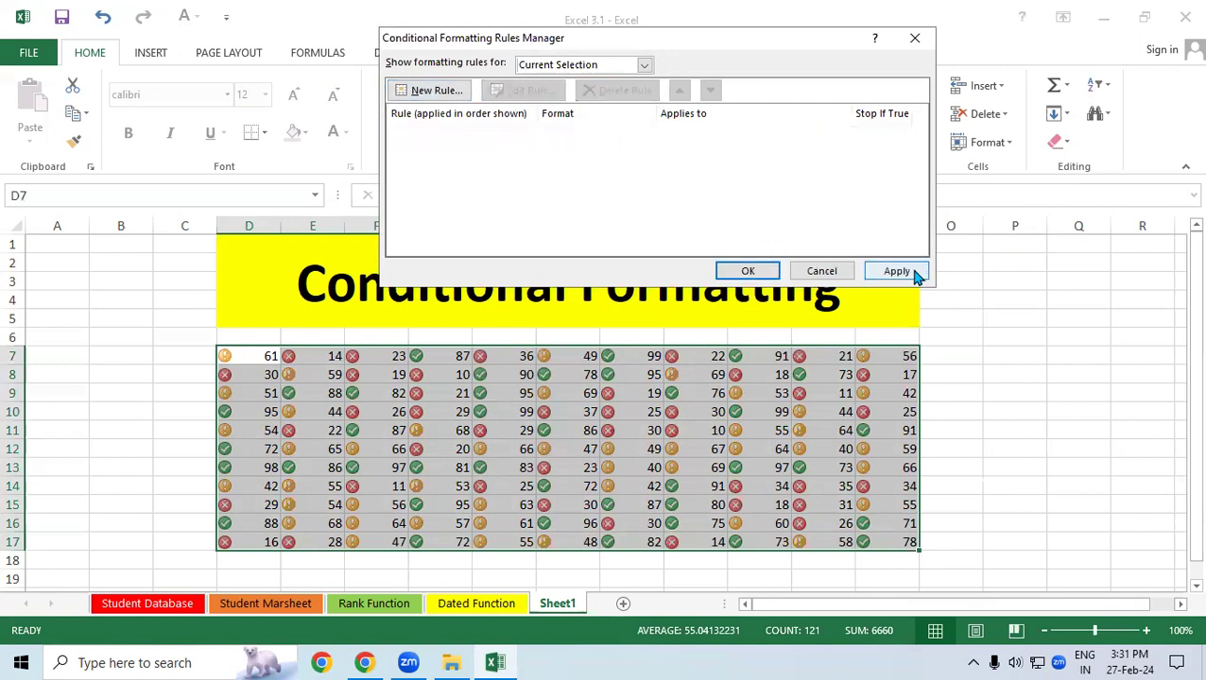
left_click(914, 274)
left_click(747, 271)
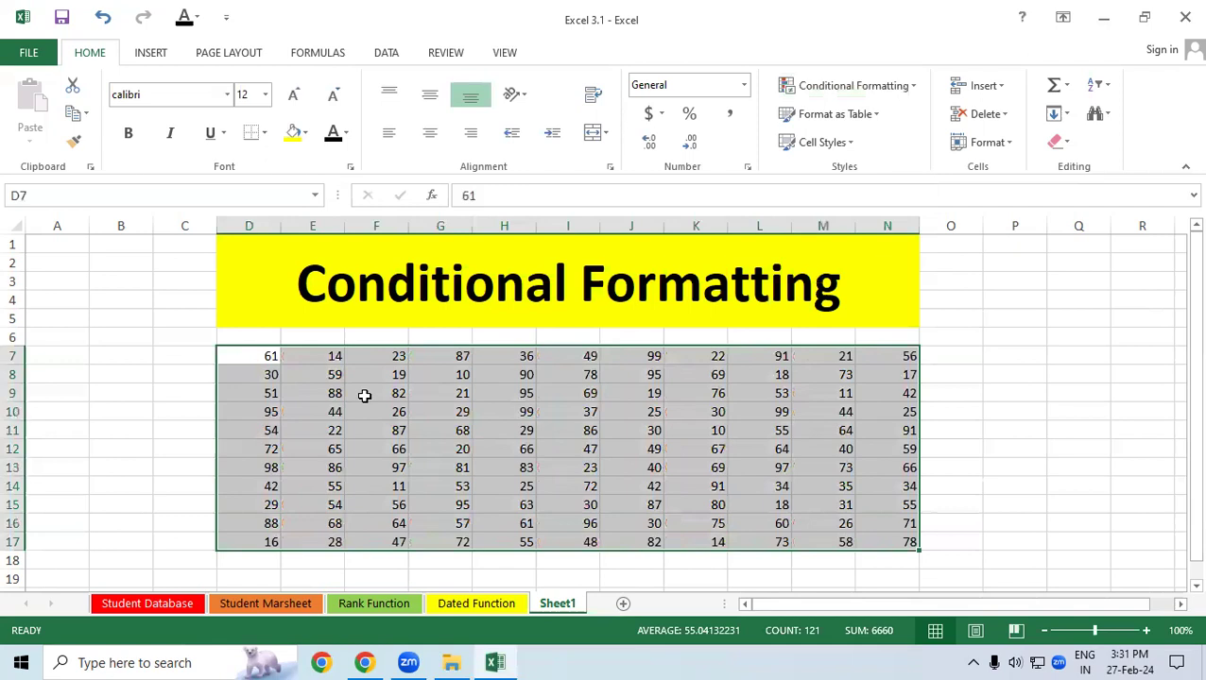
Select the number block and show the Highlight Cells Rules options under Conditional Formatting
left_click(292, 387)
mouse_move(261, 355)
left_mouse_down()
mouse_move(645, 508)
mouse_move(875, 536)
left_mouse_up()
left_click(909, 89)
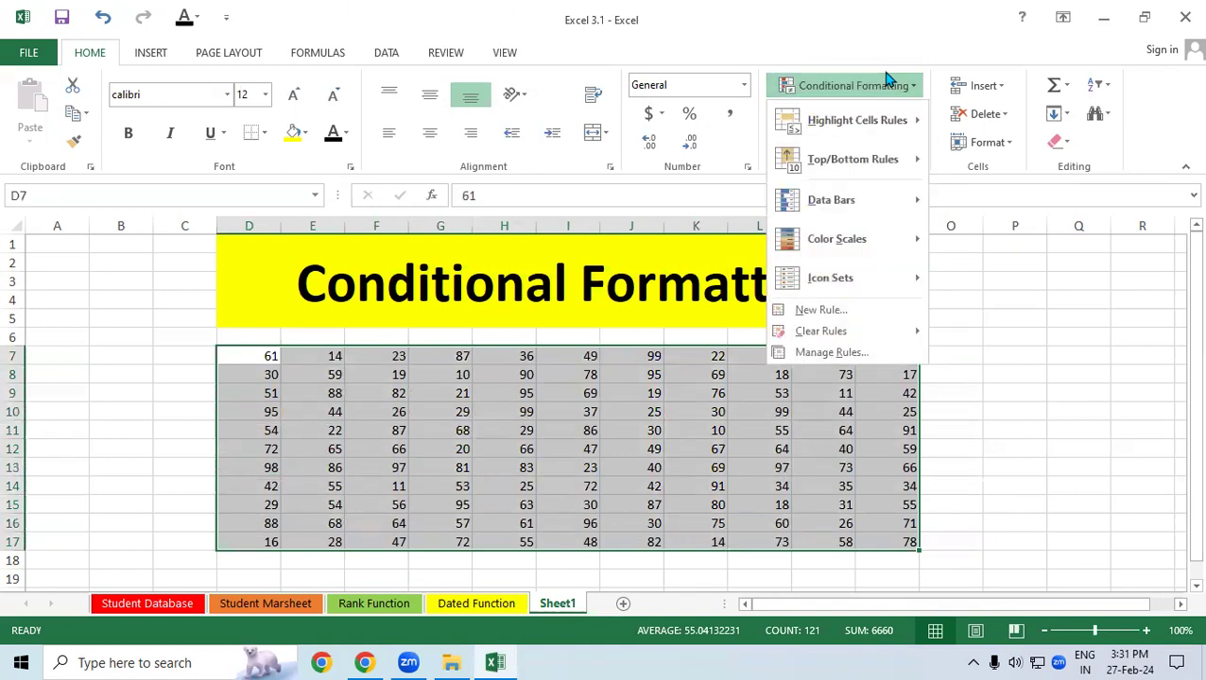
mouse_move(821, 330)
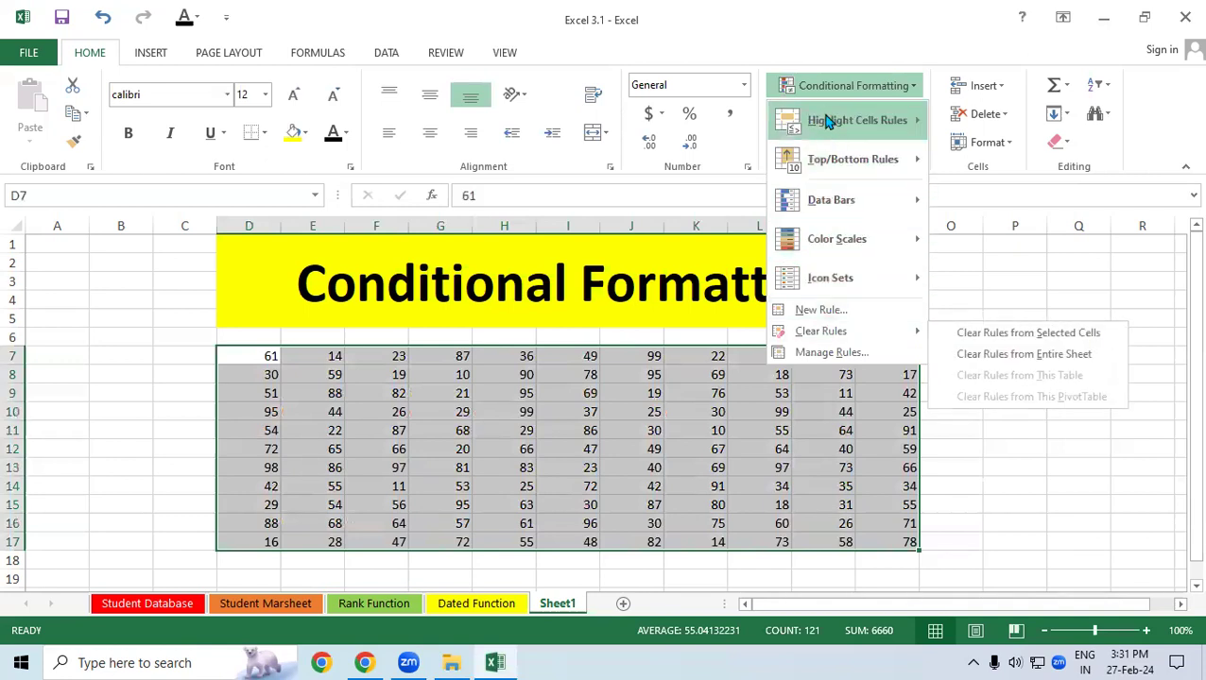
mouse_move(828, 130)
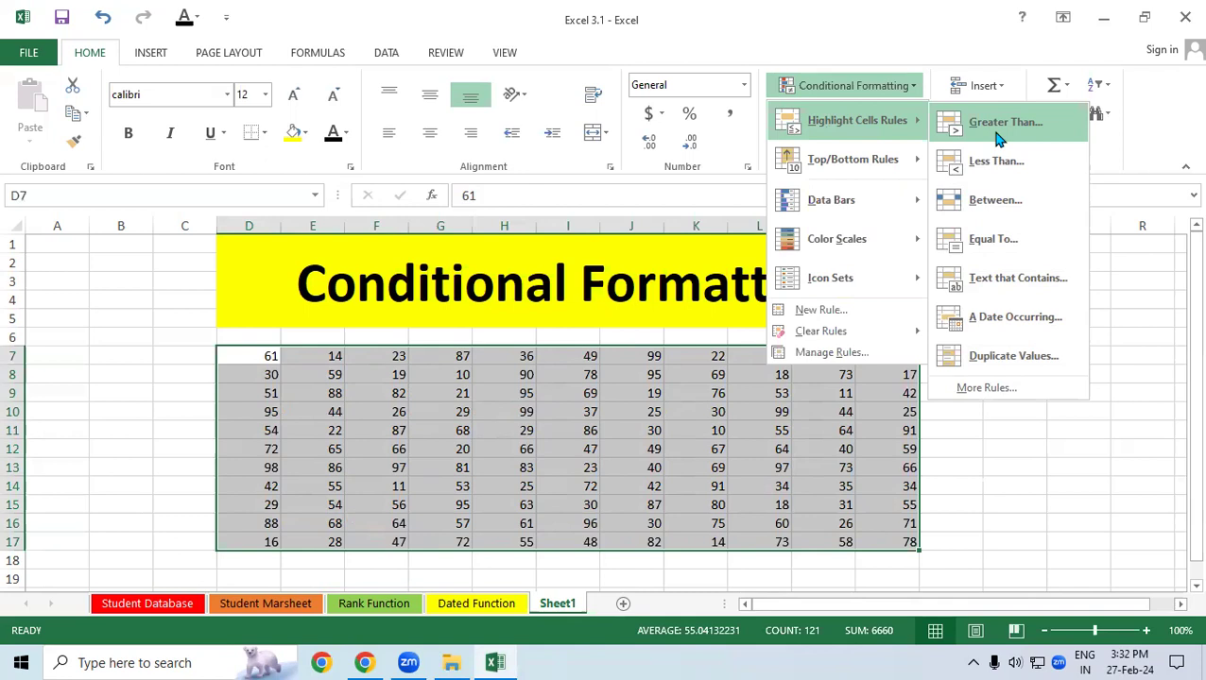
Start a Greater Than 70 rule, trying Red Text before settling on Green Fill with Dark Green Text
left_click(999, 139)
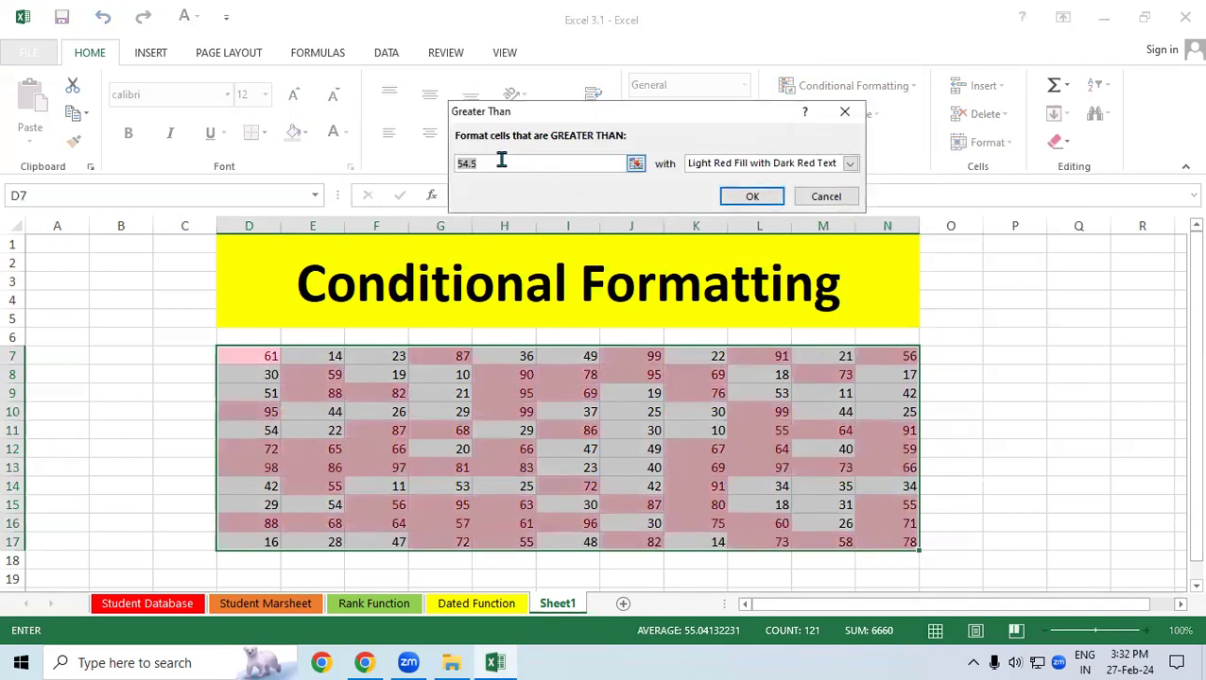
key("BackSpace")
type("70")
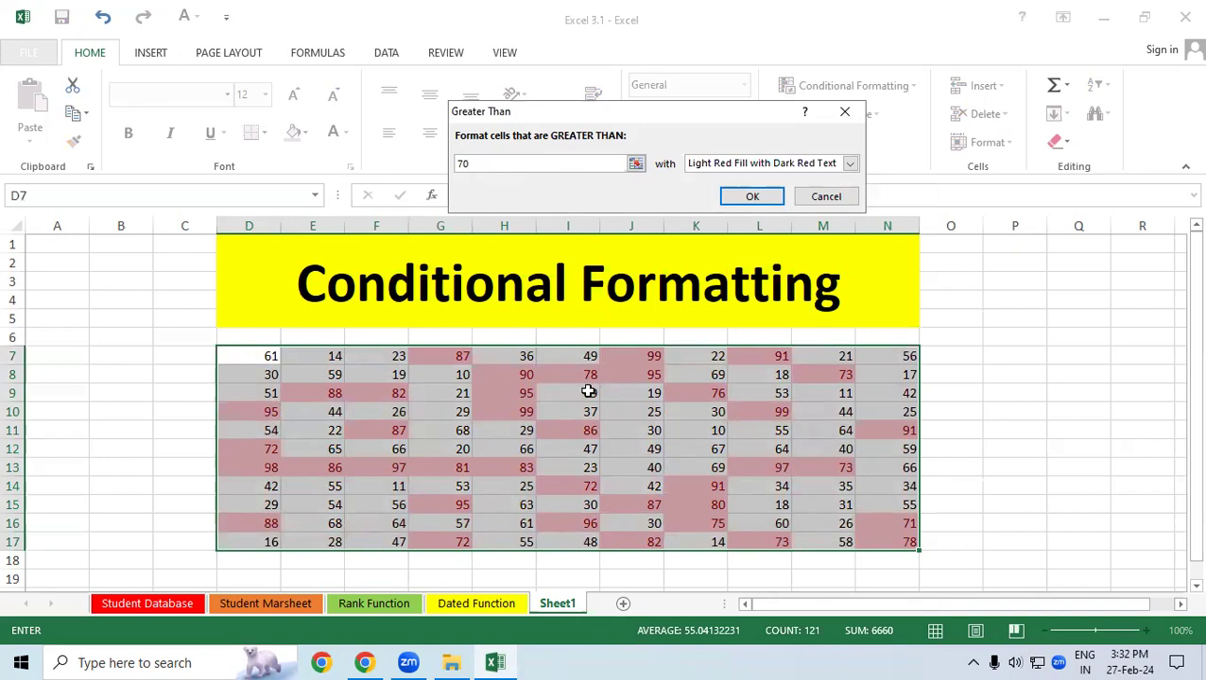
left_click(849, 163)
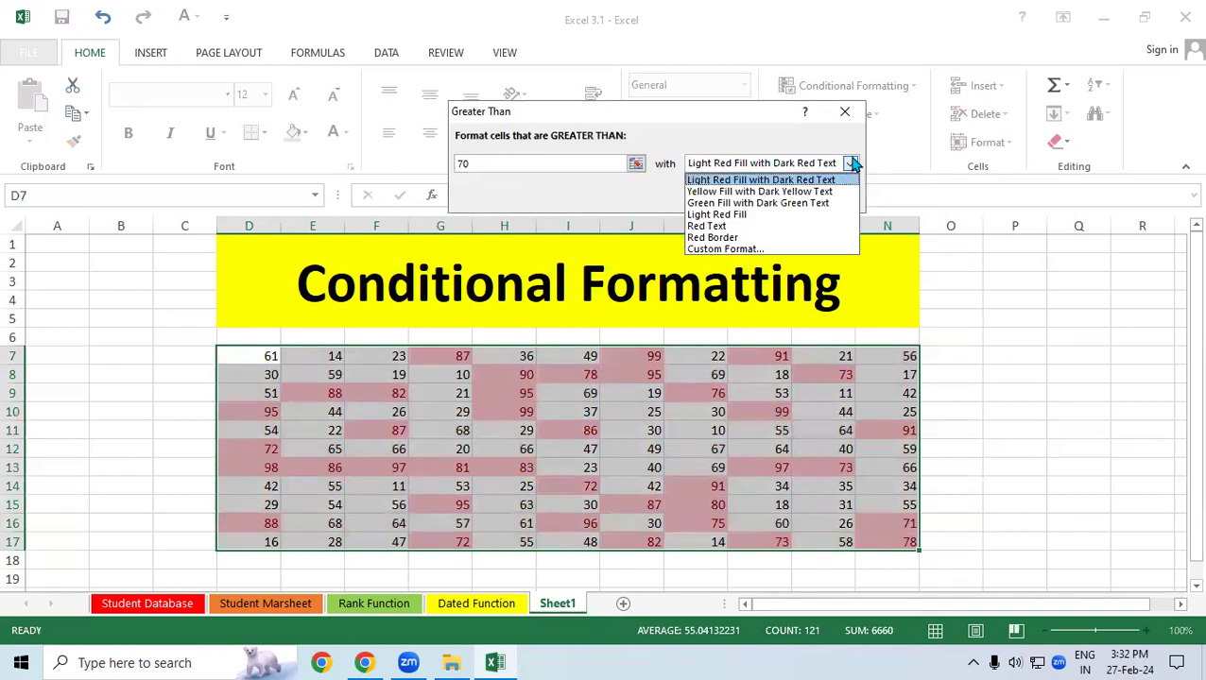
left_click(765, 203)
left_click(850, 164)
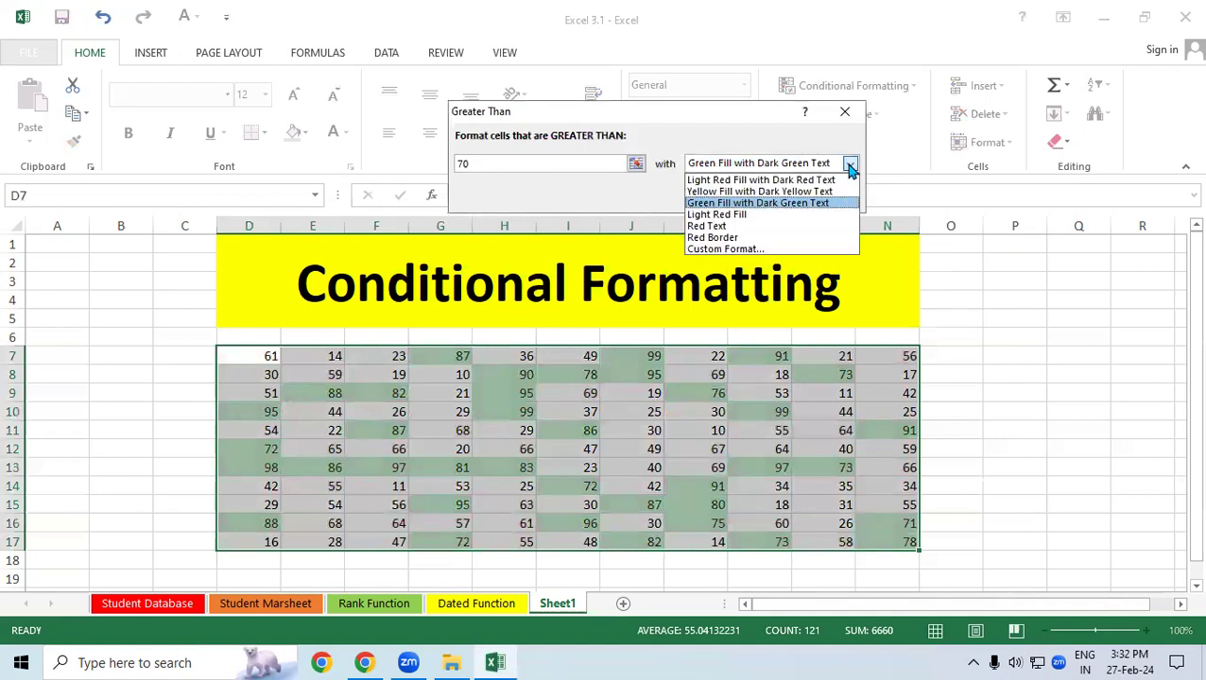
left_click(716, 226)
left_click(849, 163)
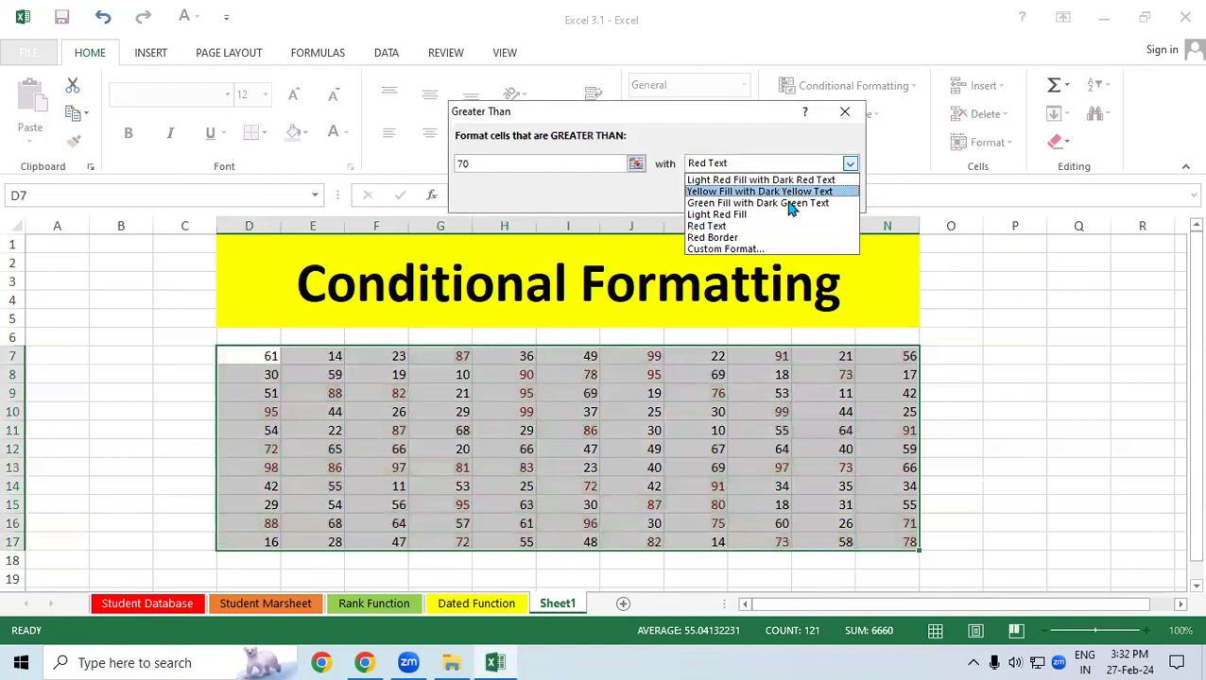
left_click(790, 204)
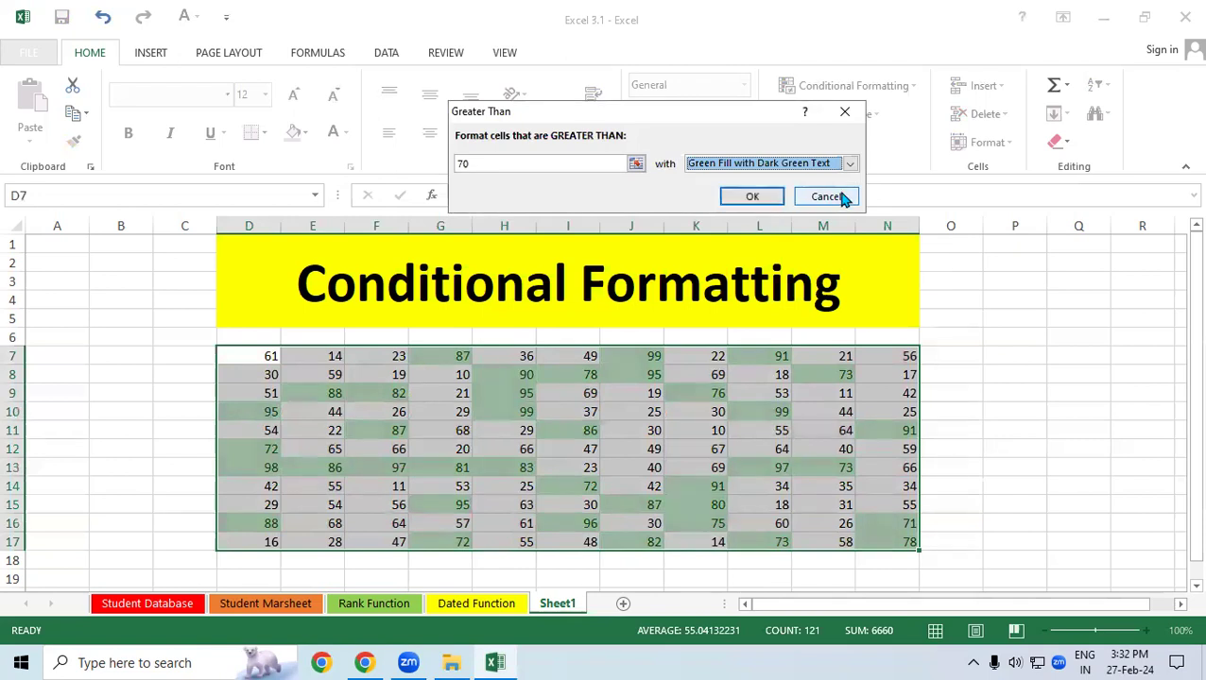
left_click(849, 163)
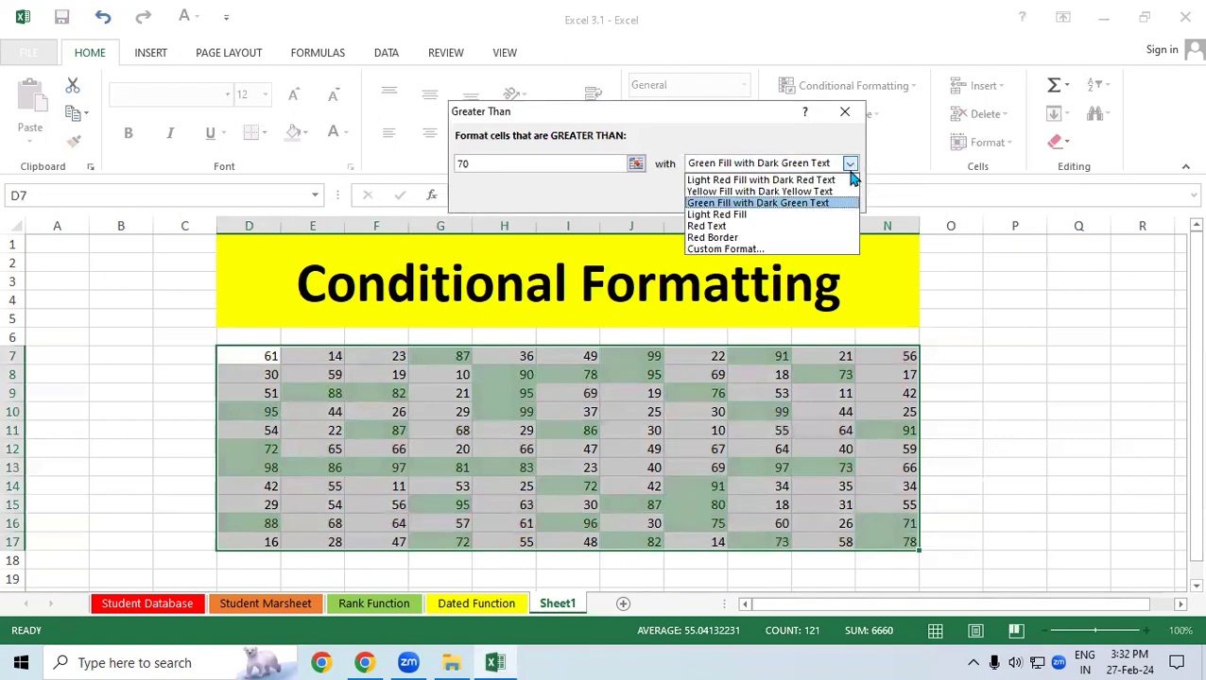
Give the greater-than-70 rule a custom bold white font on green fill and apply it
left_click(773, 249)
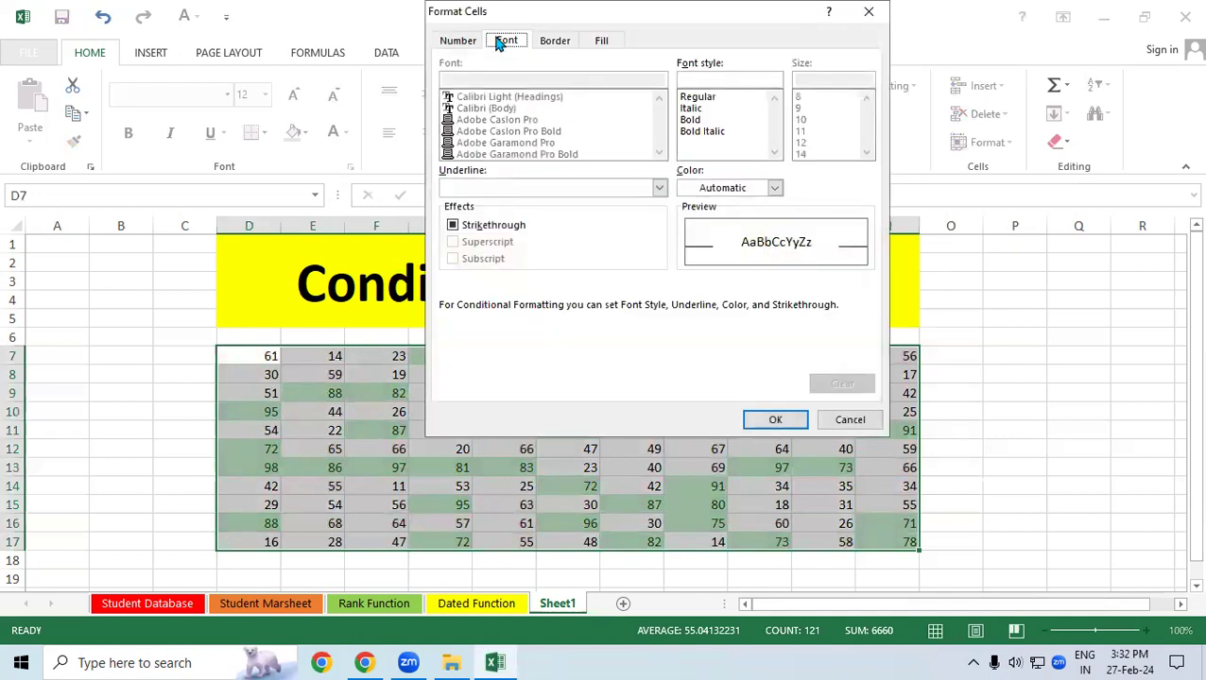
left_click(698, 121)
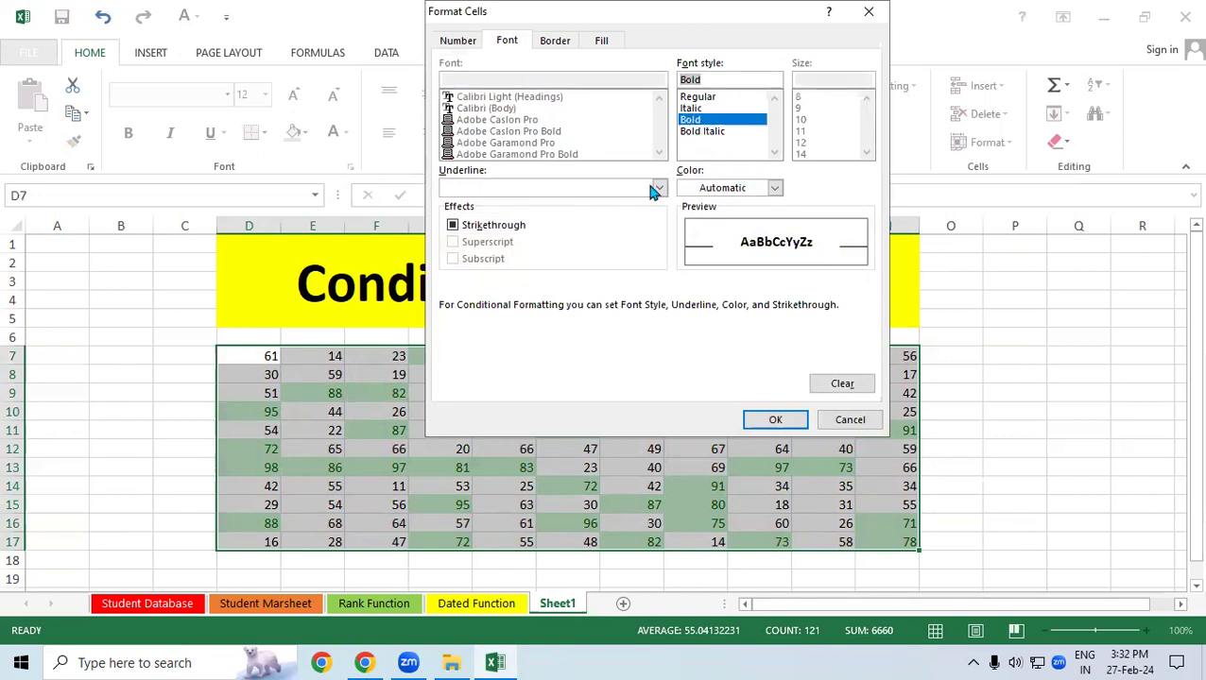
left_click(772, 188)
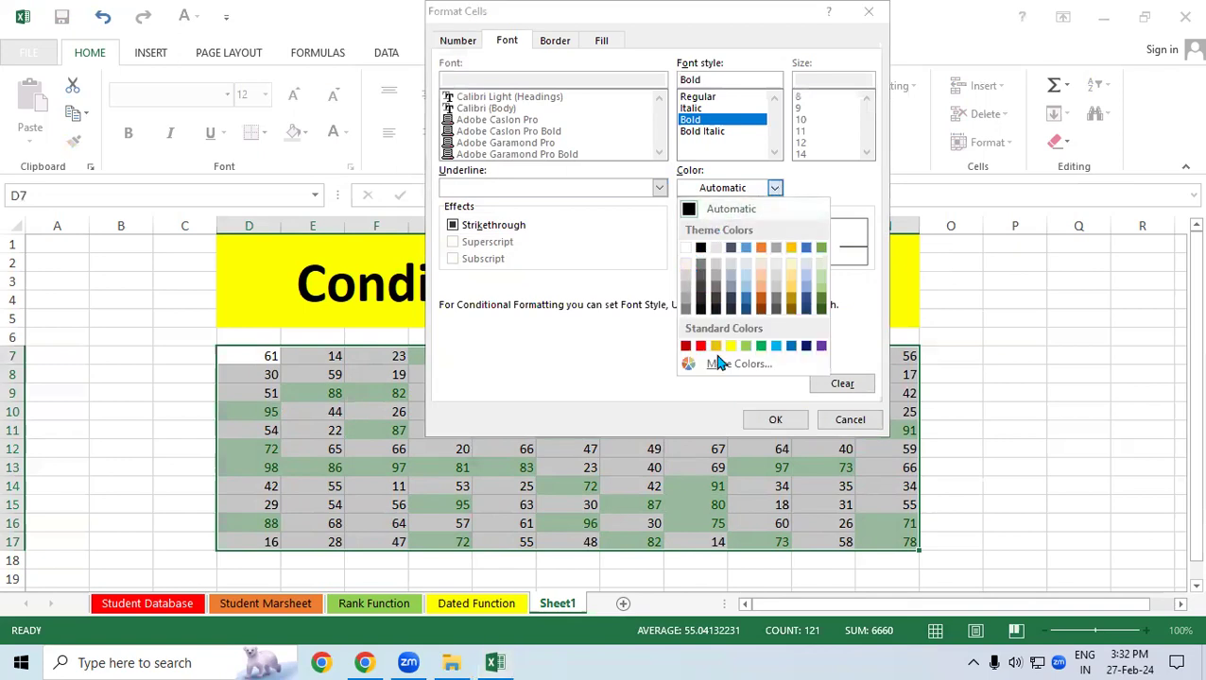
left_click(683, 248)
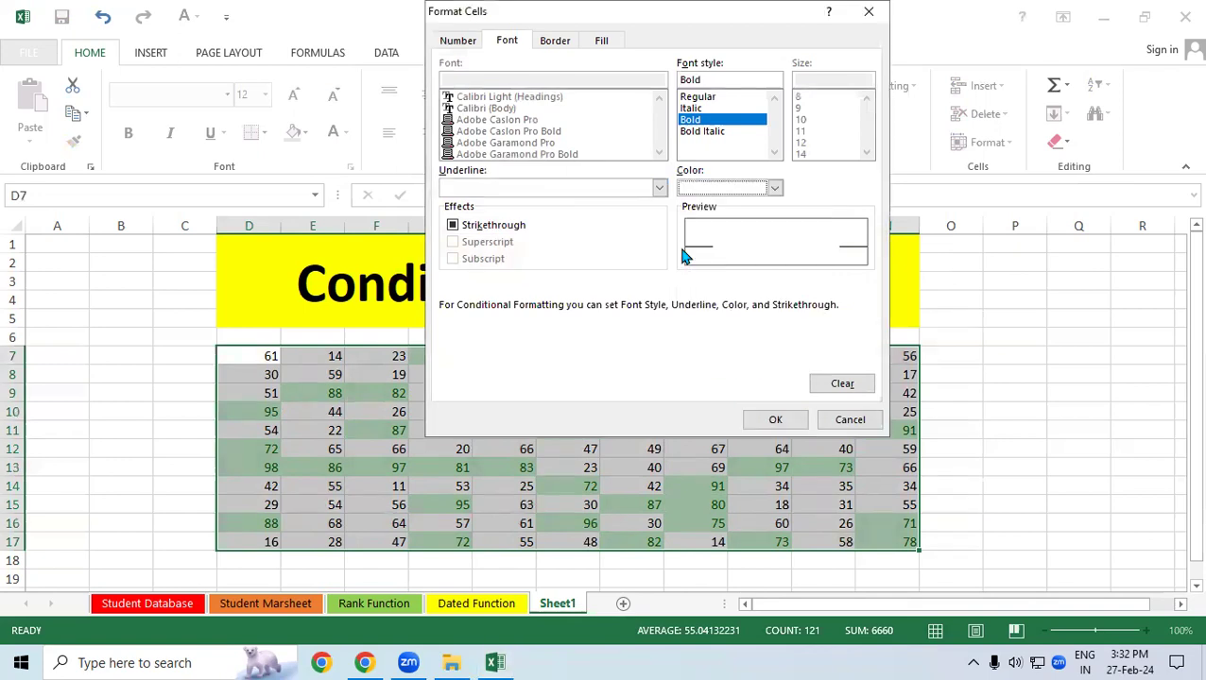
left_click(610, 41)
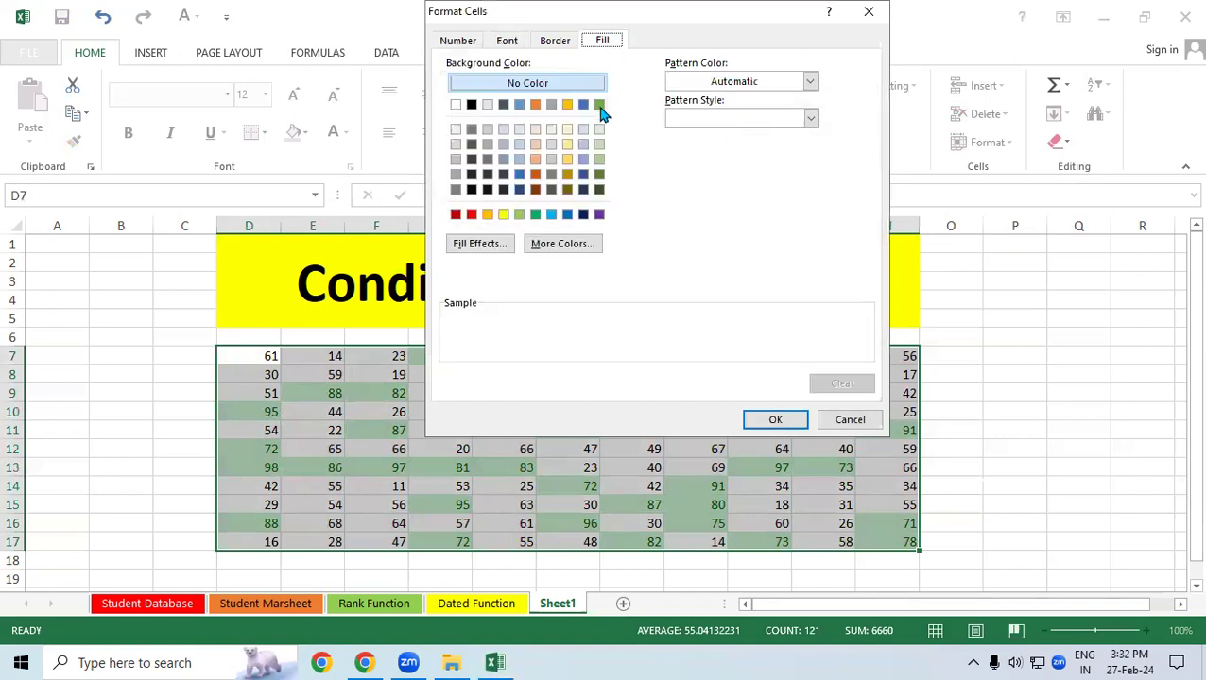
left_click(535, 213)
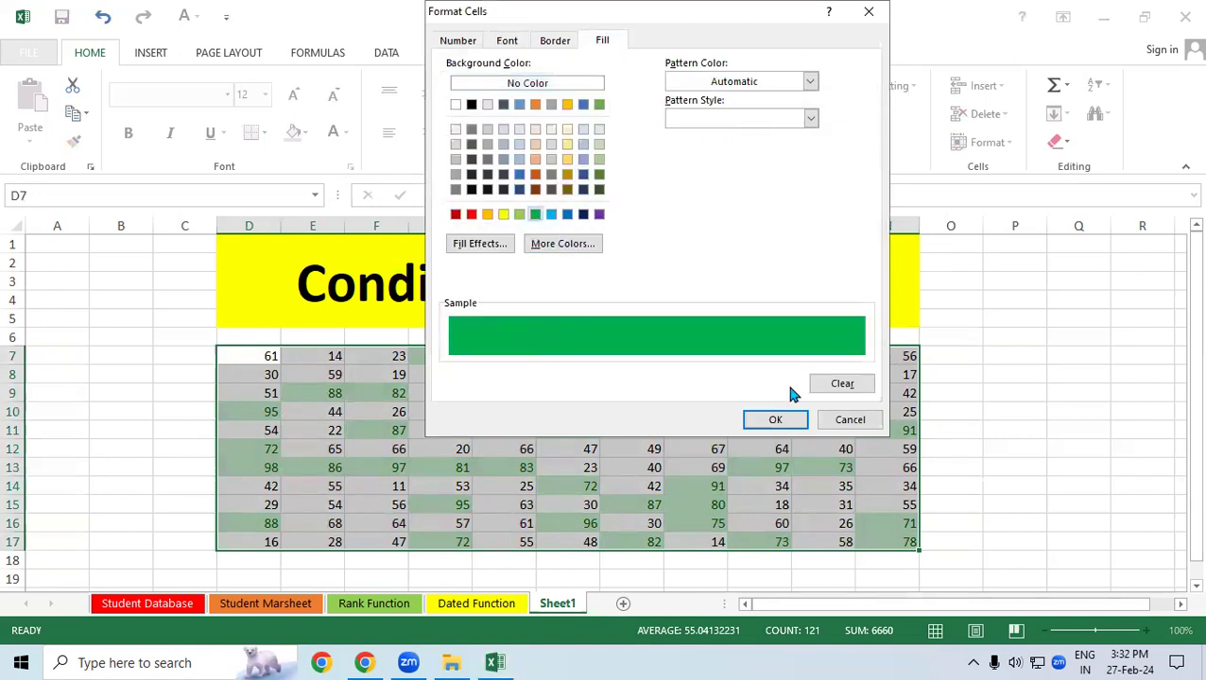
left_click(787, 422)
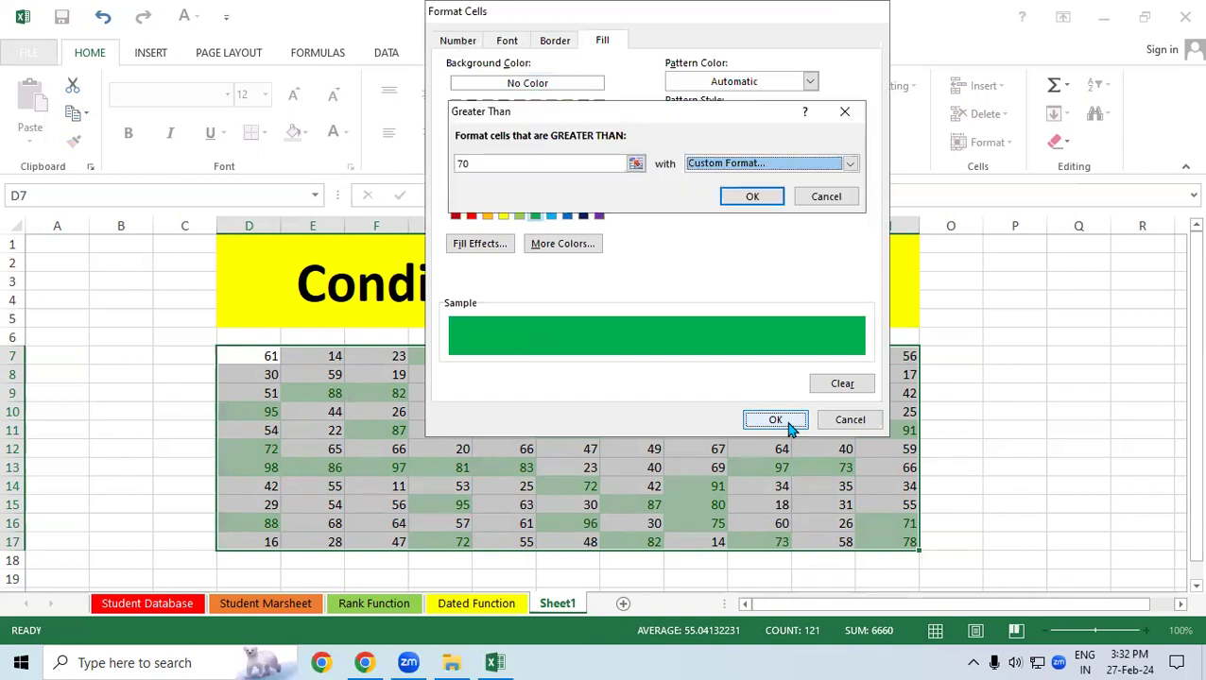
left_click(749, 197)
left_click(1033, 387)
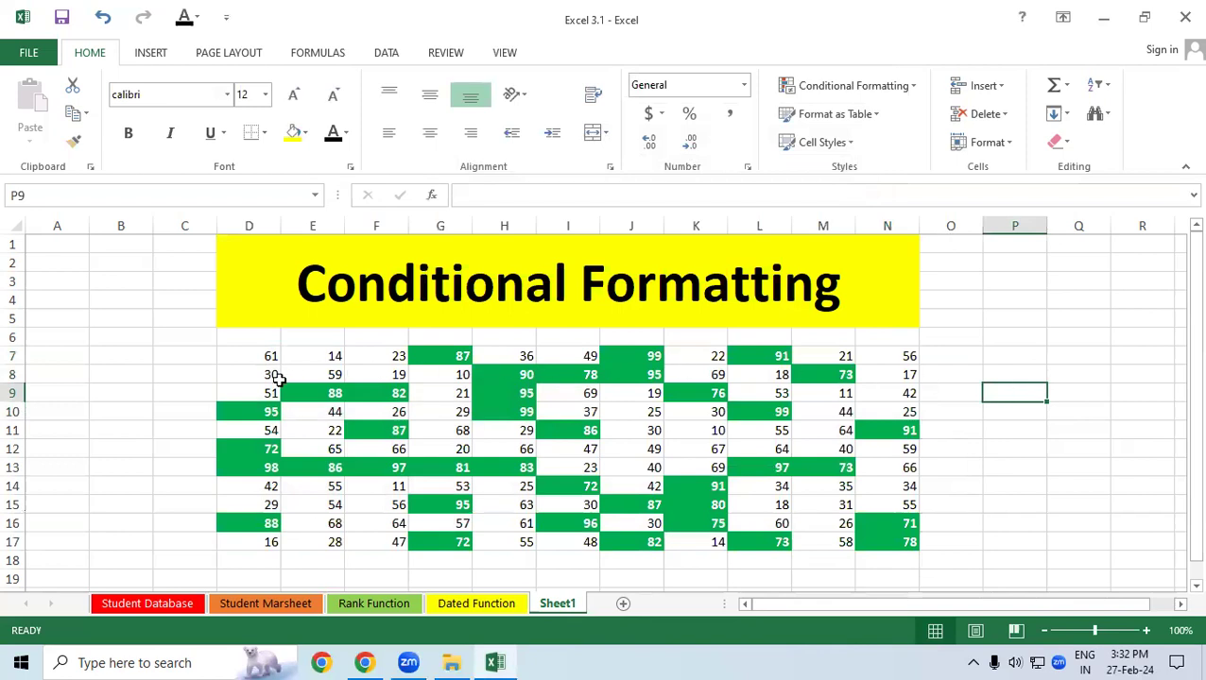
Change D10 to 50 and D8 to 75, then reselect the D7:N17 grid
left_click(242, 412)
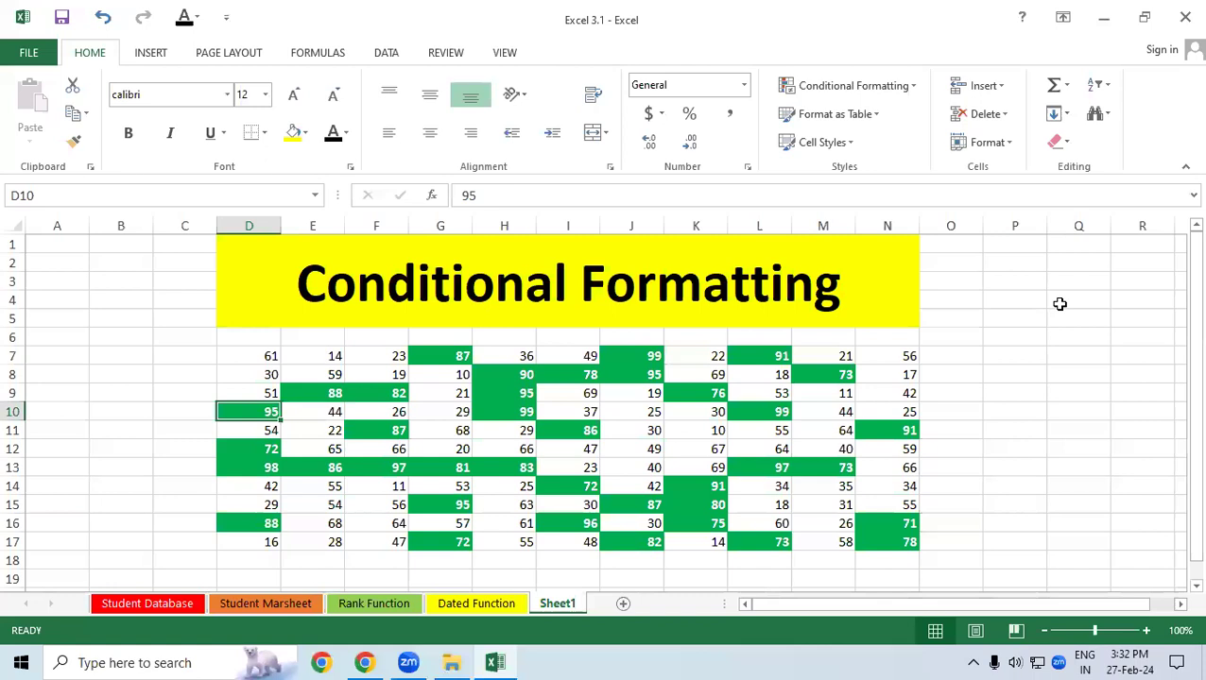
type("50")
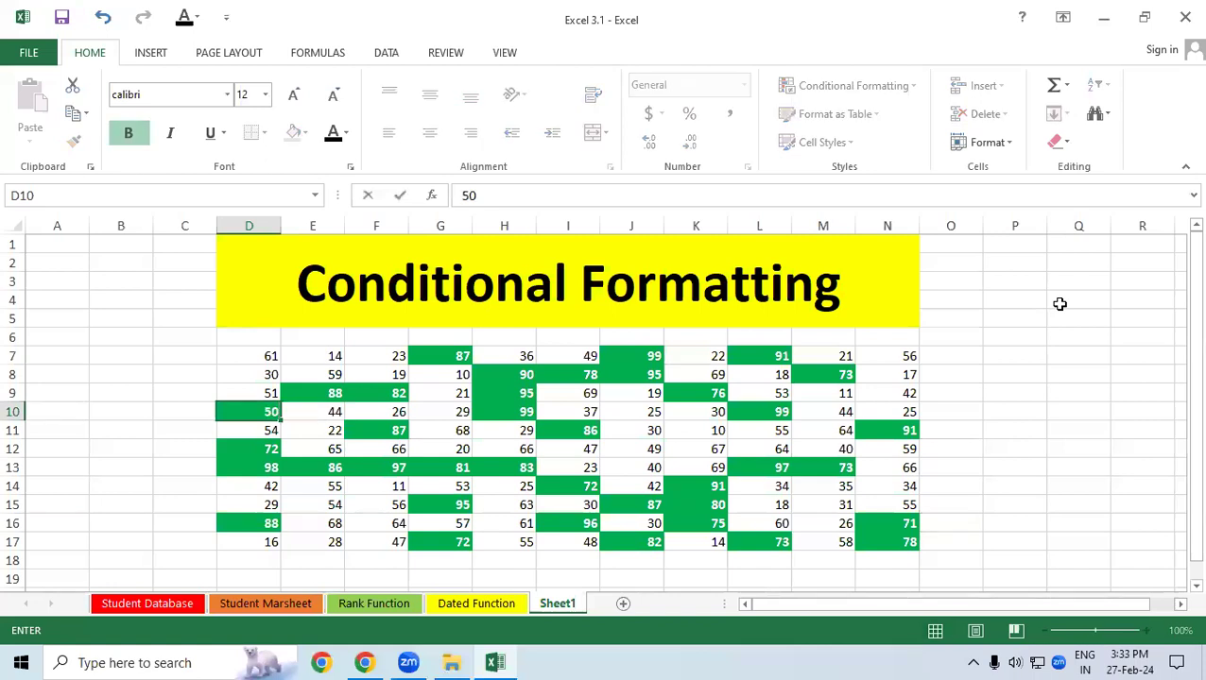
key("Return")
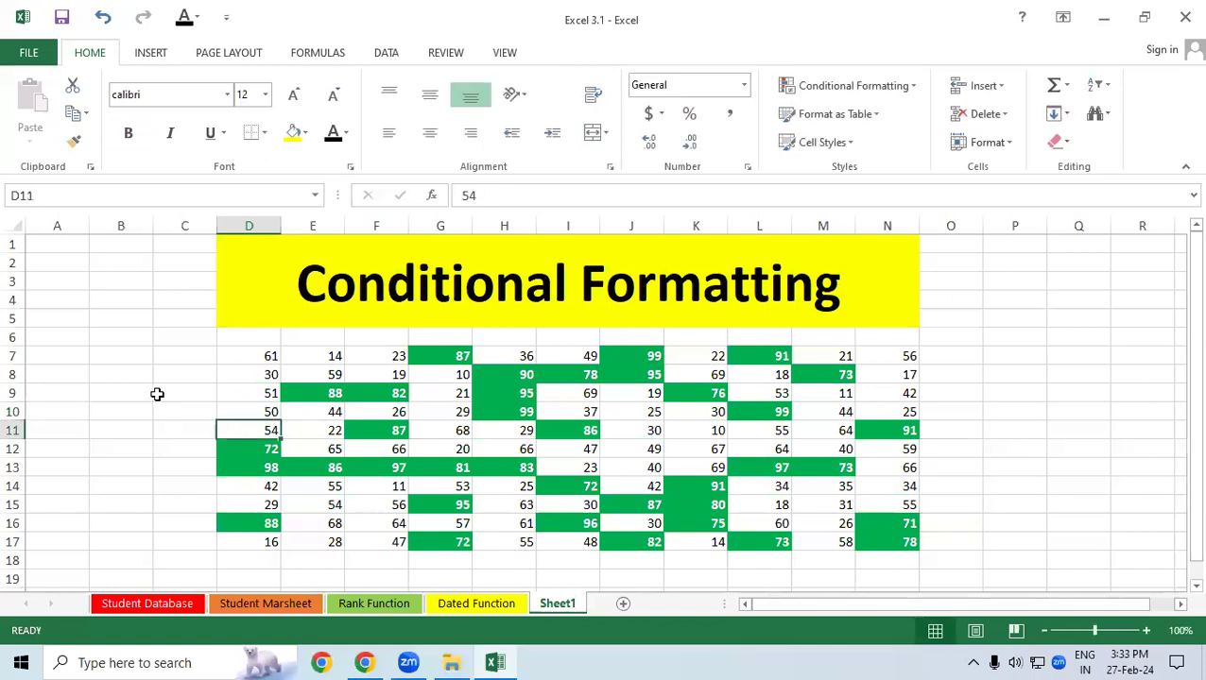
left_click(251, 378)
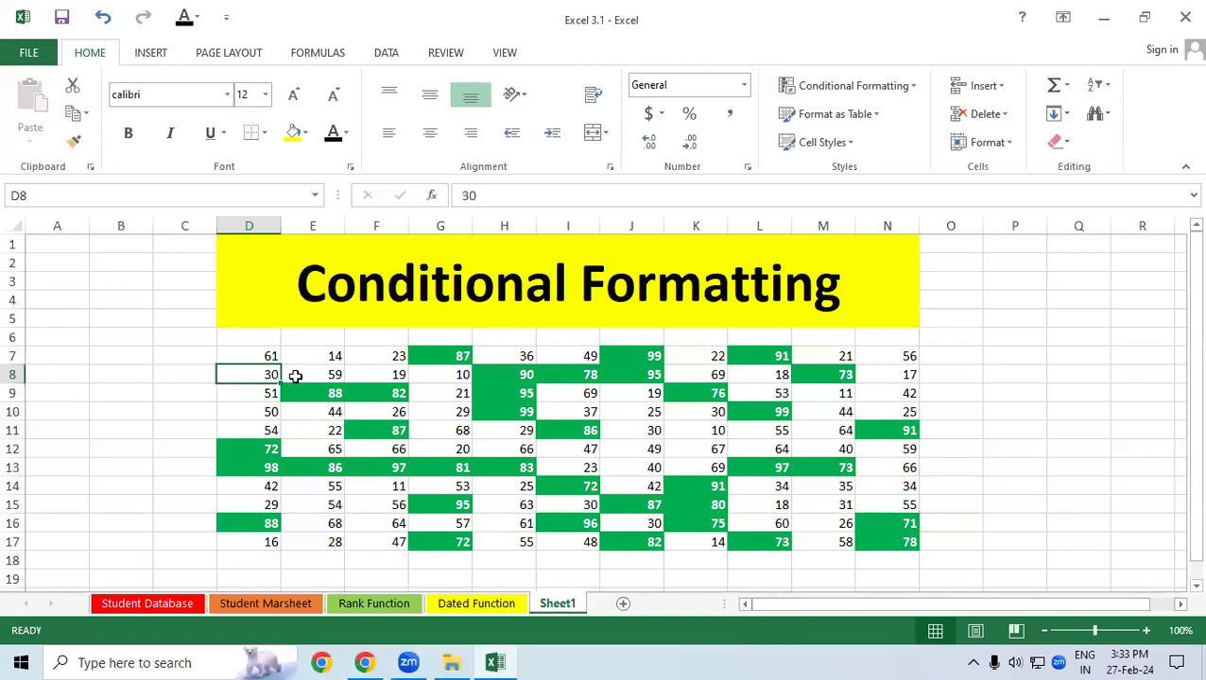
type("75")
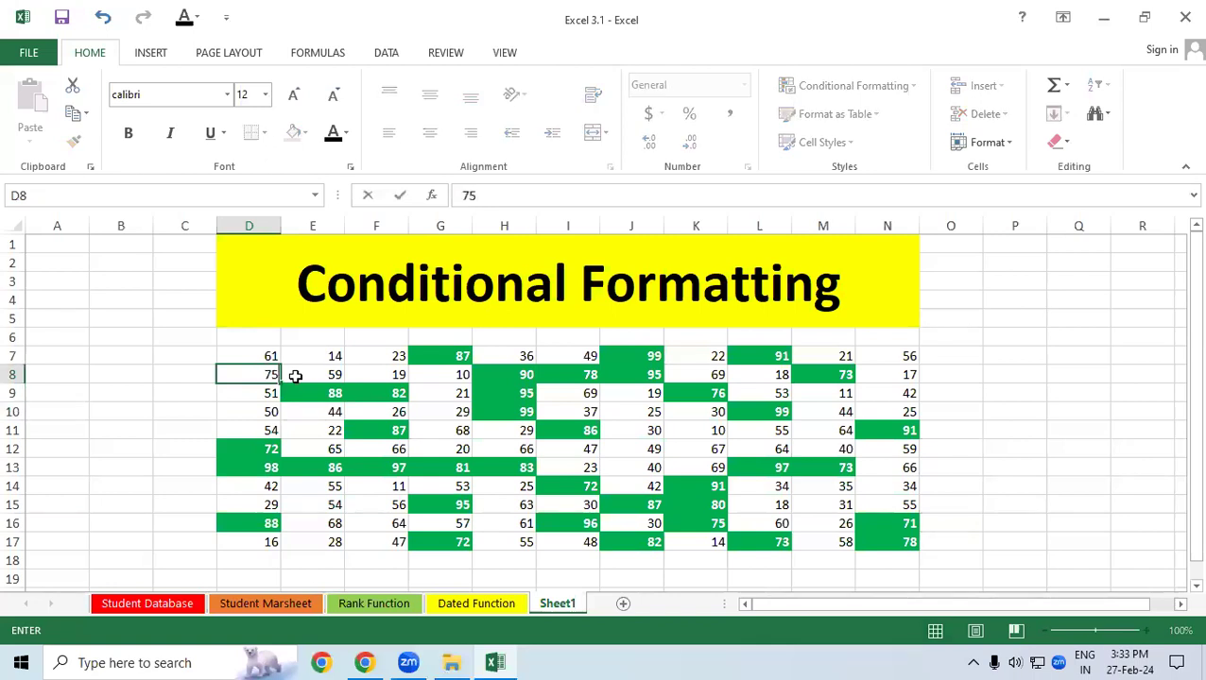
key("Return")
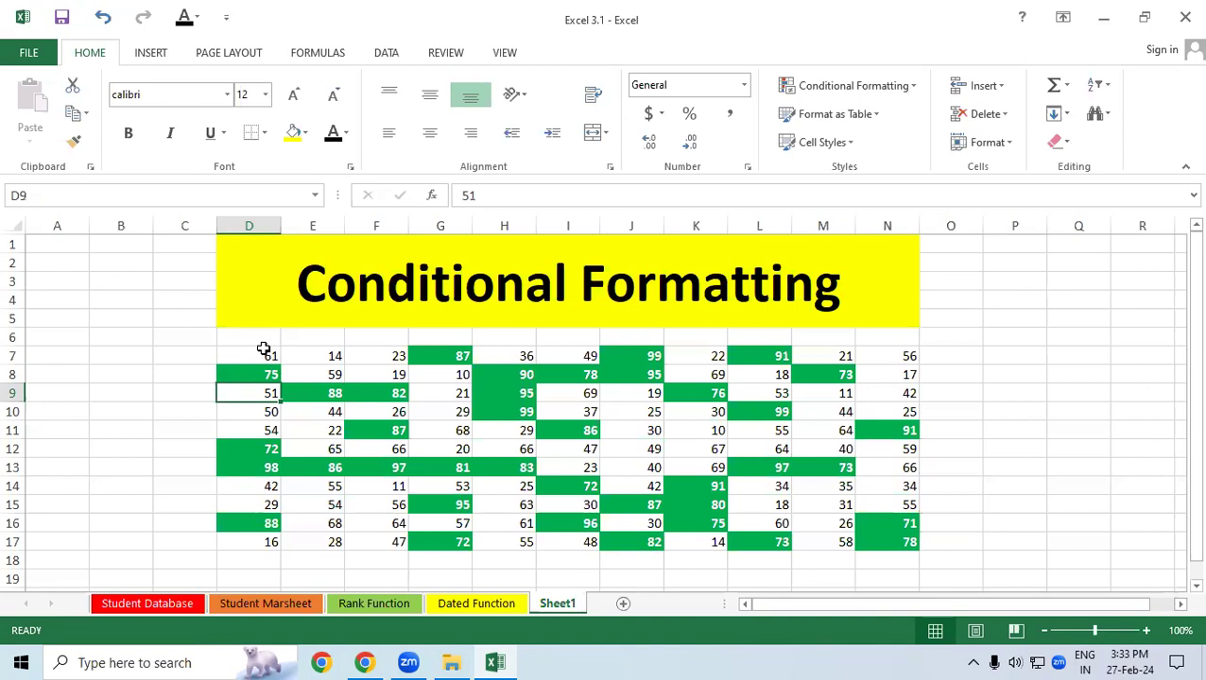
mouse_move(264, 349)
left_mouse_down()
mouse_move(599, 549)
mouse_move(882, 542)
left_mouse_up()
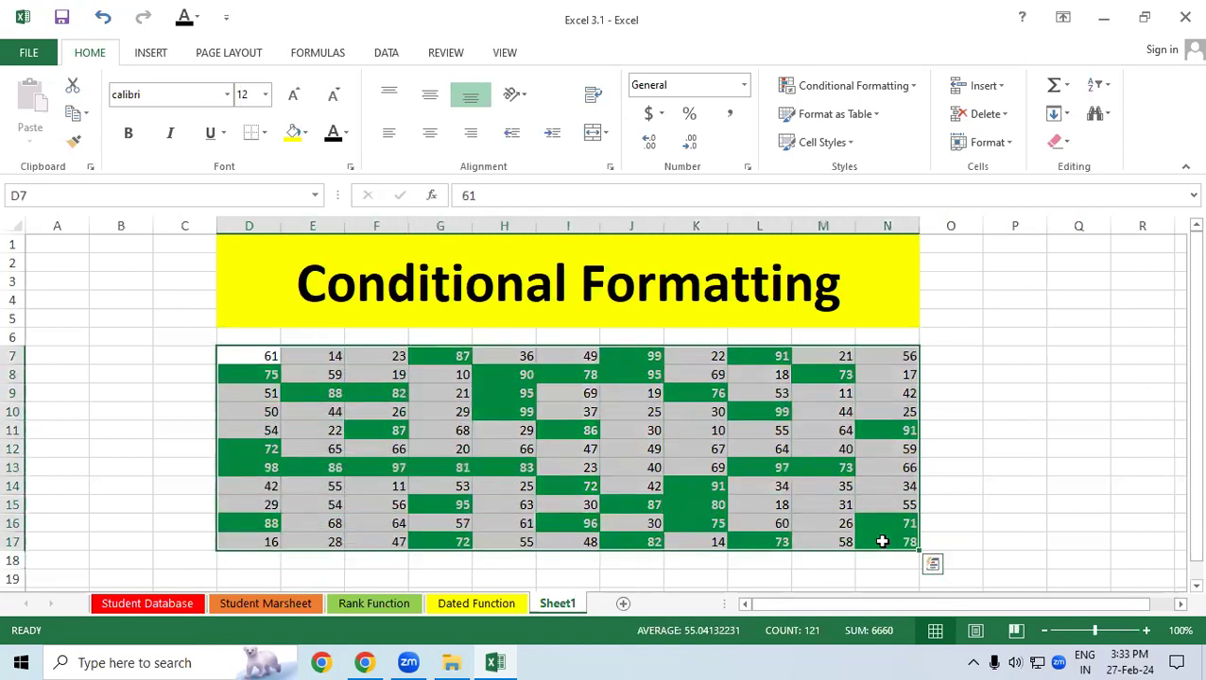
Start a Less Than 40 highlight rule on the grid using a custom format
left_click(909, 86)
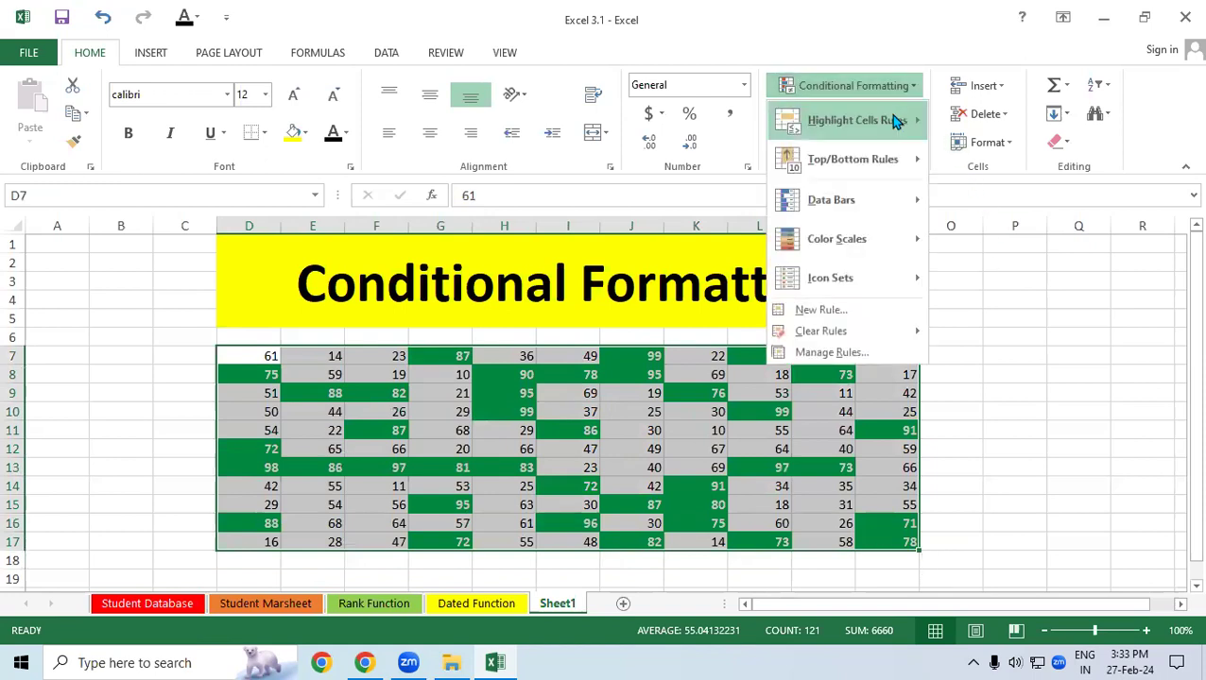
mouse_move(893, 130)
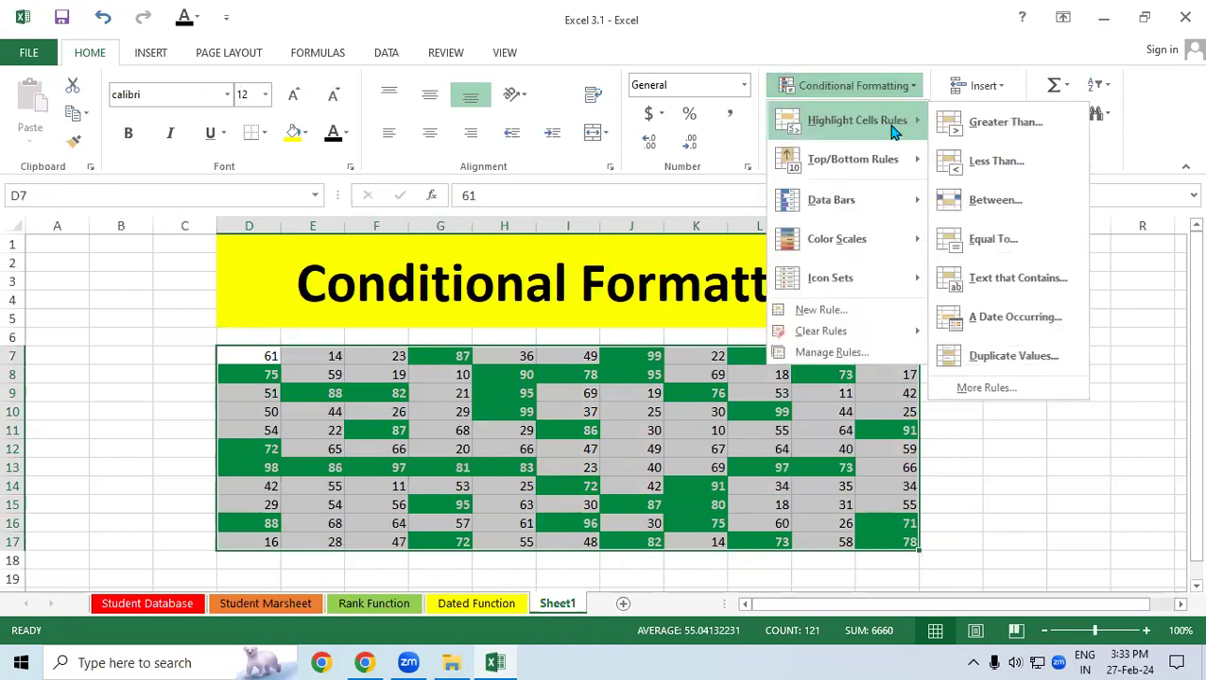
left_click(1044, 176)
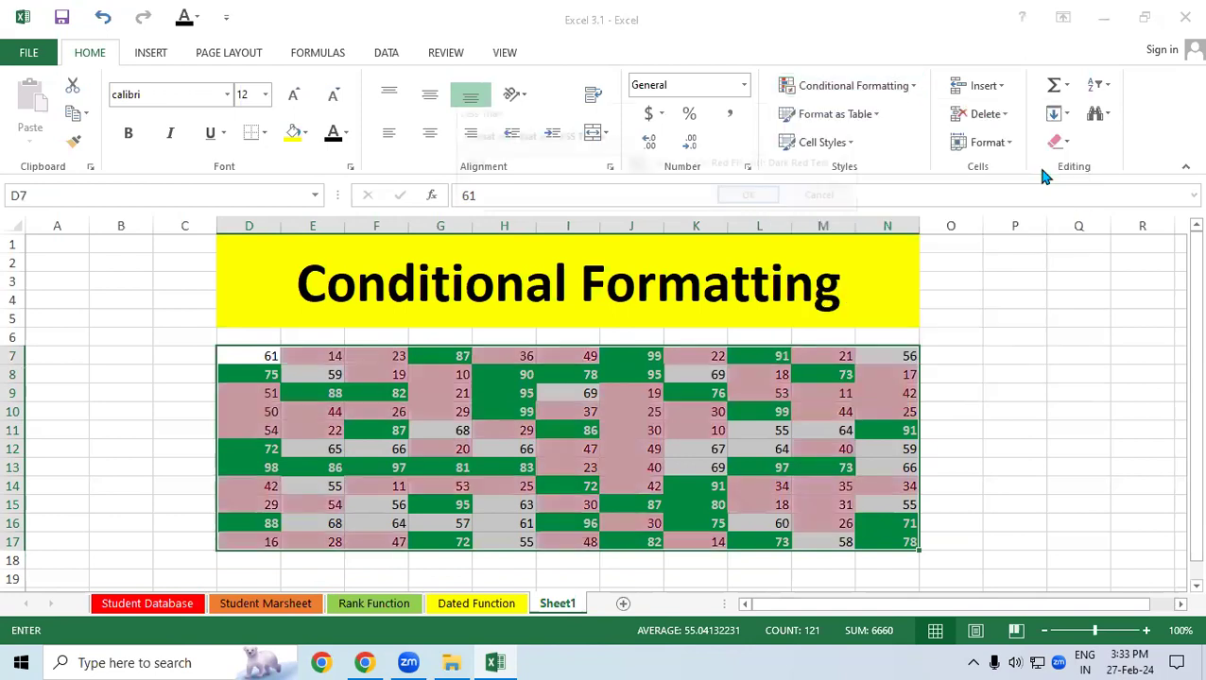
type("40")
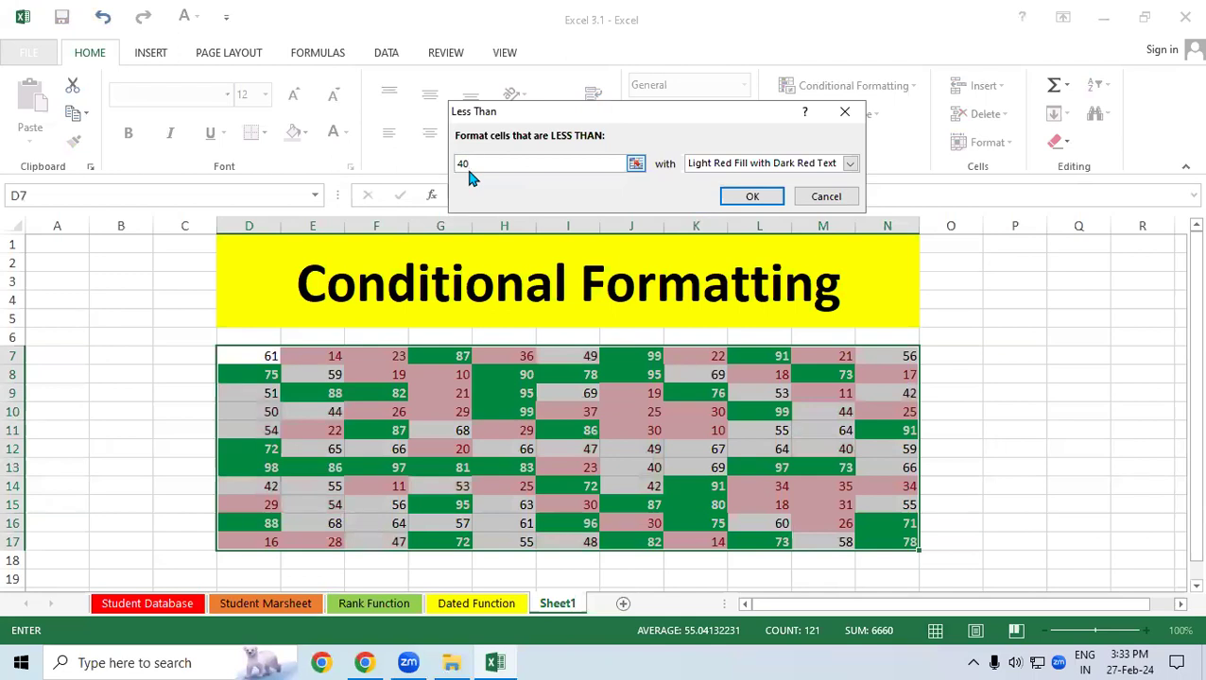
left_click(848, 165)
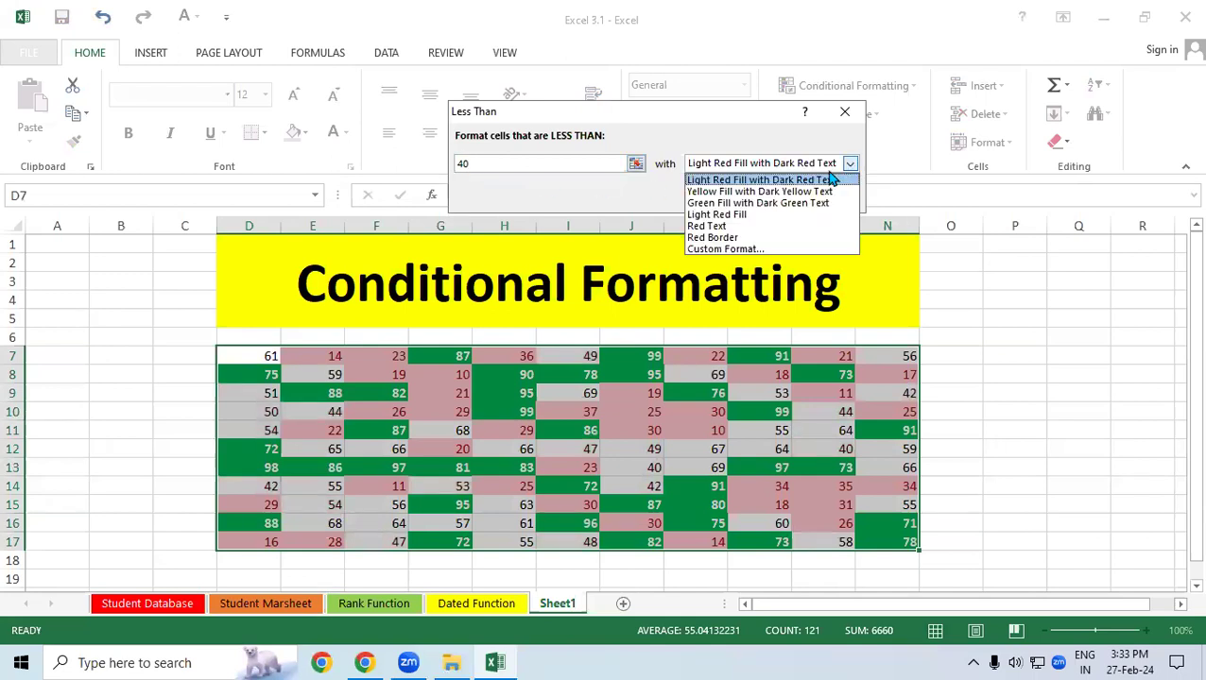
left_click(720, 249)
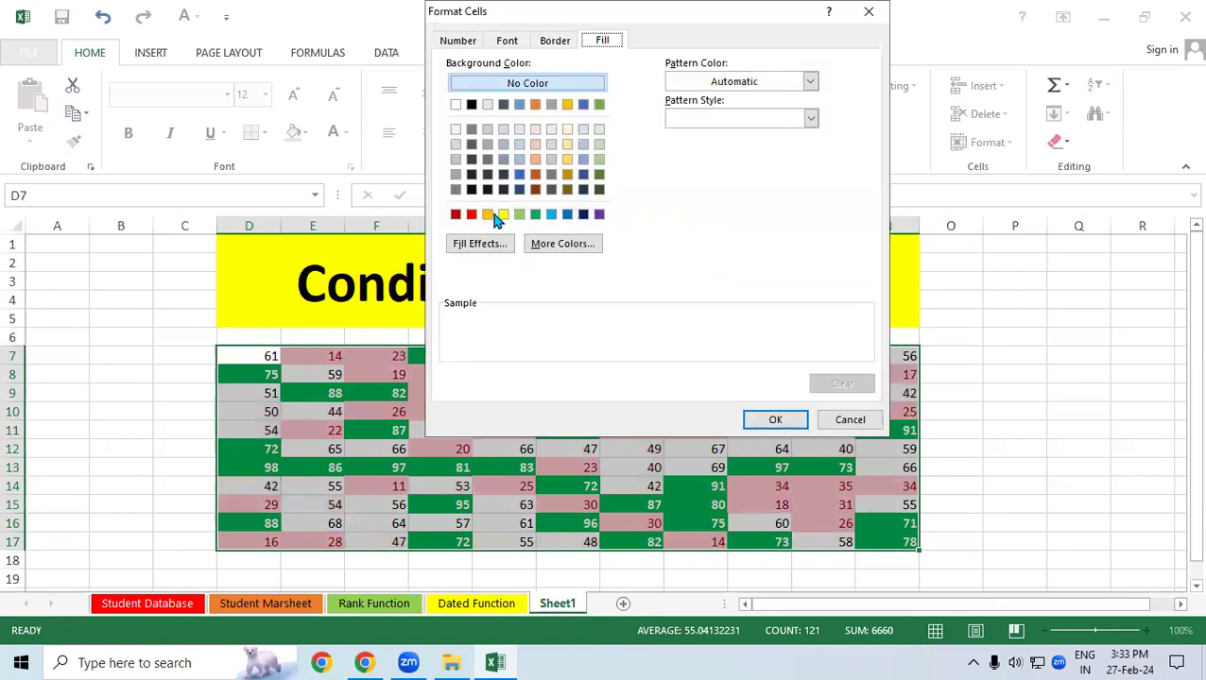
Format the less-than-40 rule with red fill and bold white text, then apply it
left_click(472, 215)
left_click(506, 39)
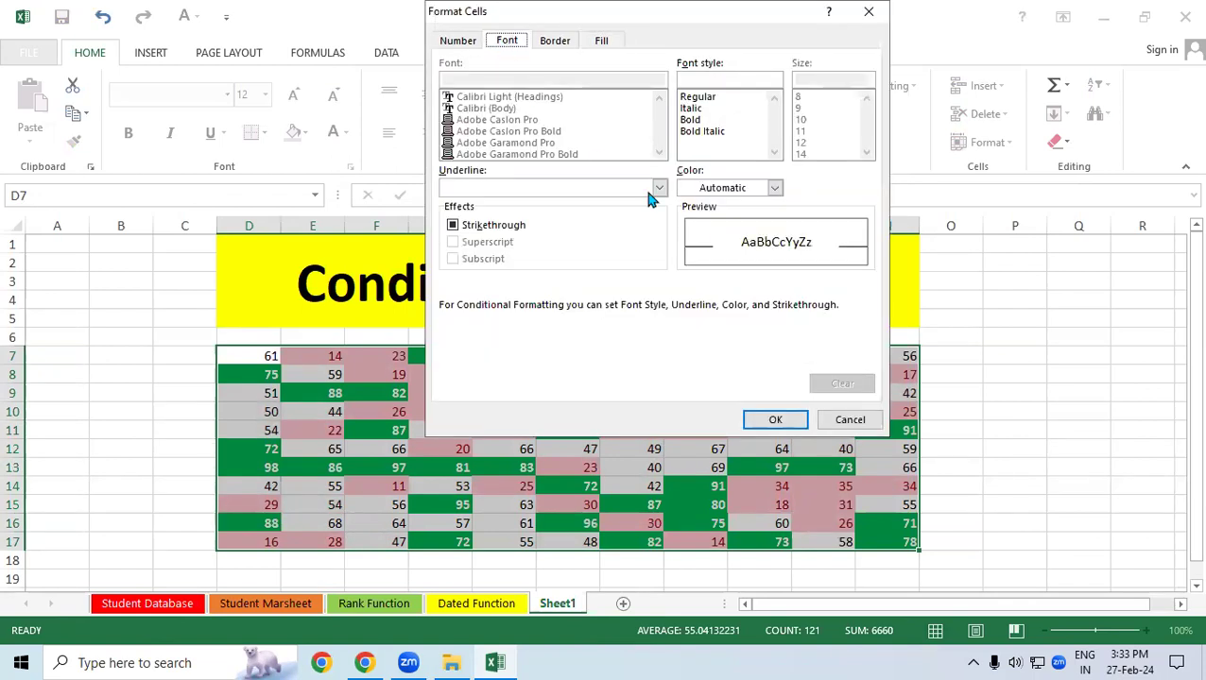
left_click(693, 120)
left_click(774, 187)
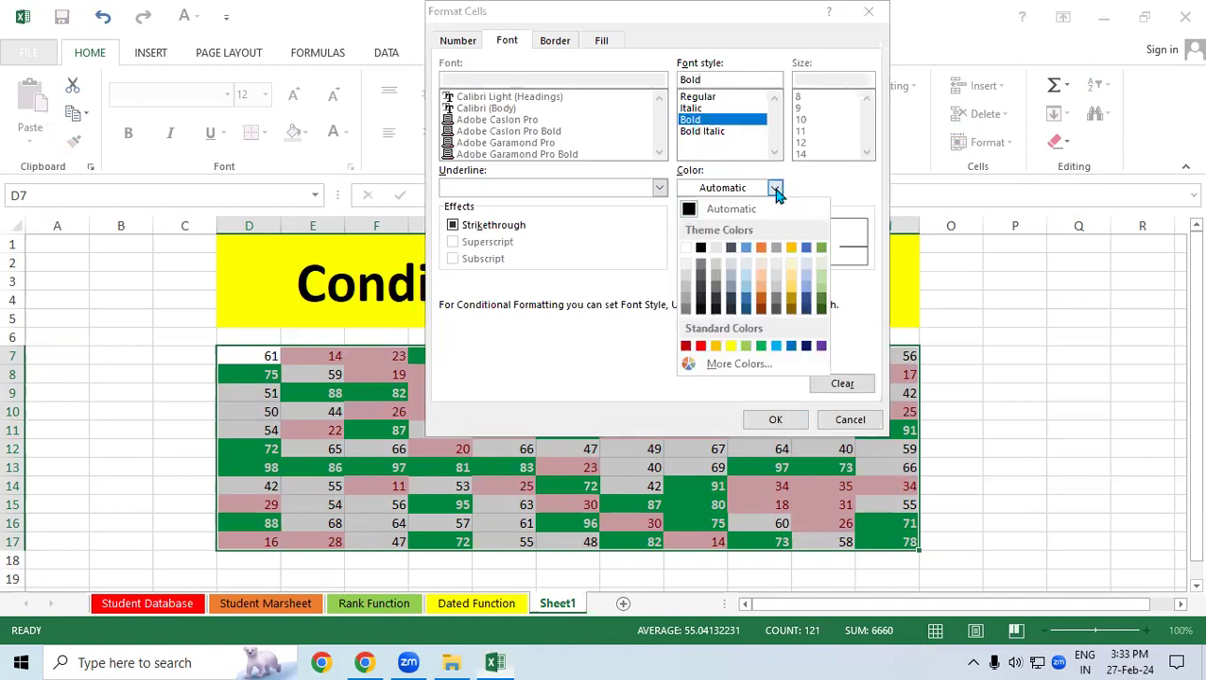
left_click(686, 248)
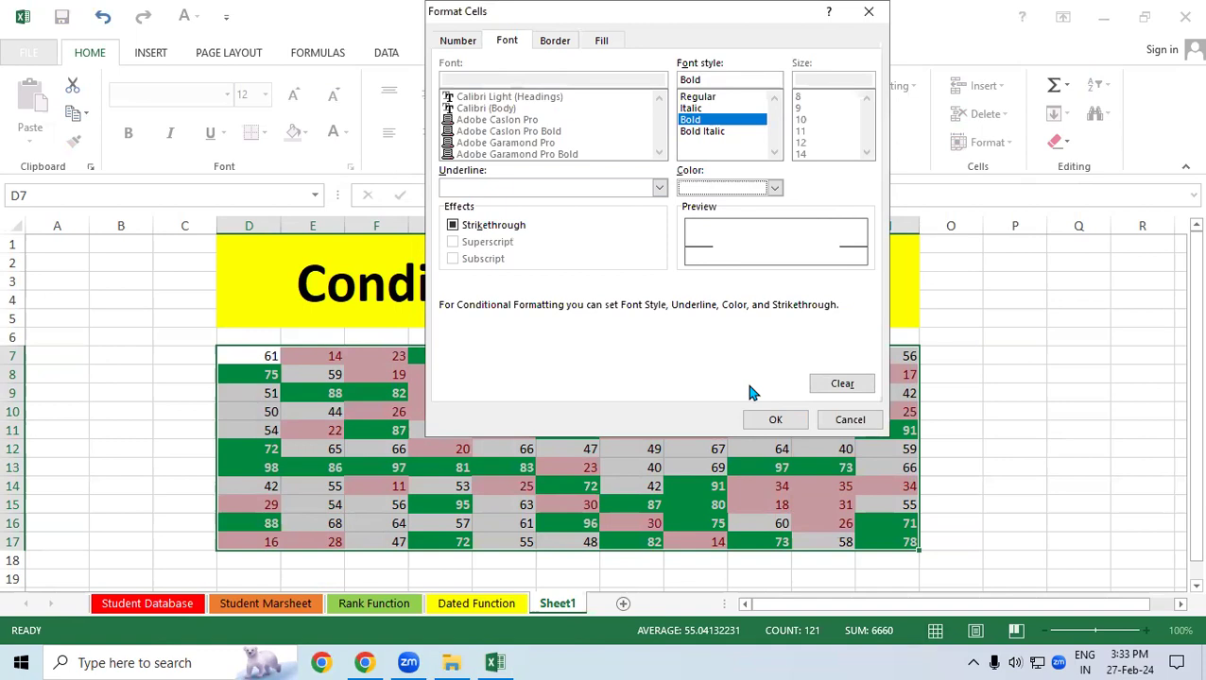
left_click(773, 420)
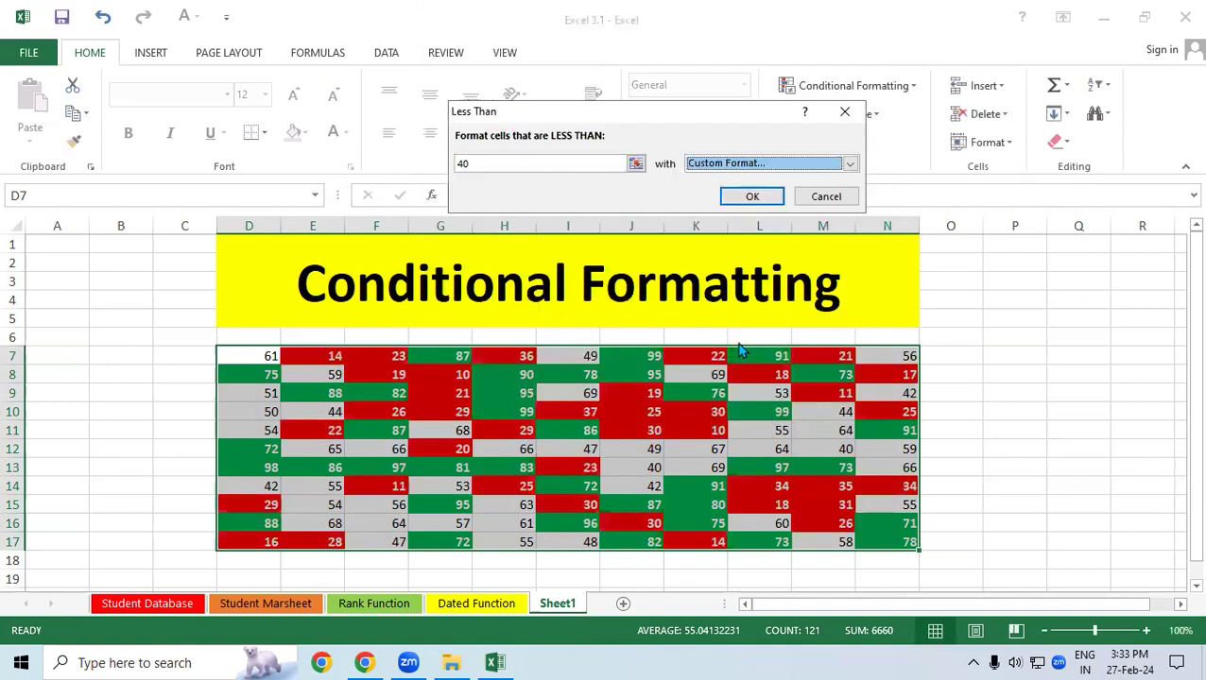
left_click(745, 198)
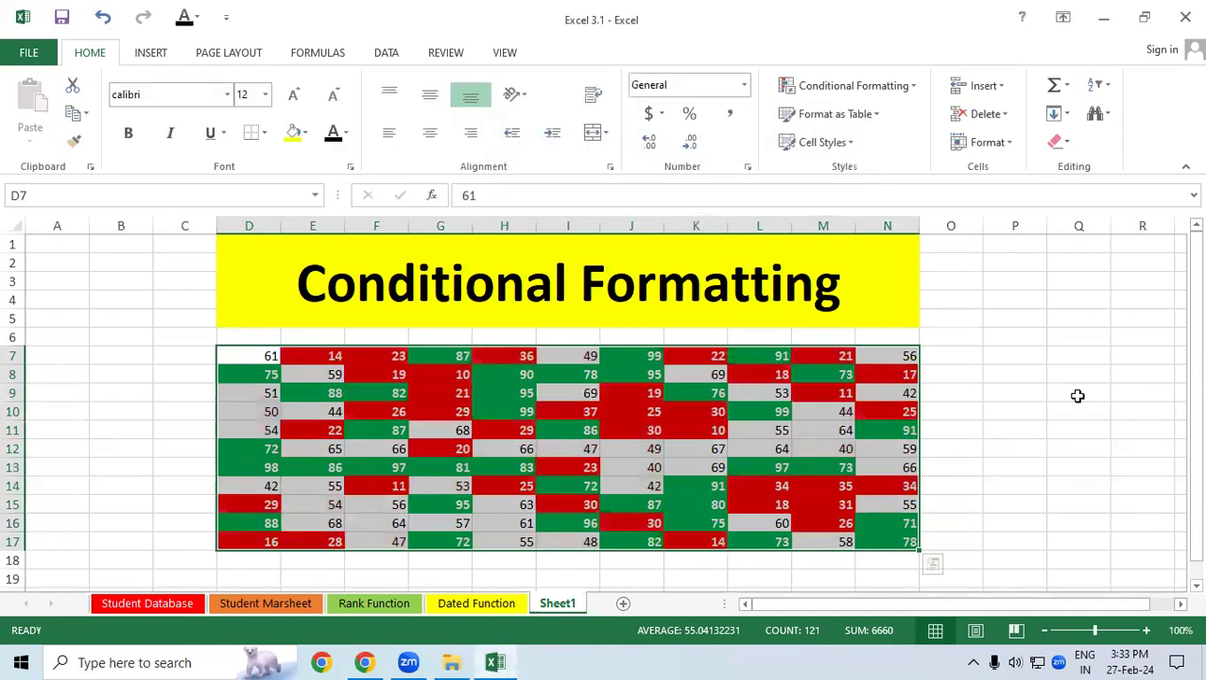
Deselect to review the green and red highlights, then reselect the D7:N17 grid
left_click(1078, 393)
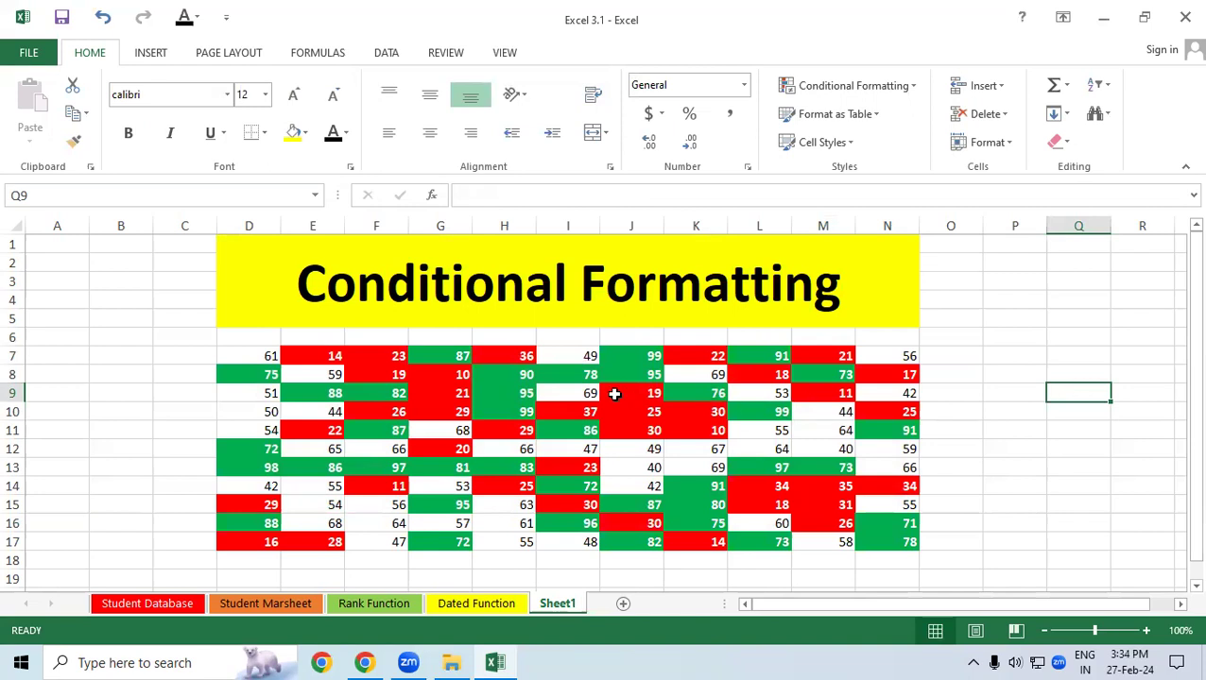
mouse_move(253, 352)
left_mouse_down()
mouse_move(840, 548)
mouse_move(893, 546)
left_mouse_up()
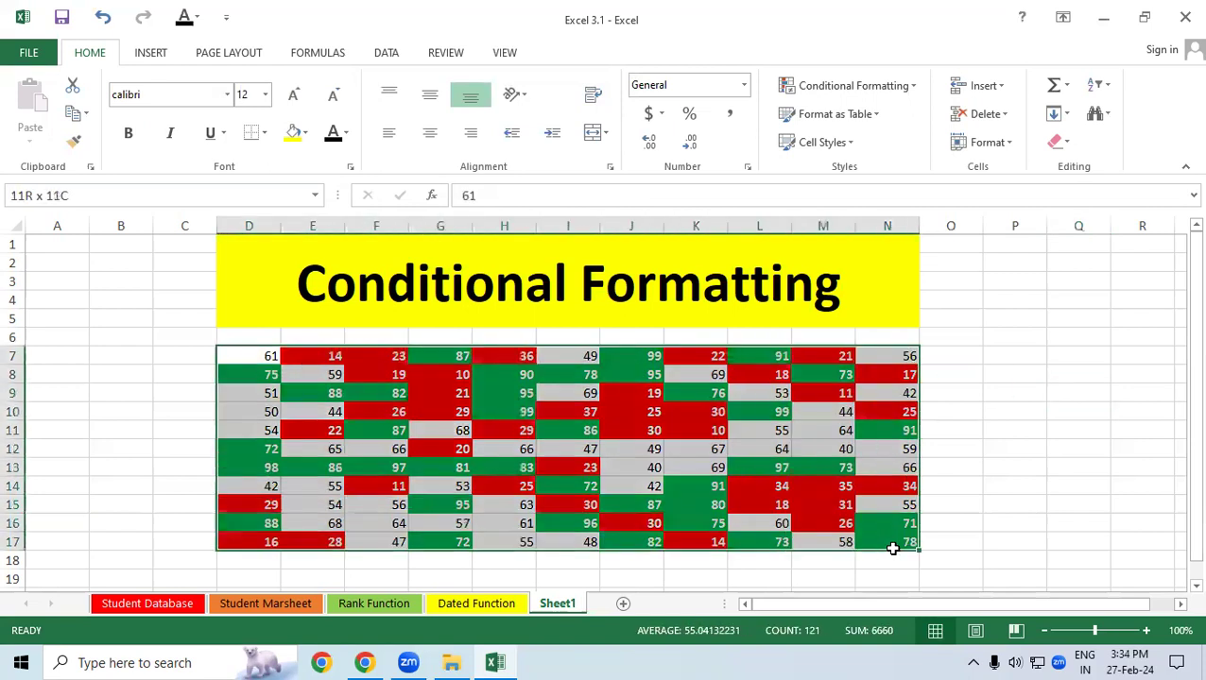
Start a Between rule with bounds 40 and 70 on the grid
left_click(908, 89)
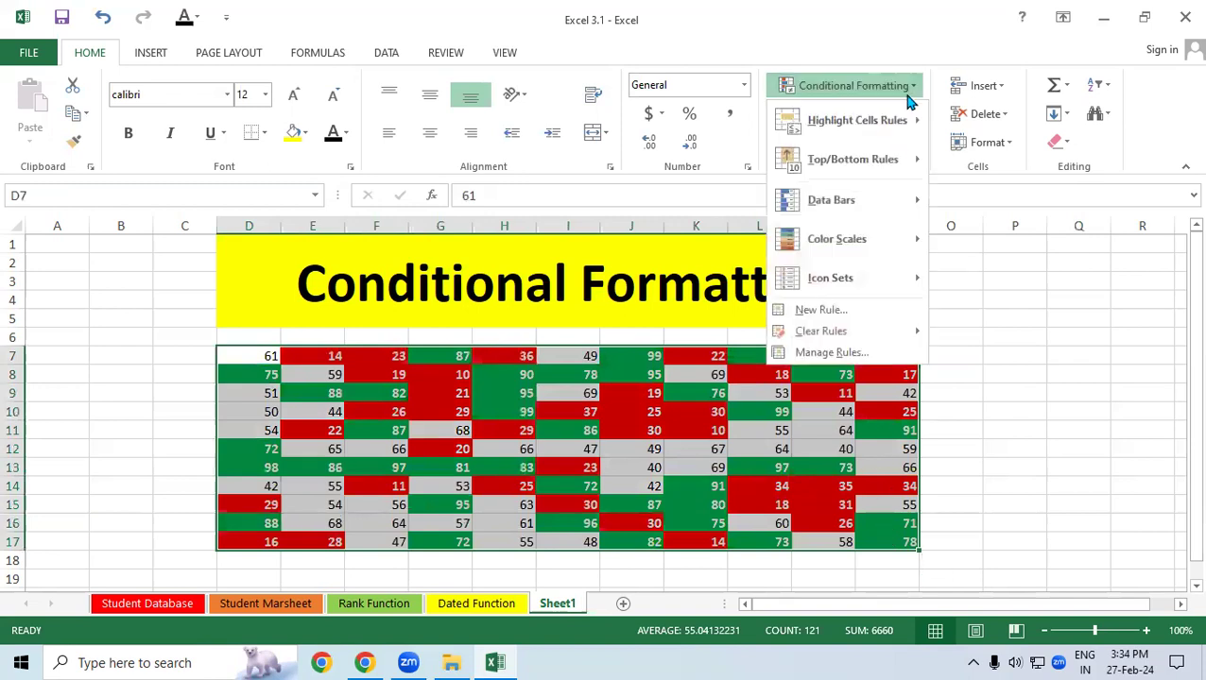
mouse_move(905, 120)
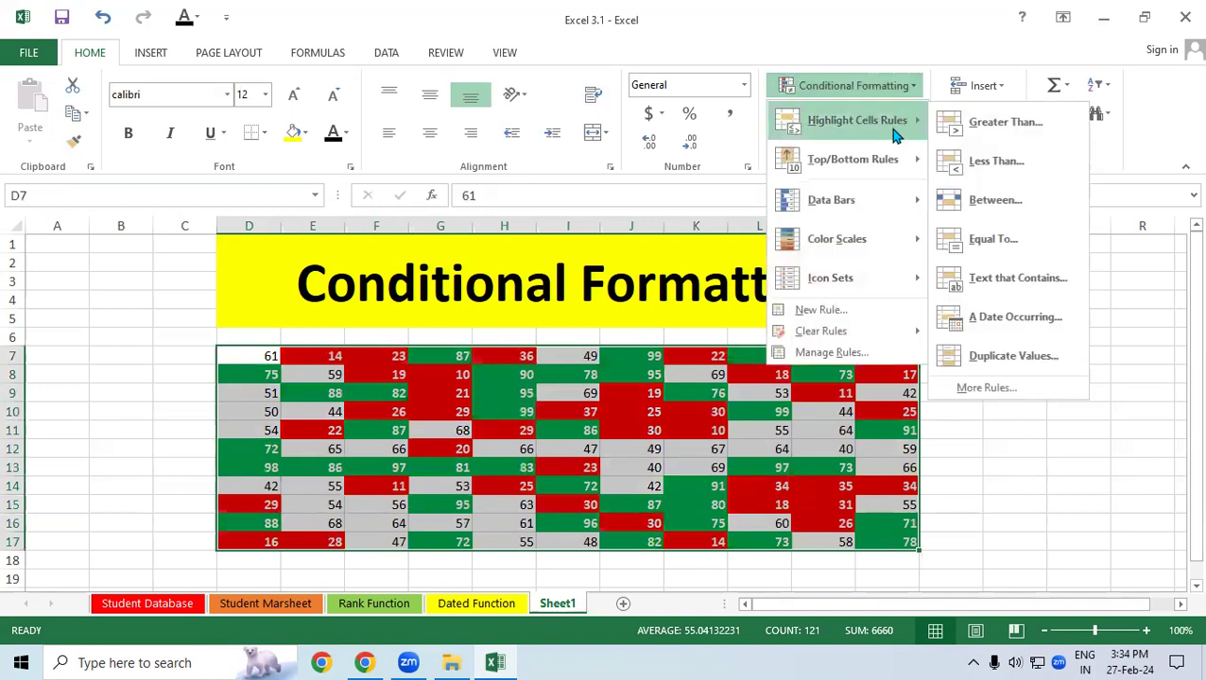
left_click(1030, 211)
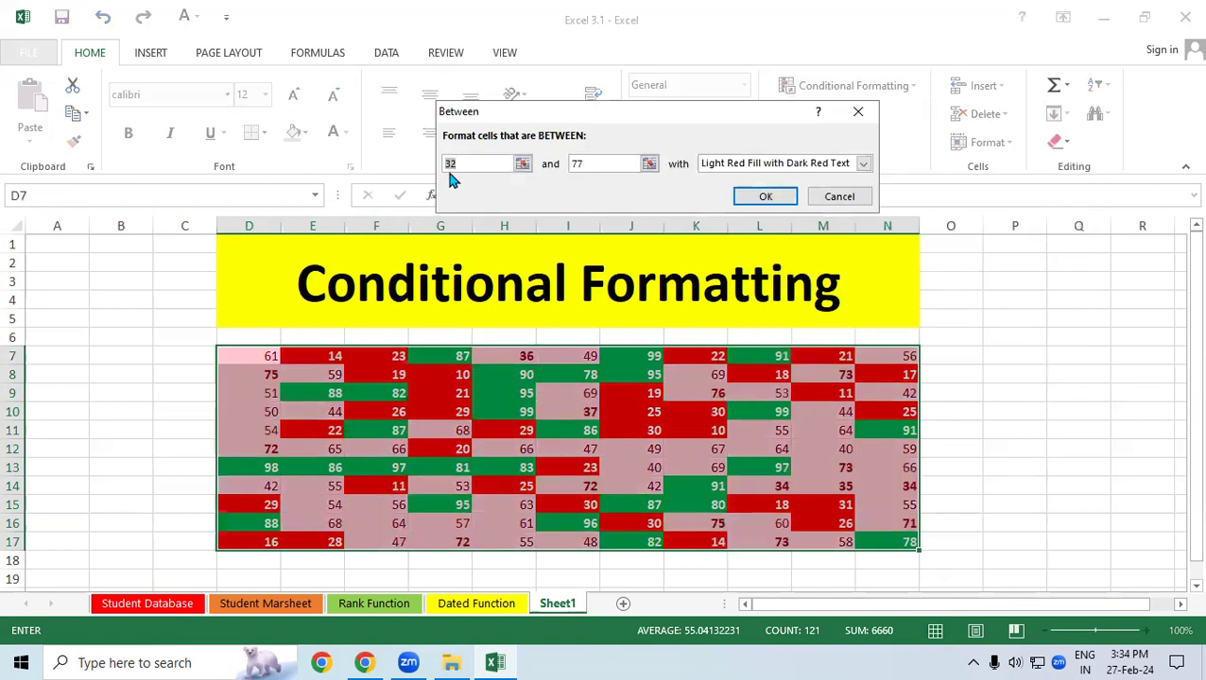
type("40")
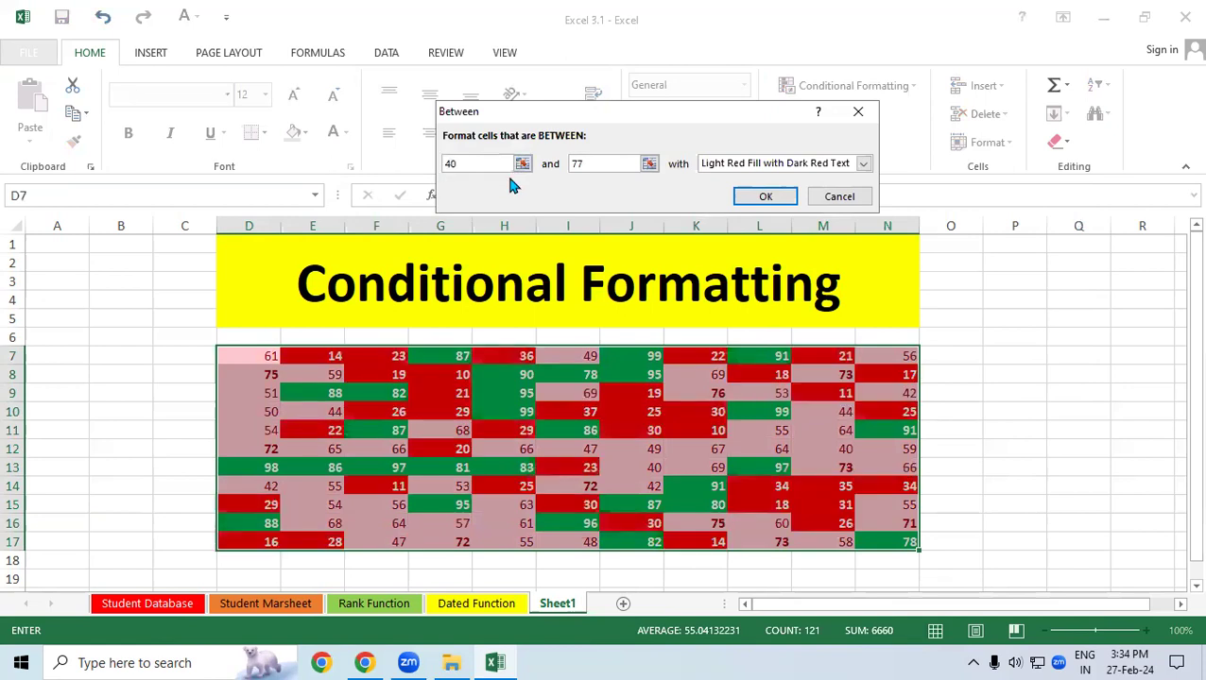
key("Tab")
type("70")
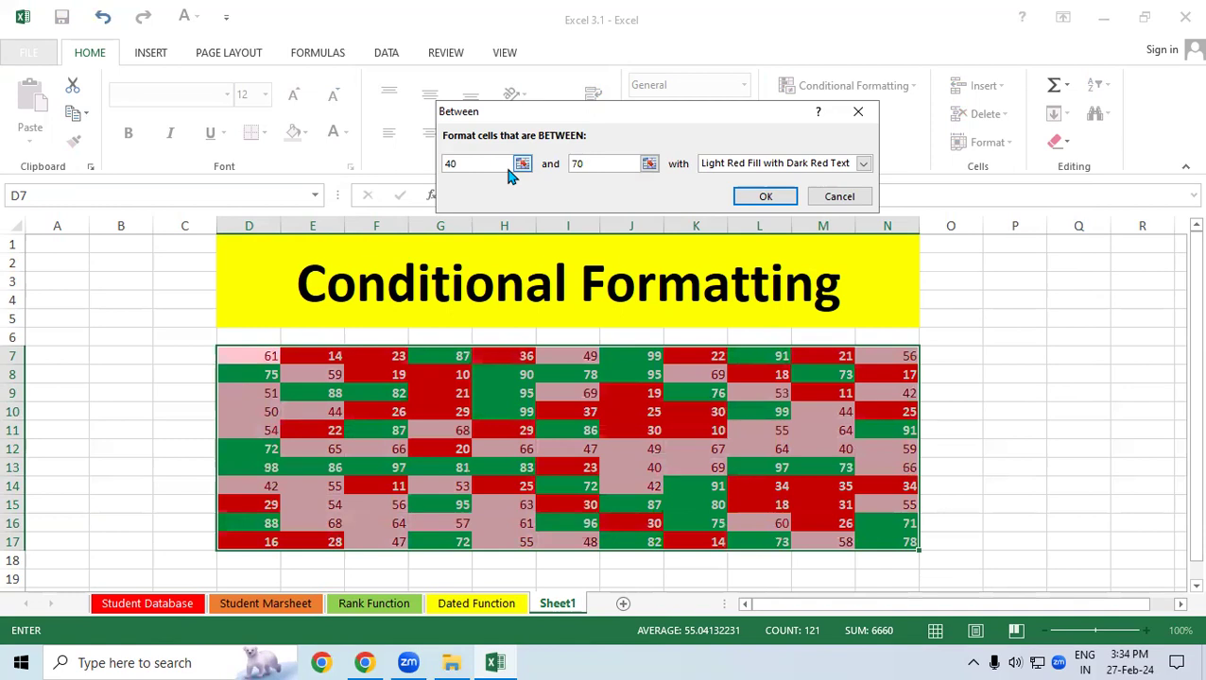
Give the Between rule a custom bold red font on yellow fill and apply it
left_click(863, 164)
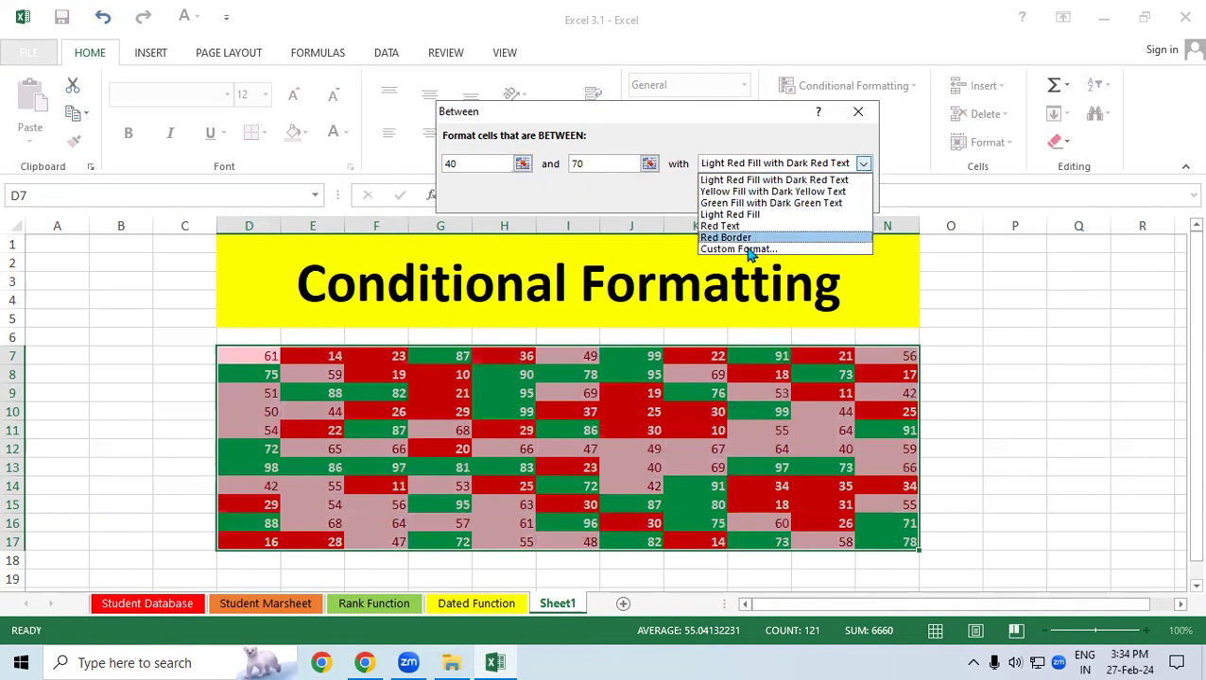
left_click(745, 261)
left_click(863, 164)
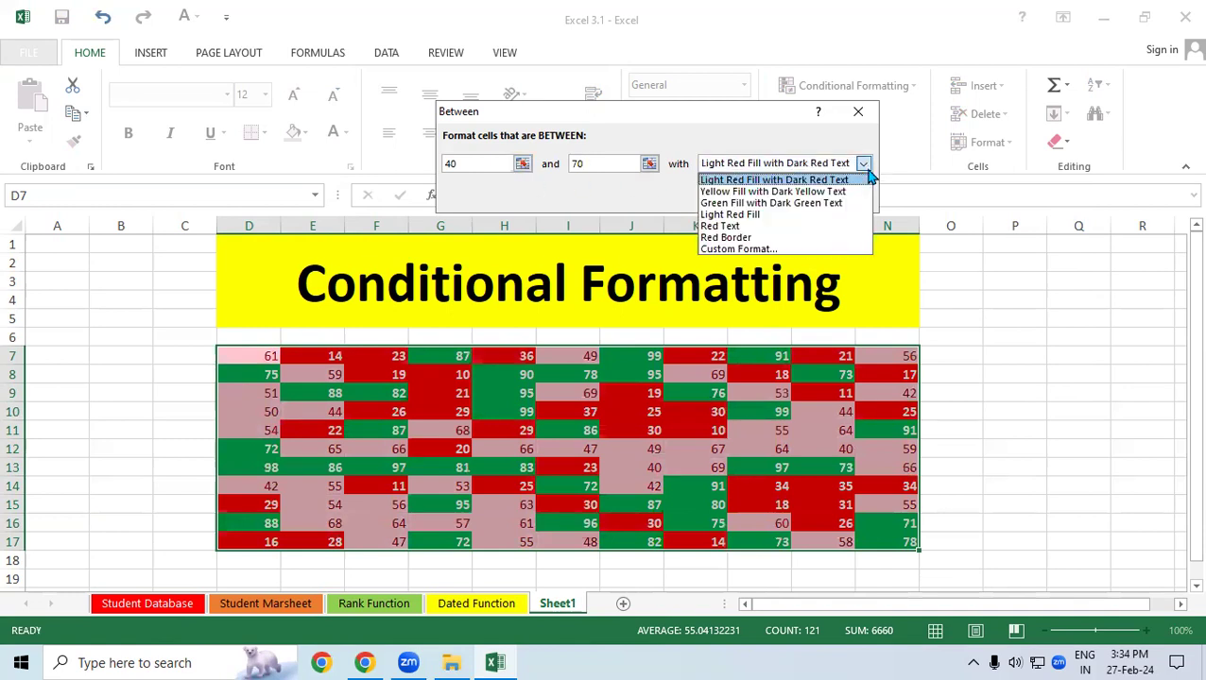
left_click(716, 251)
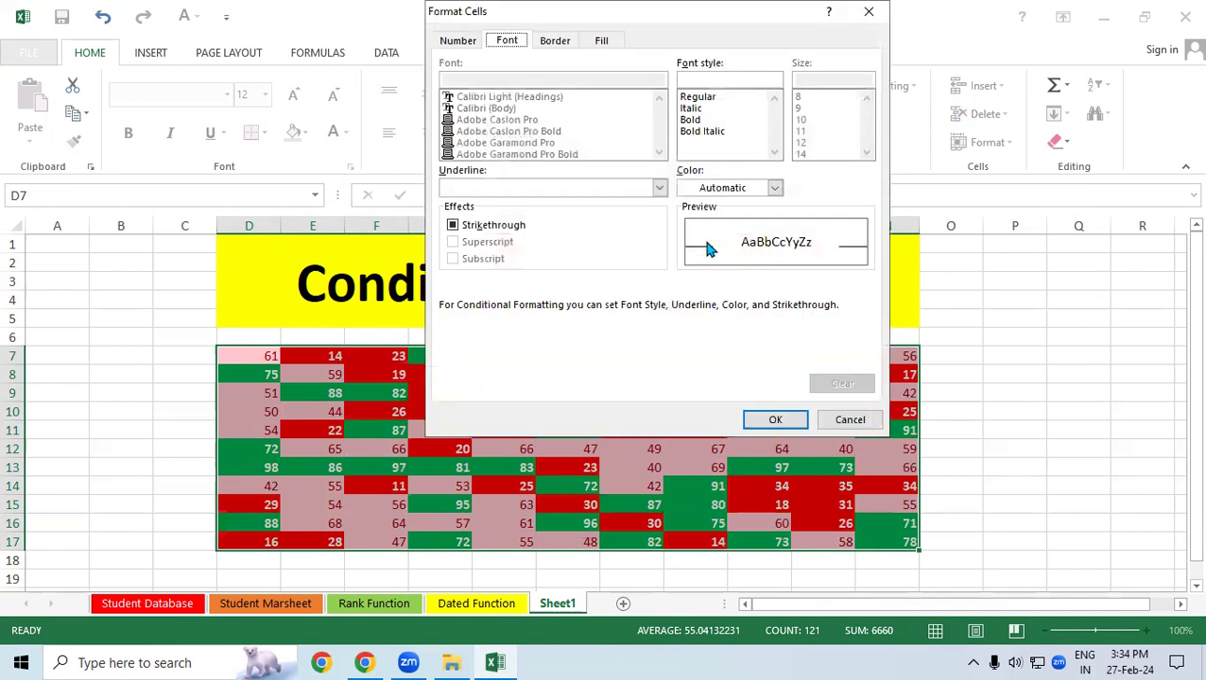
left_click(689, 120)
left_click(774, 188)
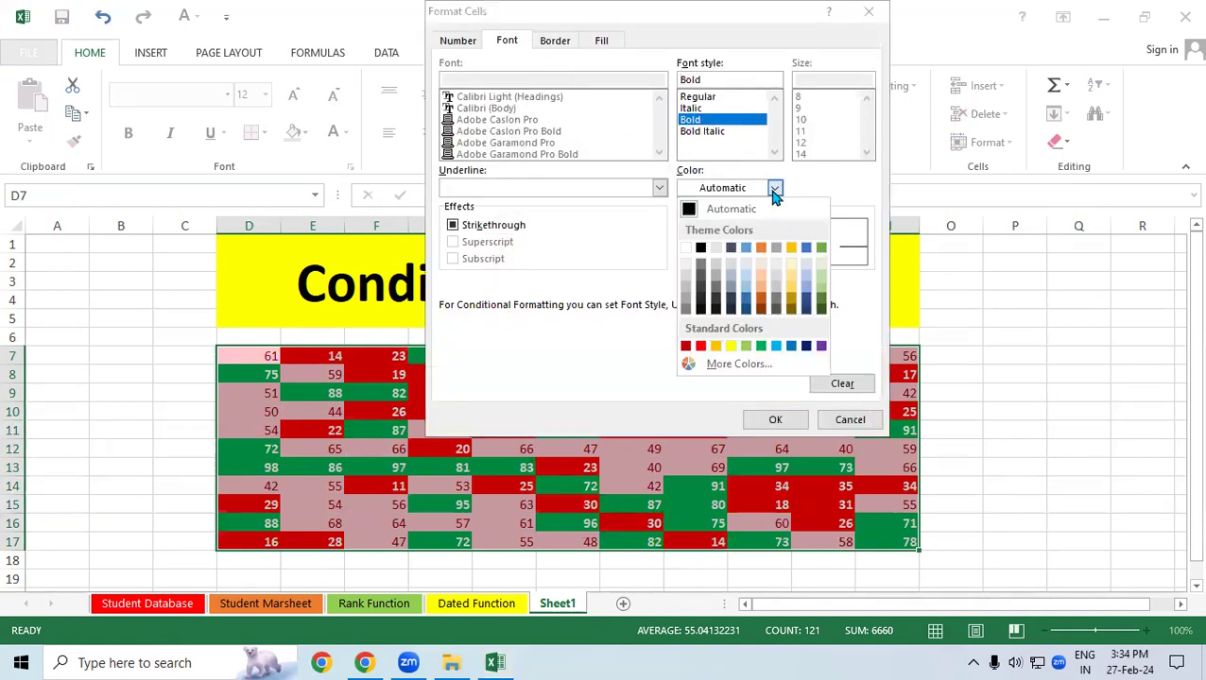
left_click(700, 346)
left_click(608, 43)
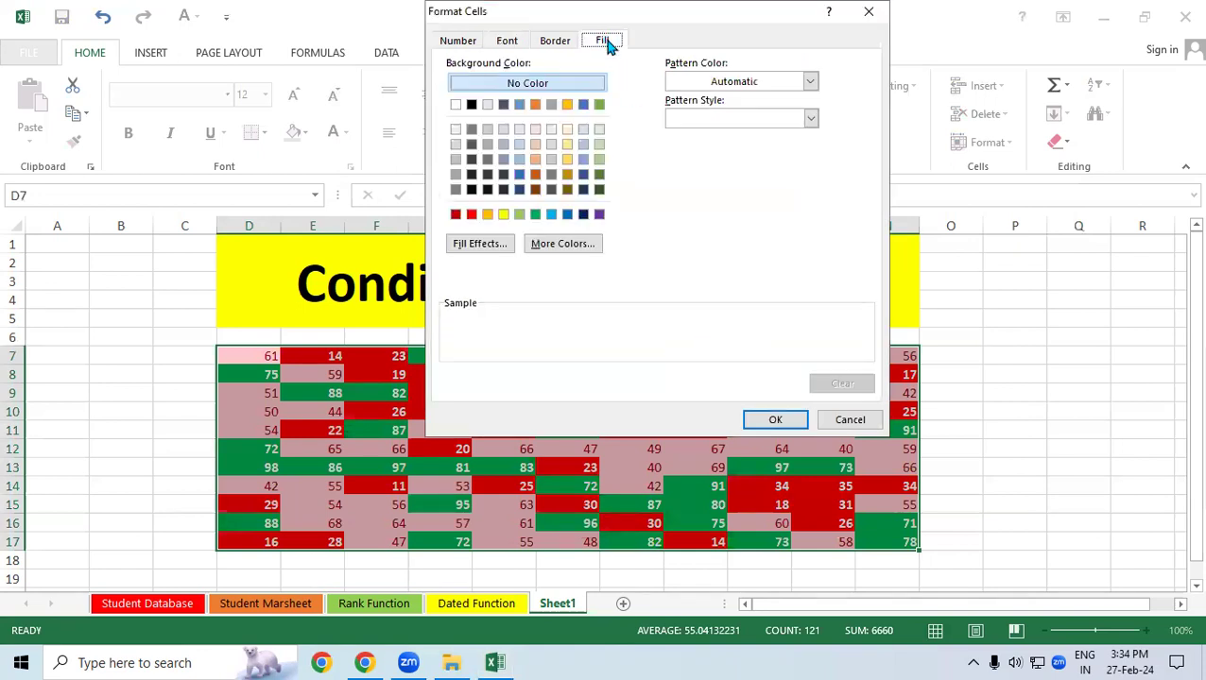
left_click(503, 215)
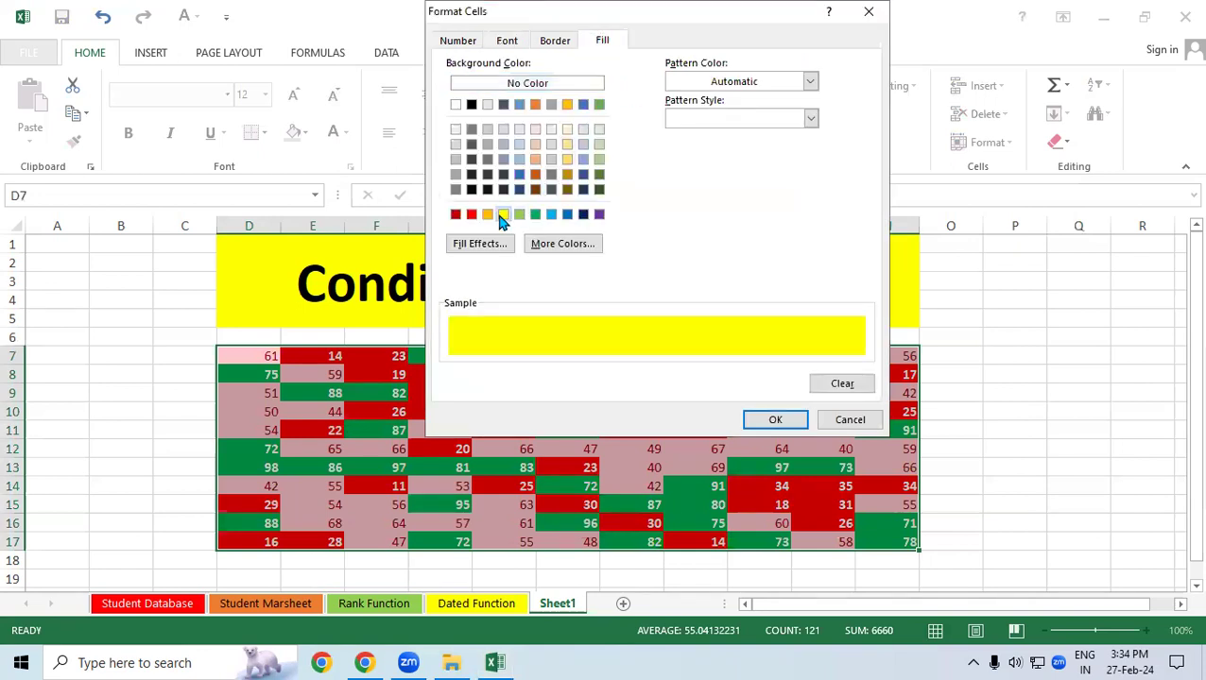
left_click(777, 422)
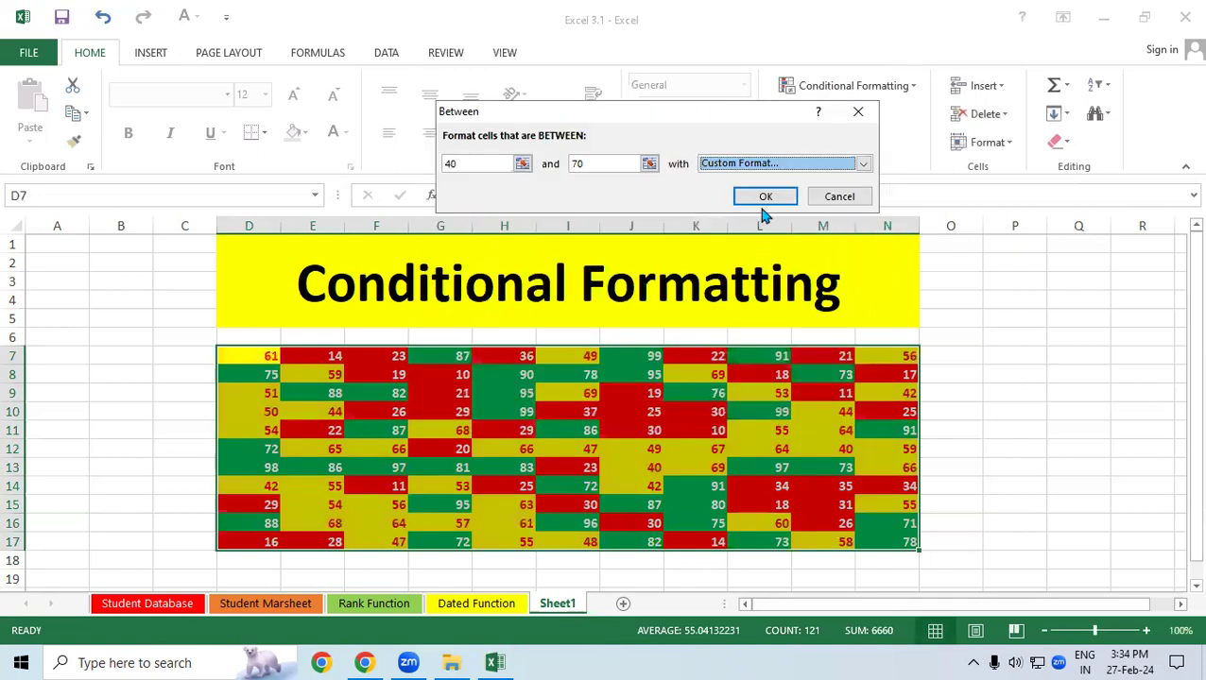
left_click(765, 196)
left_click(1068, 423)
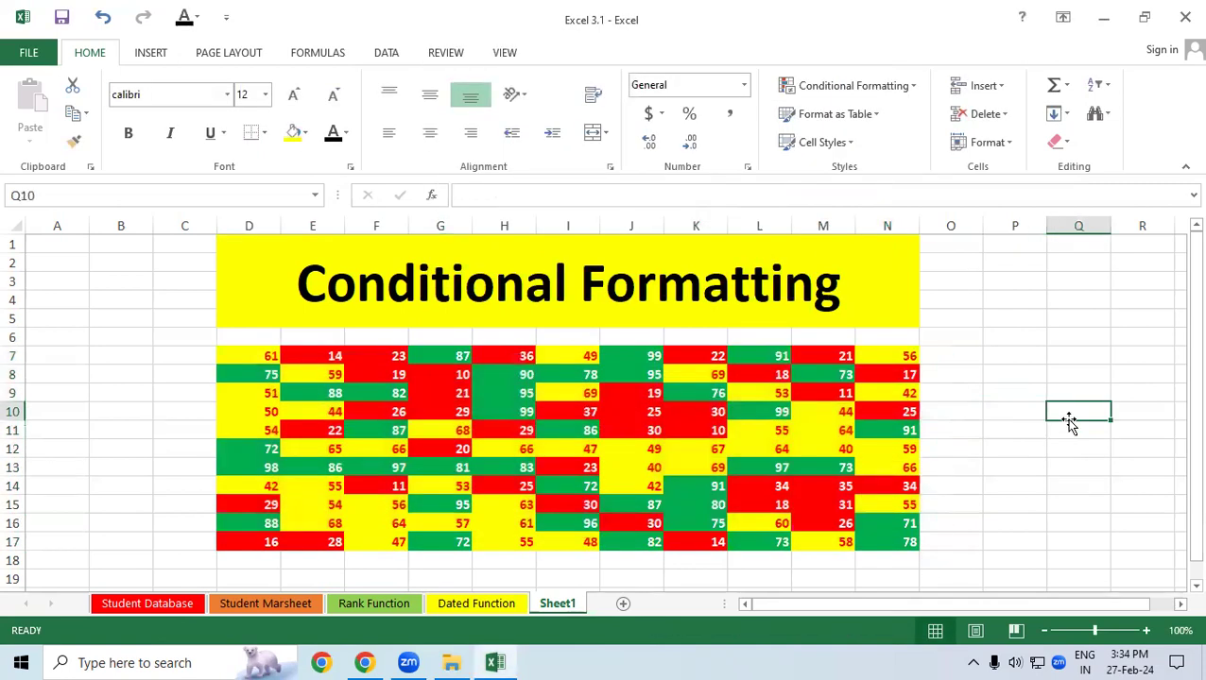
Apply All Borders to D7:N17, check the result, then reselect the grid
left_click(274, 359)
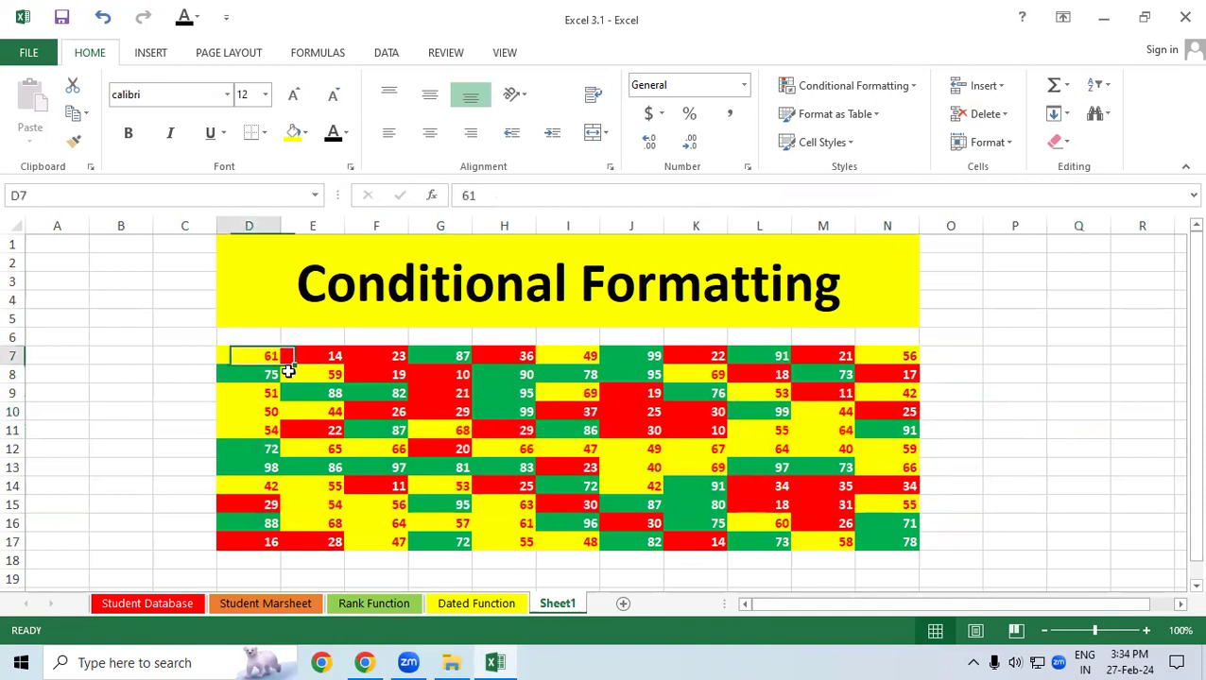
left_click_drag(288, 374, 909, 541)
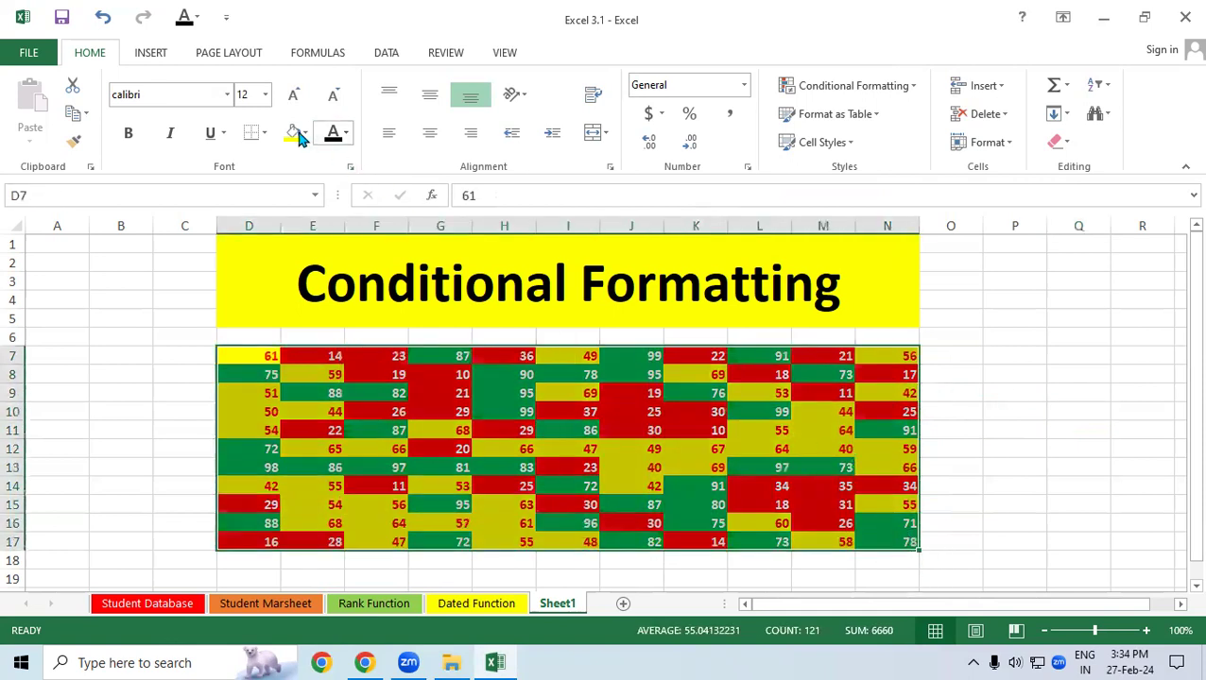
left_click(265, 132)
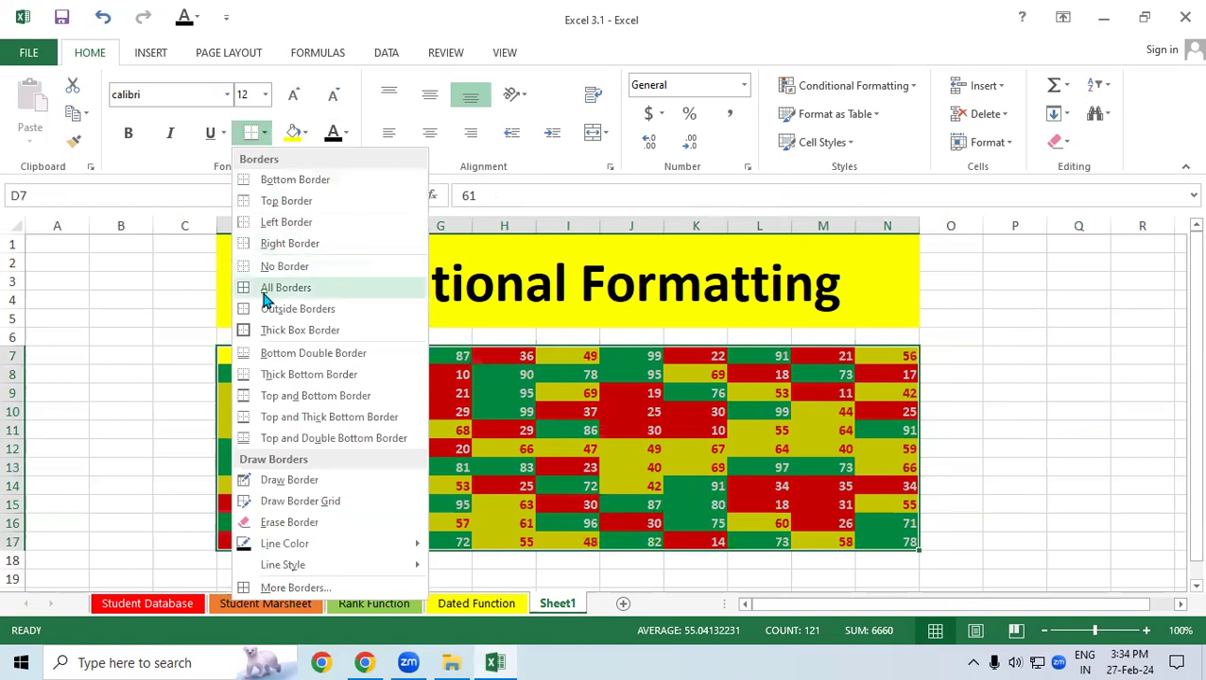
left_click(265, 293)
left_click(524, 430)
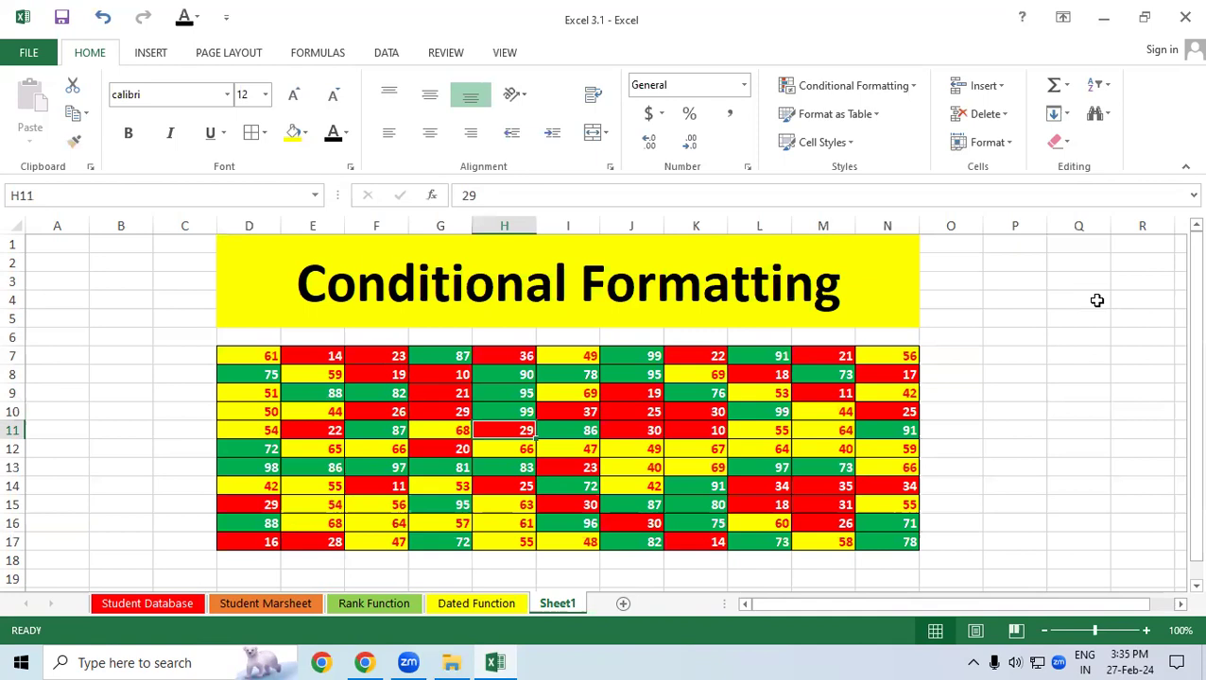
mouse_move(249, 357)
left_mouse_down()
mouse_move(762, 524)
mouse_move(910, 546)
left_mouse_up()
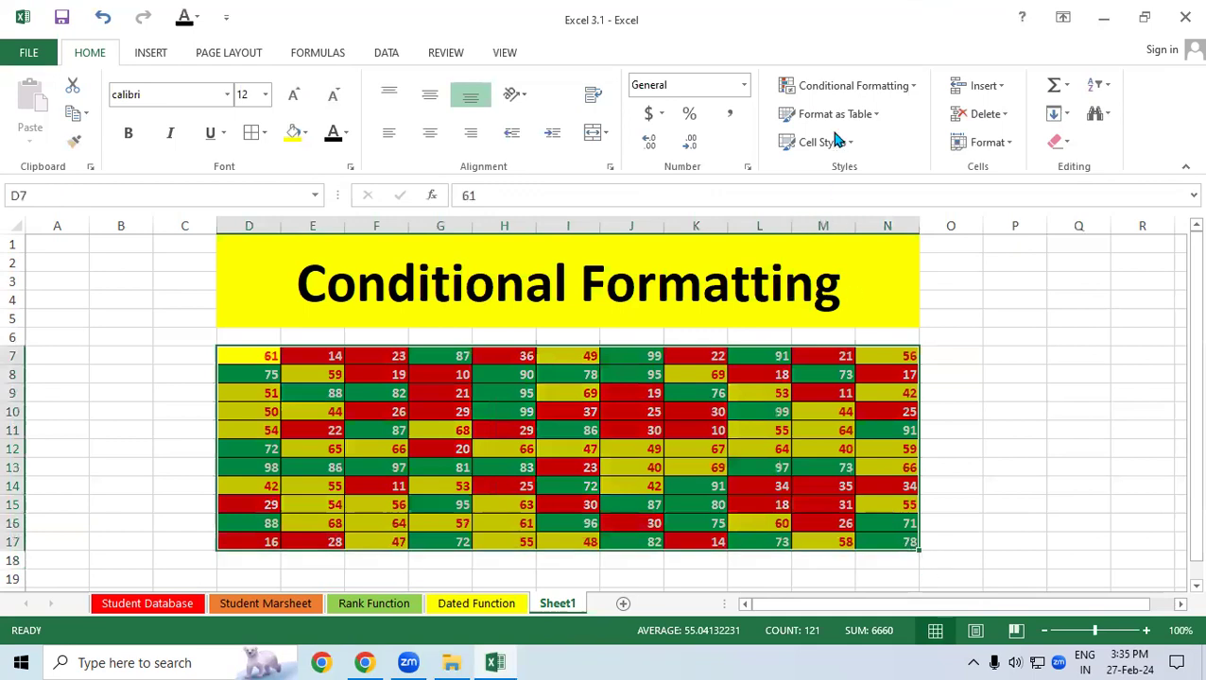
Start an Equal To highlight rule for cells with the value 50
left_click(871, 92)
mouse_move(855, 121)
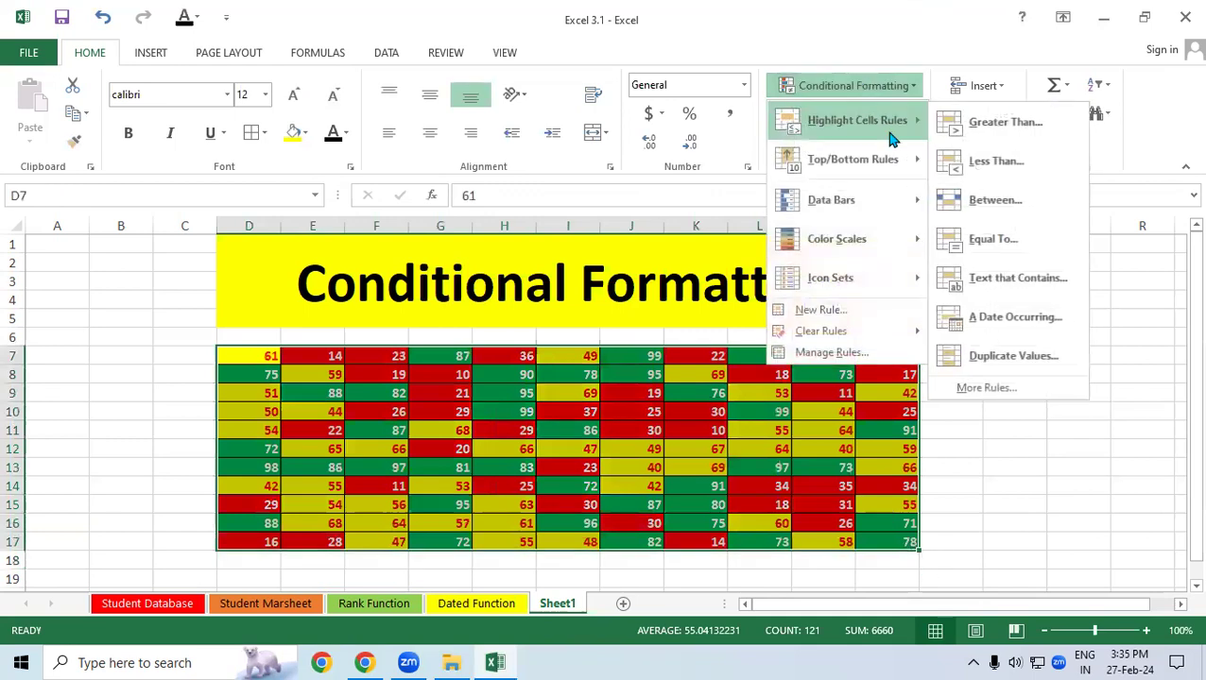
left_click(987, 245)
type("80")
key("BackSpace")
key("BackSpace")
type("50")
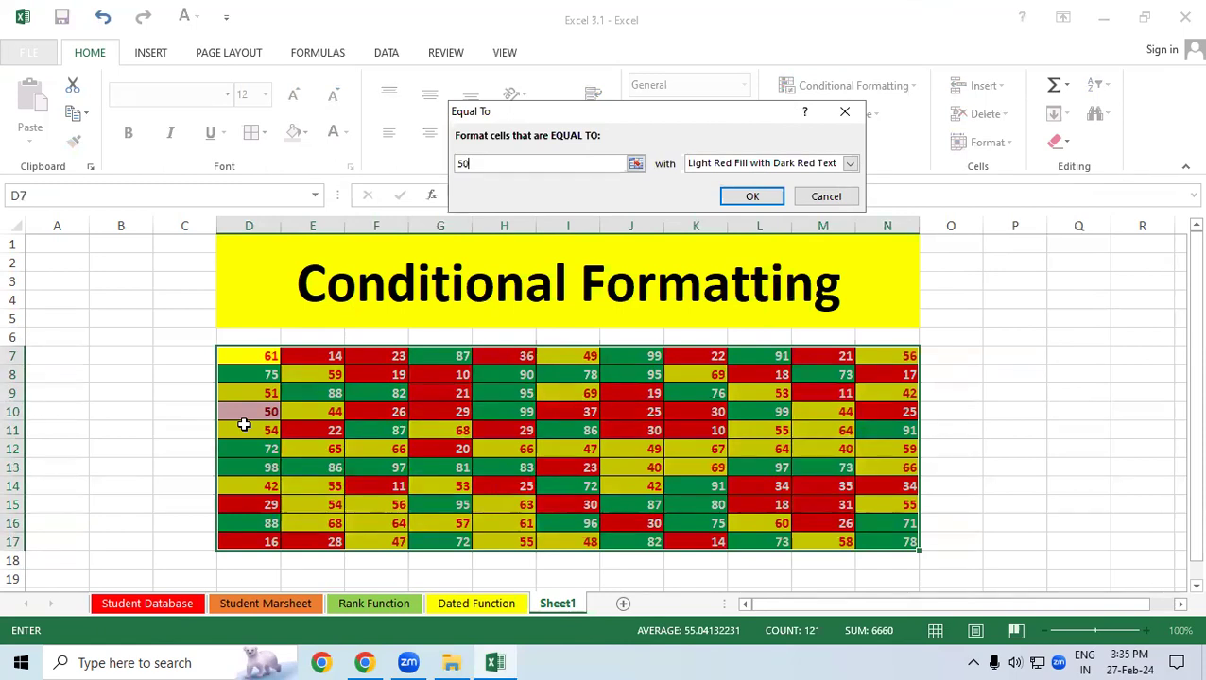
Give the rule a purple fill with bold italic white text and apply it
left_click(850, 163)
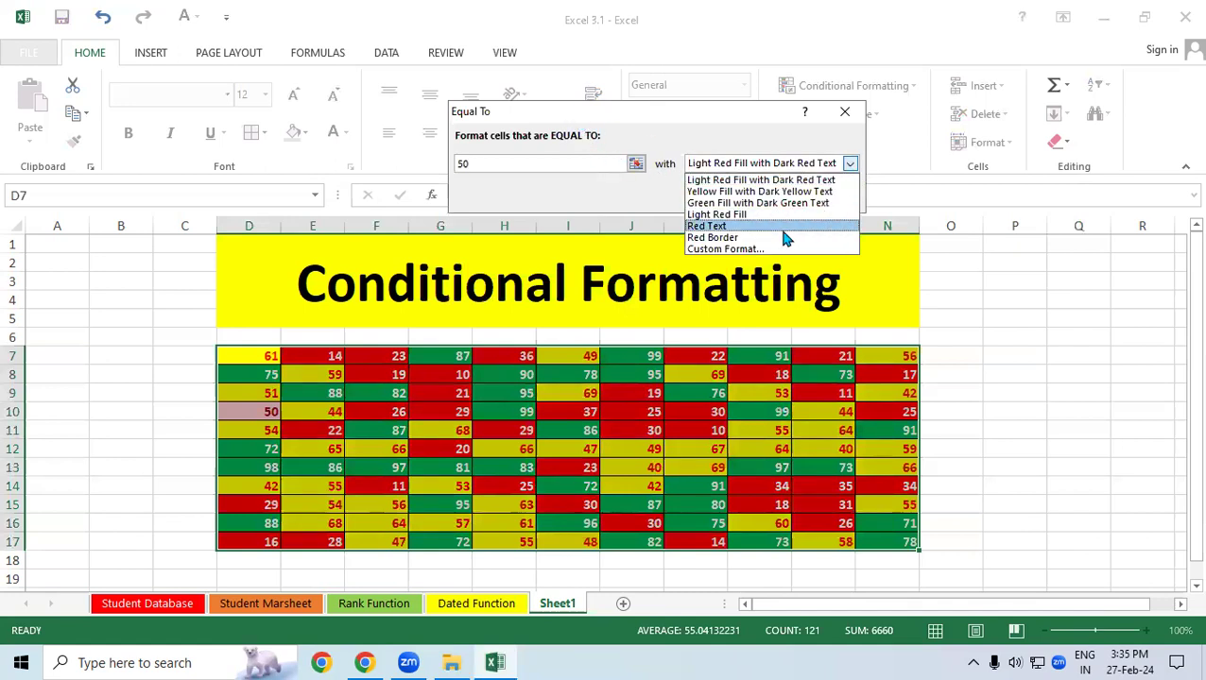
left_click(746, 248)
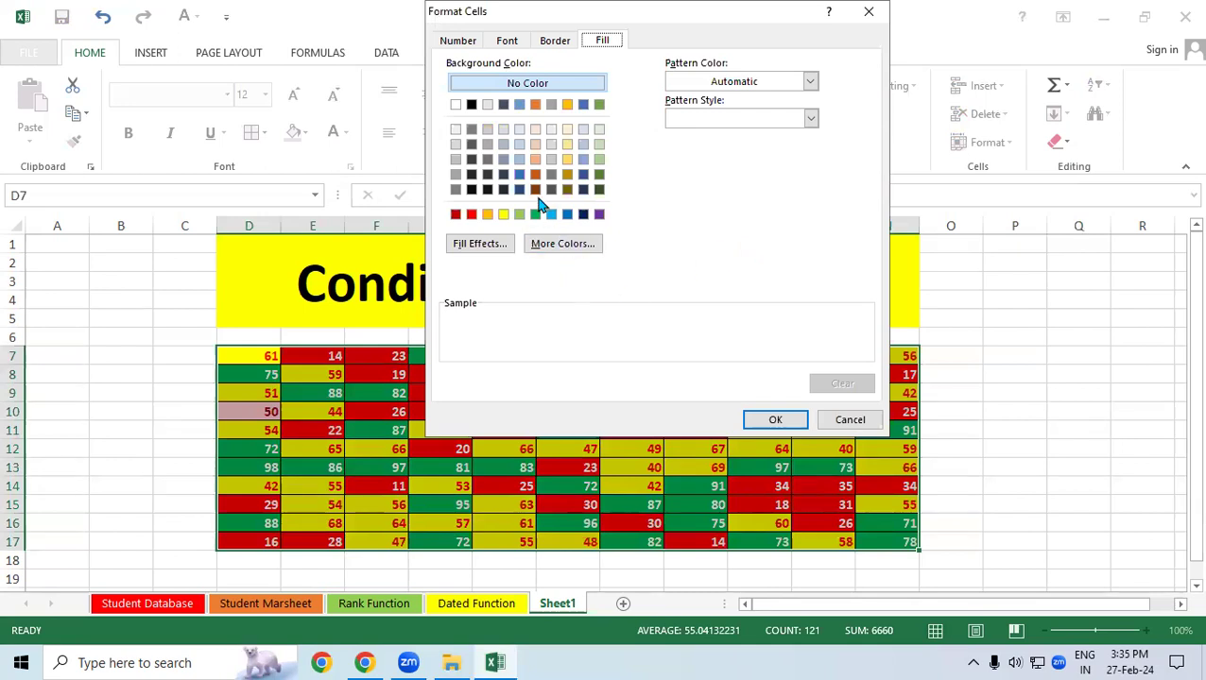
left_click(598, 214)
left_click(507, 41)
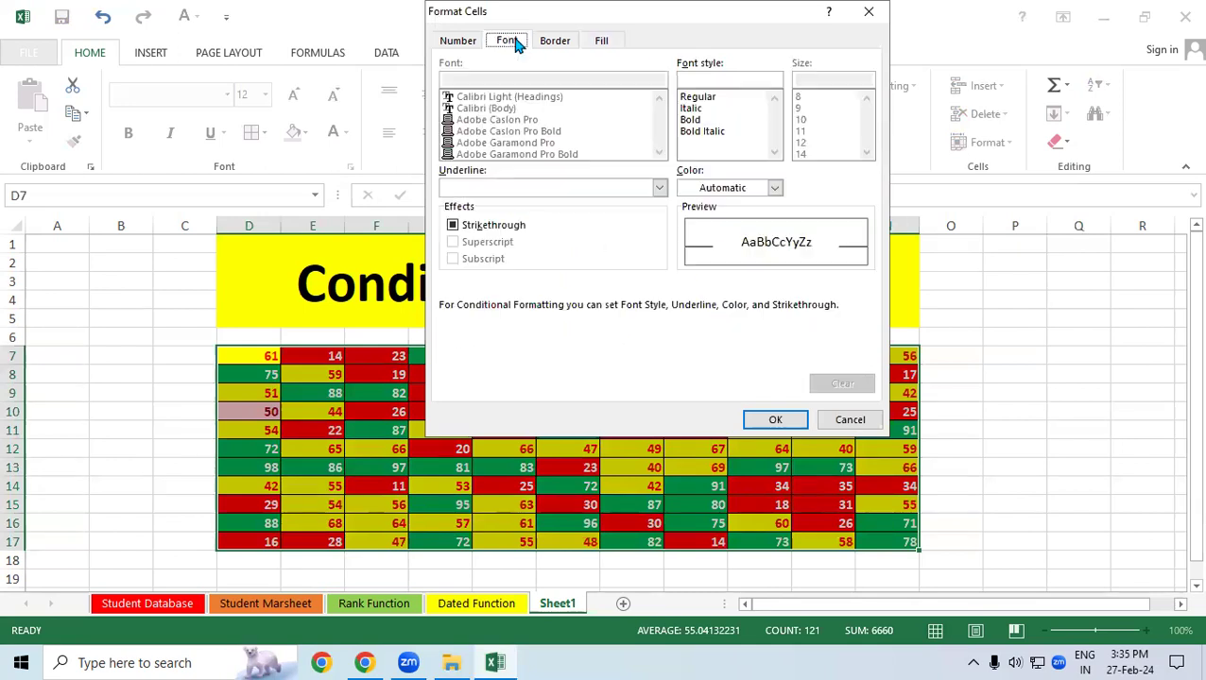
left_click(692, 187)
left_click(684, 244)
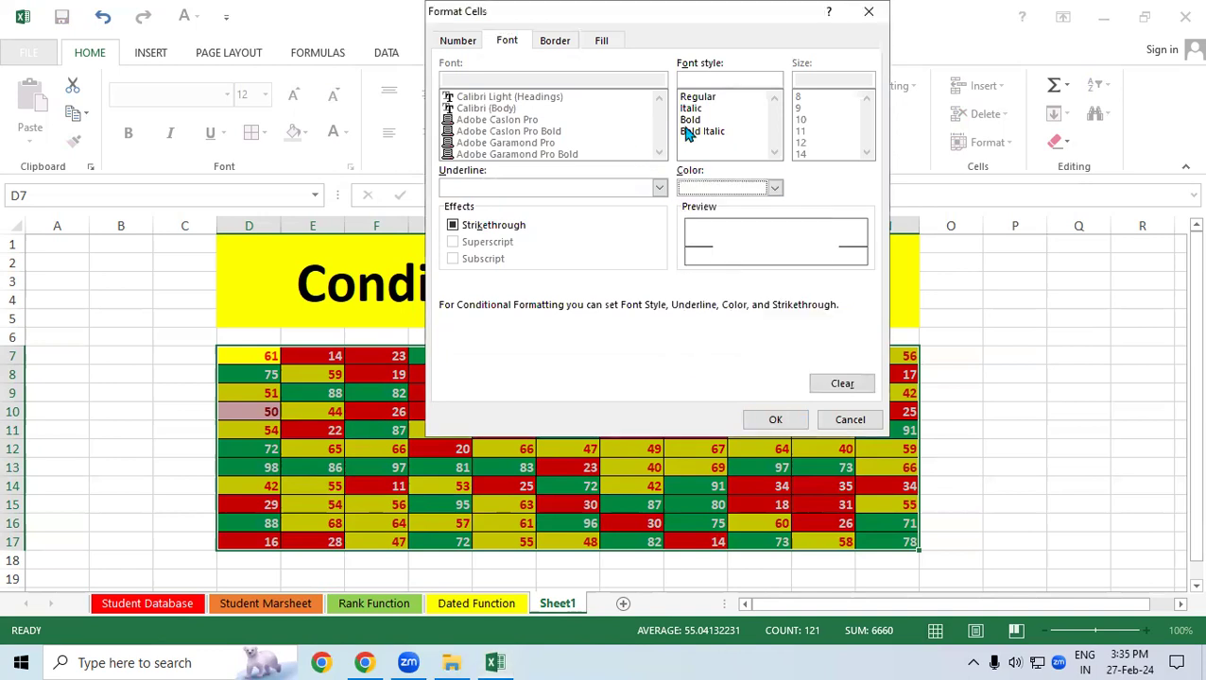
left_click(687, 132)
left_click(772, 419)
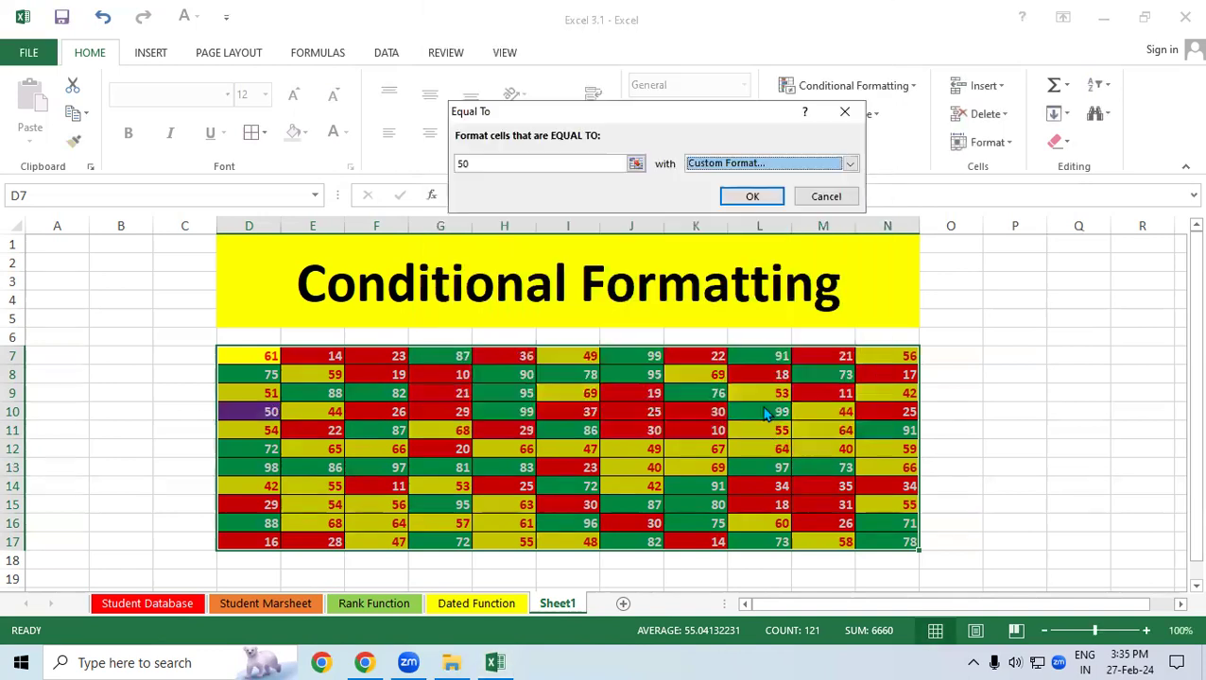
left_click(740, 197)
Check D10, then change cell F12 from 66 to 50
left_click(631, 468)
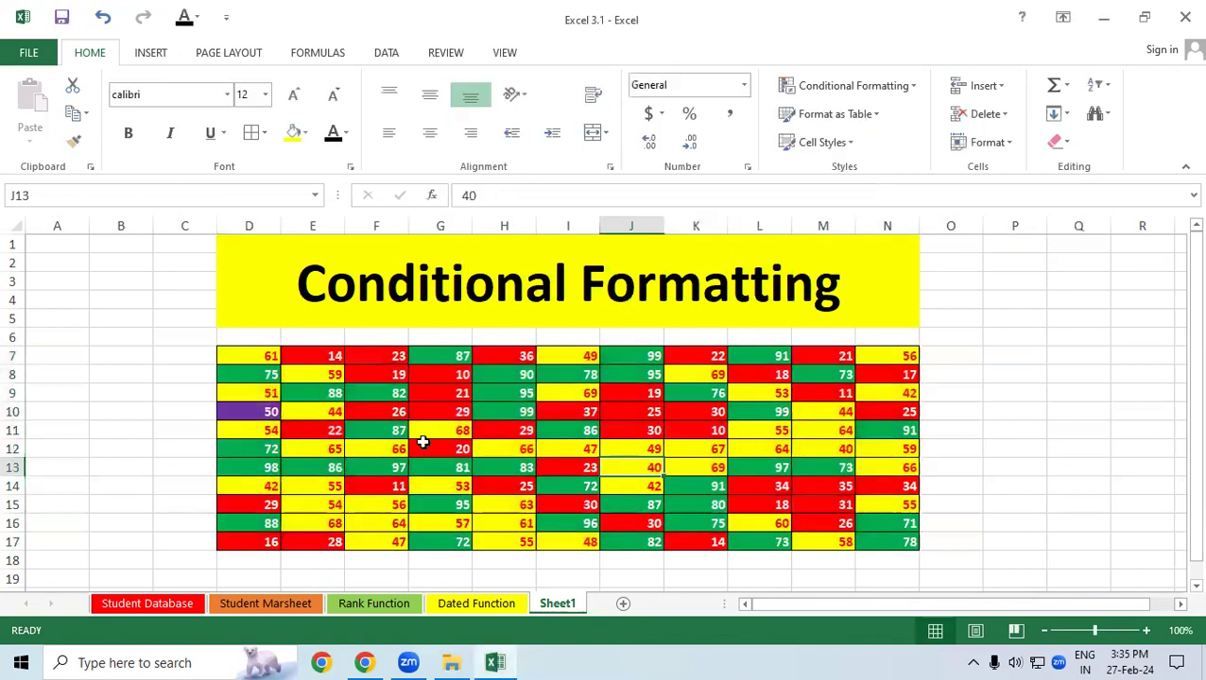
left_click(243, 412)
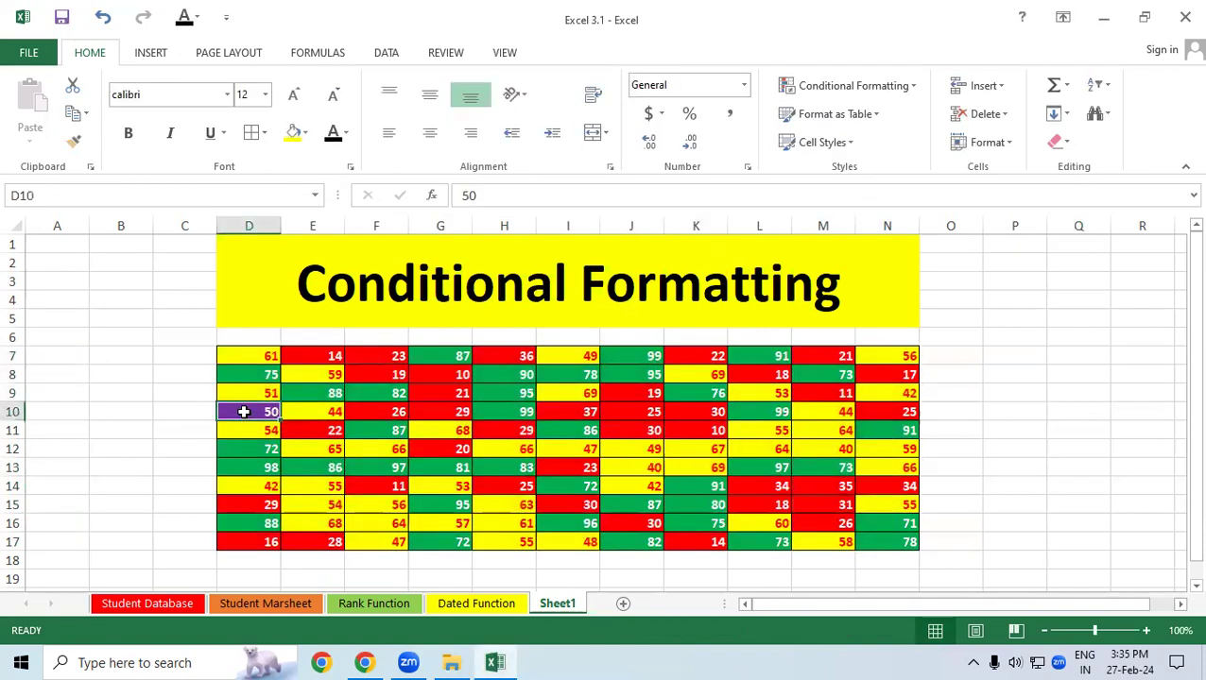
left_click(373, 454)
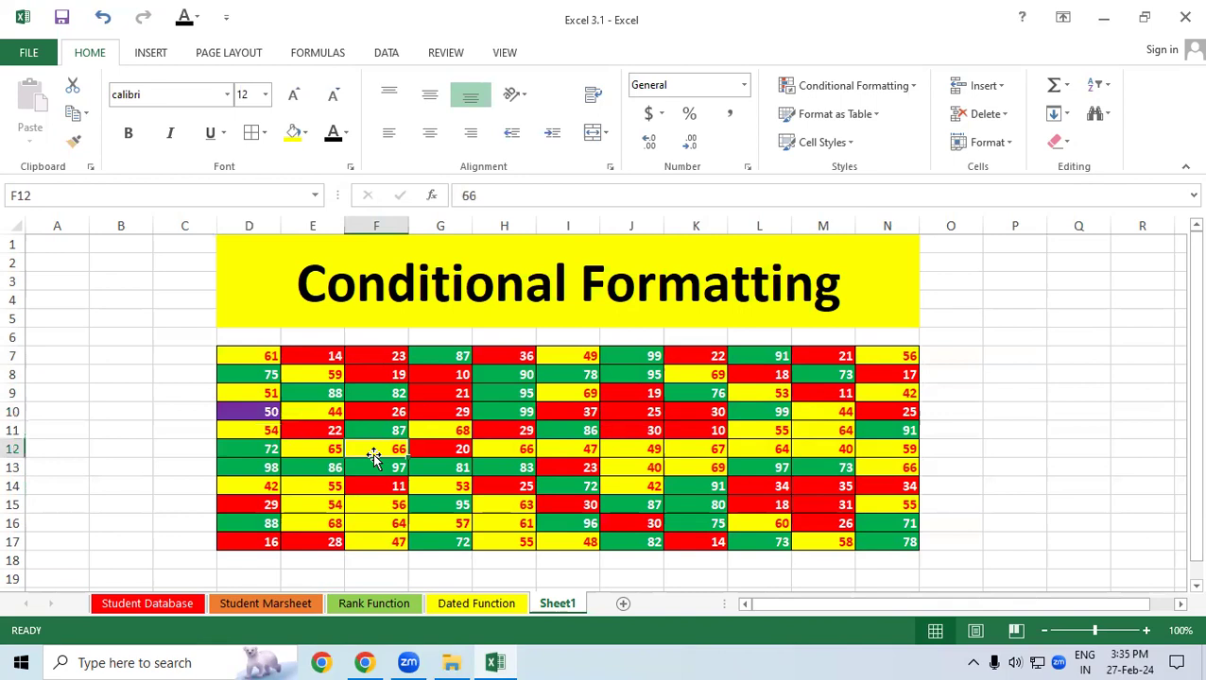
type("50")
key("Return")
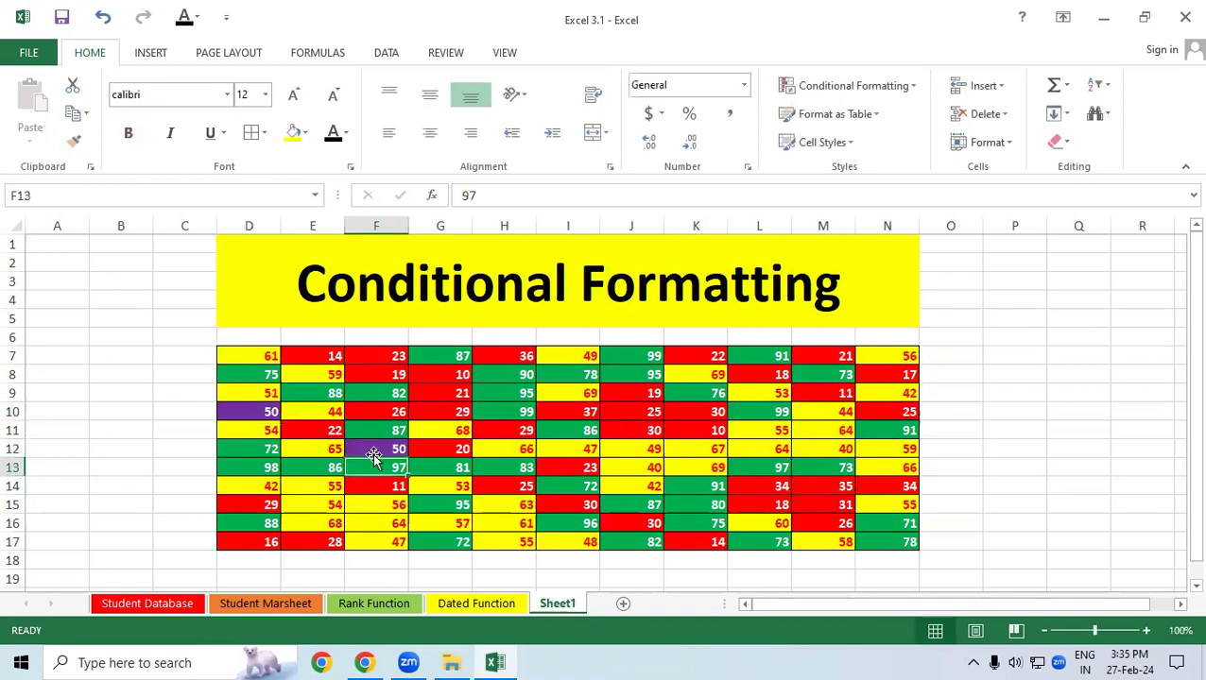
left_click(355, 504)
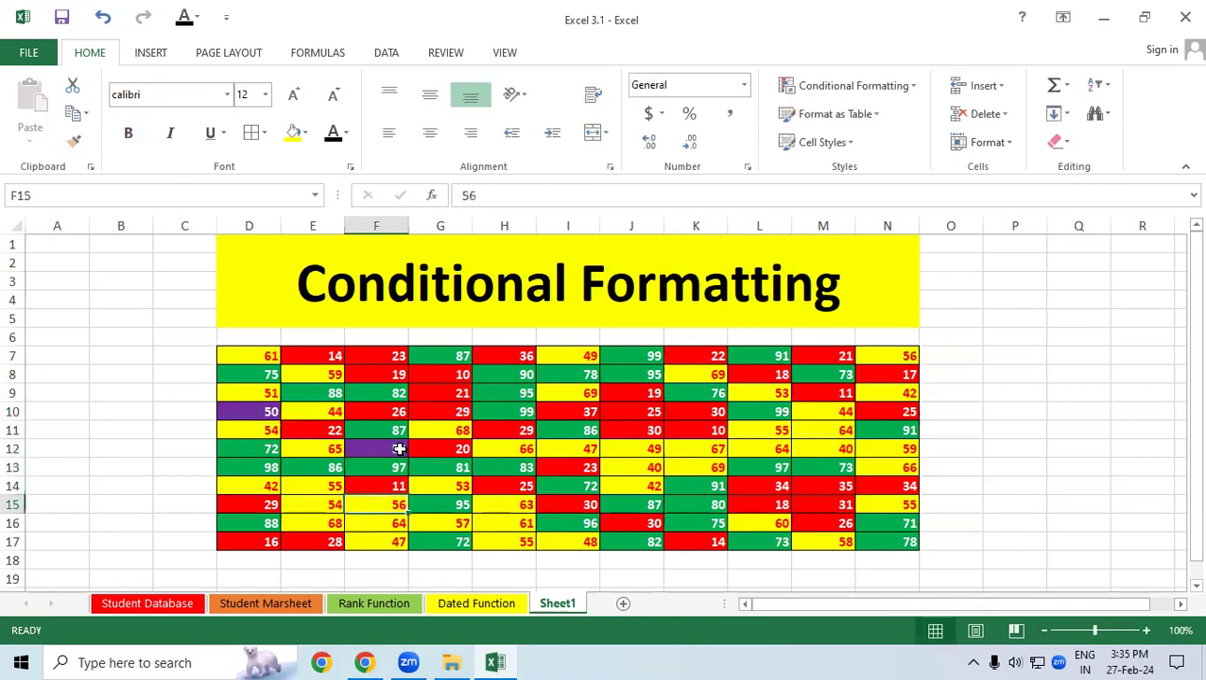
left_click_drag(255, 355, 895, 542)
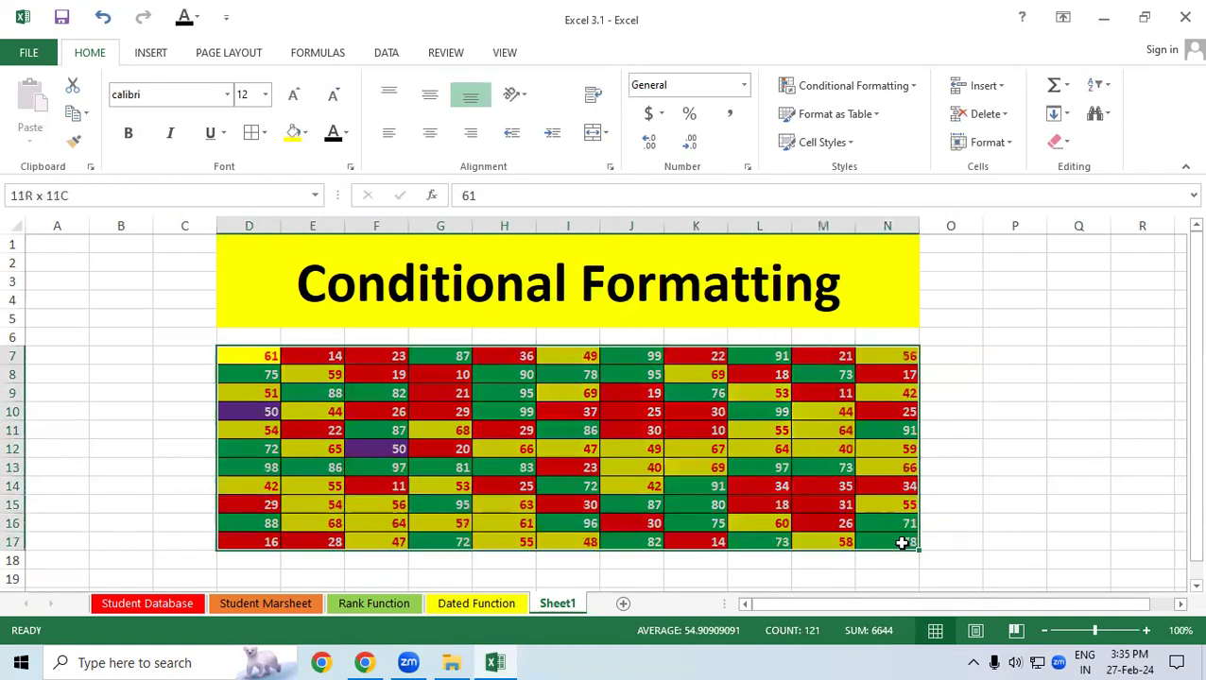
left_click(869, 85)
mouse_move(884, 126)
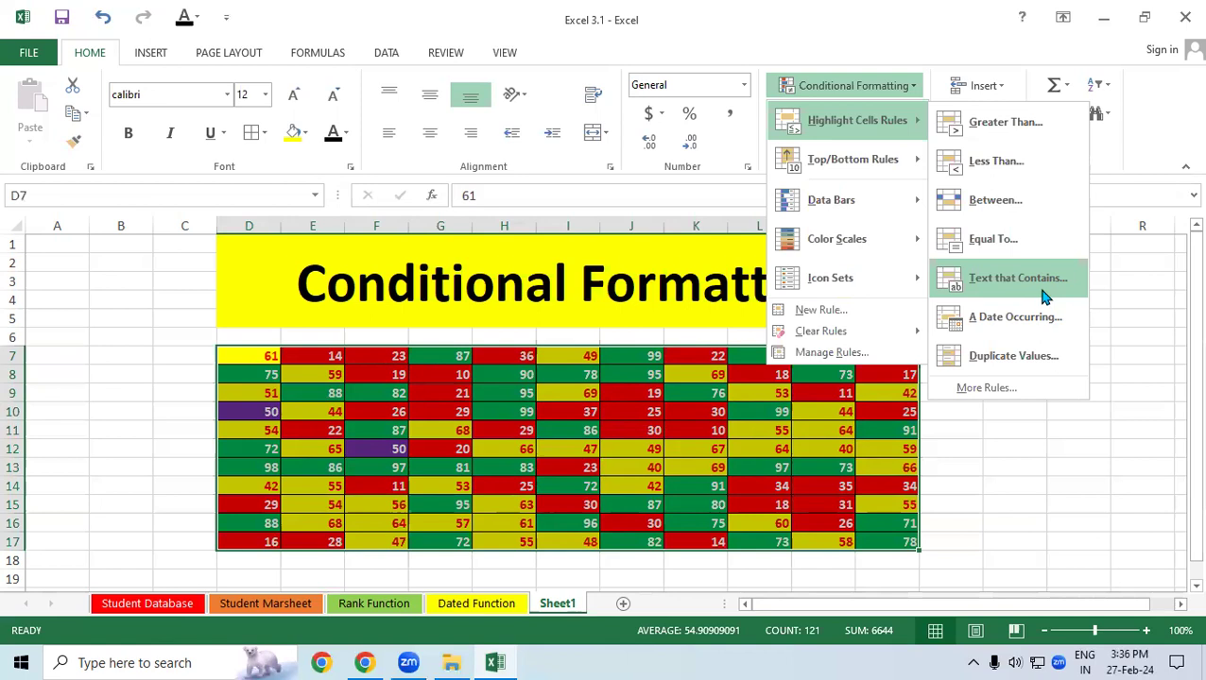
left_click(1081, 534)
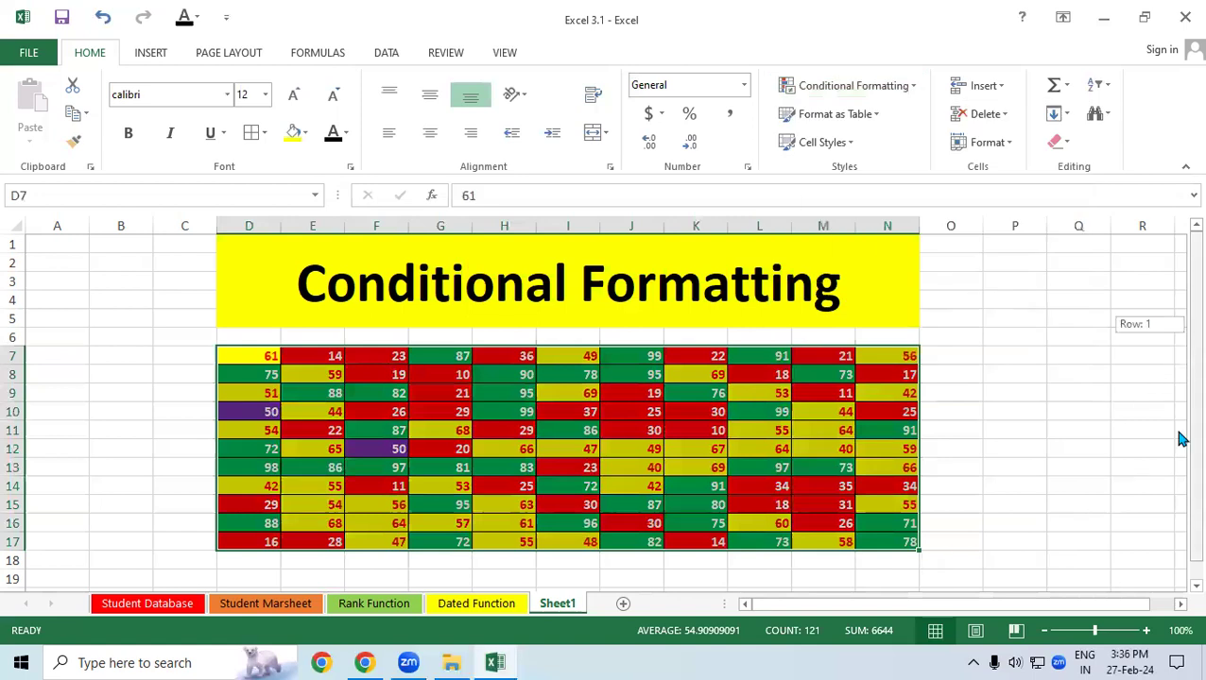
Select D21:M32 below the grid and give every cell borders with All Borders
left_click_drag(1181, 438, 1181, 598)
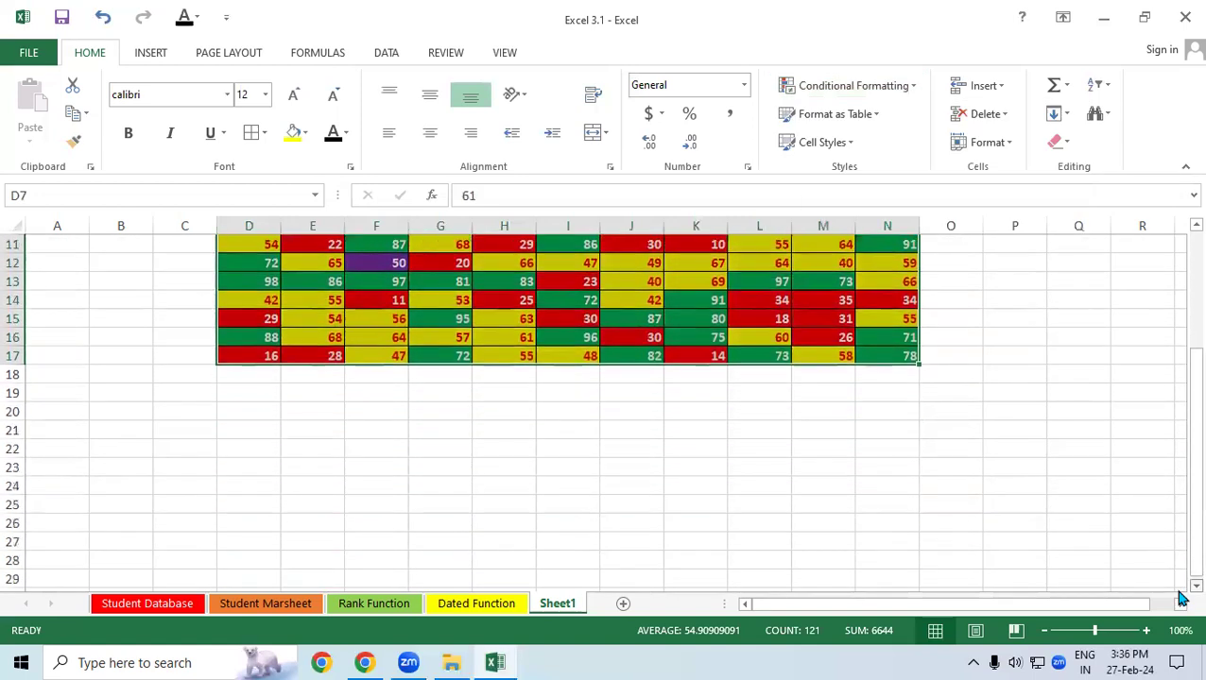
scroll(1181, 597, "down", 3)
mouse_move(238, 274)
left_mouse_down()
mouse_move(553, 483)
mouse_move(820, 493)
left_mouse_up()
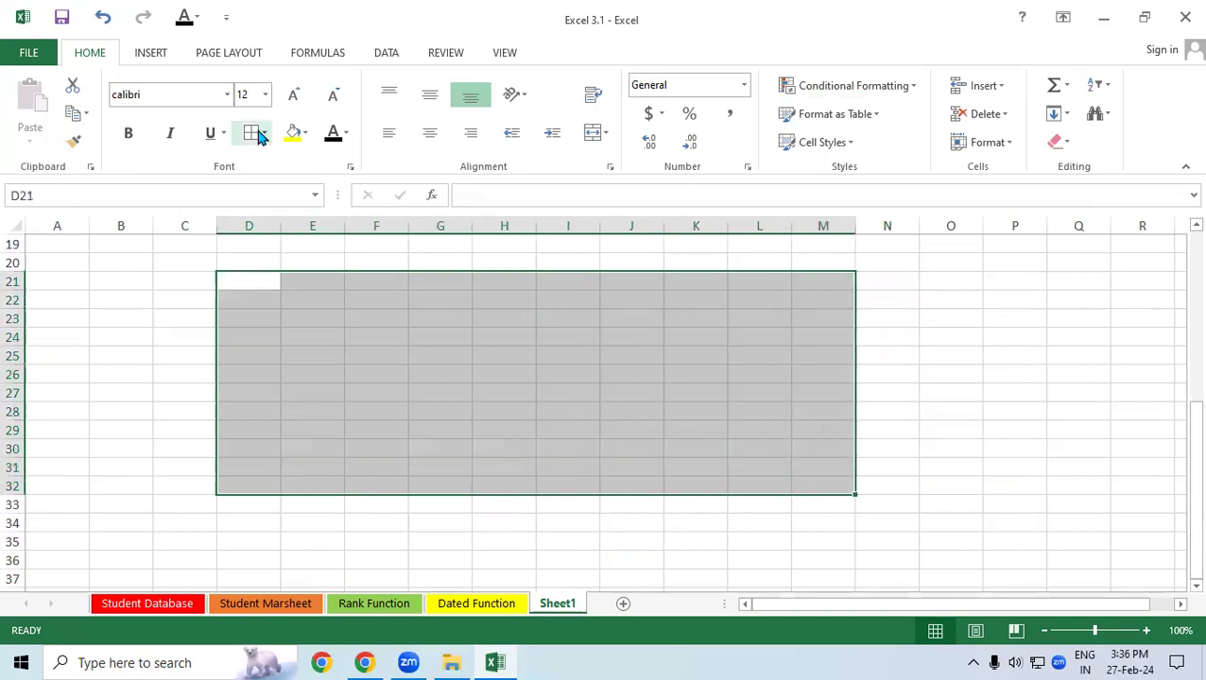
left_click(262, 134)
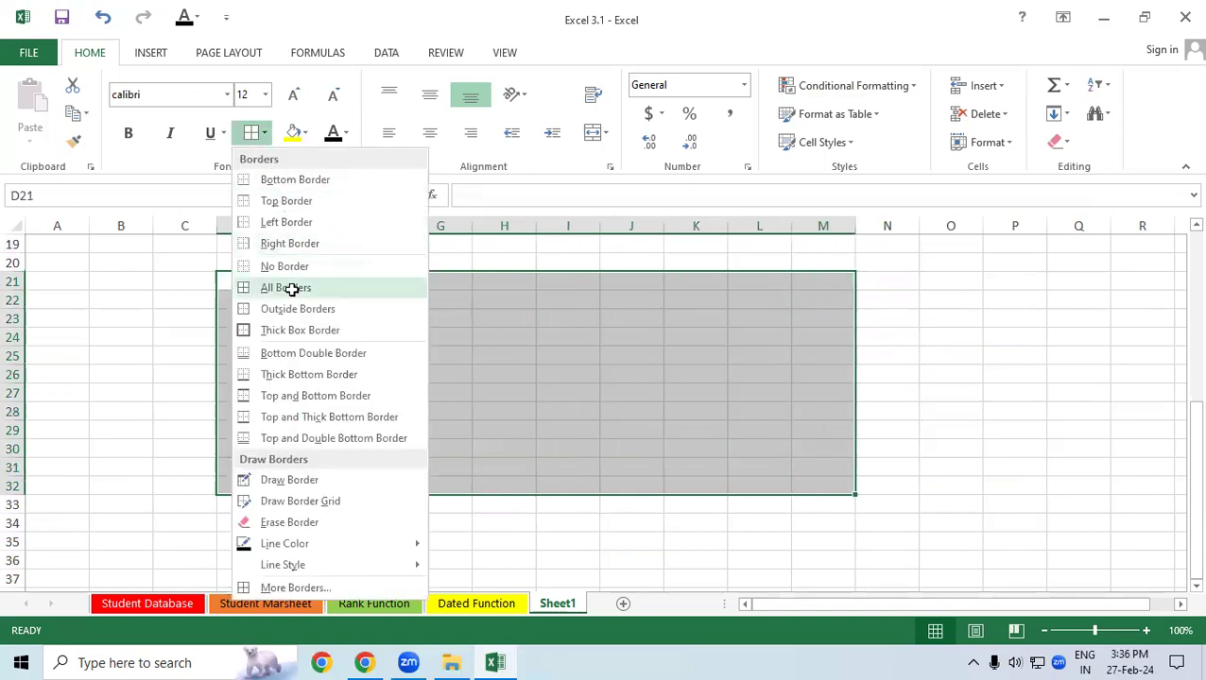
left_click(288, 288)
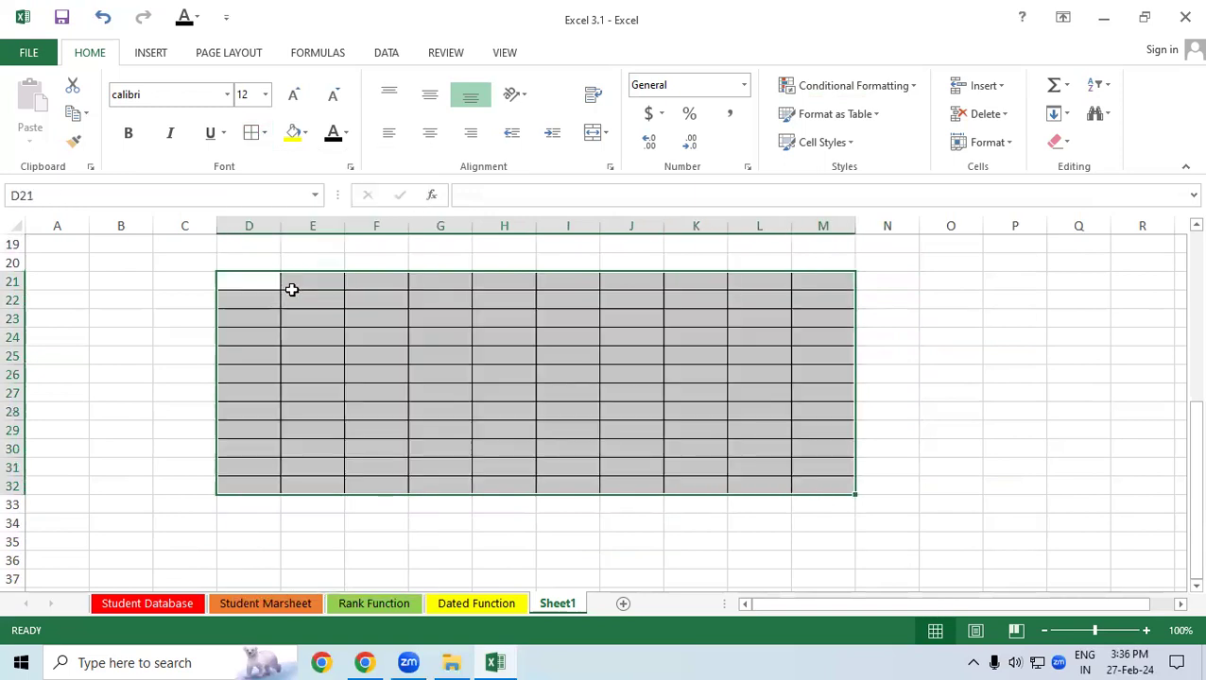
left_click(318, 390)
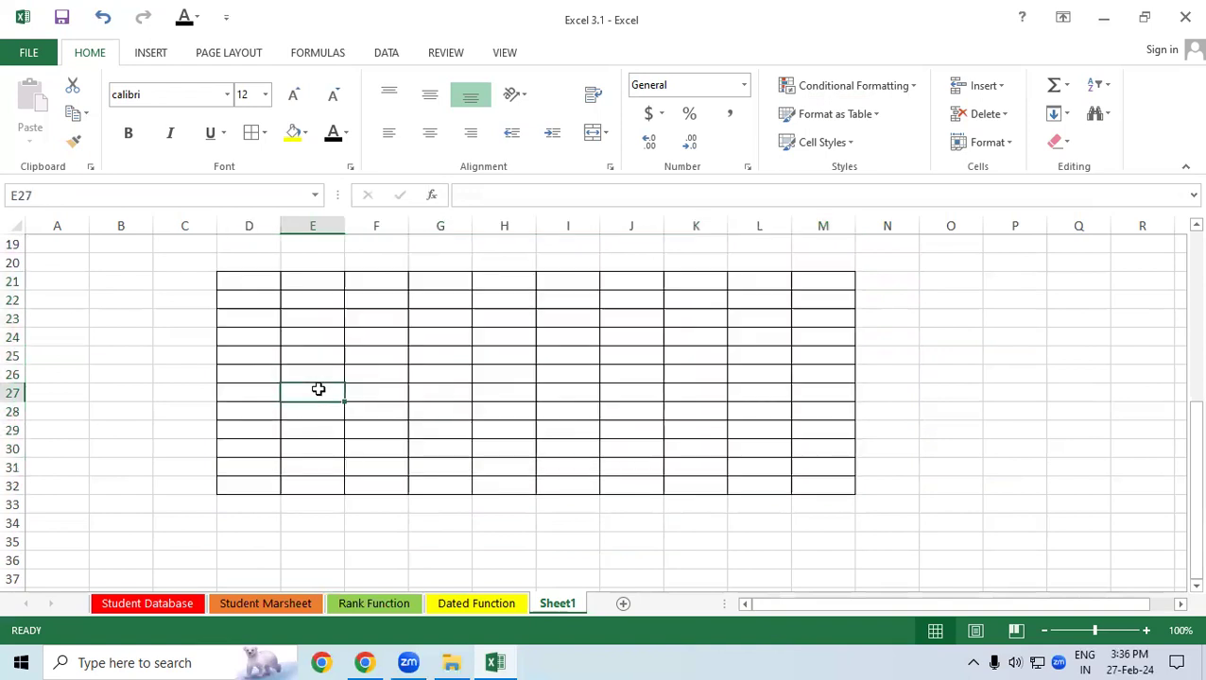
Enter the trial letters P, A and L in cells D21 to D23
left_click(253, 290)
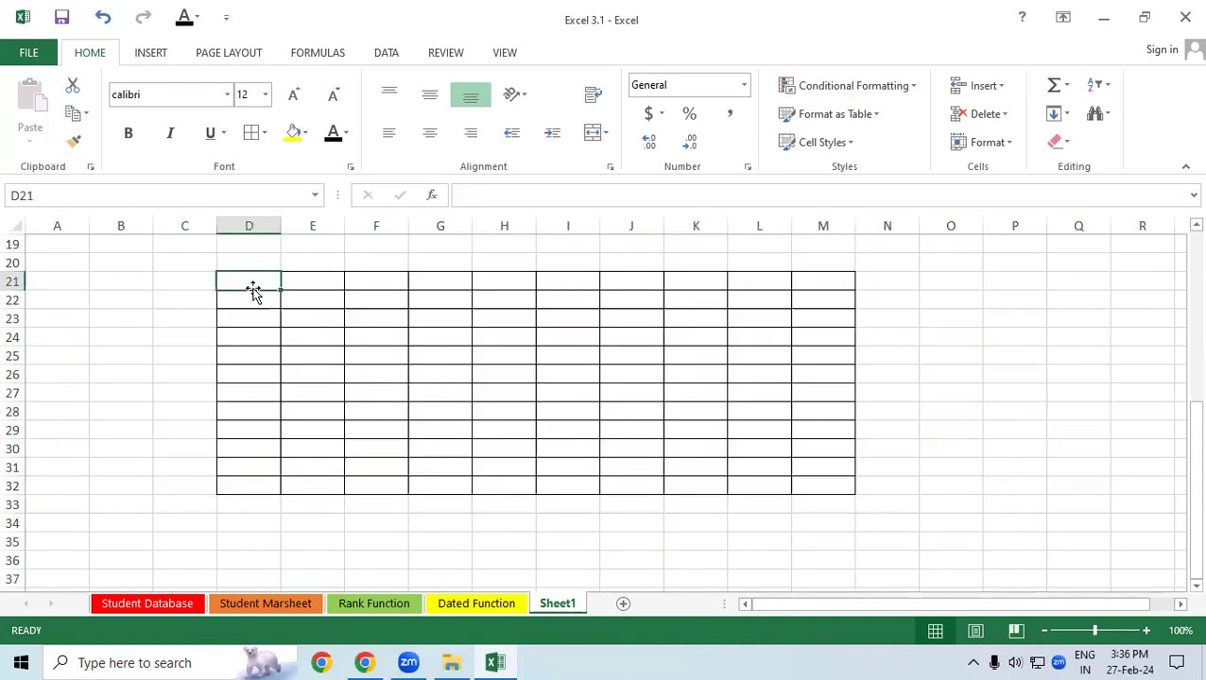
type("P")
key("Return")
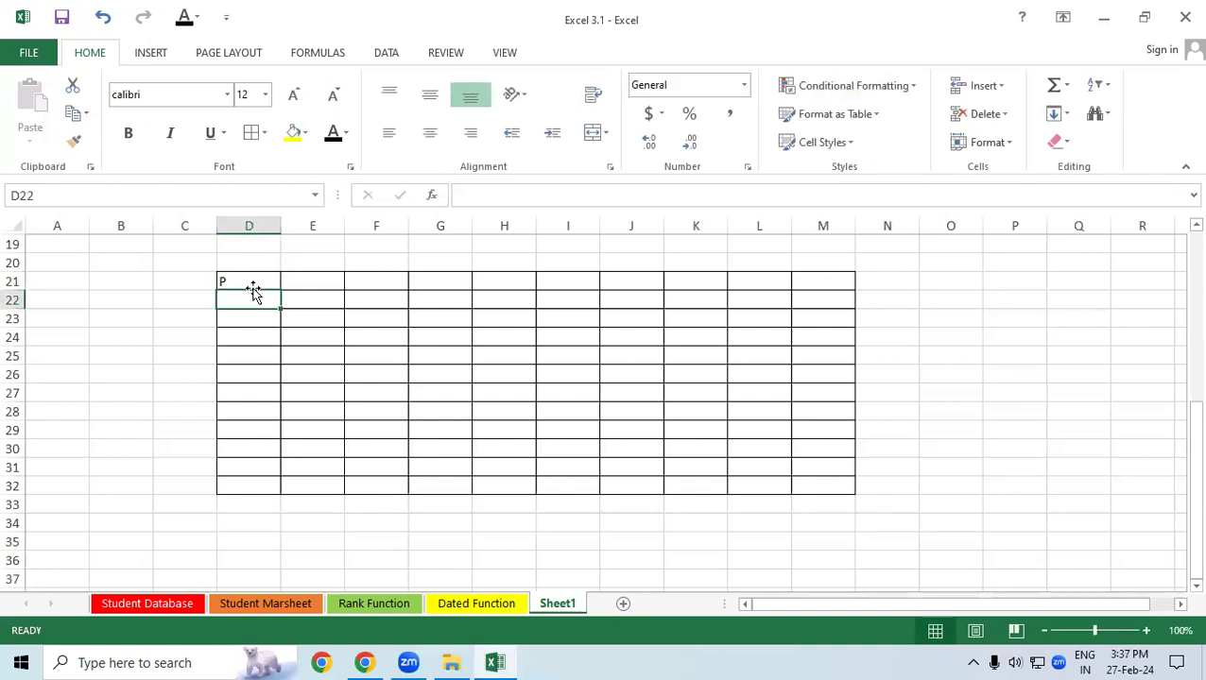
type("A")
key("Return")
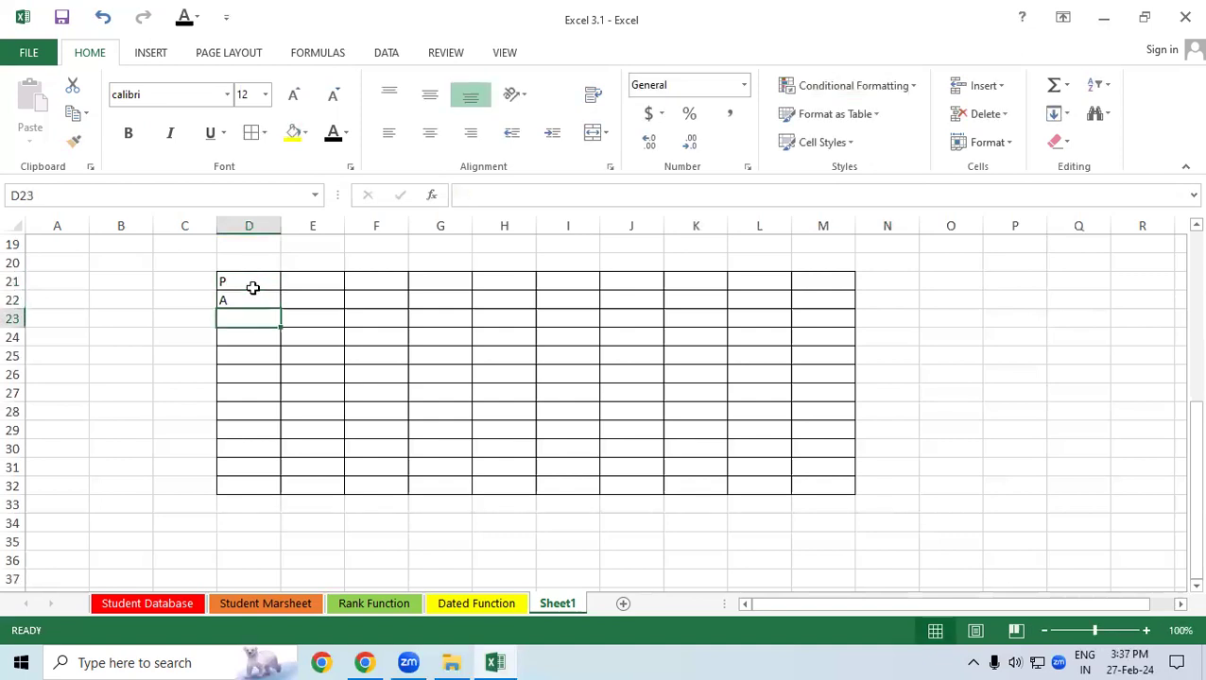
type("L")
key("Return")
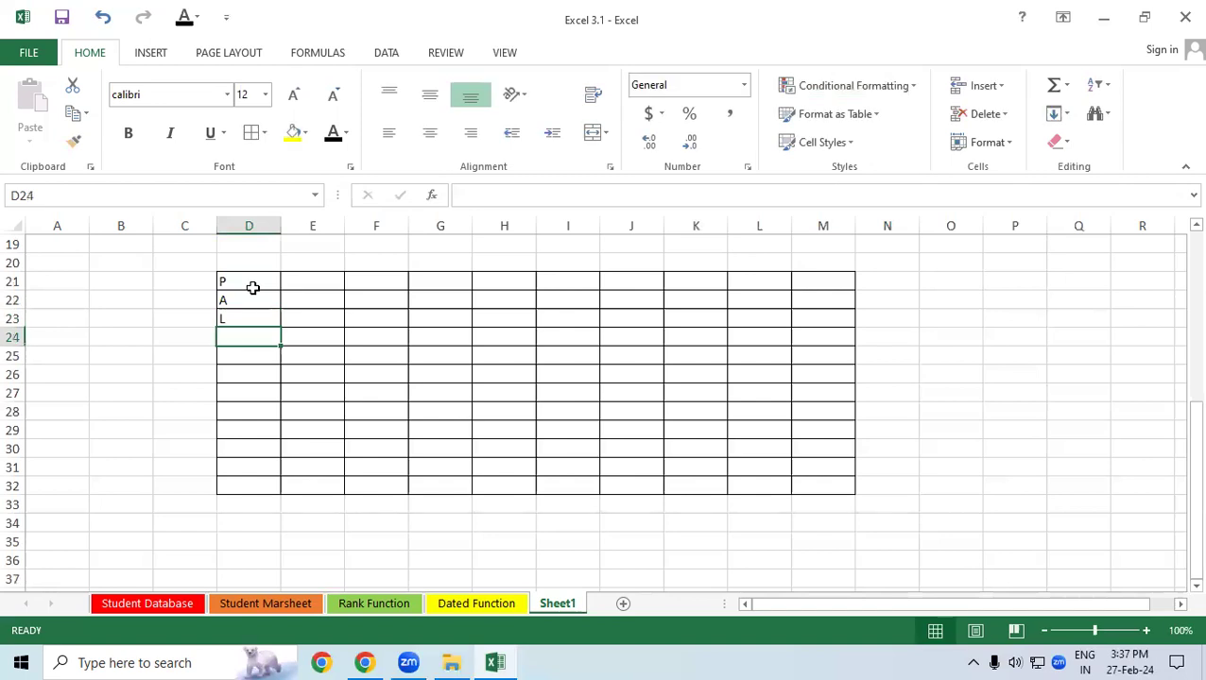
Clear the trial letters and reselect the bordered table D21:M32
left_click_drag(254, 374, 280, 244)
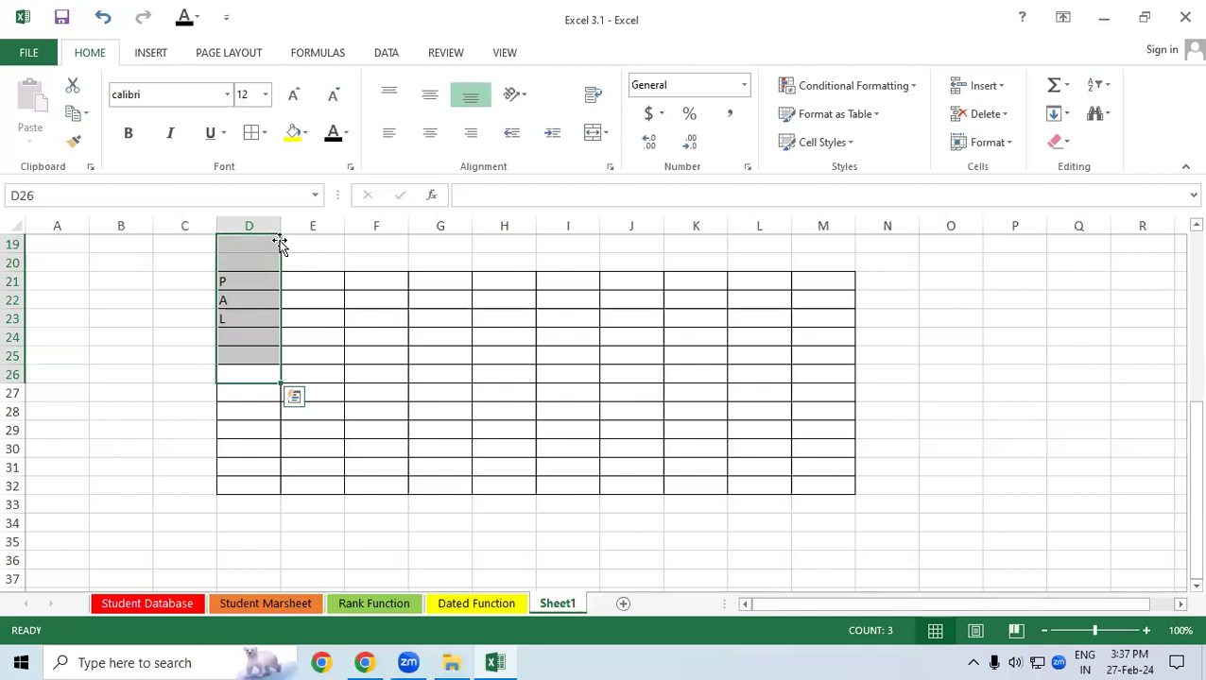
key("Delete")
left_click(294, 294)
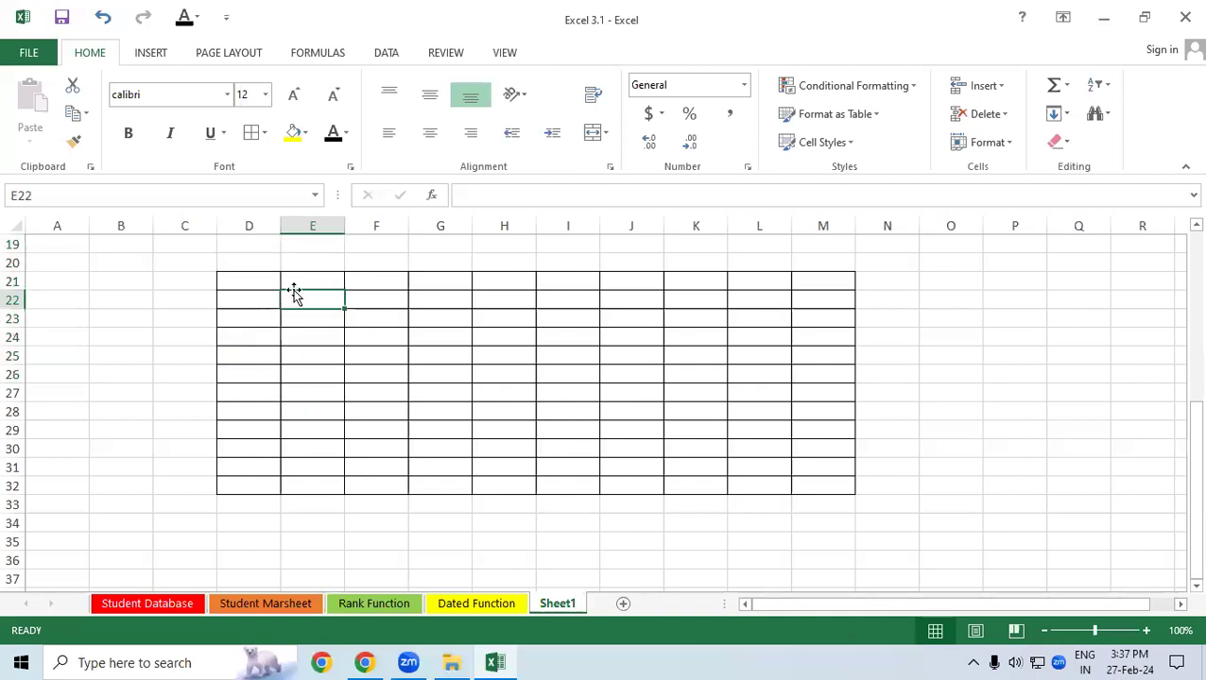
left_click_drag(269, 283, 808, 488)
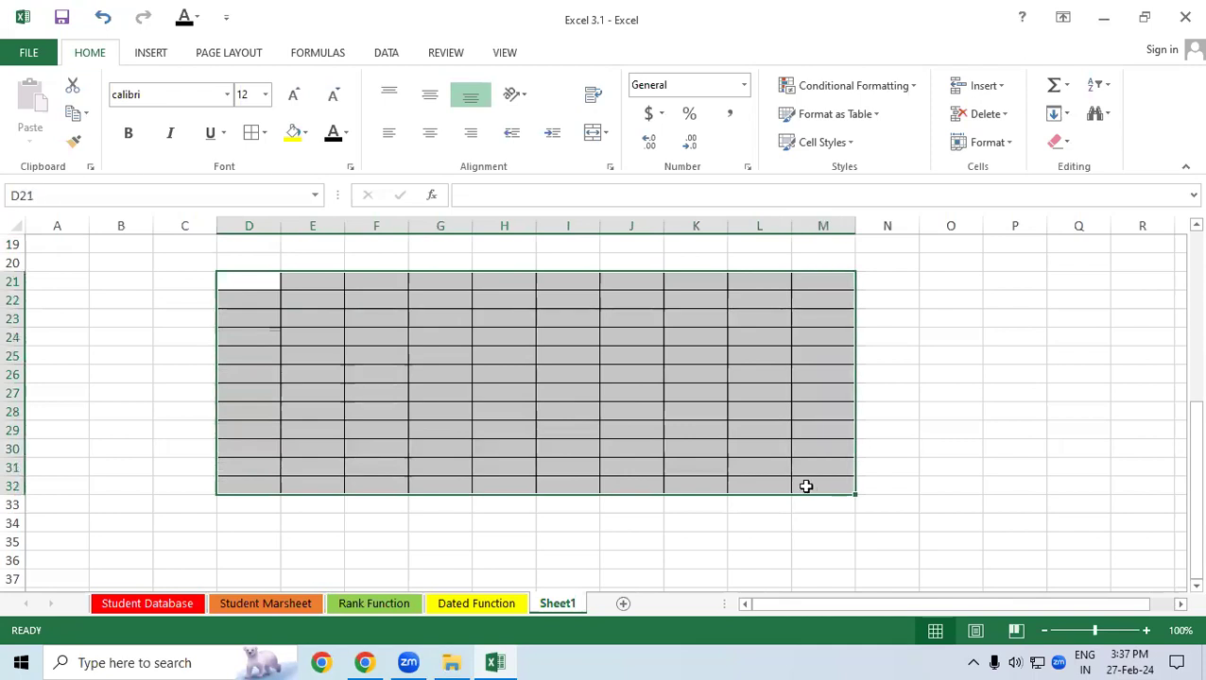
Start a Text That Contains rule for the letter P on the table
left_click(903, 91)
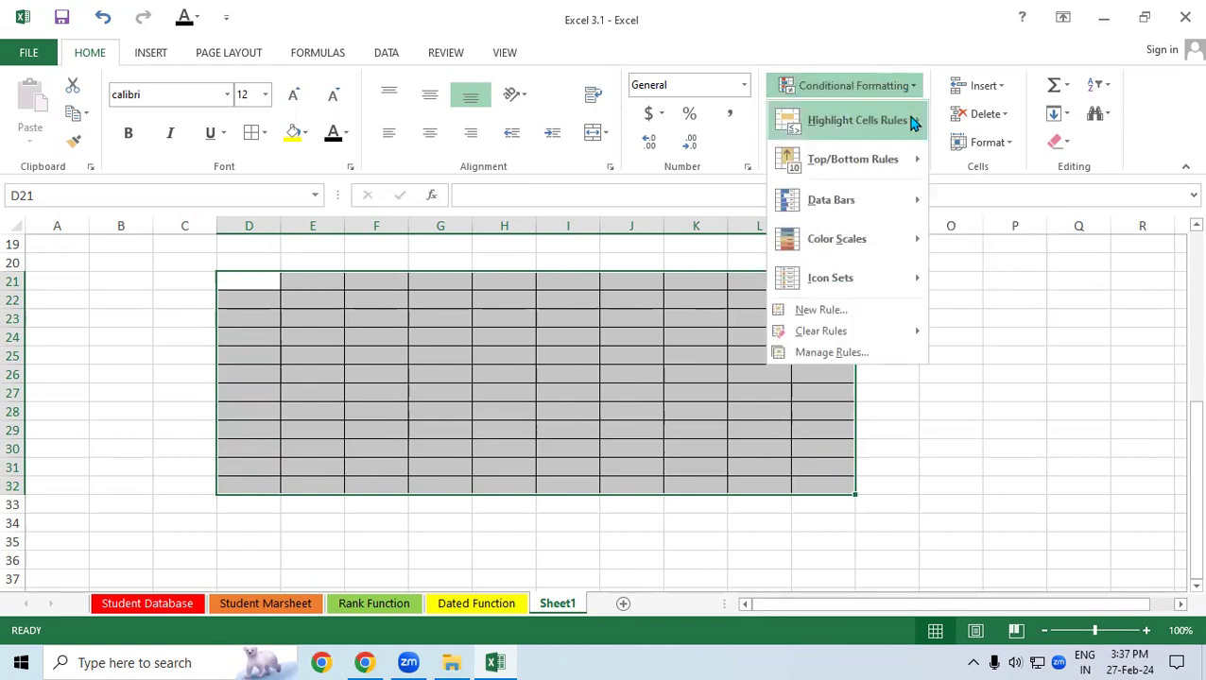
mouse_move(914, 123)
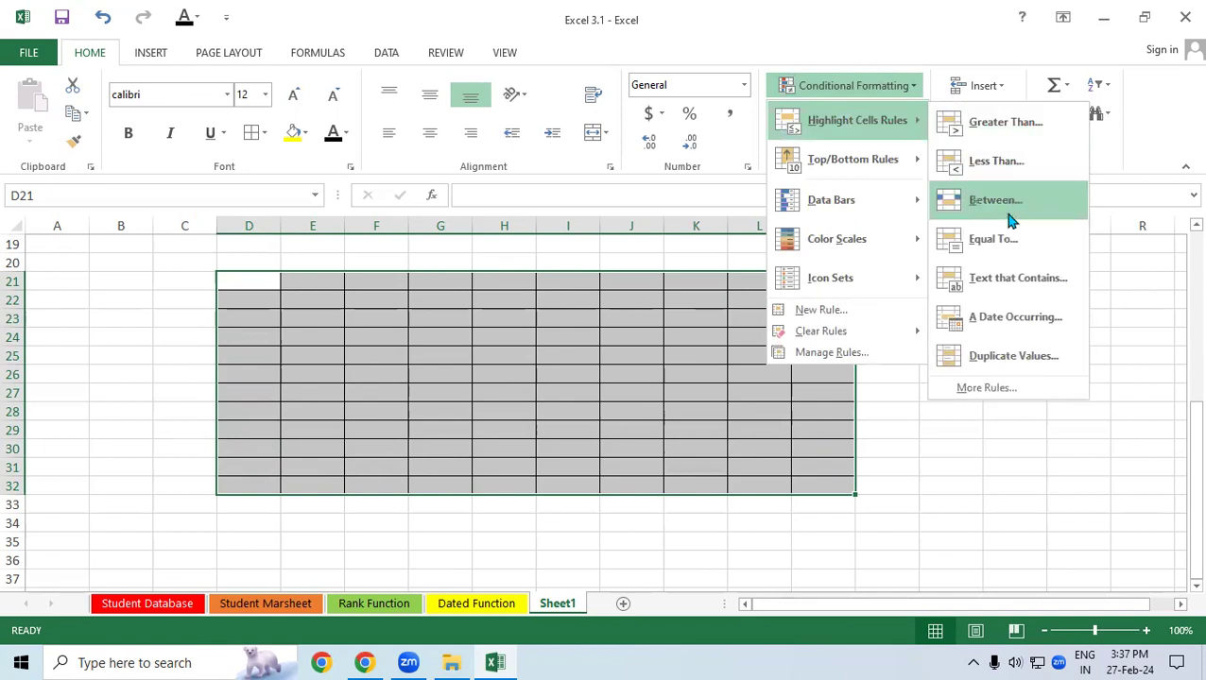
left_click(1005, 286)
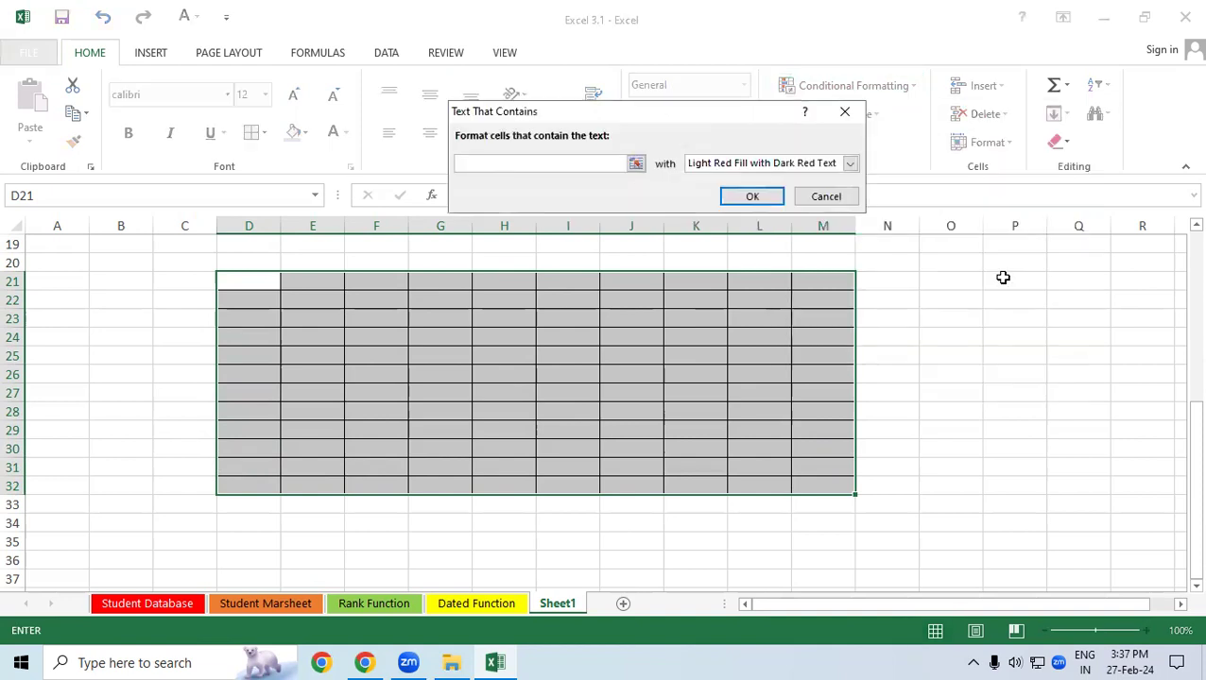
type("P")
Give matching cells bold white text on a green fill and apply the rule
left_click(850, 163)
left_click(753, 248)
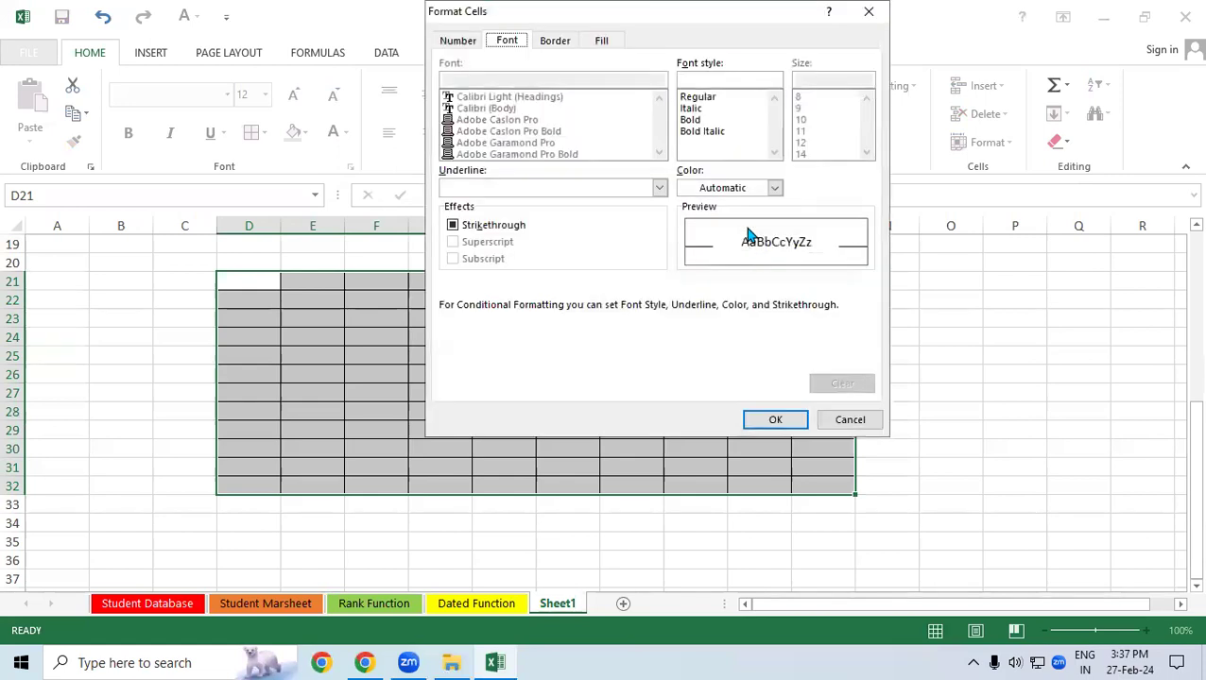
left_click(689, 122)
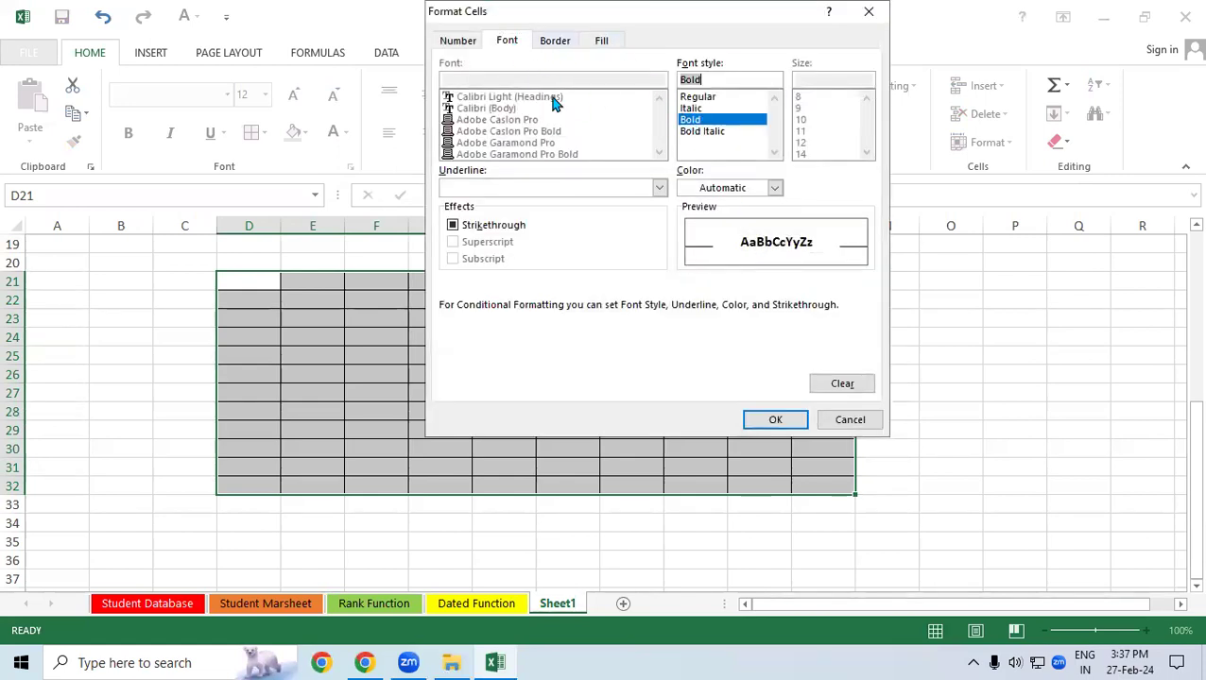
left_click(774, 188)
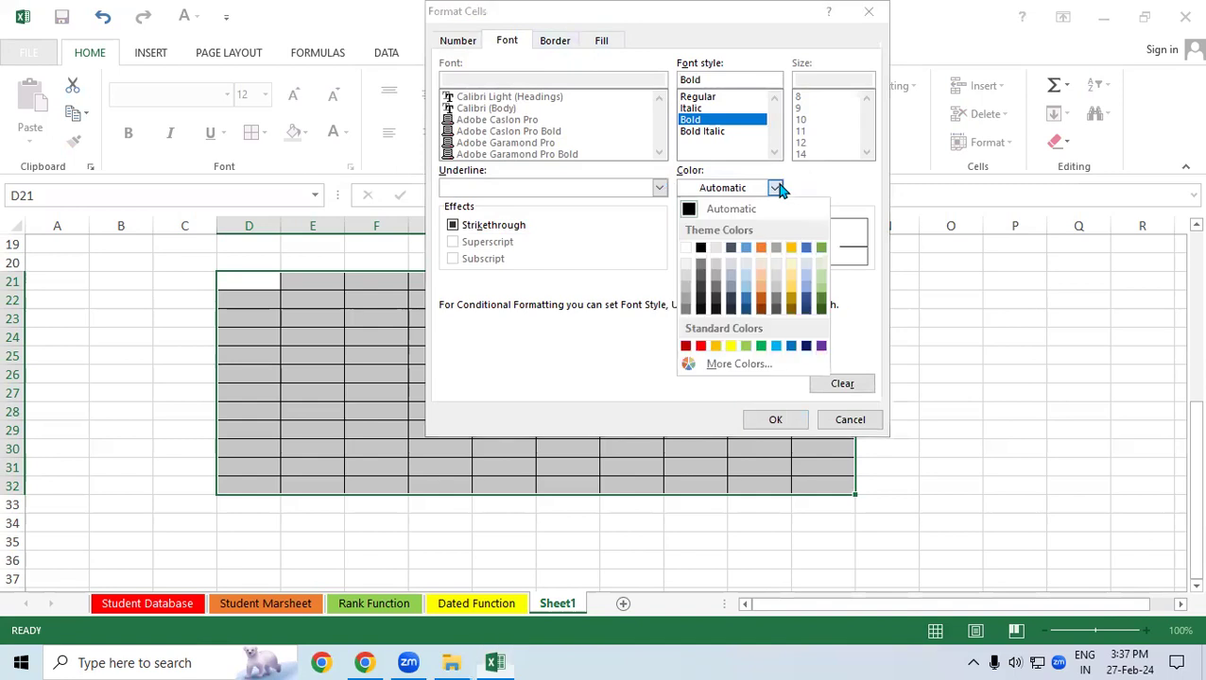
left_click(691, 251)
left_click(601, 41)
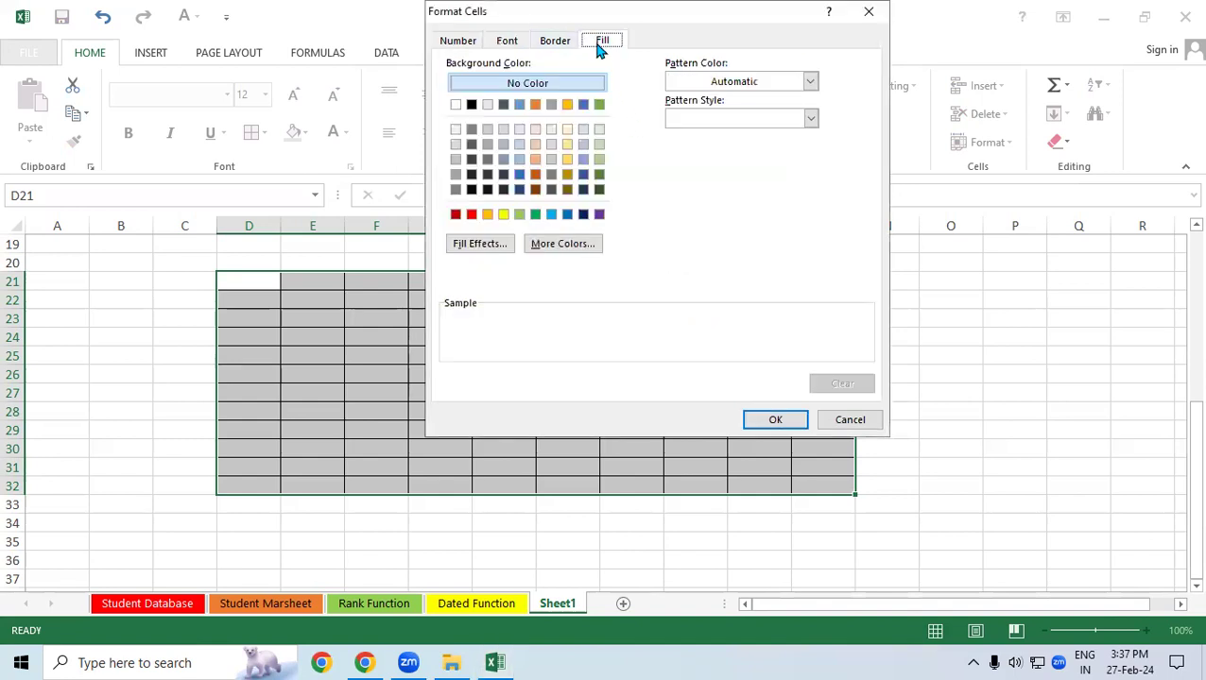
left_click(535, 217)
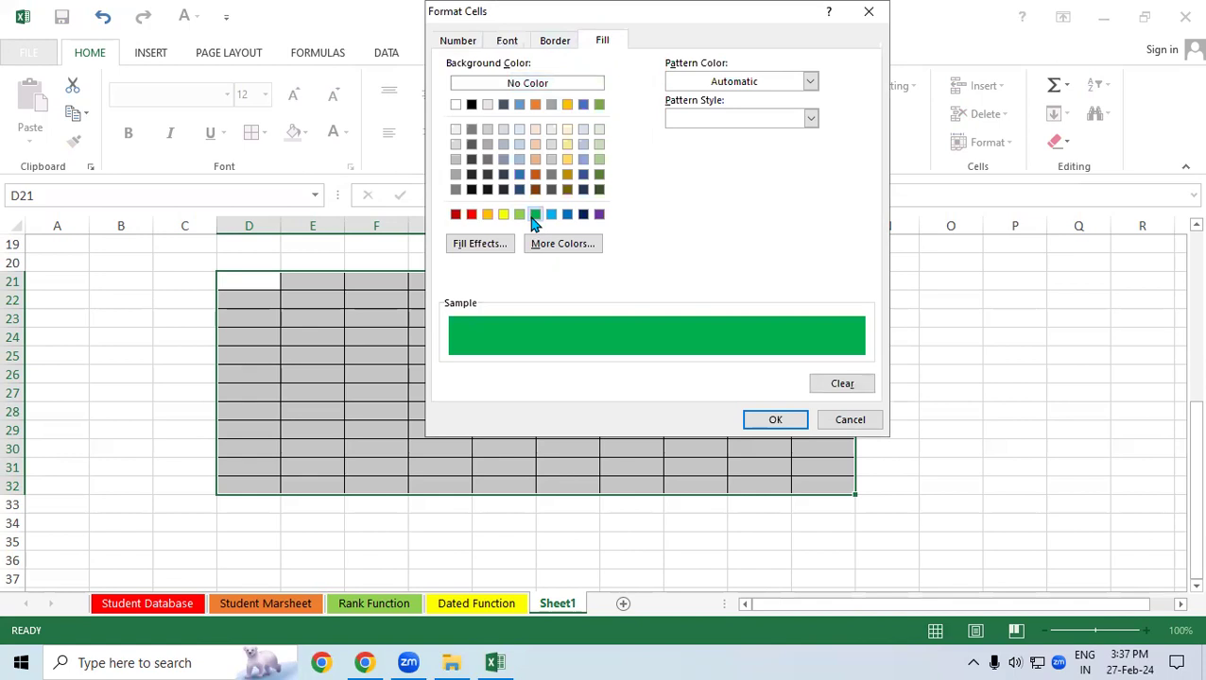
left_click(756, 421)
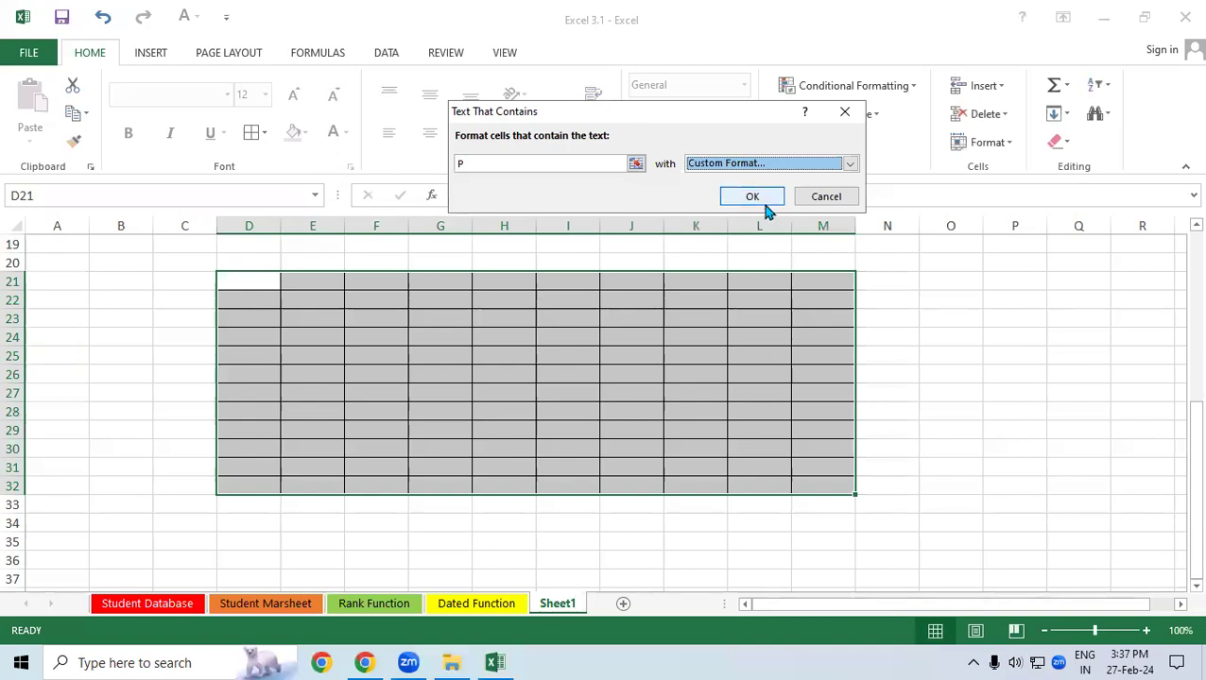
left_click(756, 197)
left_click(329, 369)
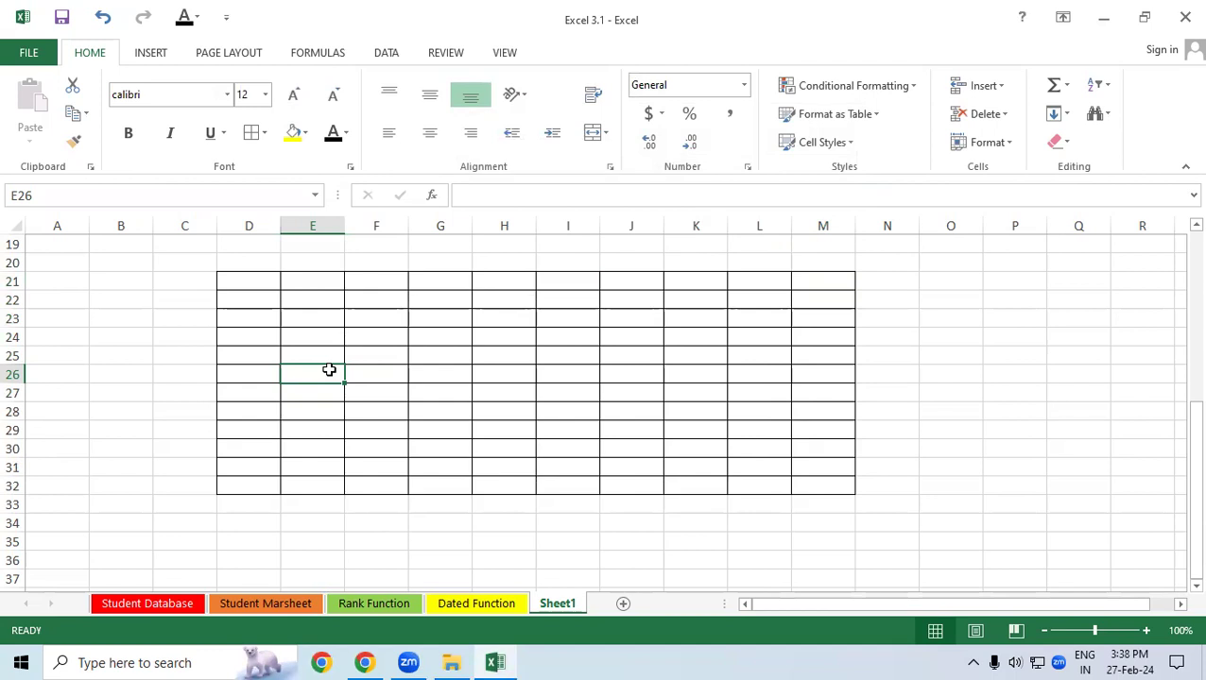
Enter test P values in cells E26 to E29 and H28
type("P")
key("Return")
type("P")
key("Return")
type("P P")
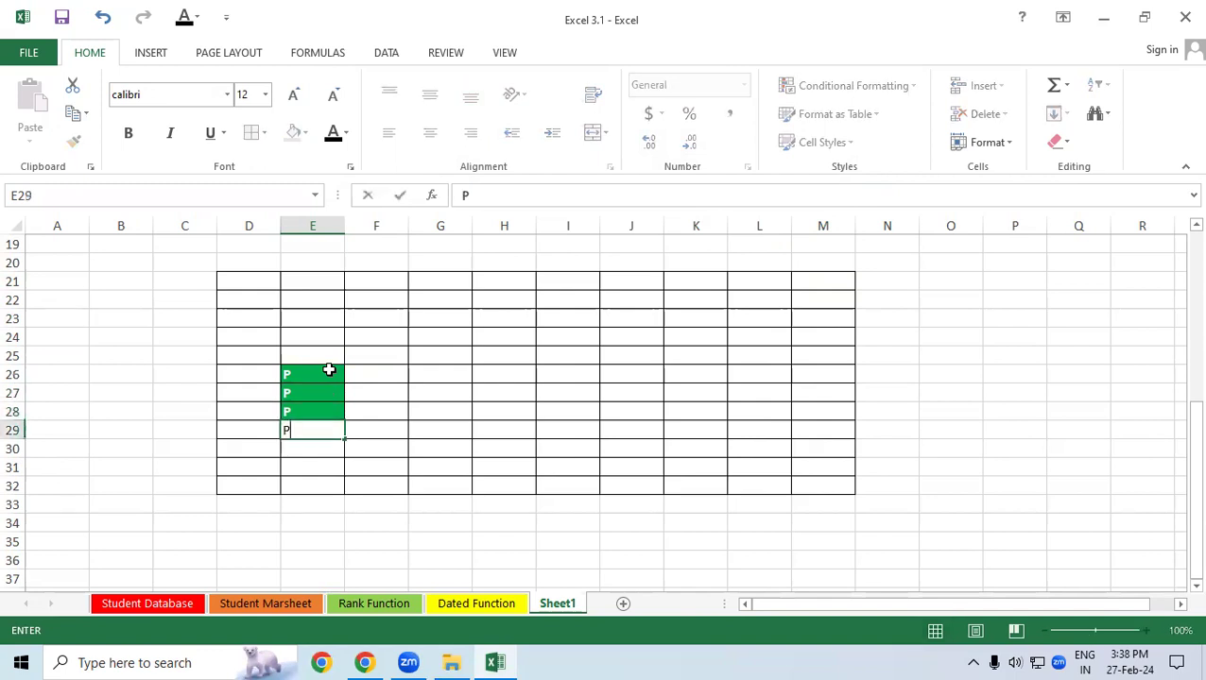
key("Right")
key("Right")
Enter P in L26 and a plain A in L27
key("Right")
key("Up")
type("P")
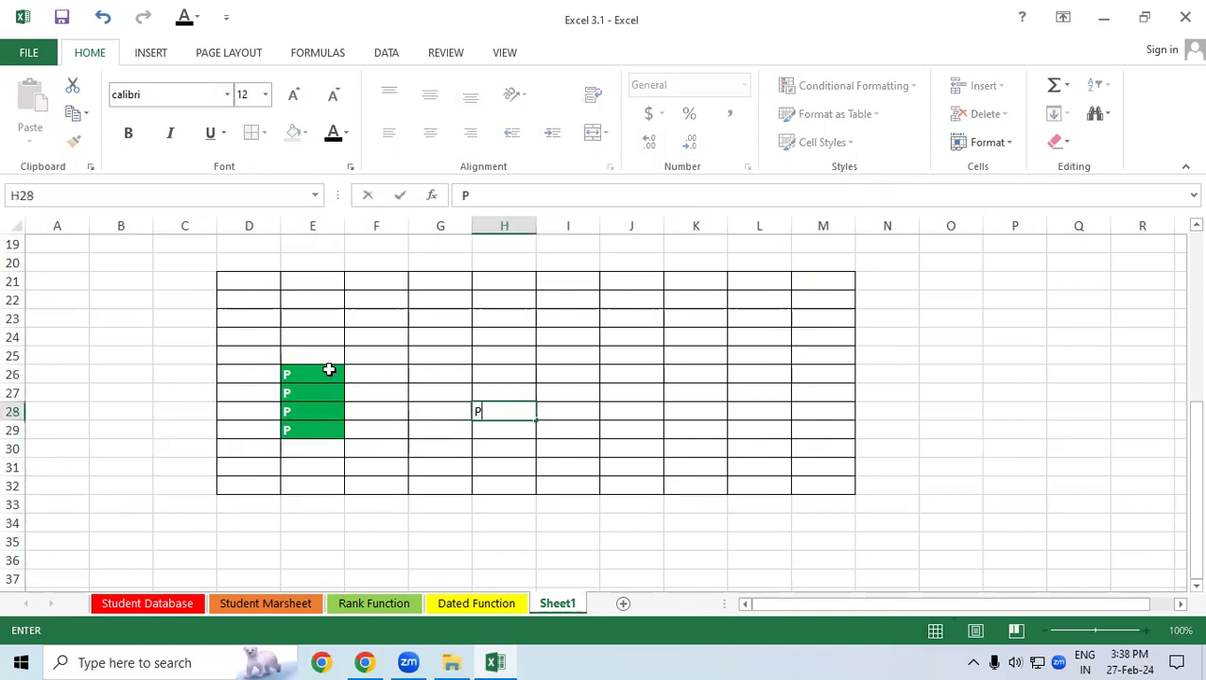
key("Return")
key("Right")
key("Right")
key("Right")
key("Right")
key("Up")
key("Up")
key("Up")
type("P")
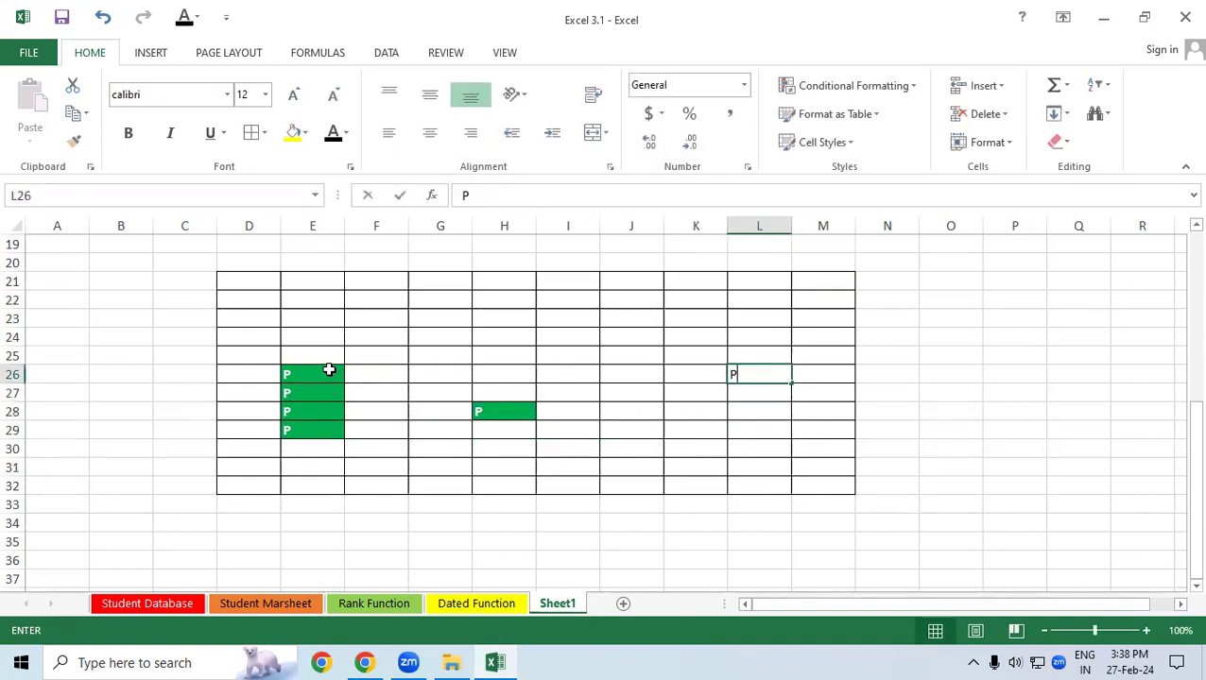
key("Return")
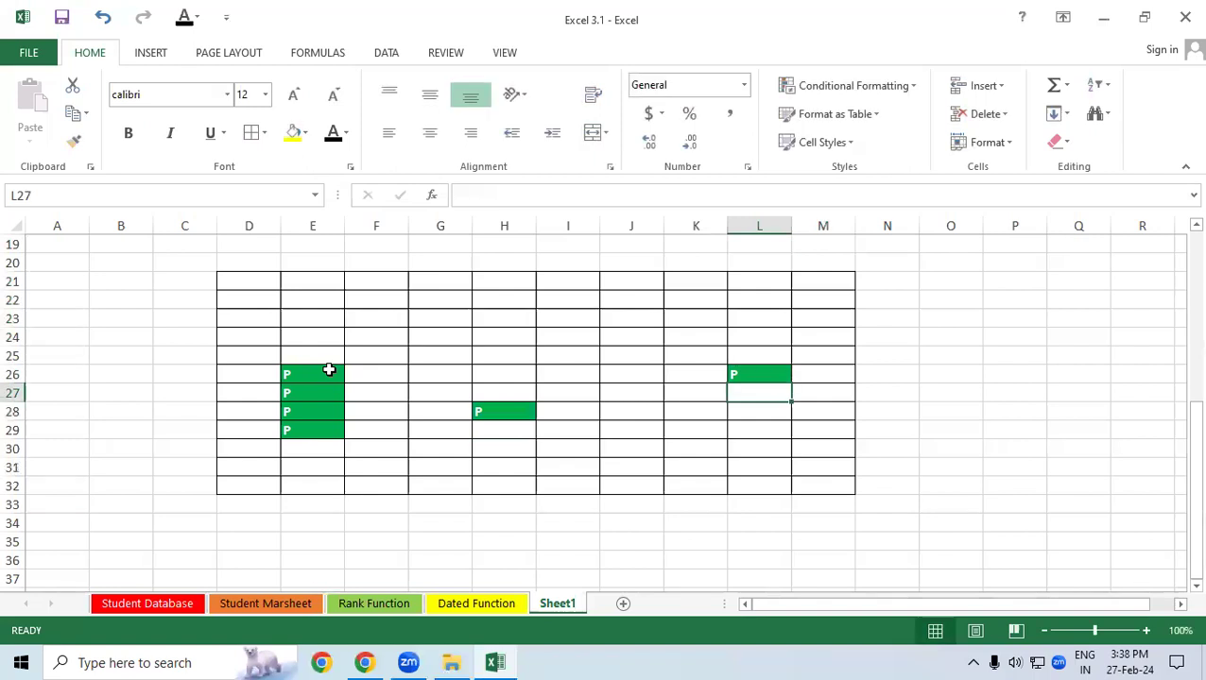
type("A")
key("Return")
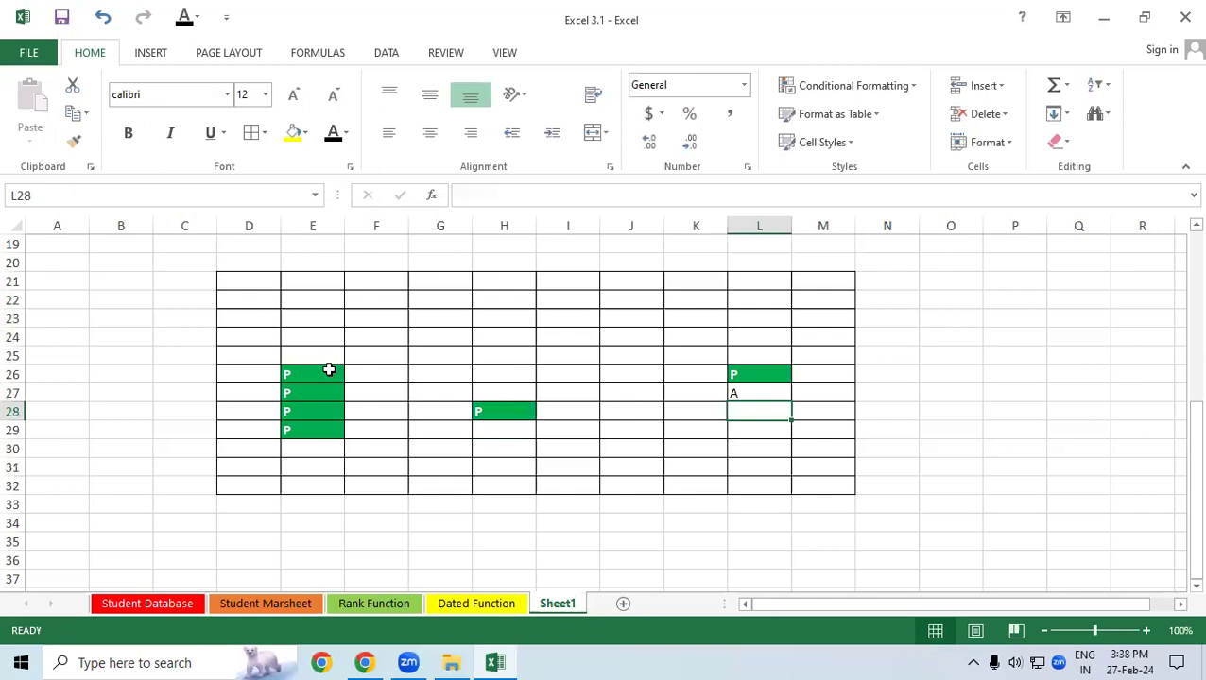
Select D21:M32 and start a Text That Contains rule for A with a custom format
mouse_move(245, 282)
left_mouse_down()
mouse_move(727, 503)
mouse_move(848, 492)
left_mouse_up()
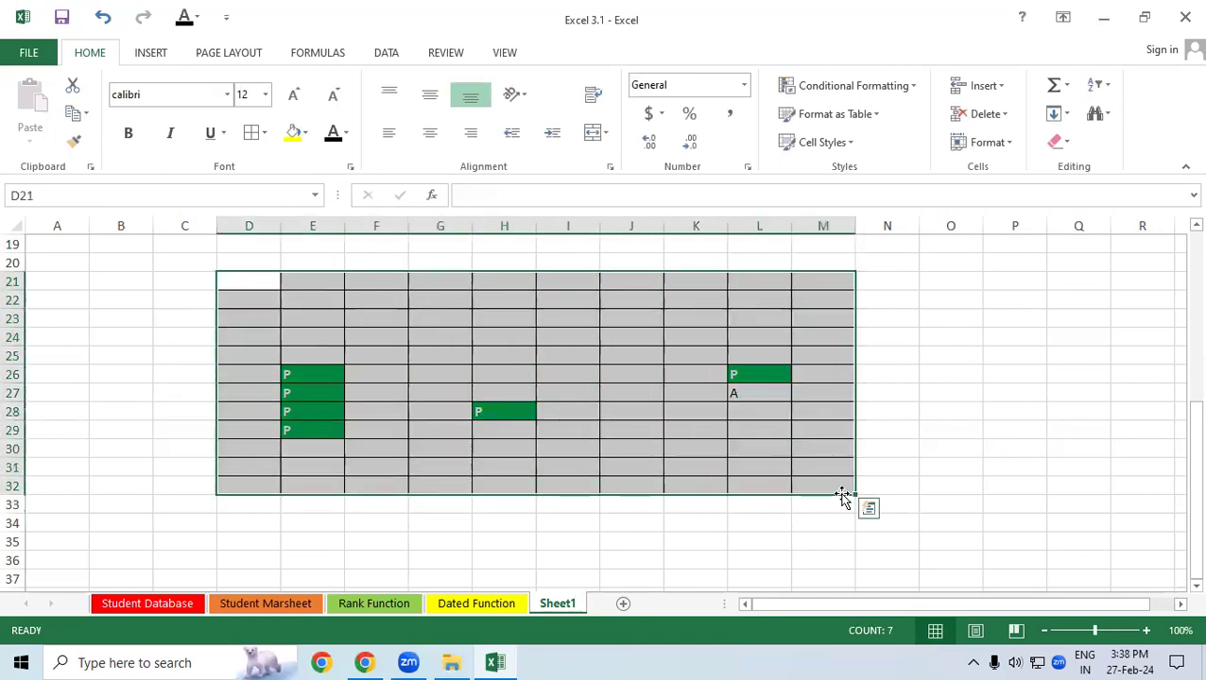
left_click(909, 87)
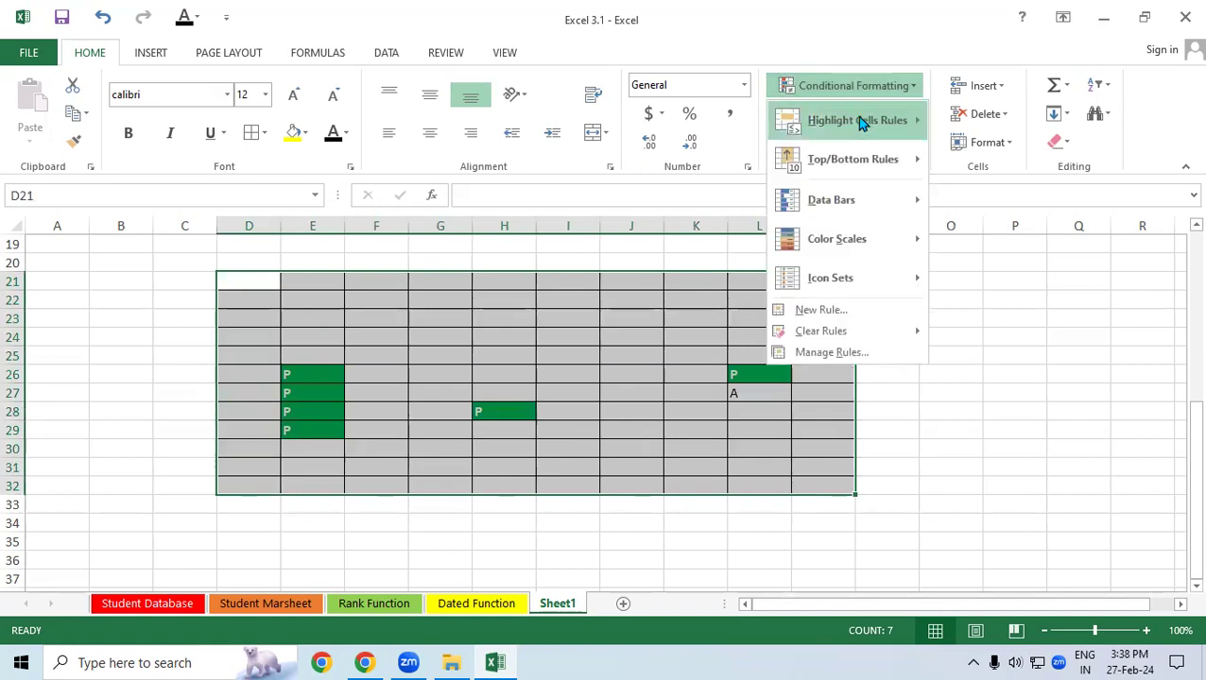
mouse_move(860, 124)
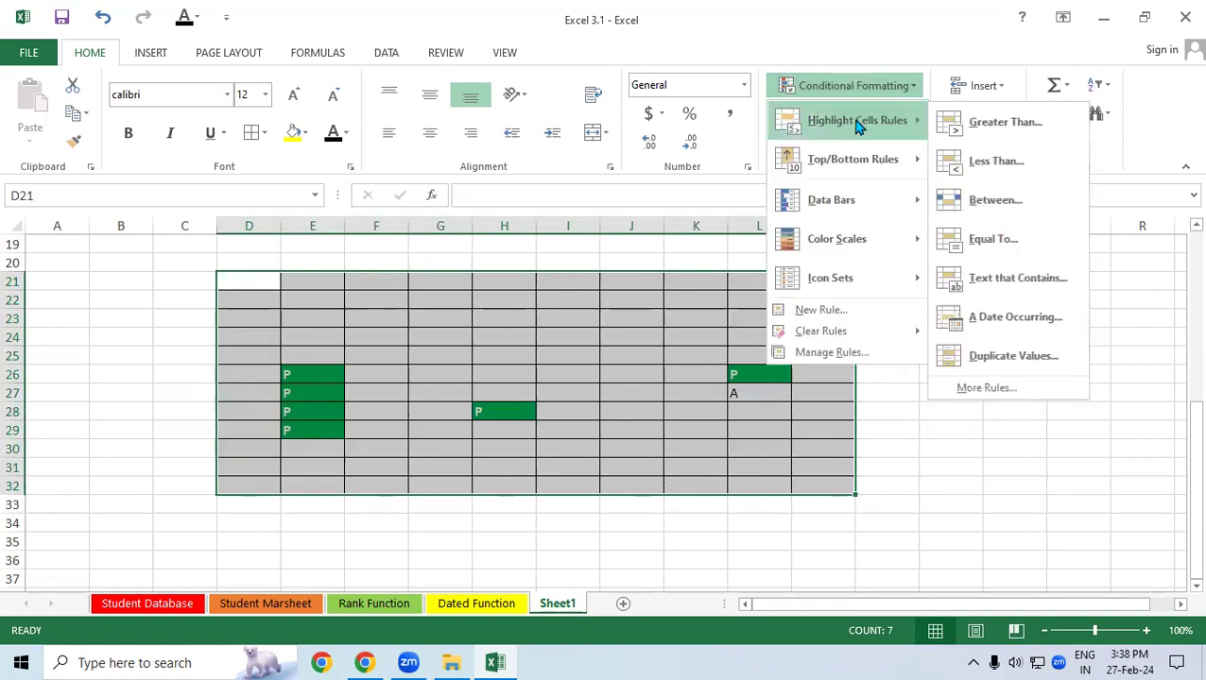
left_click(1019, 294)
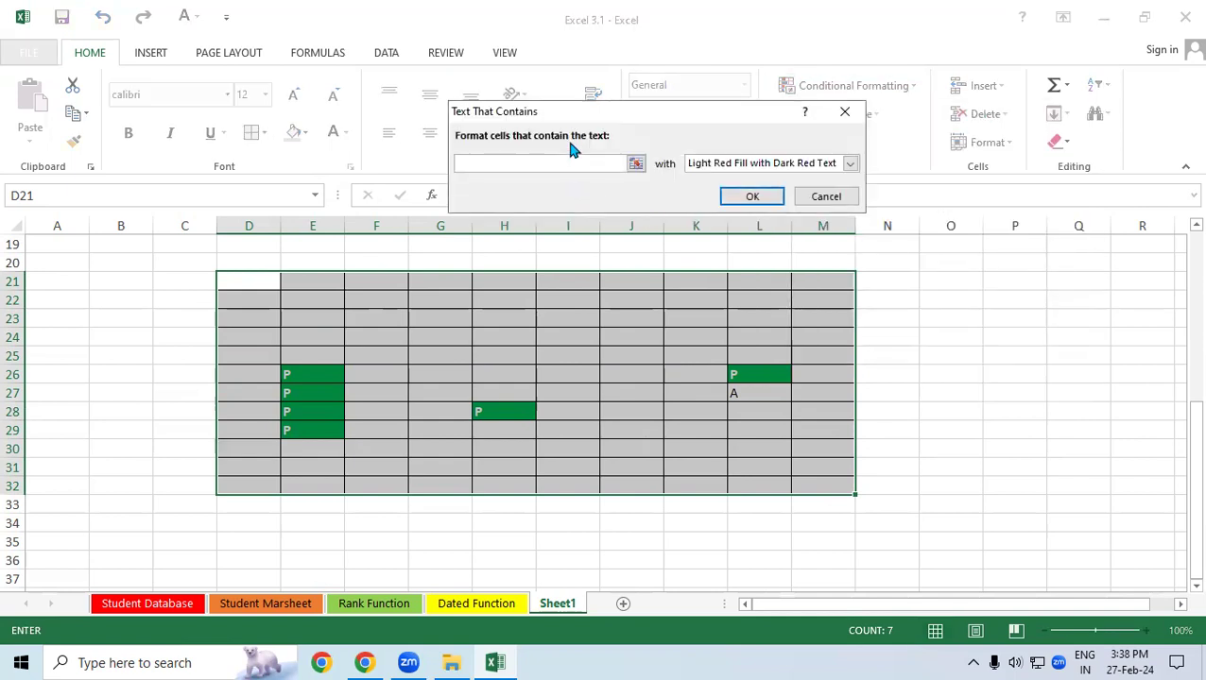
type("A")
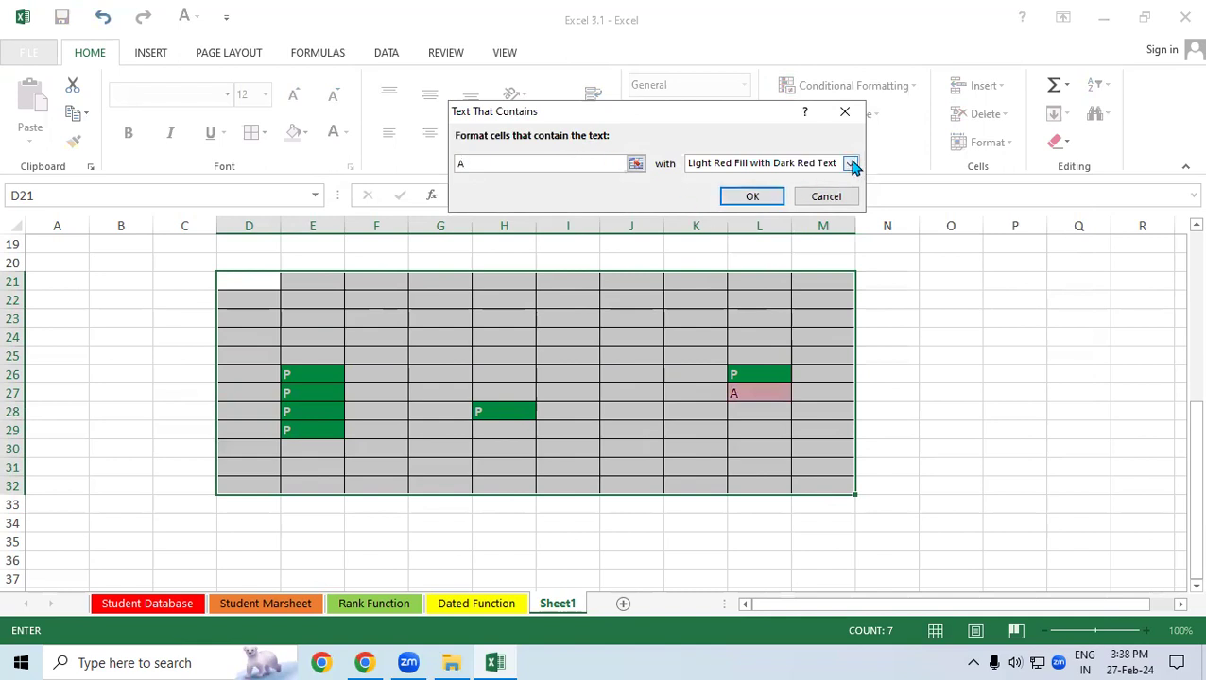
left_click(851, 165)
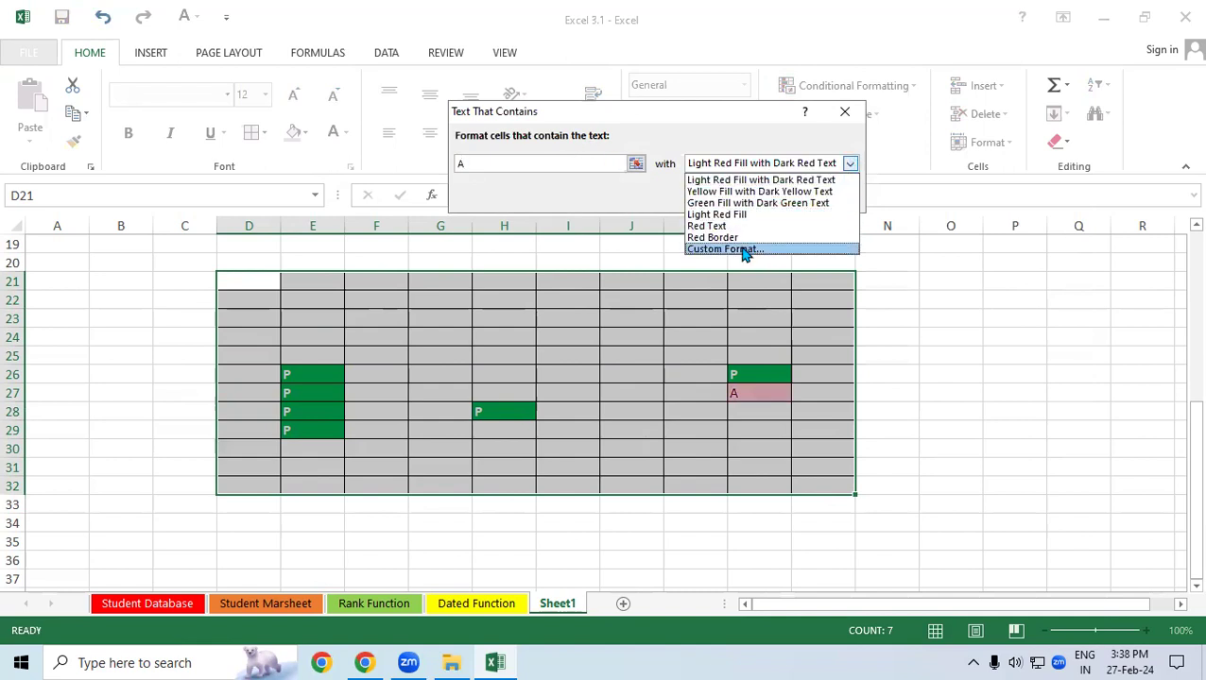
left_click(743, 249)
Choose a red fill and bold font for matching cells
left_click(471, 216)
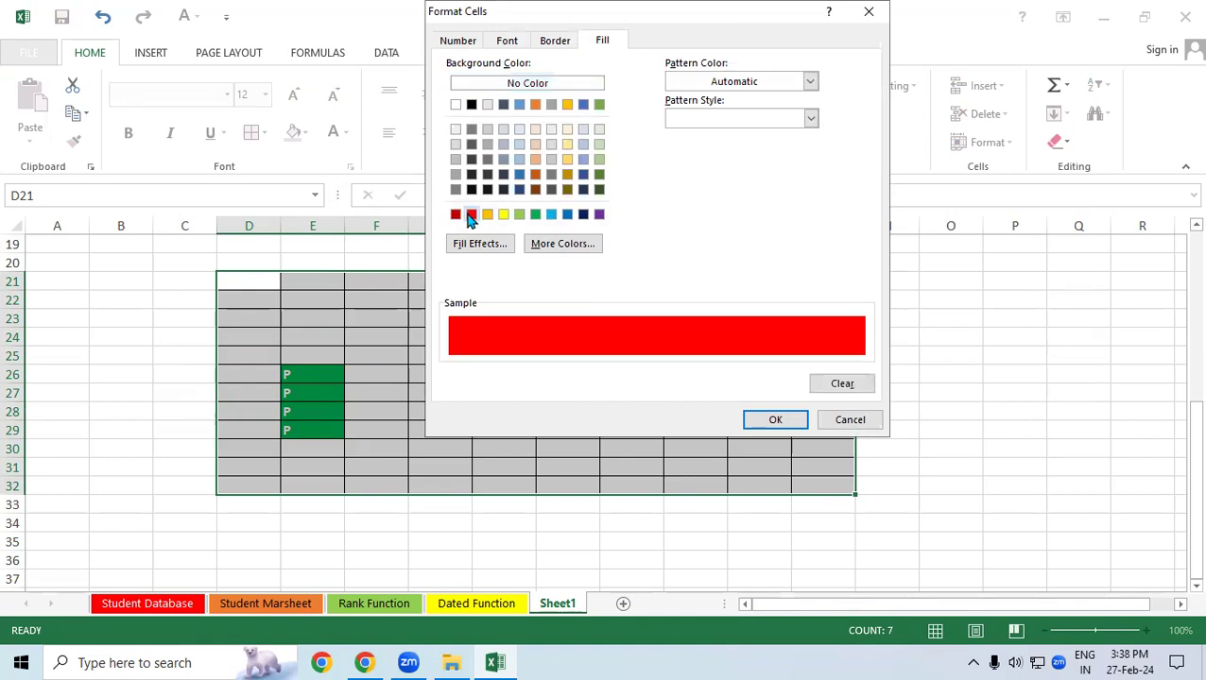
left_click(515, 42)
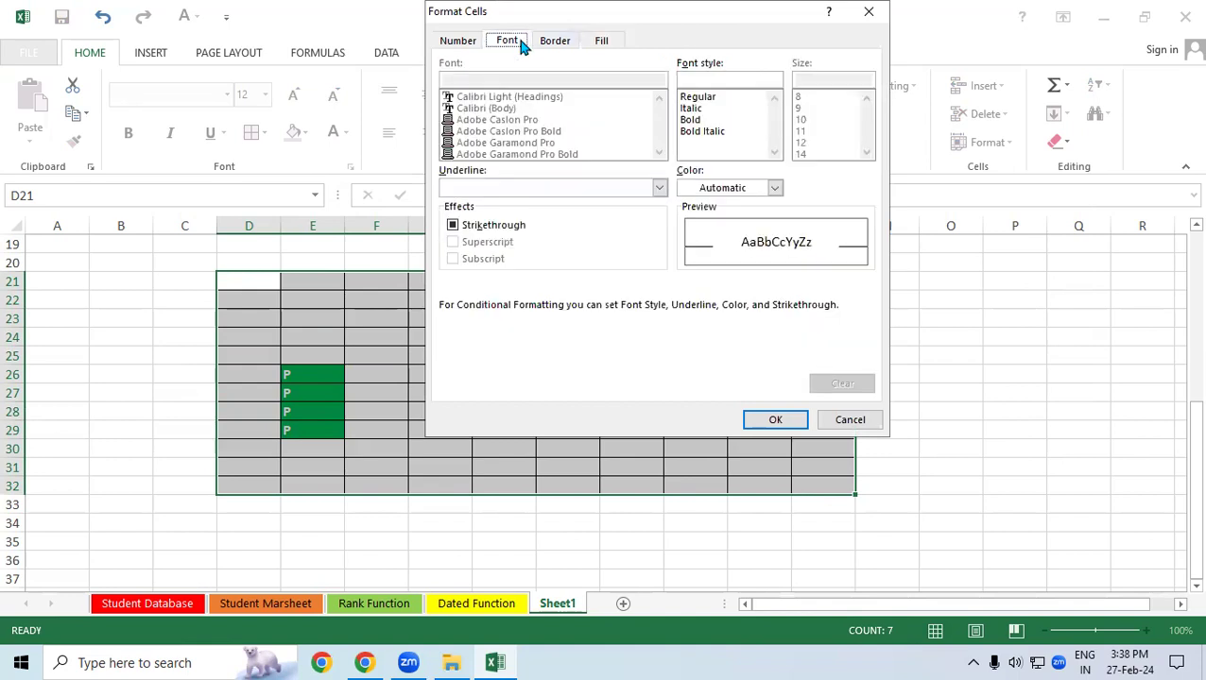
left_click(700, 189)
left_click(689, 251)
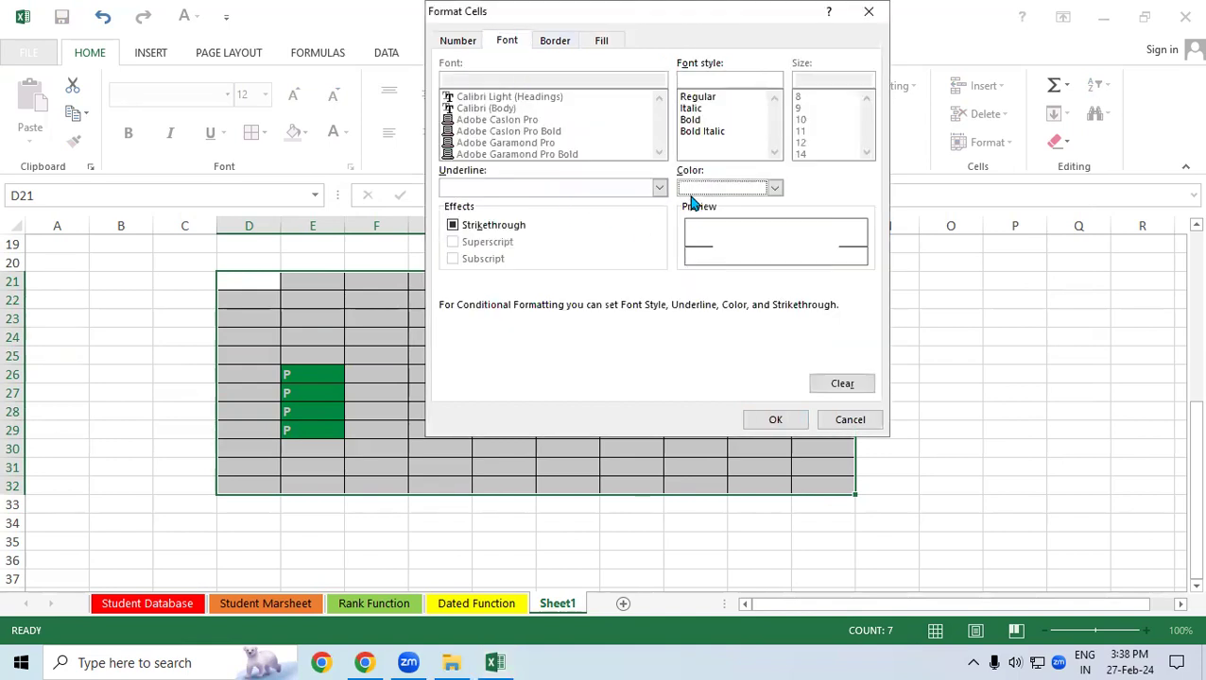
left_click(692, 120)
left_click(859, 384)
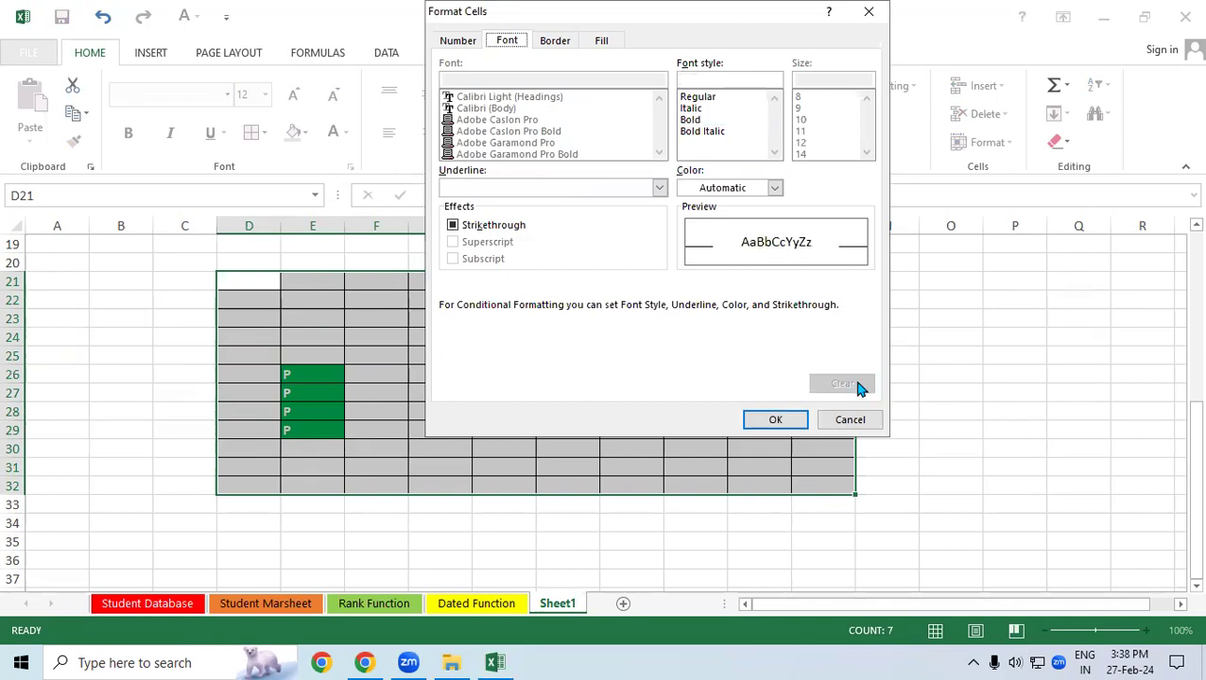
left_click(693, 120)
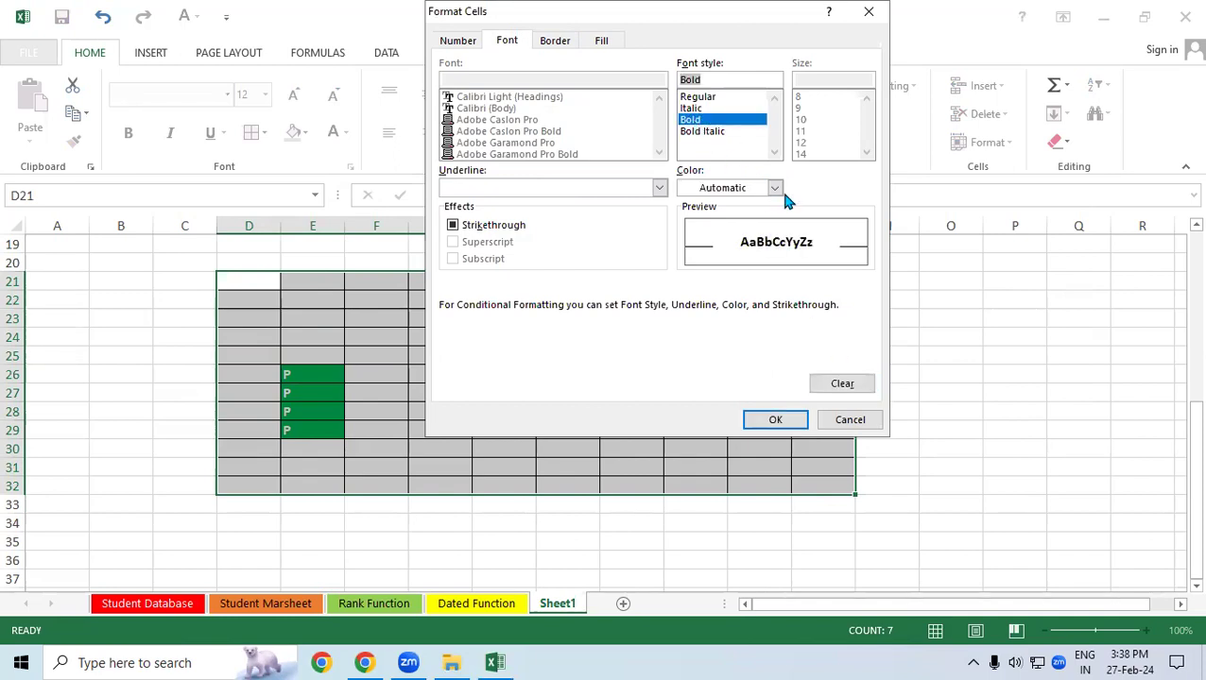
Set the font colour to white, confirm the format and apply the A rule
left_click(774, 188)
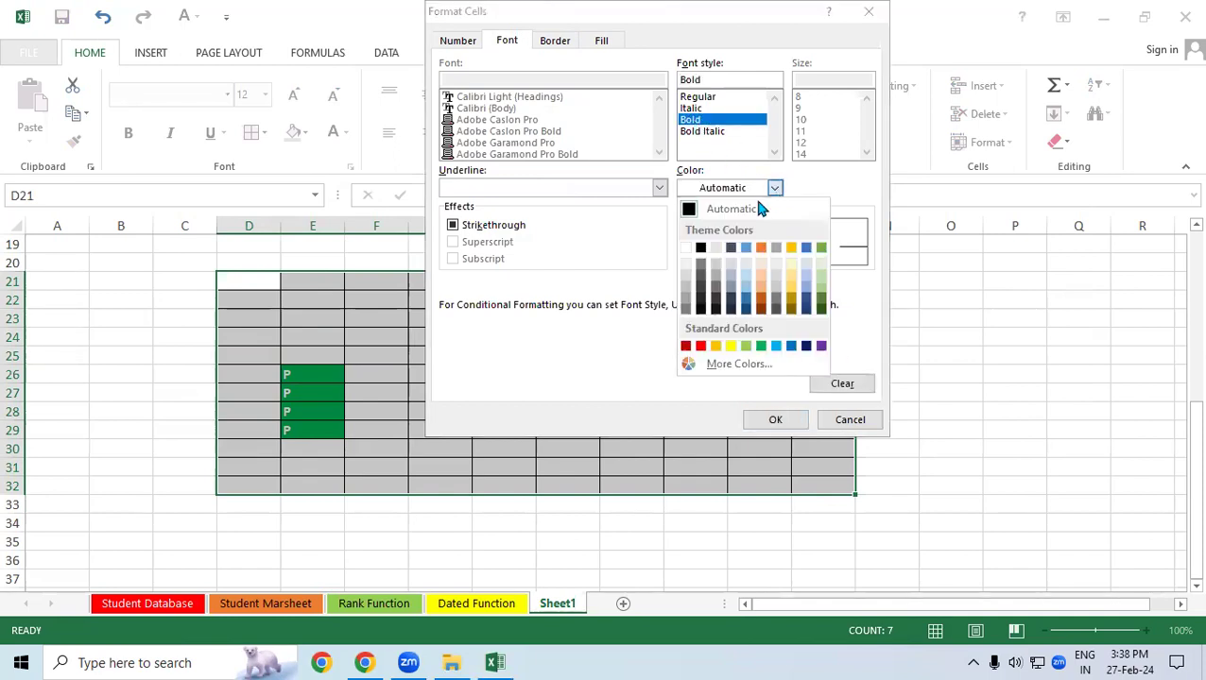
left_click(612, 44)
left_click(609, 43)
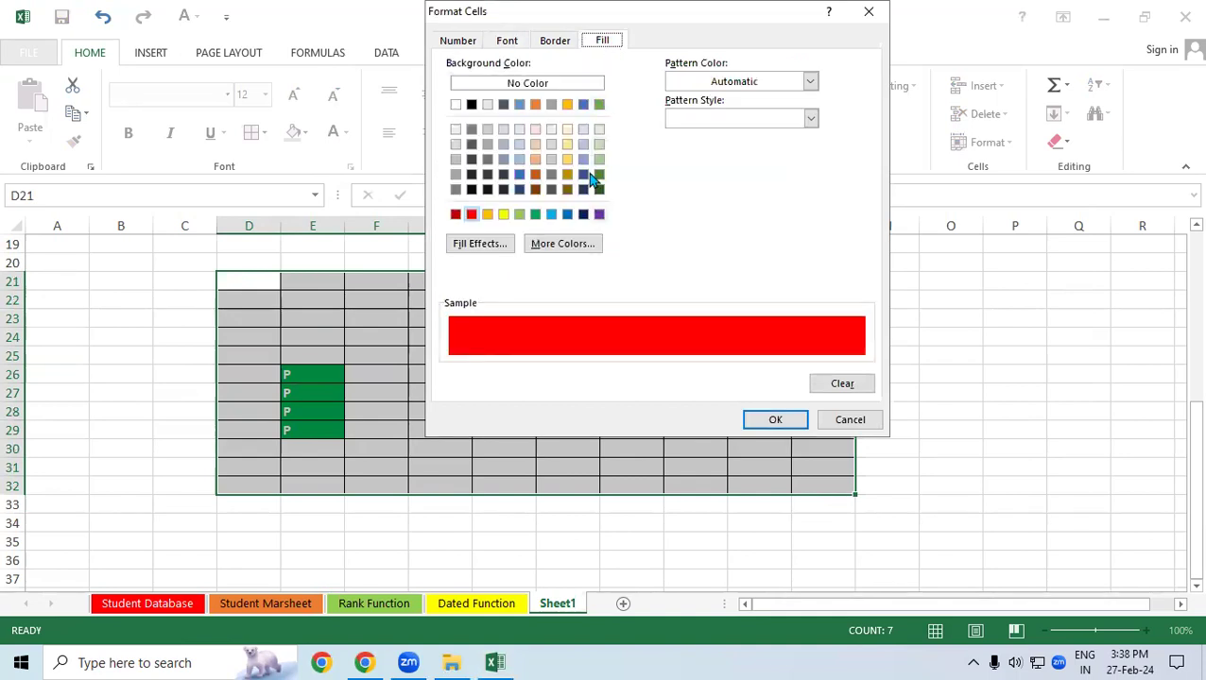
left_click(506, 41)
left_click(706, 193)
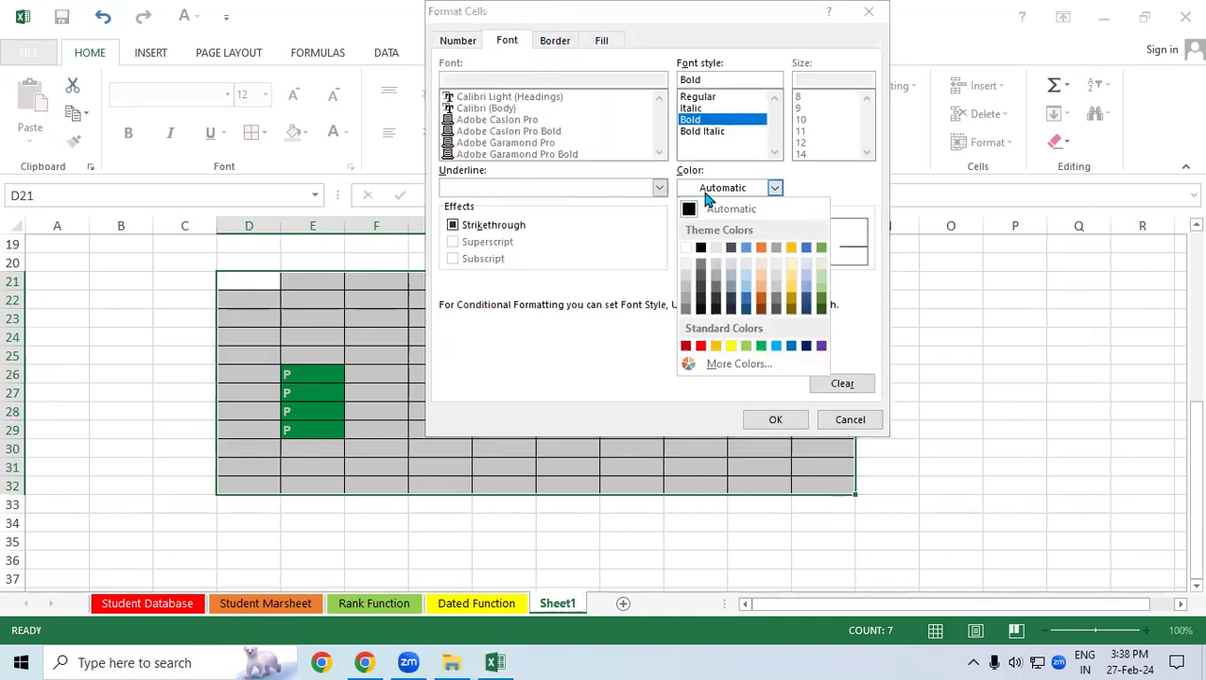
left_click(686, 250)
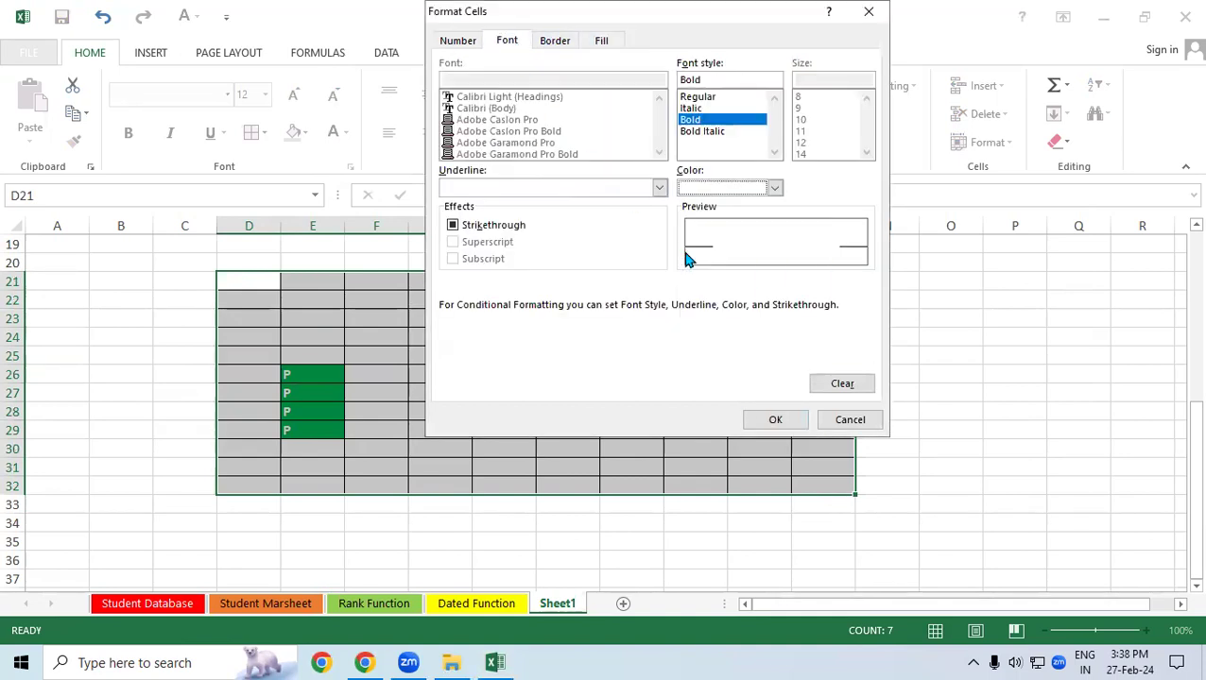
left_click(764, 421)
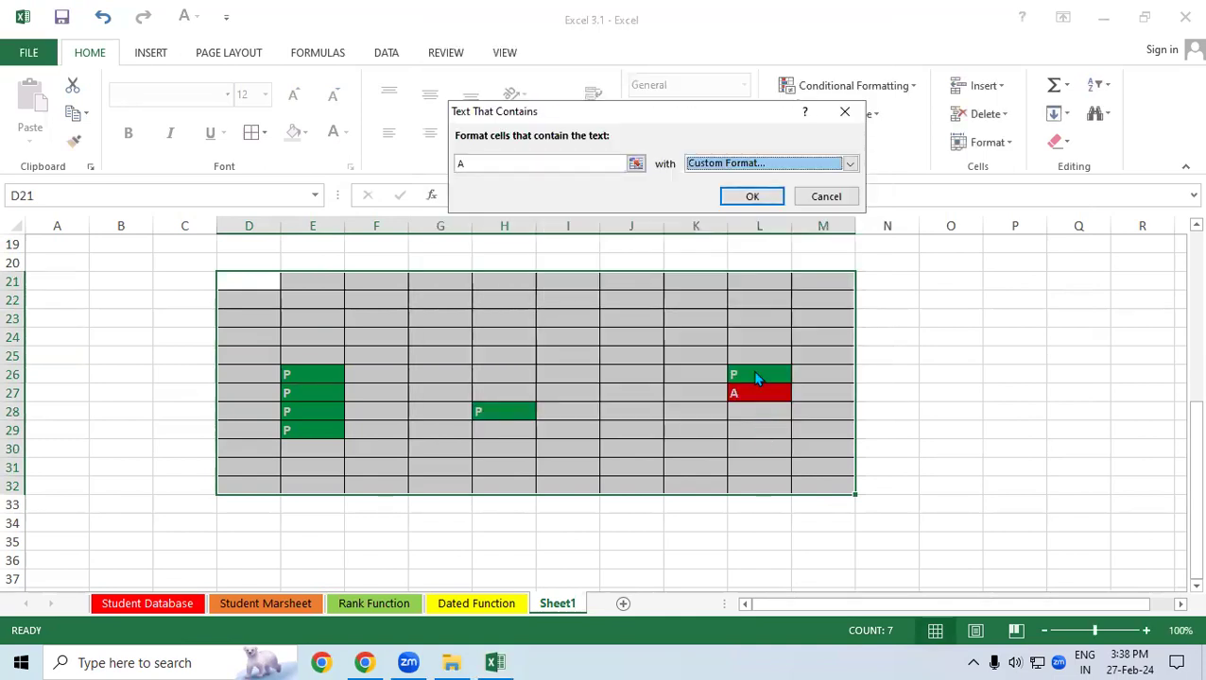
left_click(753, 196)
left_click(753, 484)
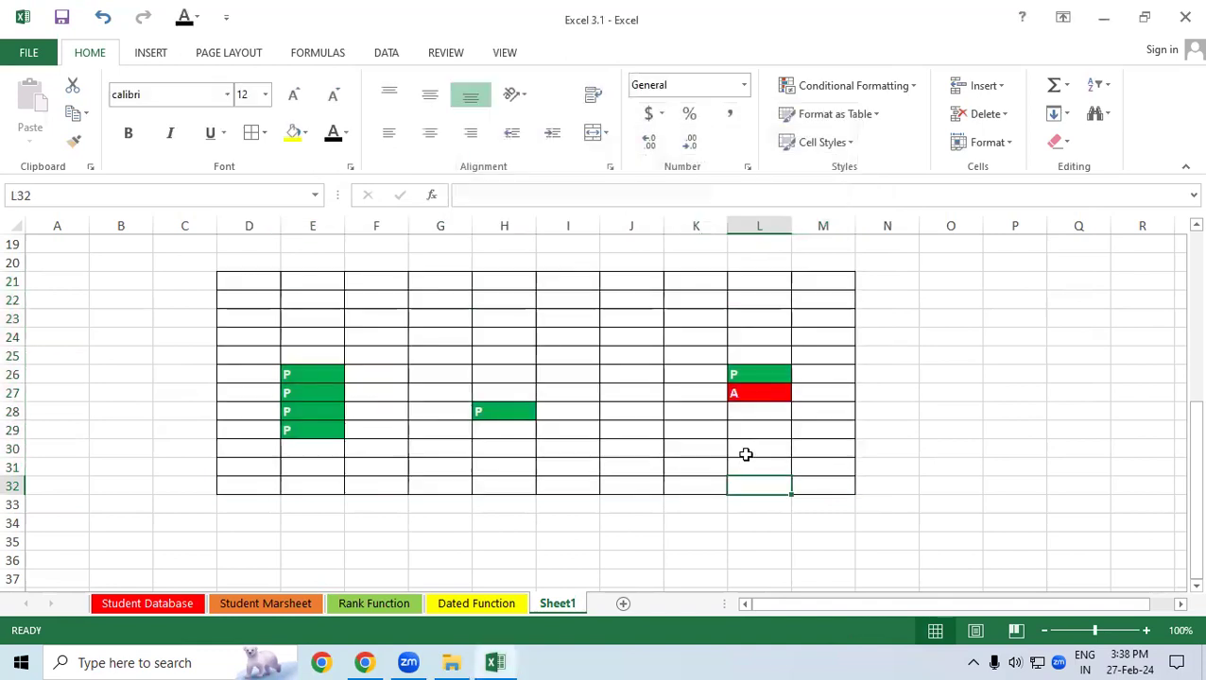
Enter A in cells G22 through G25, each turning red
left_click(448, 306)
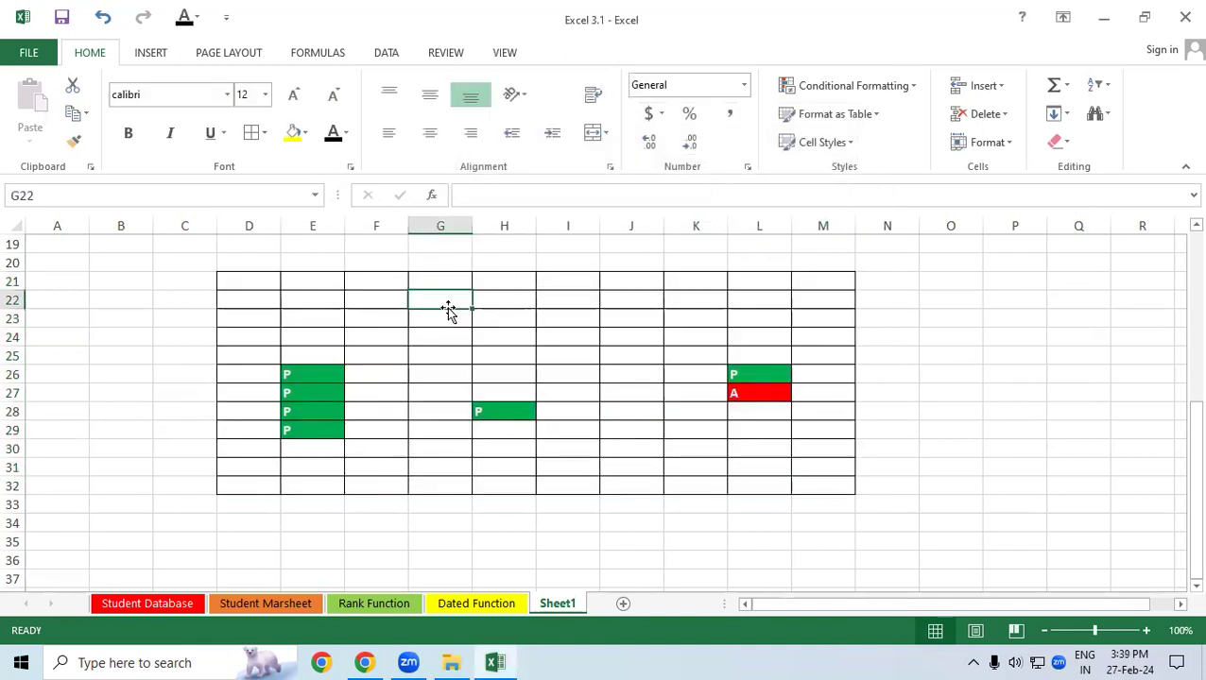
type("A")
key("Return")
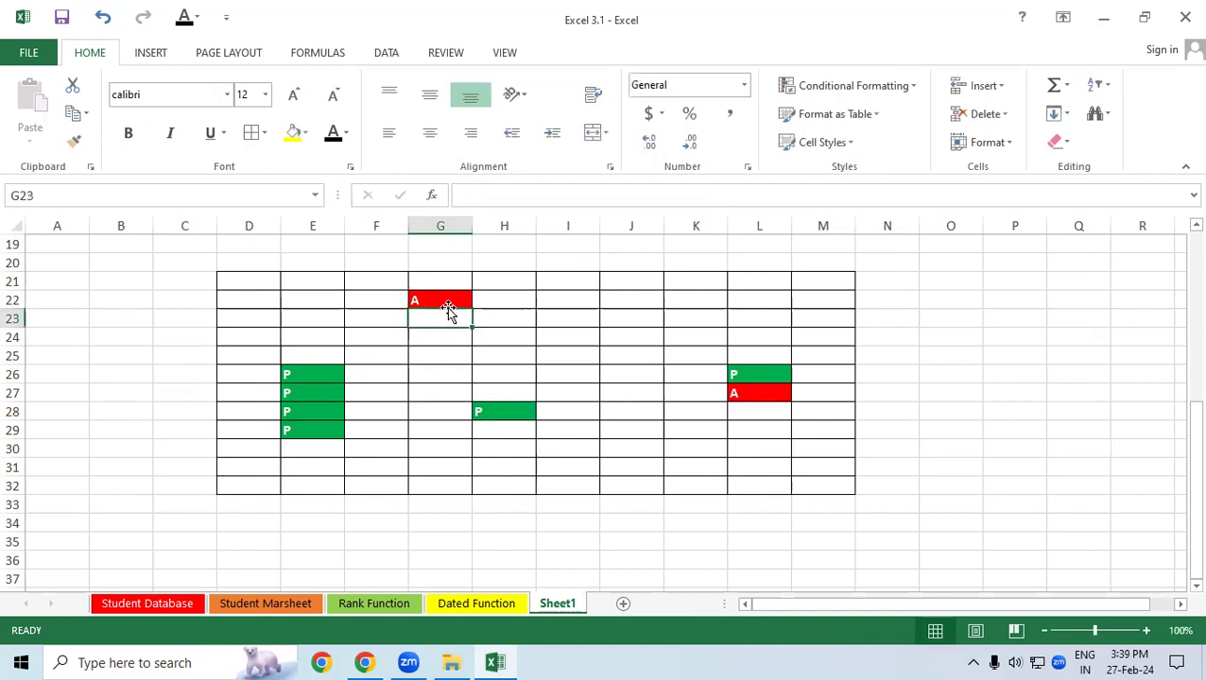
type("A")
key("Return")
type("A")
key("Return")
type("A")
key("Return")
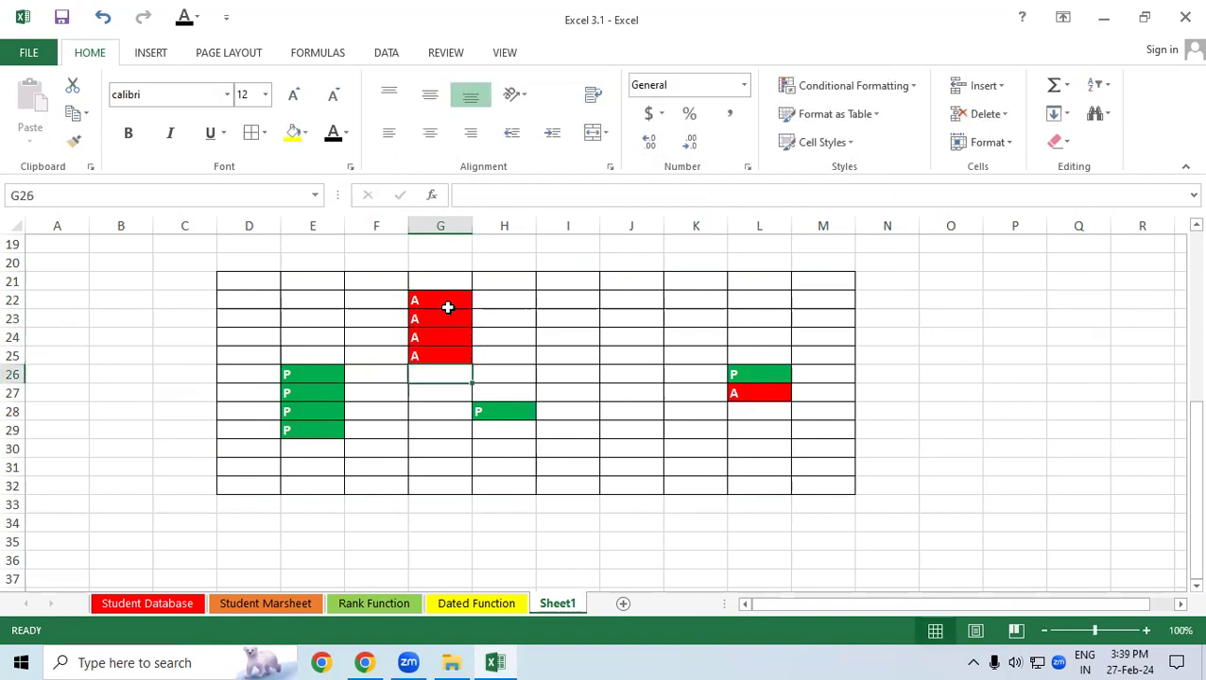
Enter a plain L in cell J21
left_click(610, 288)
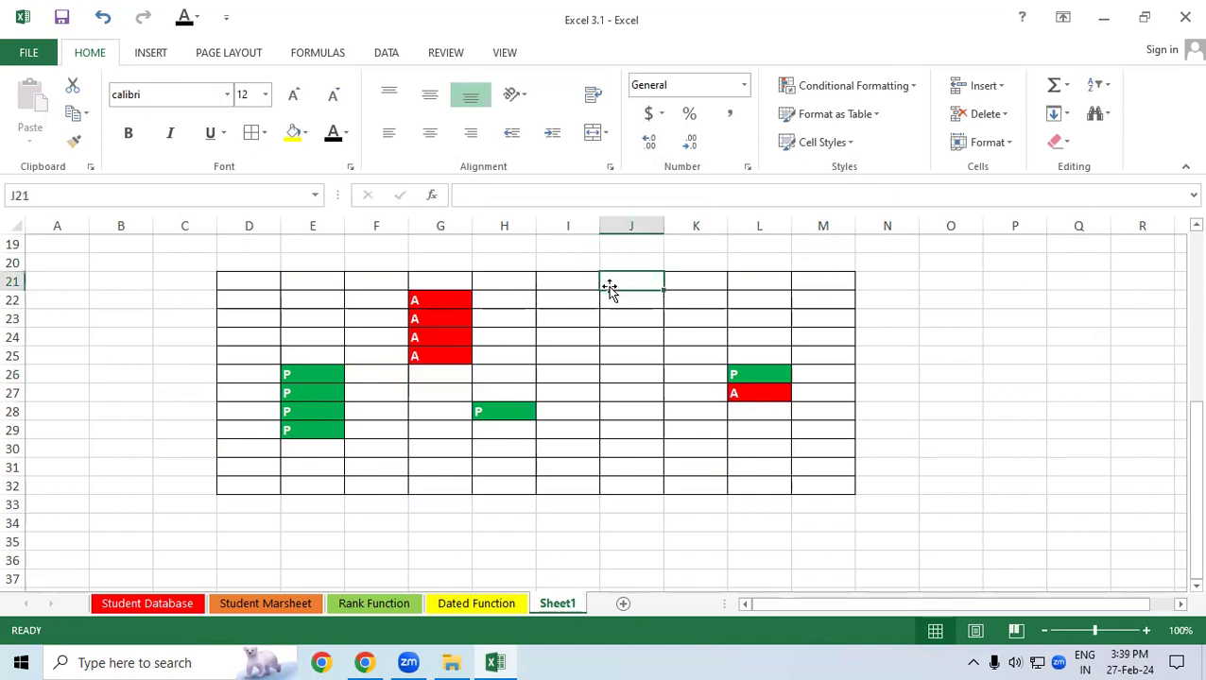
double_click(609, 288)
type("L")
key("Return")
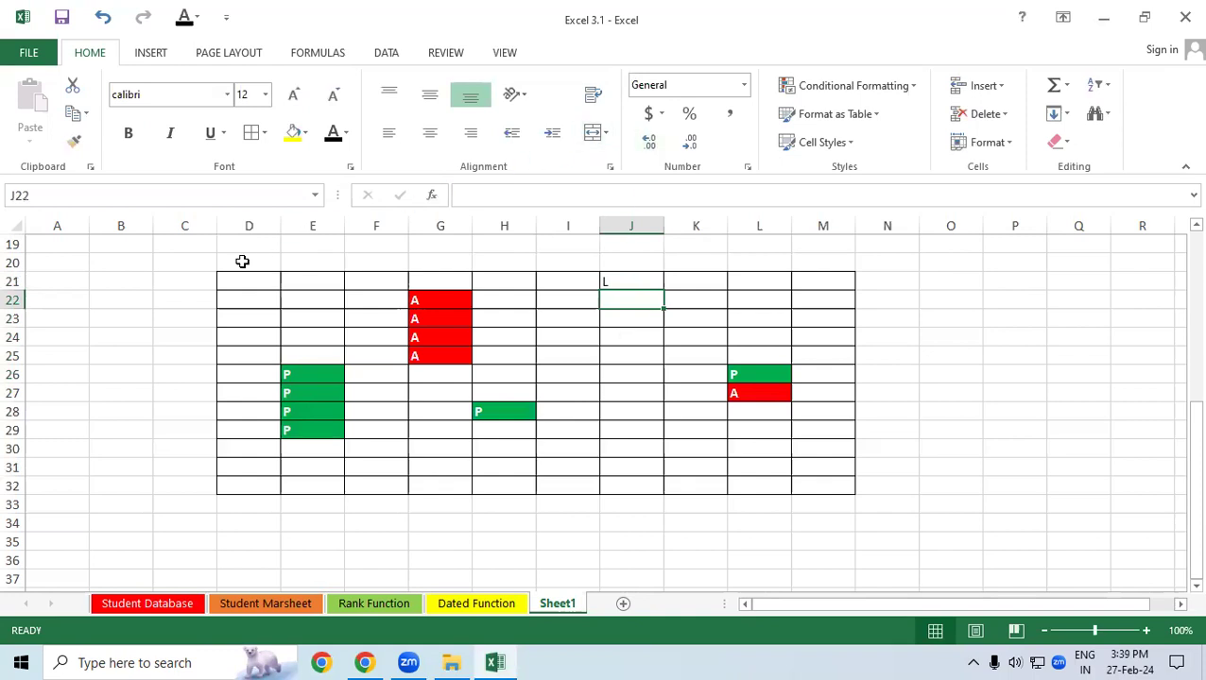
Select D21:M32 and start a Text That Contains rule for the letter L
mouse_move(242, 275)
left_mouse_down()
mouse_move(451, 383)
mouse_move(823, 482)
left_mouse_up()
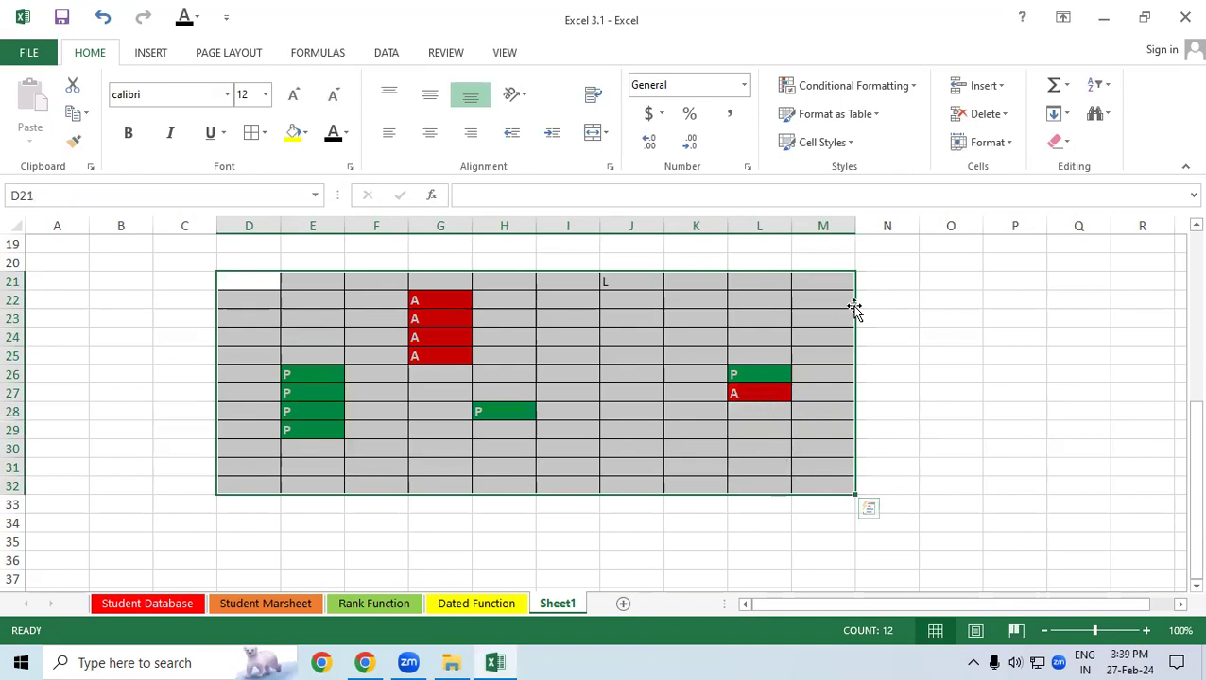
left_click(913, 88)
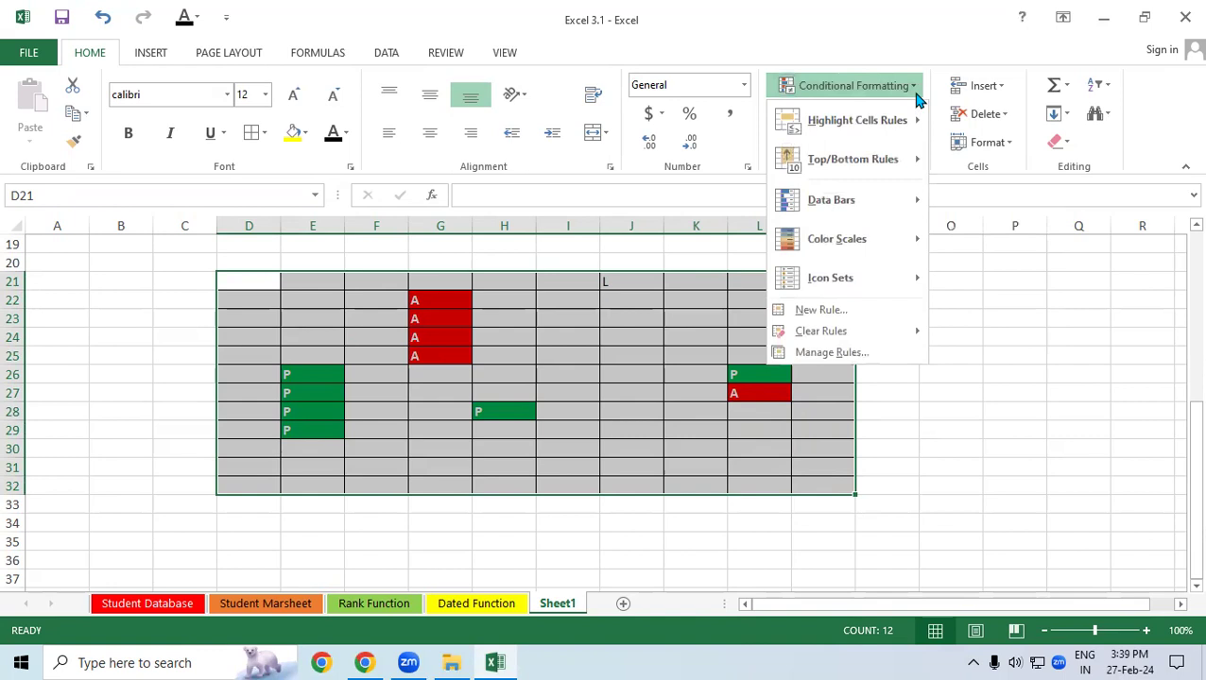
mouse_move(900, 135)
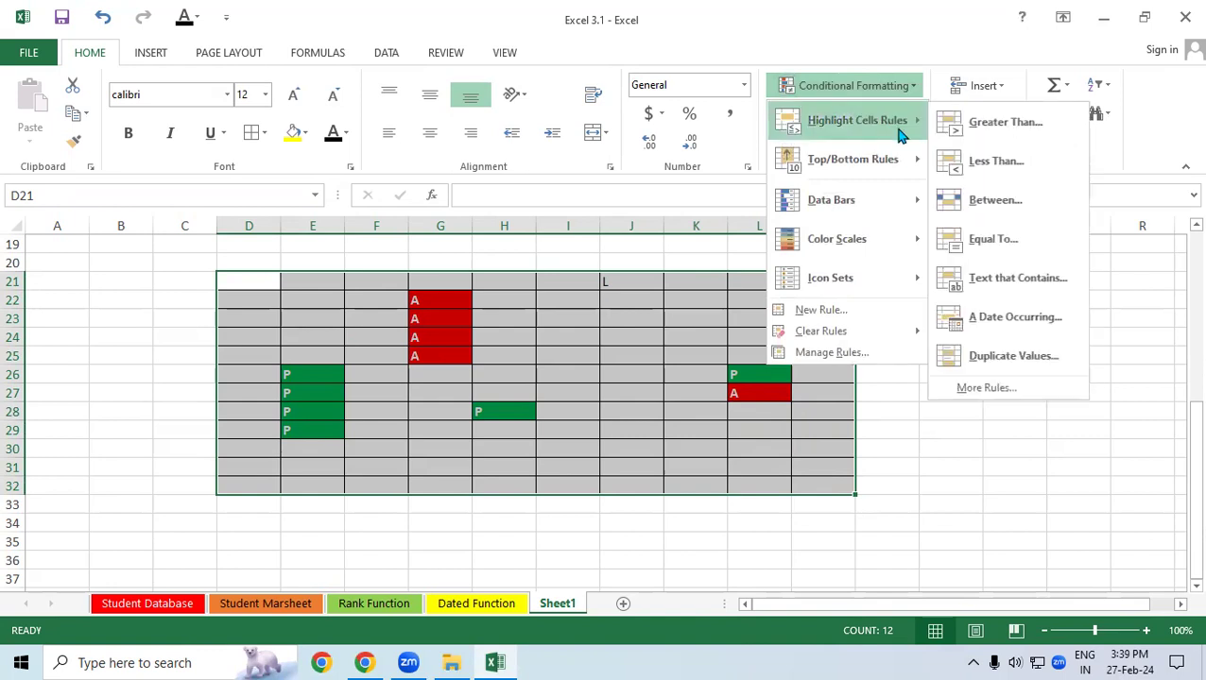
left_click(1026, 281)
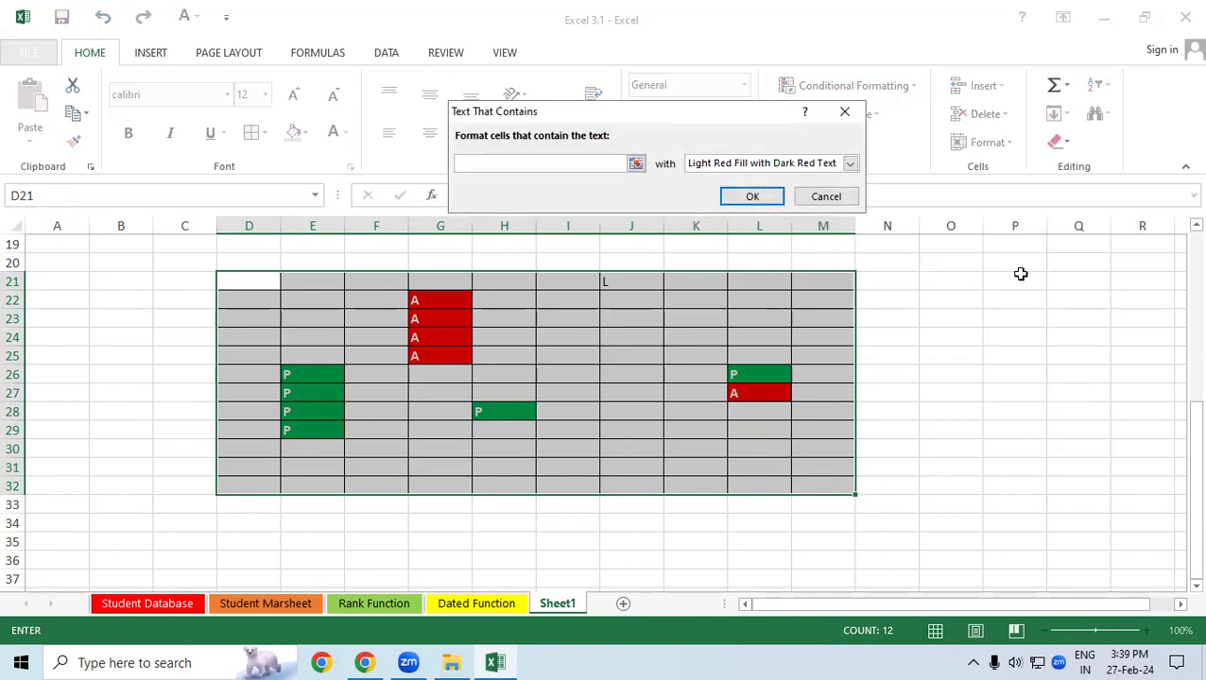
type("L")
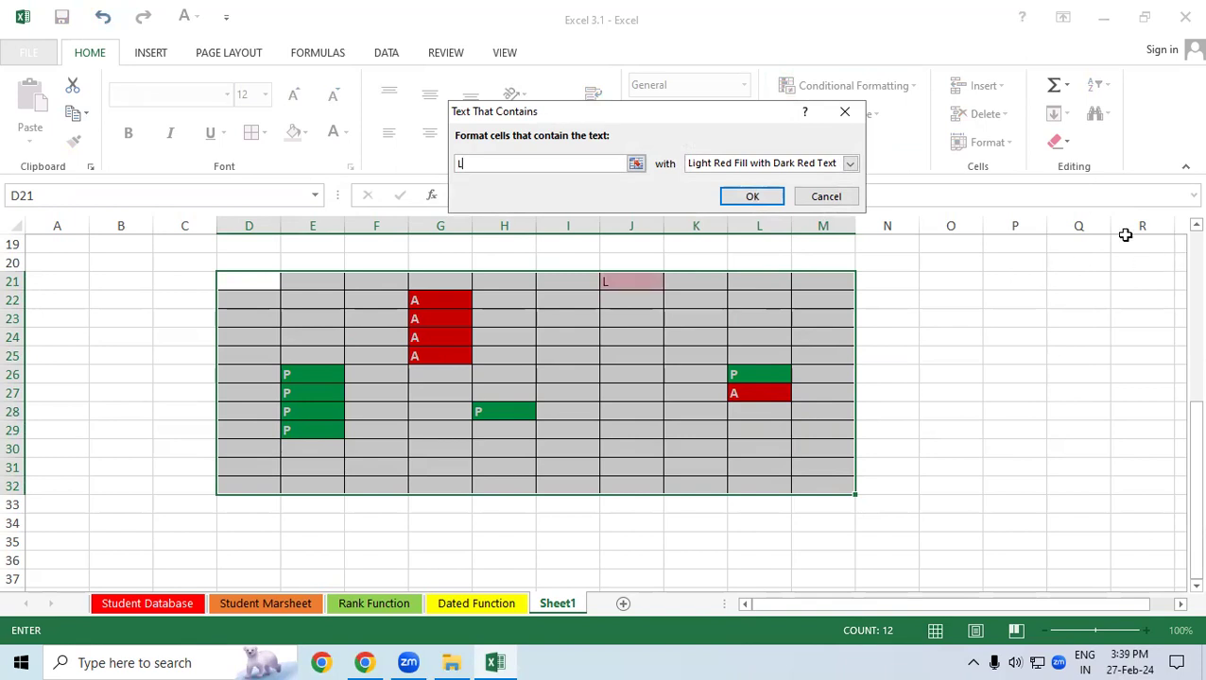
Define a custom format with a bold red font for cells containing L
left_click(849, 164)
left_click(774, 252)
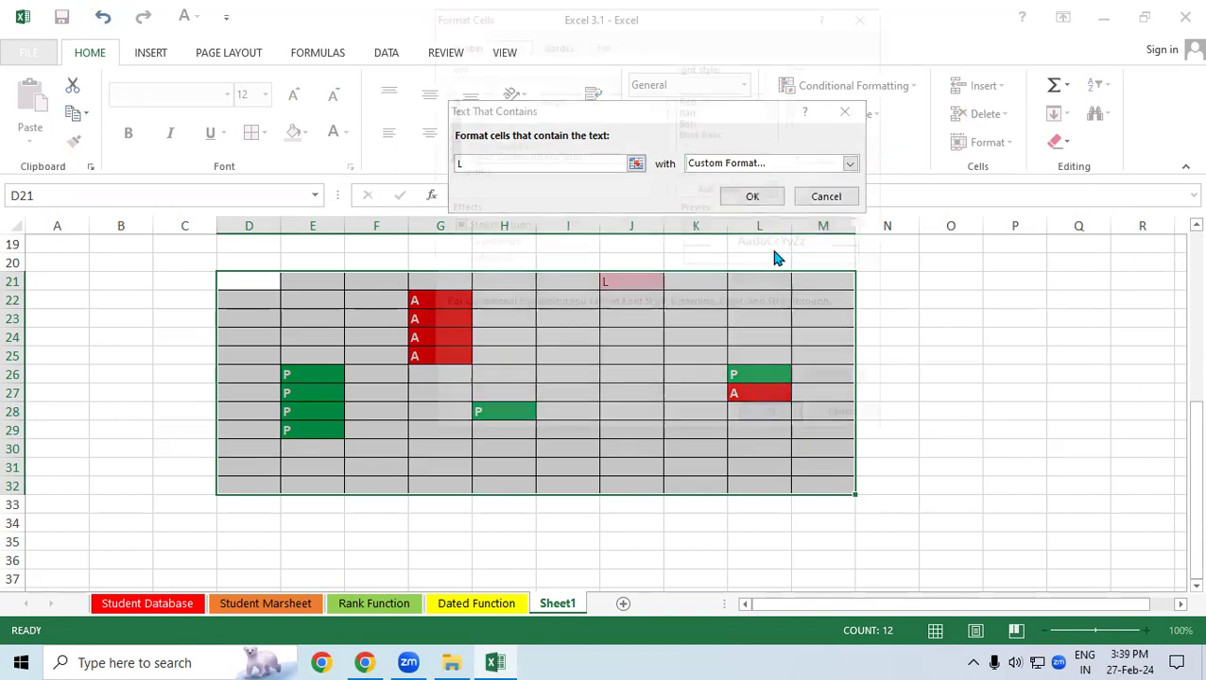
left_click(691, 110)
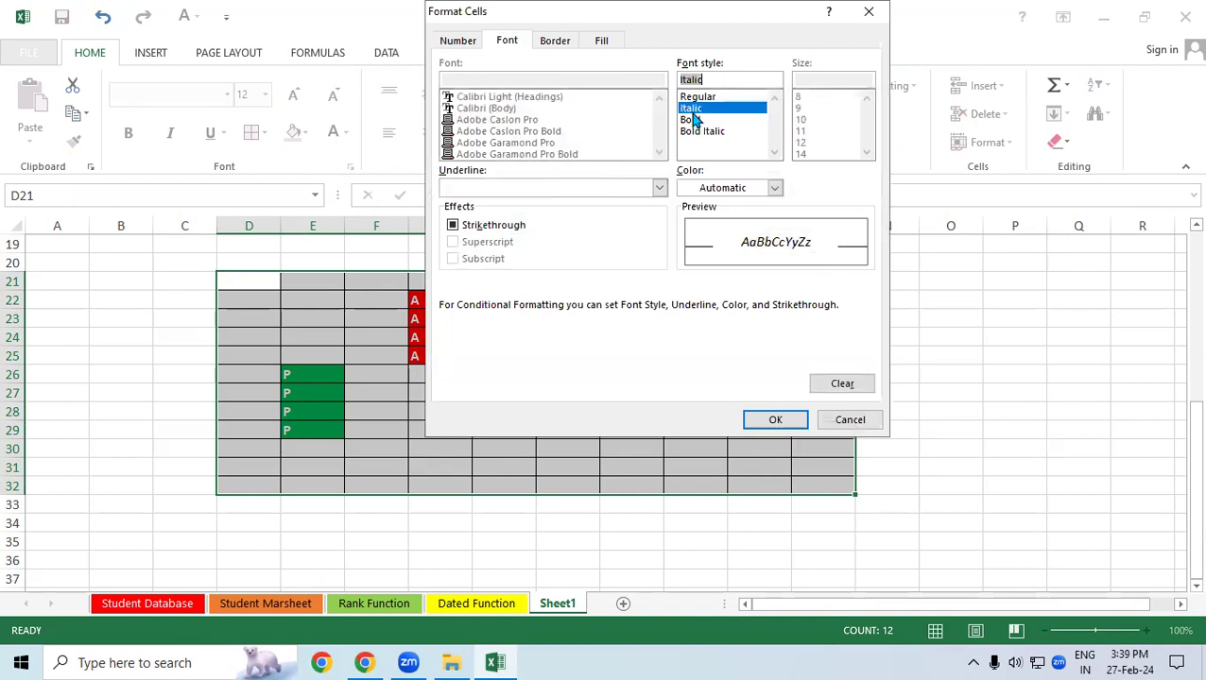
left_click(692, 121)
left_click(775, 189)
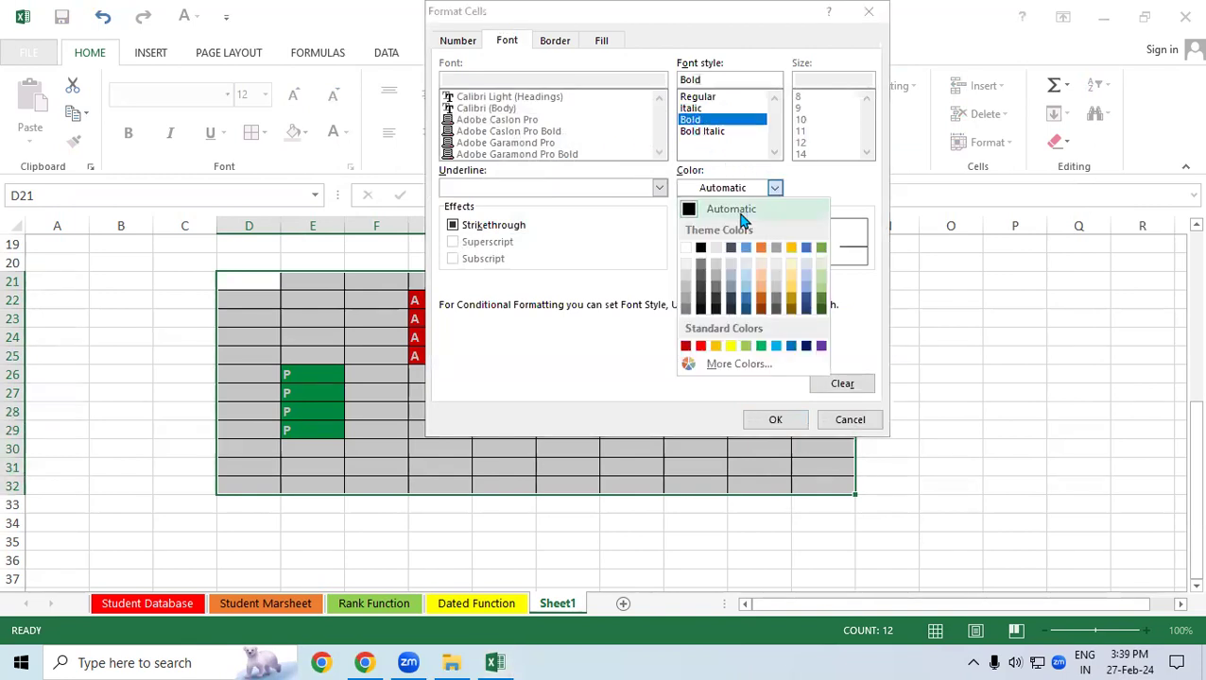
left_click(700, 347)
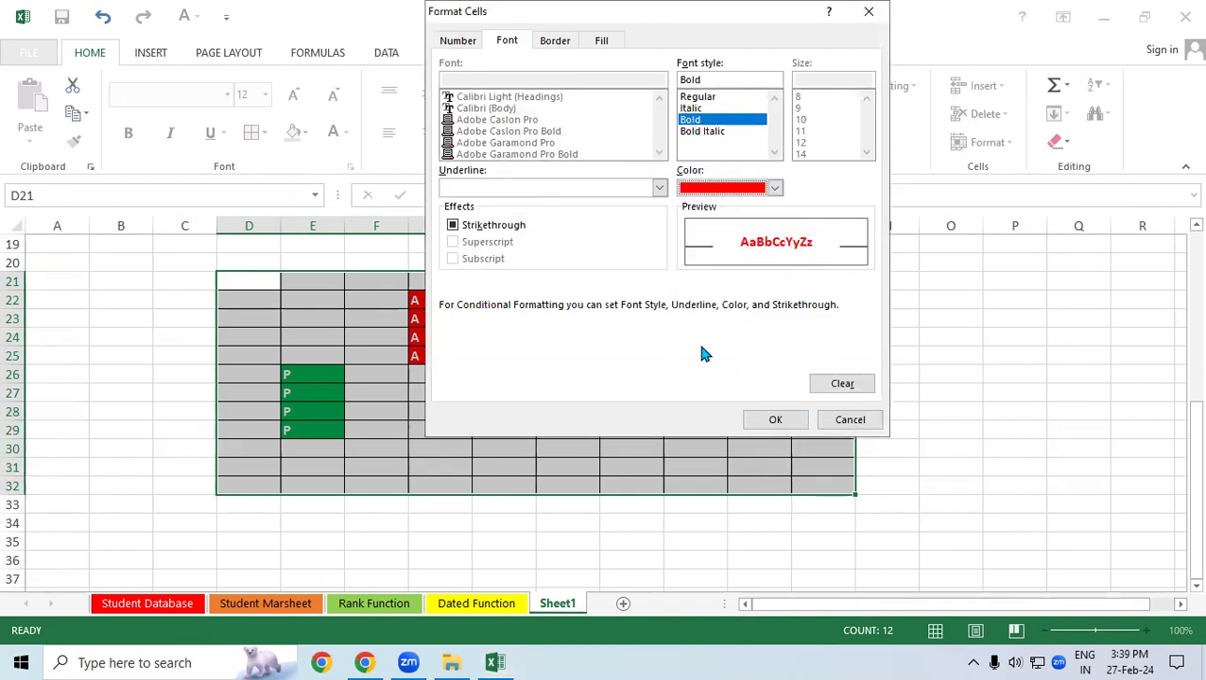
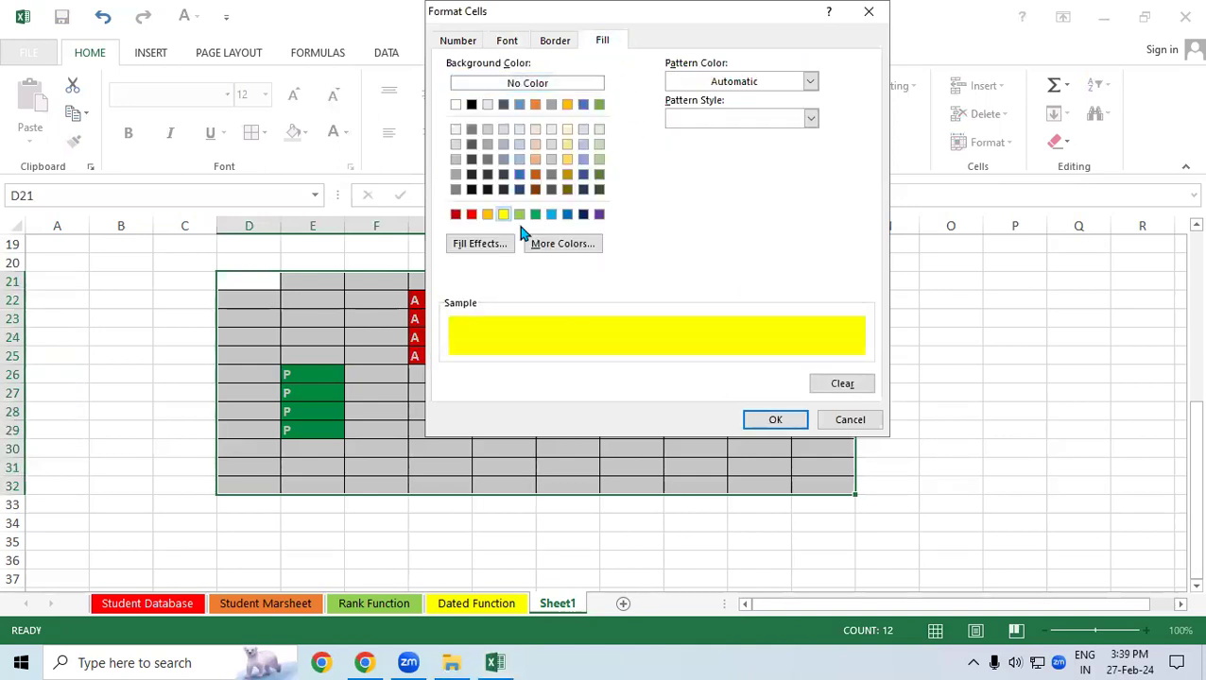
Apply the yellow fill with bold red text to cells containing L in the attendance grid
left_click(768, 419)
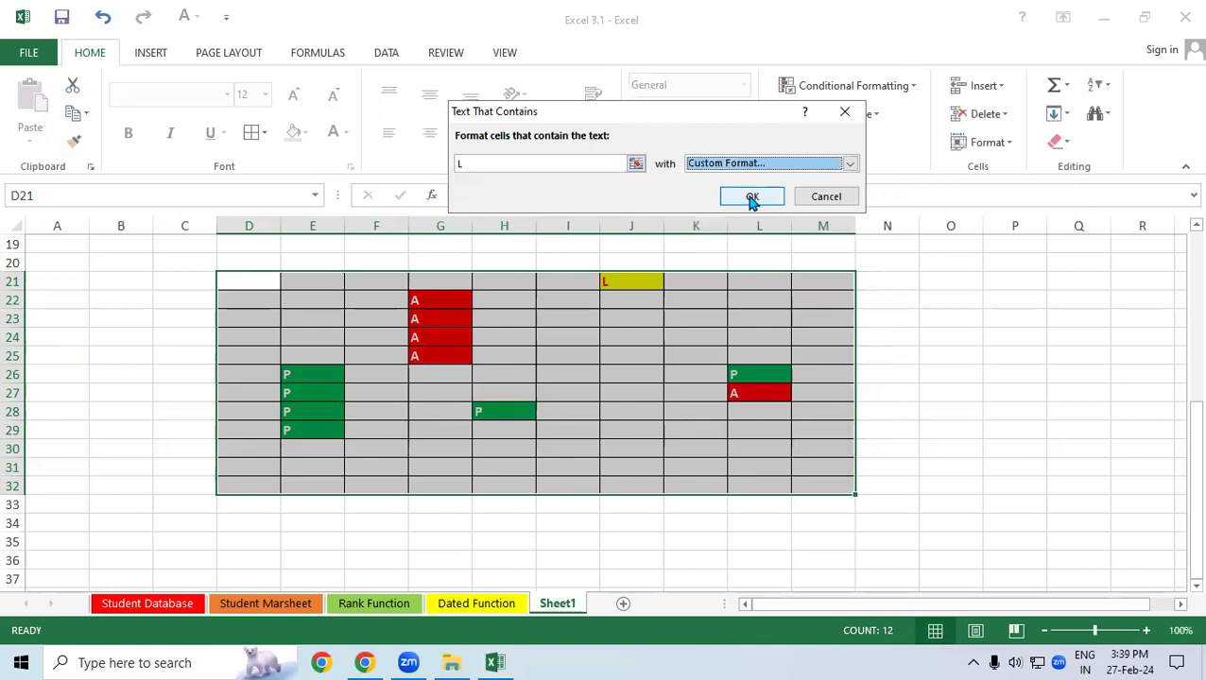
left_click(752, 201)
left_click(637, 443)
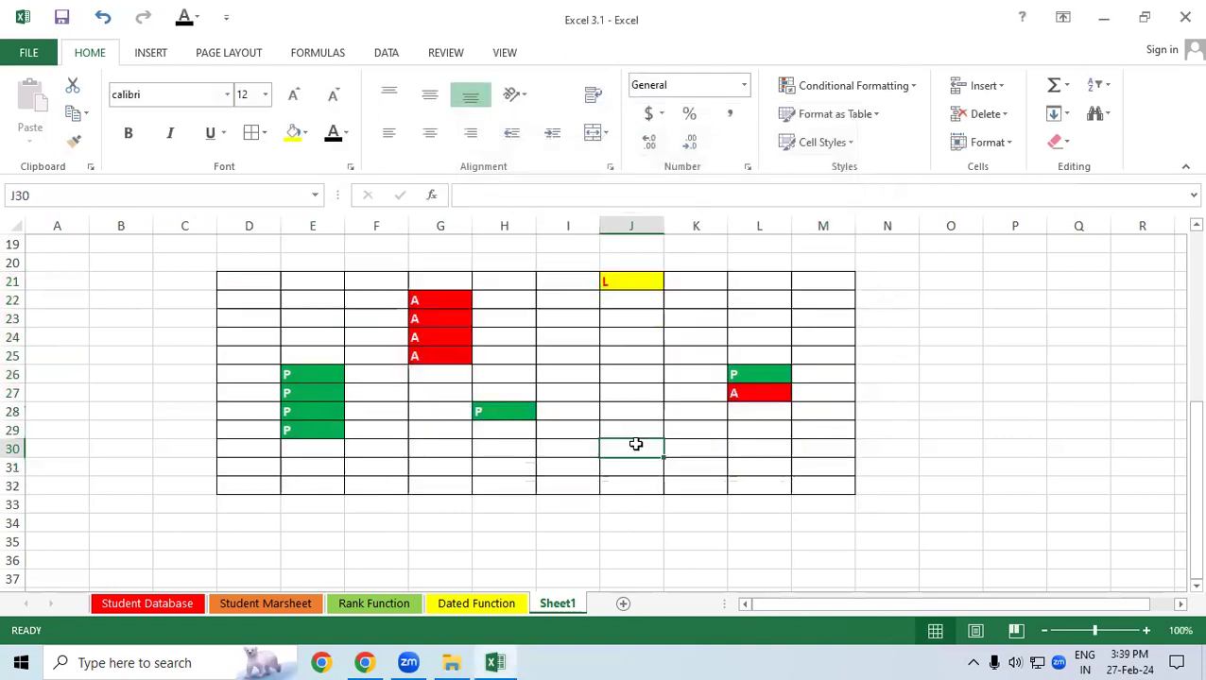
Enter 1 in D20 and fill the day numbers across row 20
left_click(255, 261)
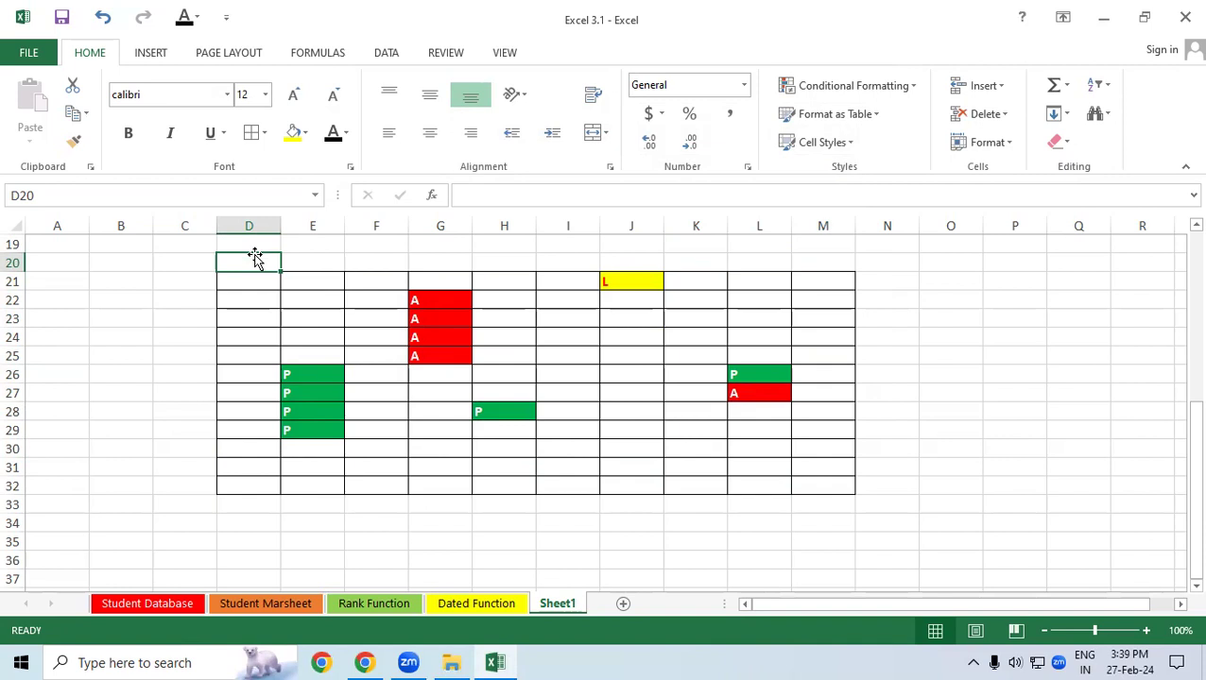
type("1")
mouse_move(280, 270)
left_mouse_down()
mouse_move(885, 280)
mouse_move(886, 258)
left_mouse_up()
Delete the extra 11 in N20 and clear all of its formatting
key("Delete")
left_click(1001, 144)
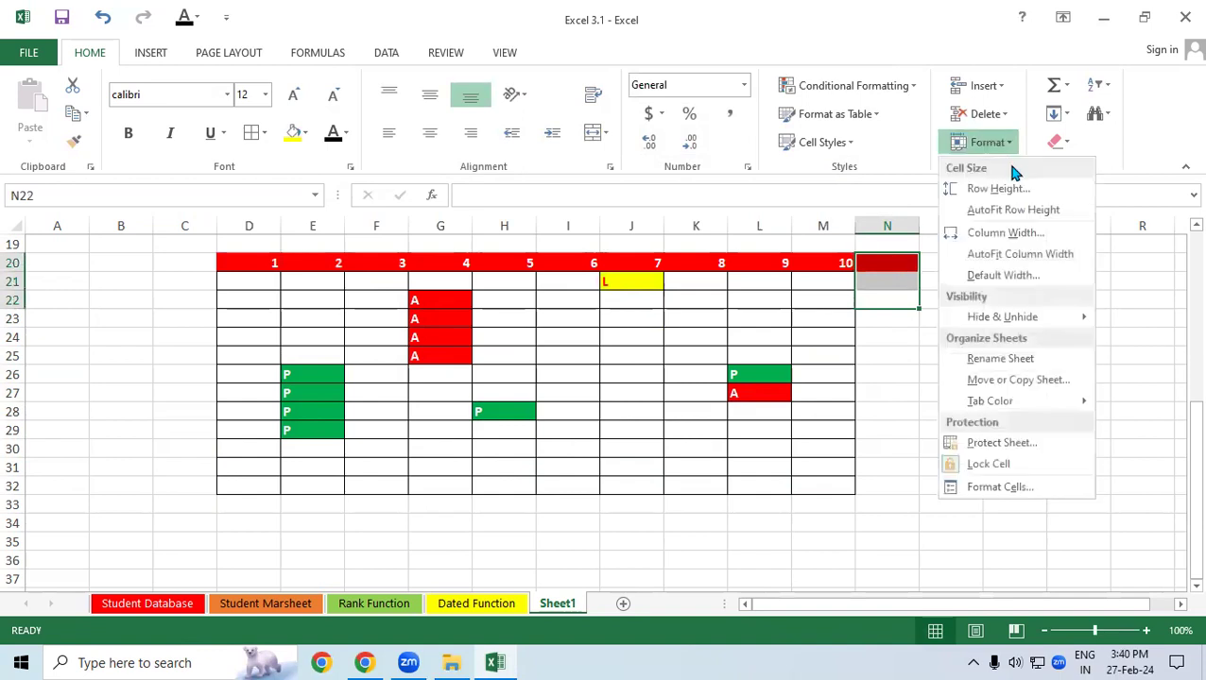
left_click(1059, 142)
left_click(1073, 166)
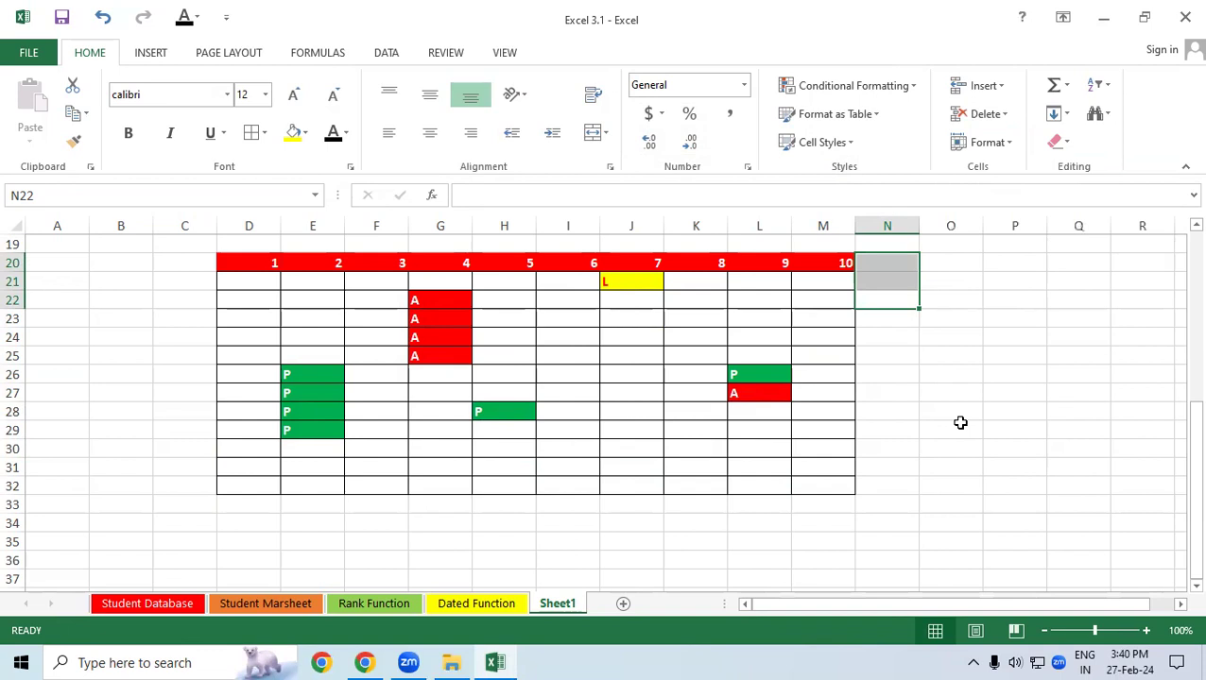
left_click(960, 422)
left_click(258, 280)
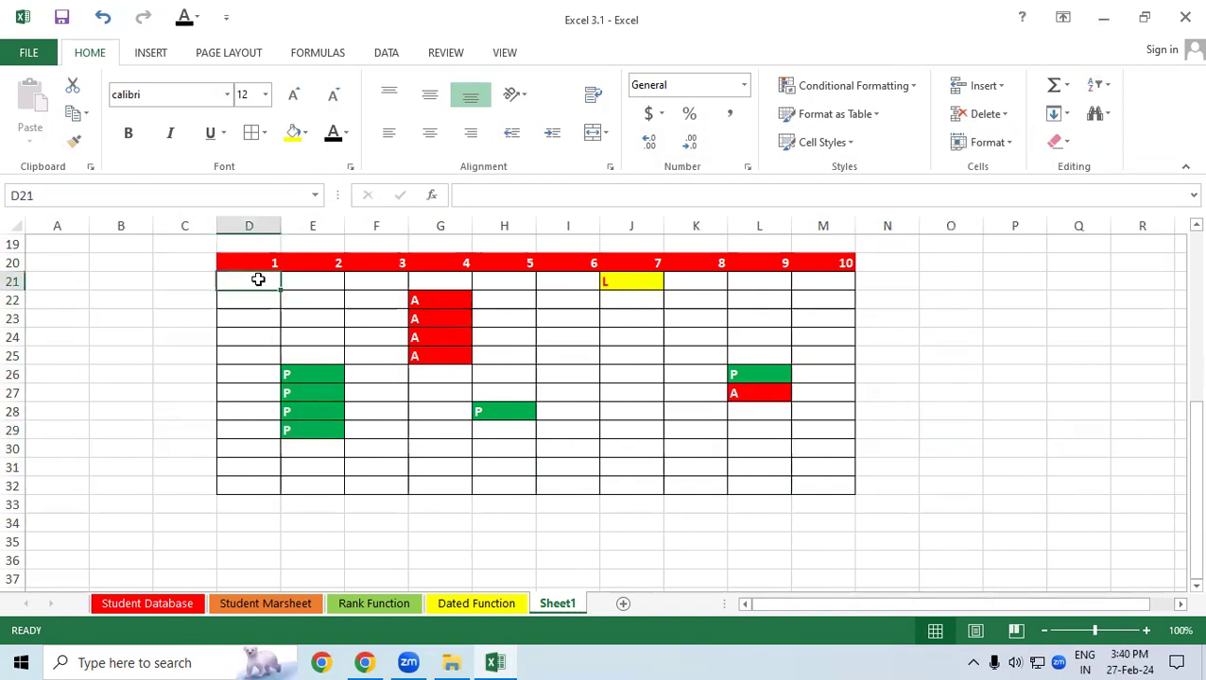
Enter P, P, P, A, A, A in D21 to D26, fixing a mistyped S
type("P")
key("Return")
type("P")
key("Return")
type("P")
type("S")
key("BackSpace")
key("Return")
type("S")
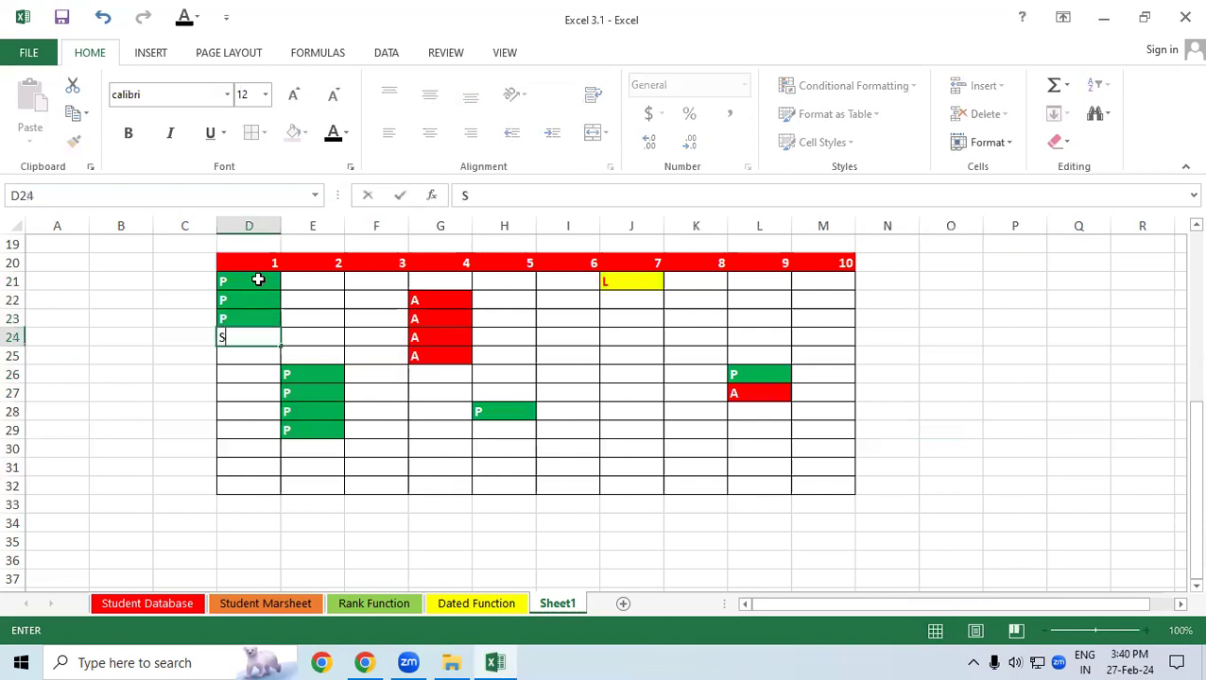
key("Return")
key("Up")
type("A")
key("Return")
type("A")
key("Return")
type("A")
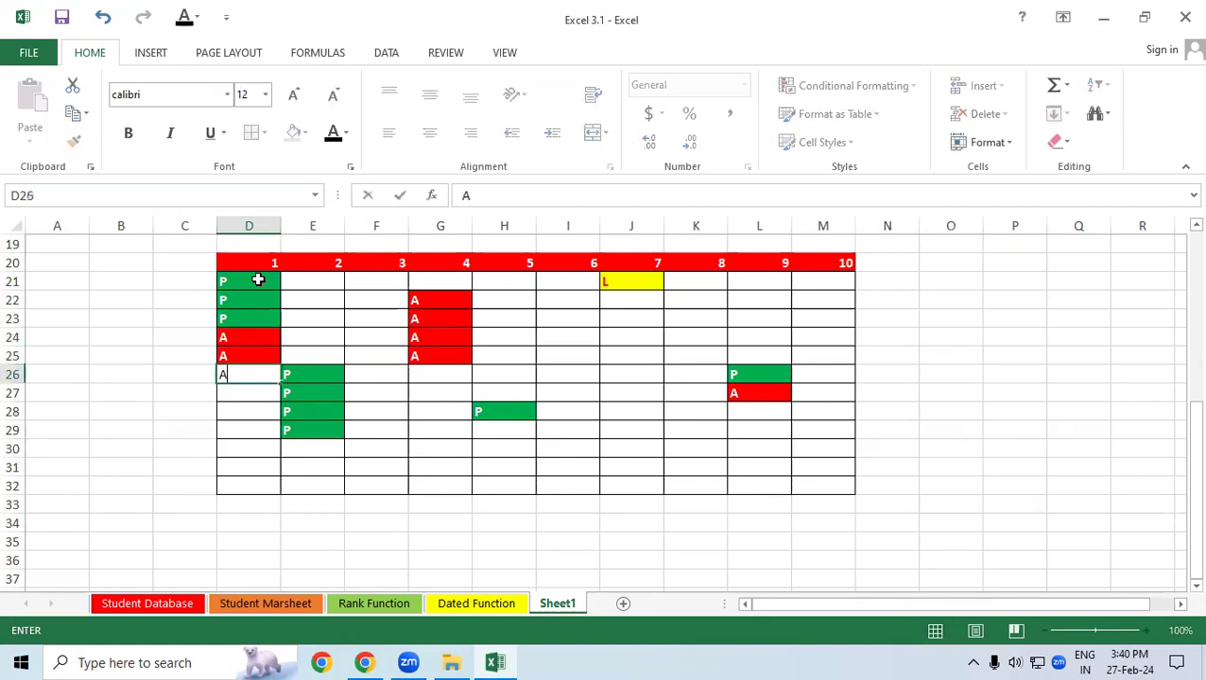
key("Return")
Enter six L marks in D27 to D32, correcting a doubled L
type("L")
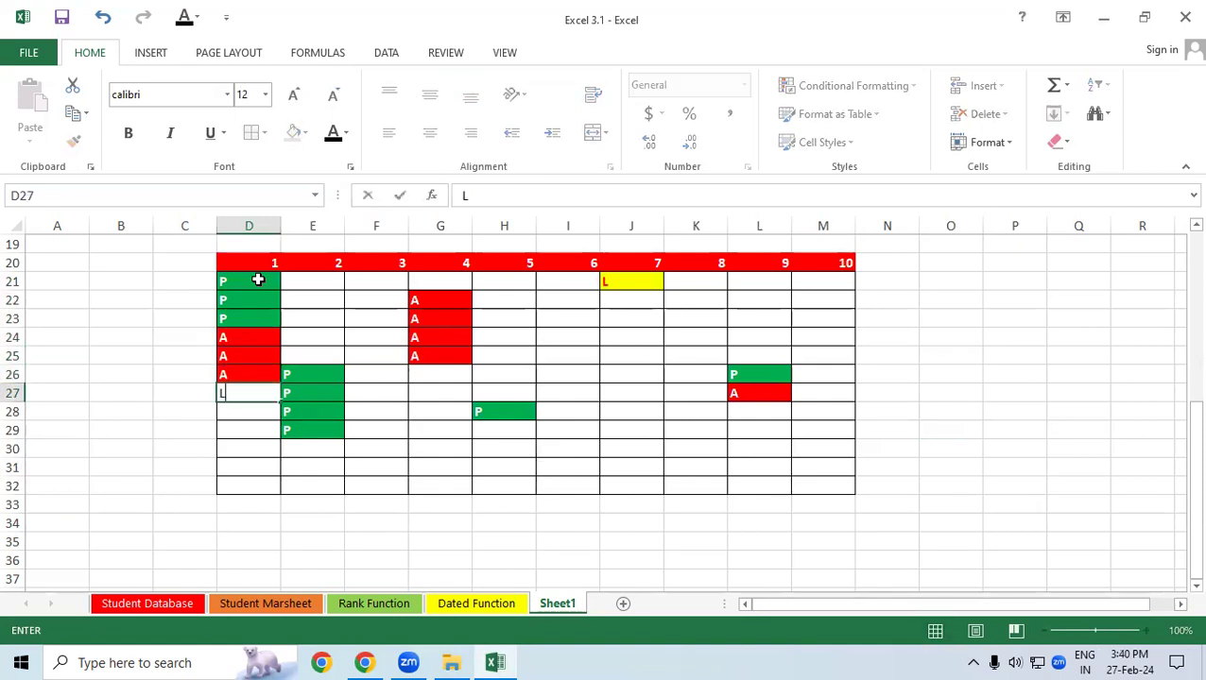
key("Return")
type("L")
key("Return")
type("LL")
key("Return")
type("L")
key("Return")
key("Up")
key("Up")
type("L")
key("Return")
key("Return")
key("Return")
type("L")
key("Up")
type("L")
key("Return")
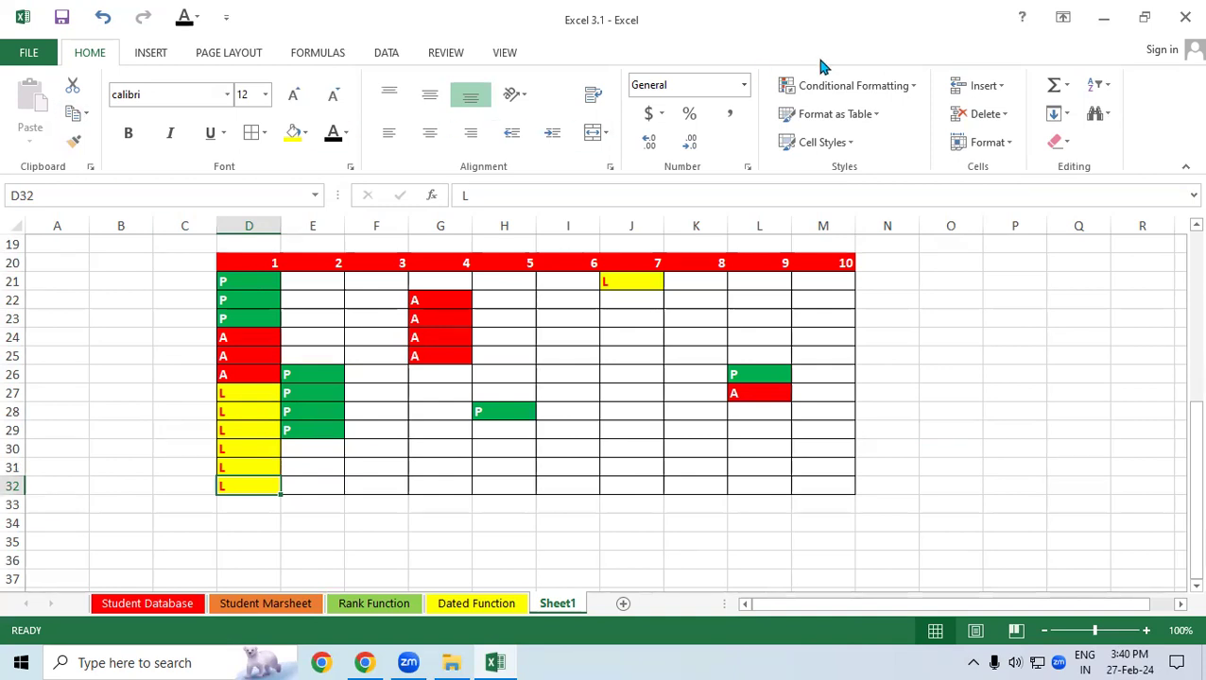
left_click(888, 87)
mouse_move(912, 120)
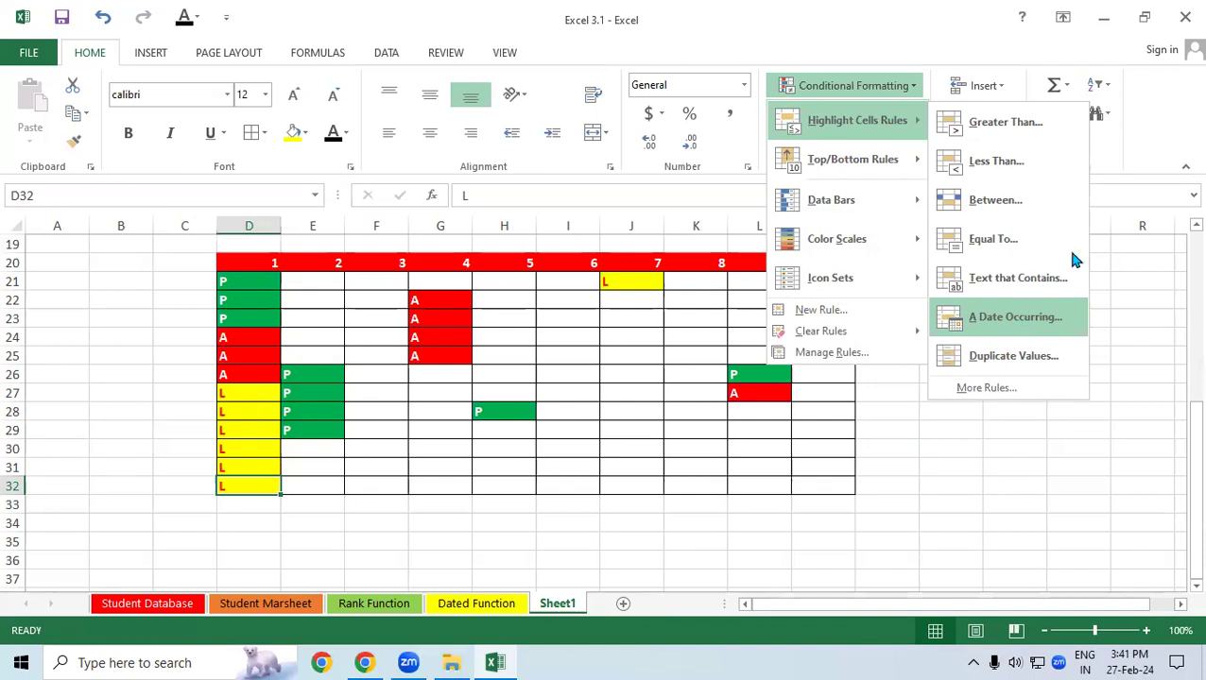
left_click(412, 489)
scroll(412, 490, "down", 1)
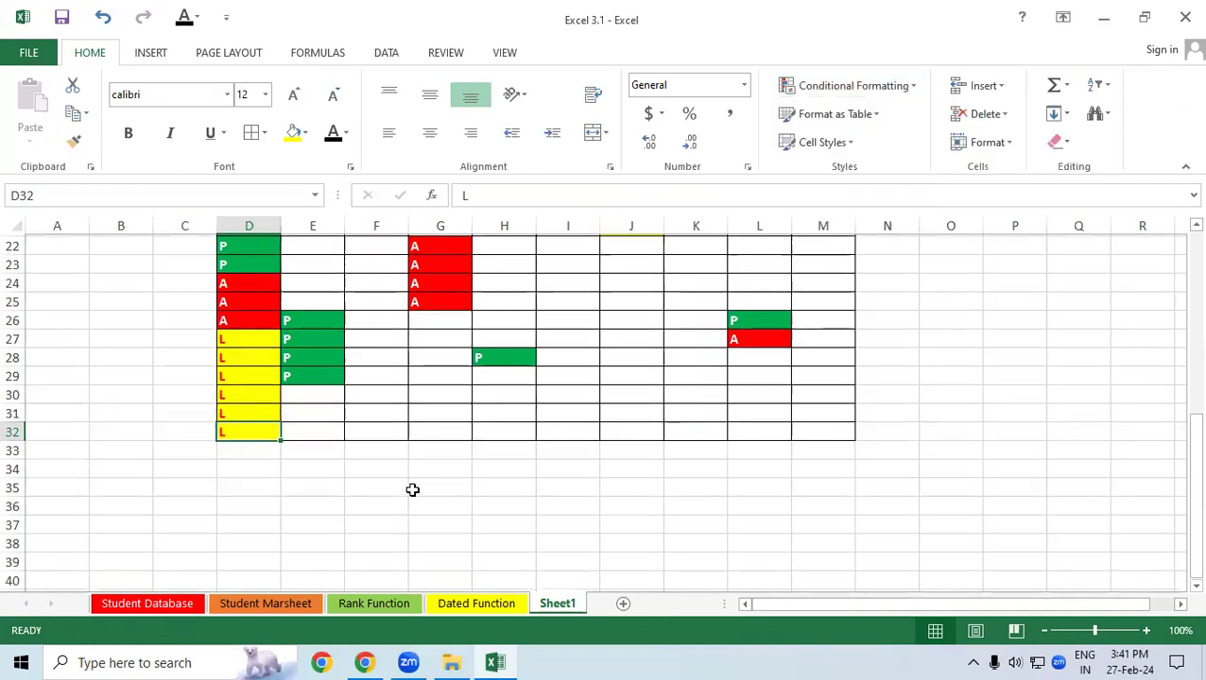
scroll(415, 473, "down", 1)
left_click_drag(1181, 463, 1181, 580)
scroll(1181, 586, "down", 2)
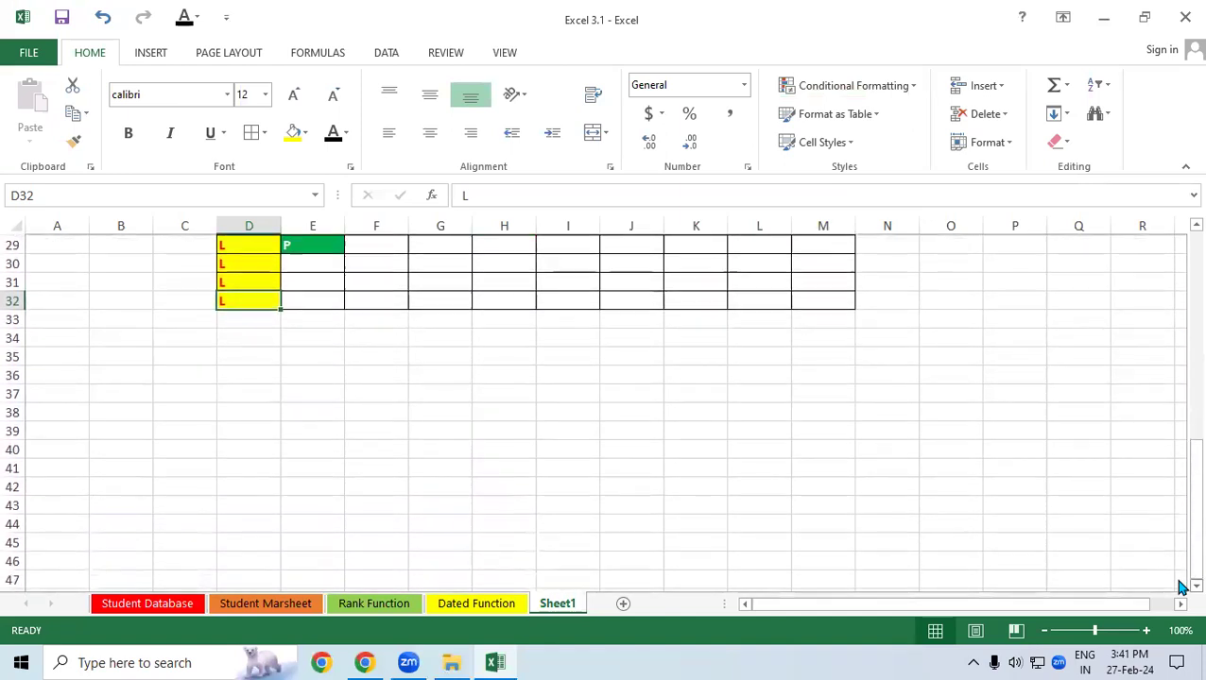
Enter the date 27-02-2024 in D37, correcting the mistyped year
left_click(252, 311)
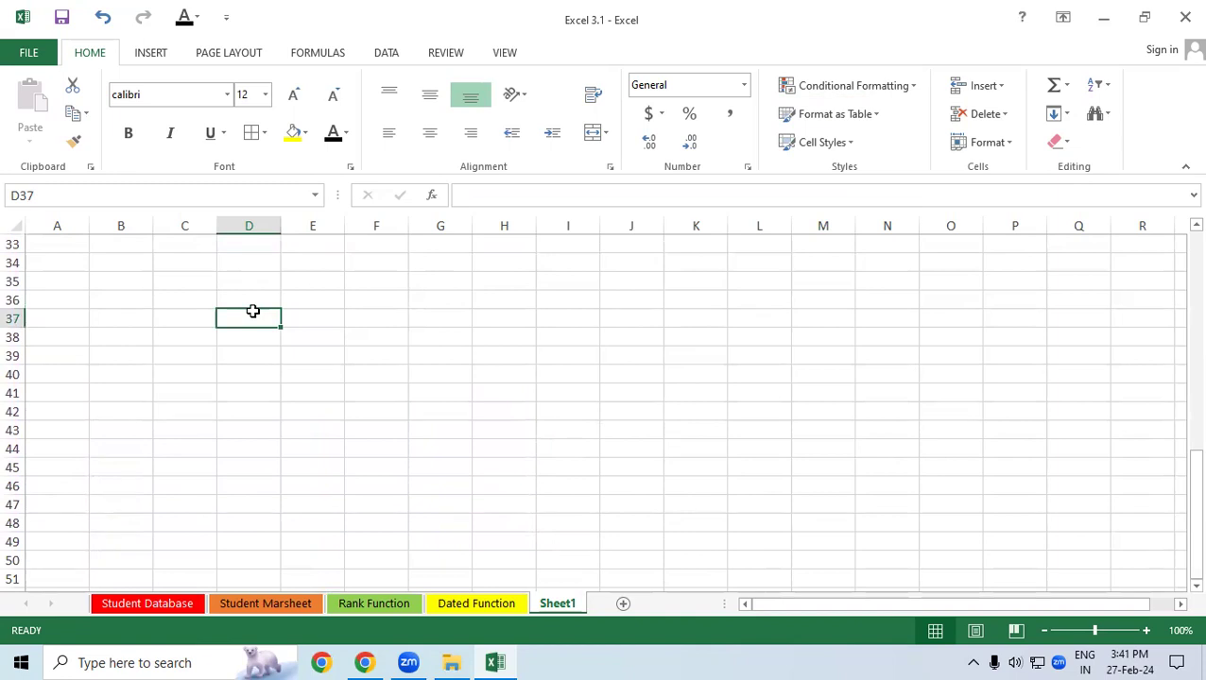
type("27")
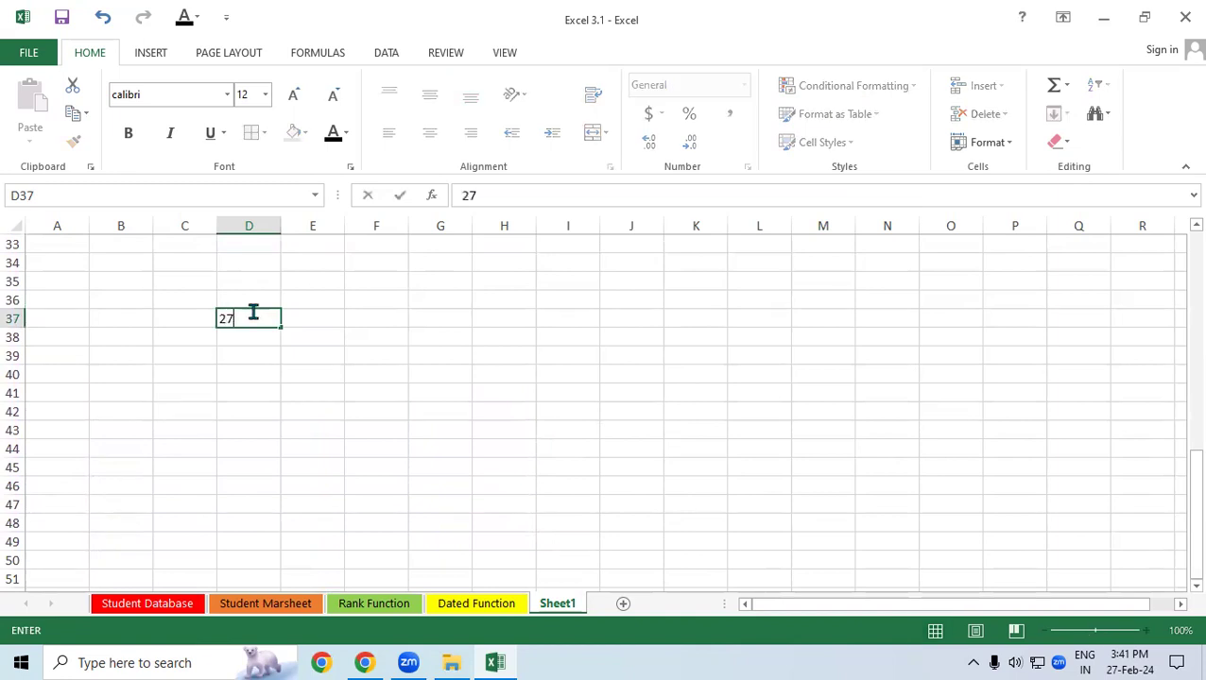
type("-02-200")
key("BackSpace")
type("24")
key("Return")
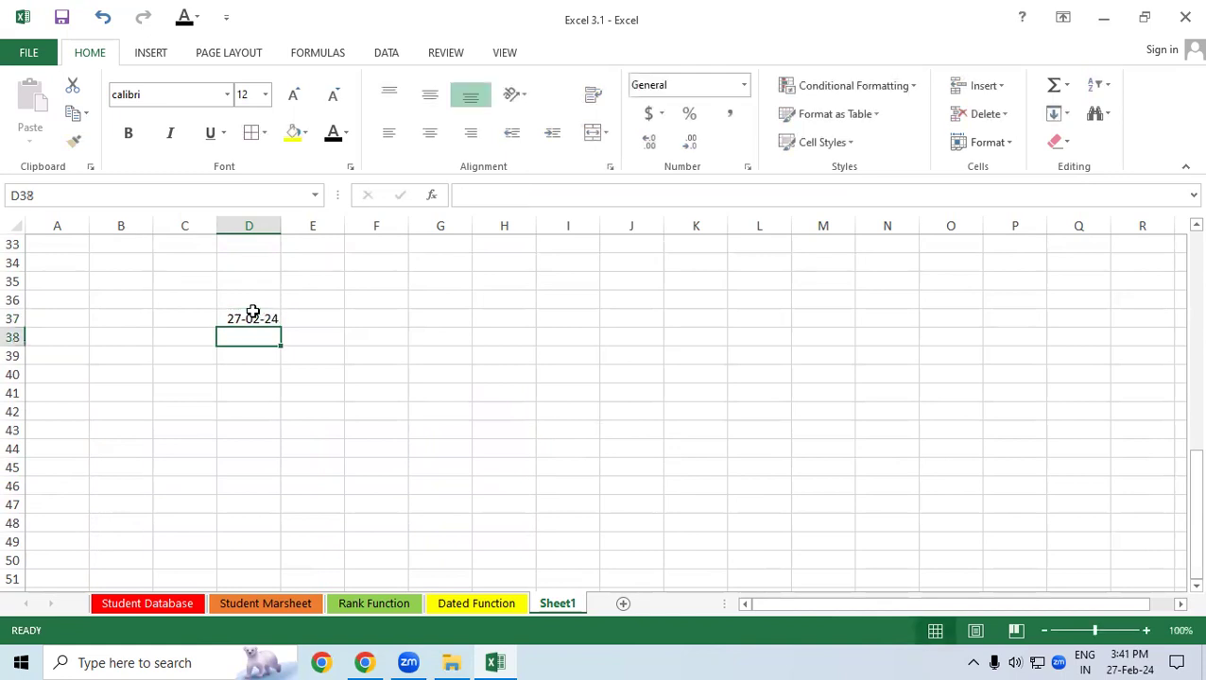
Fill daily dates down to D46 and back up to 24-02-24 in D34
left_click(250, 317)
left_click_drag(280, 326, 282, 493)
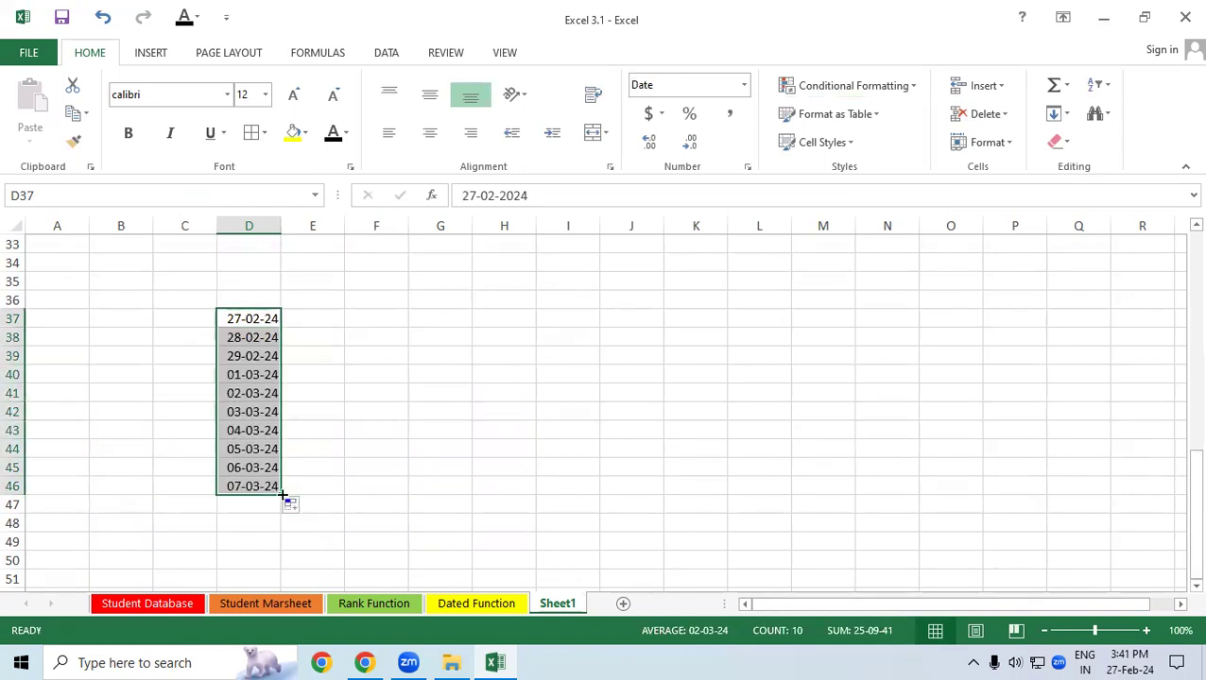
left_click(272, 318)
mouse_move(282, 327)
left_mouse_down()
mouse_move(293, 360)
mouse_move(326, 364)
left_mouse_up()
scroll(326, 364, "up", 1)
left_click_drag(1179, 406, 1179, 537)
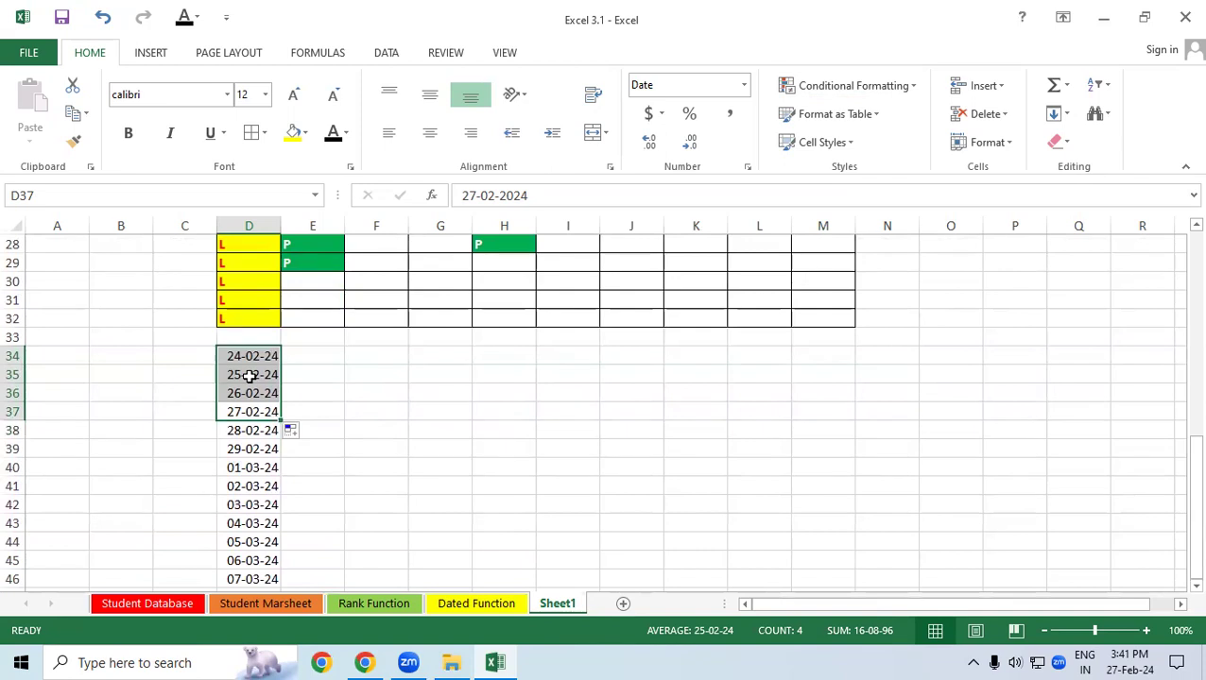
scroll(1179, 593, "down", 1)
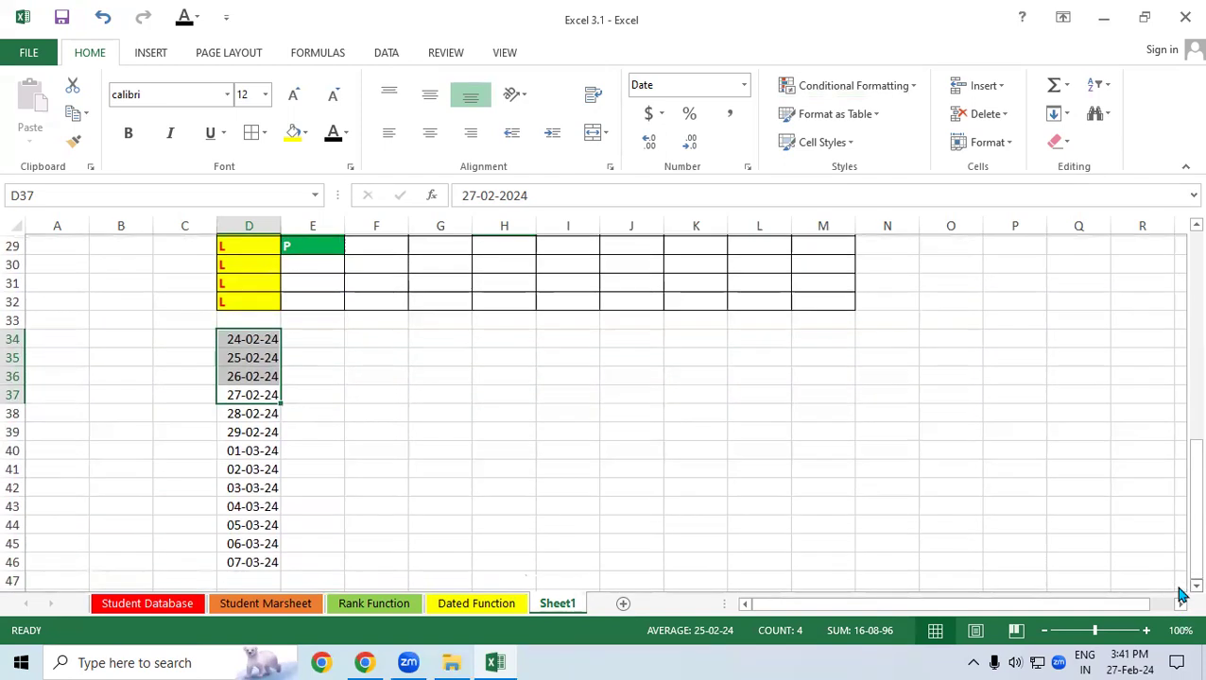
scroll(1180, 595, "down", 1)
Select the D34:D46 dates to check the series, then deselect them
left_click(376, 342)
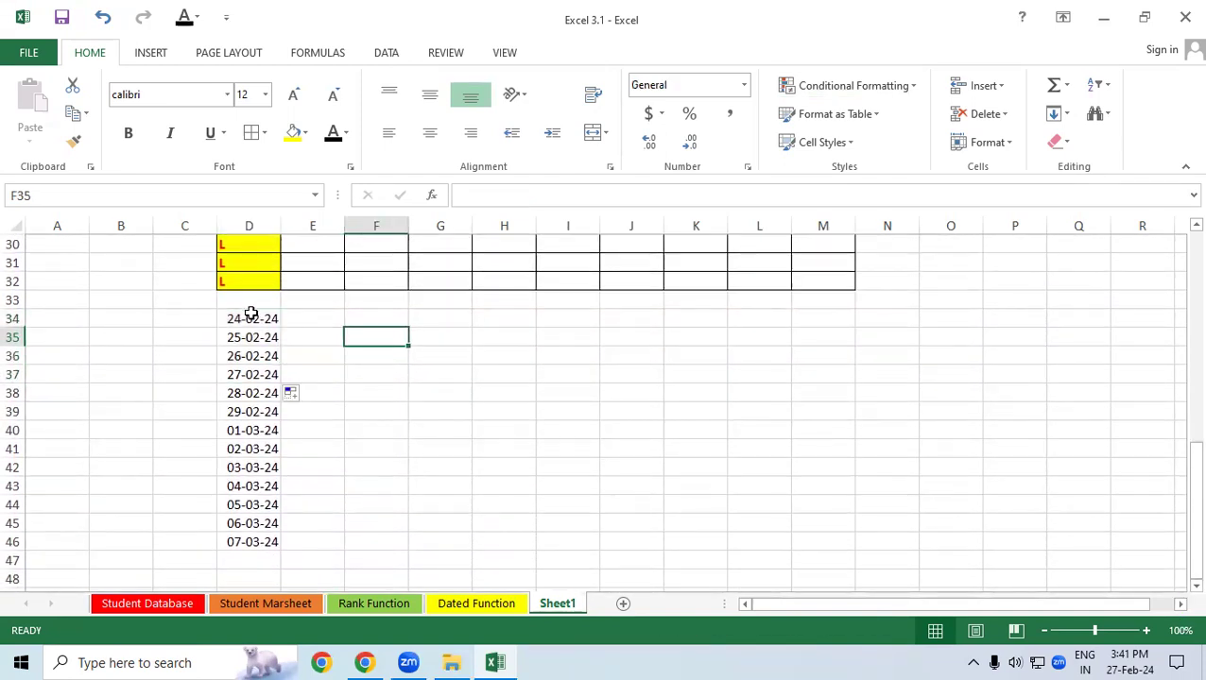
left_click_drag(251, 313, 244, 536)
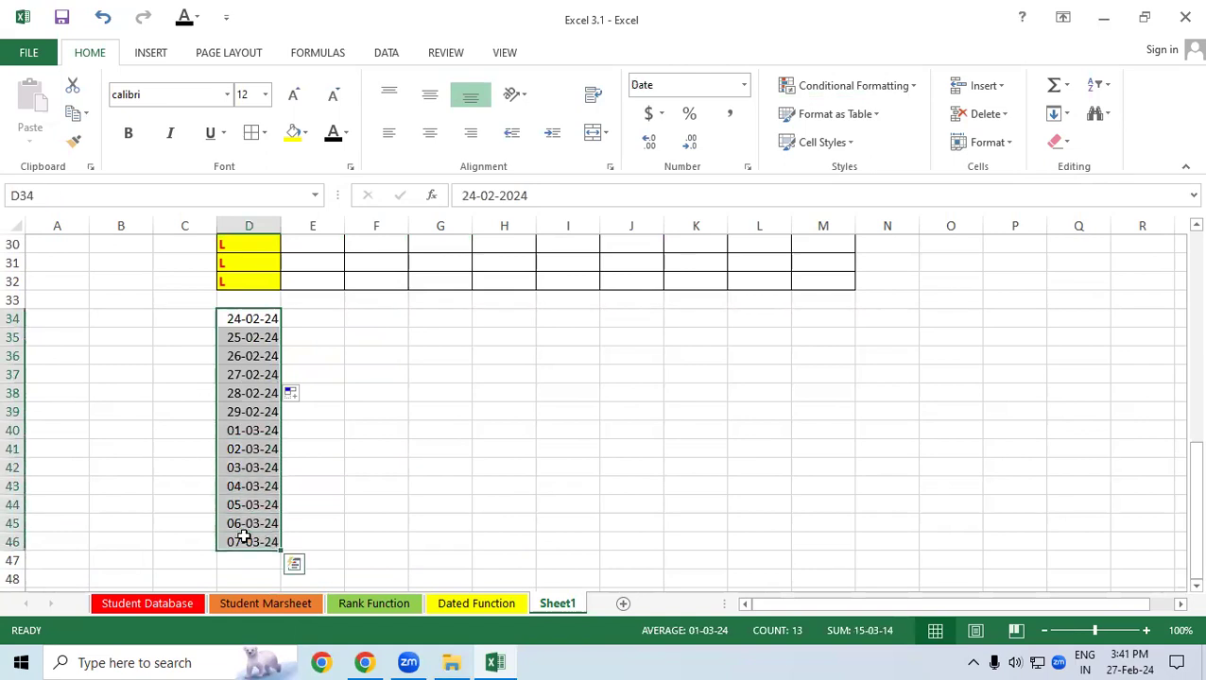
left_click(248, 355)
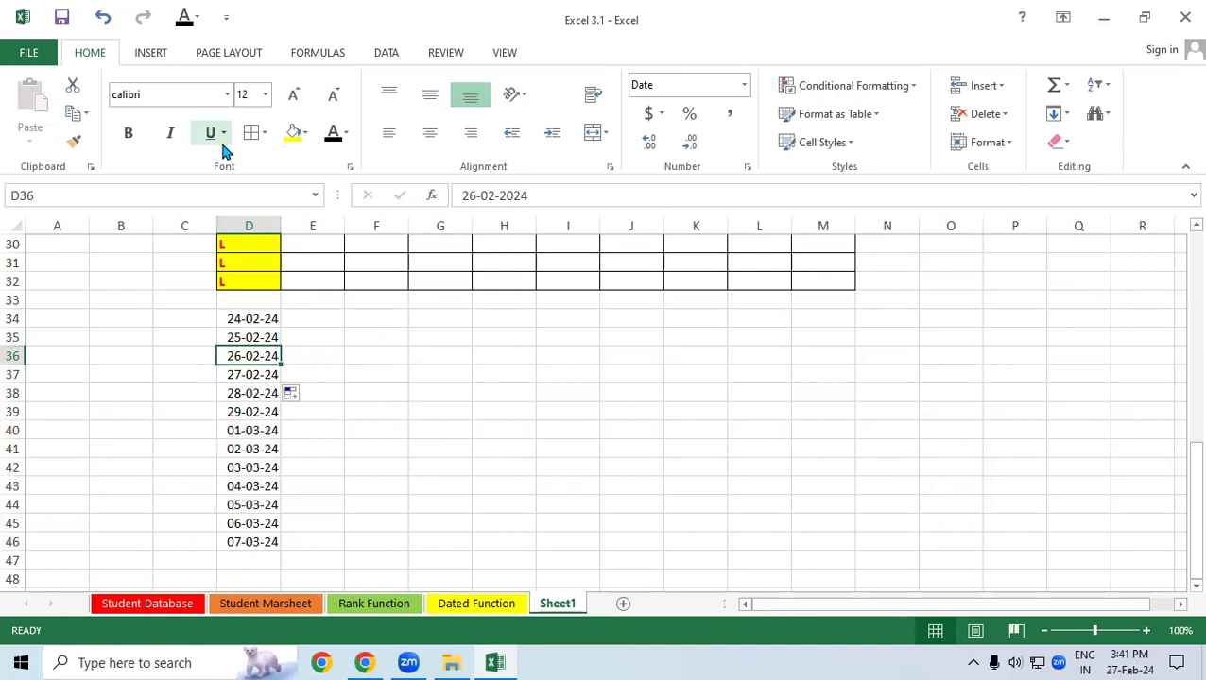
left_click(314, 337)
Select D34:D46 and start an A Date Occurring highlight rule, defaulting to Yesterday
left_click_drag(243, 316, 246, 539)
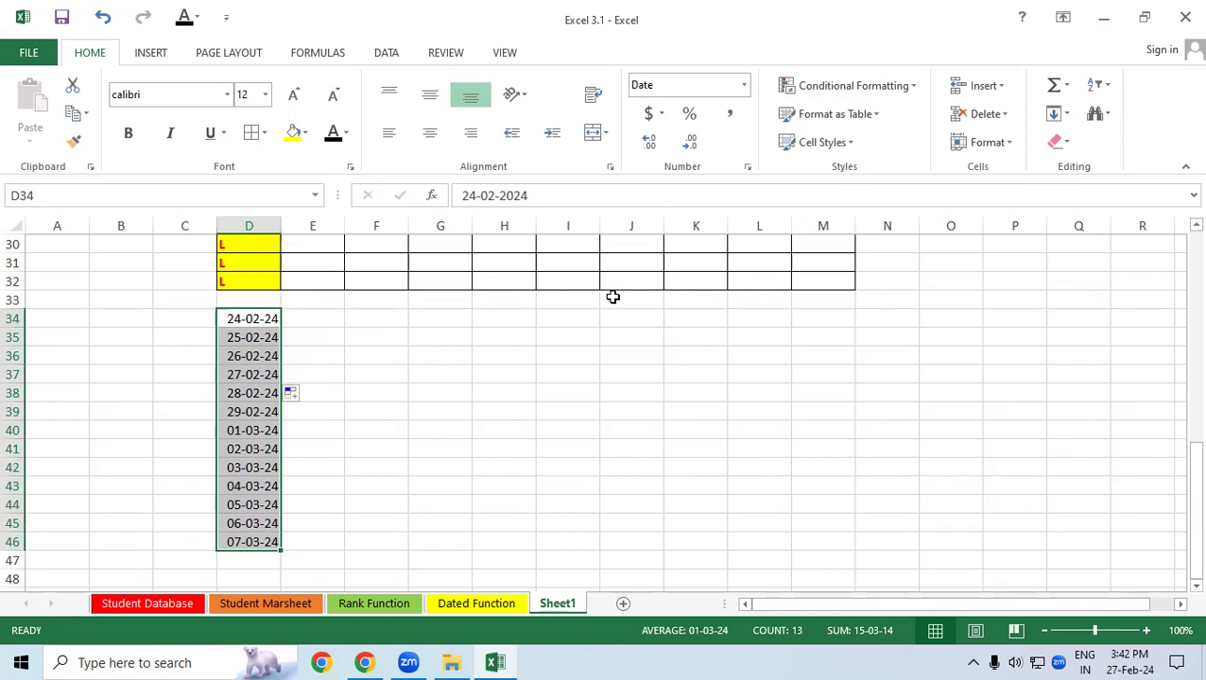
left_click(873, 85)
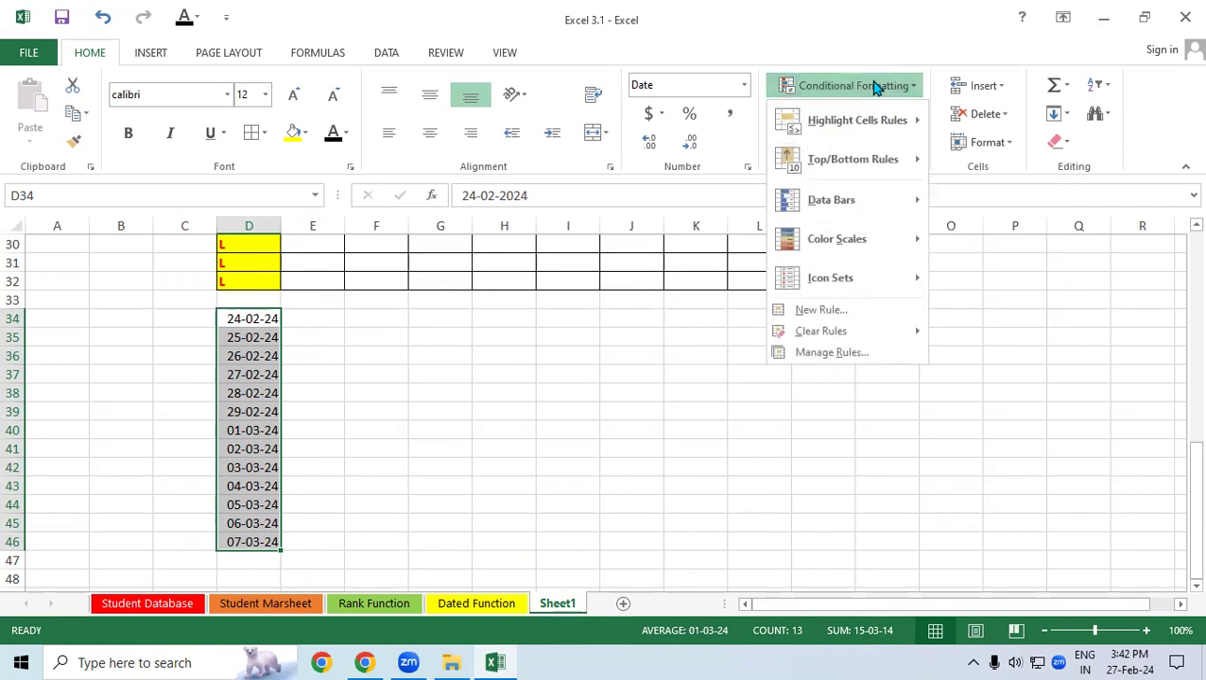
mouse_move(873, 121)
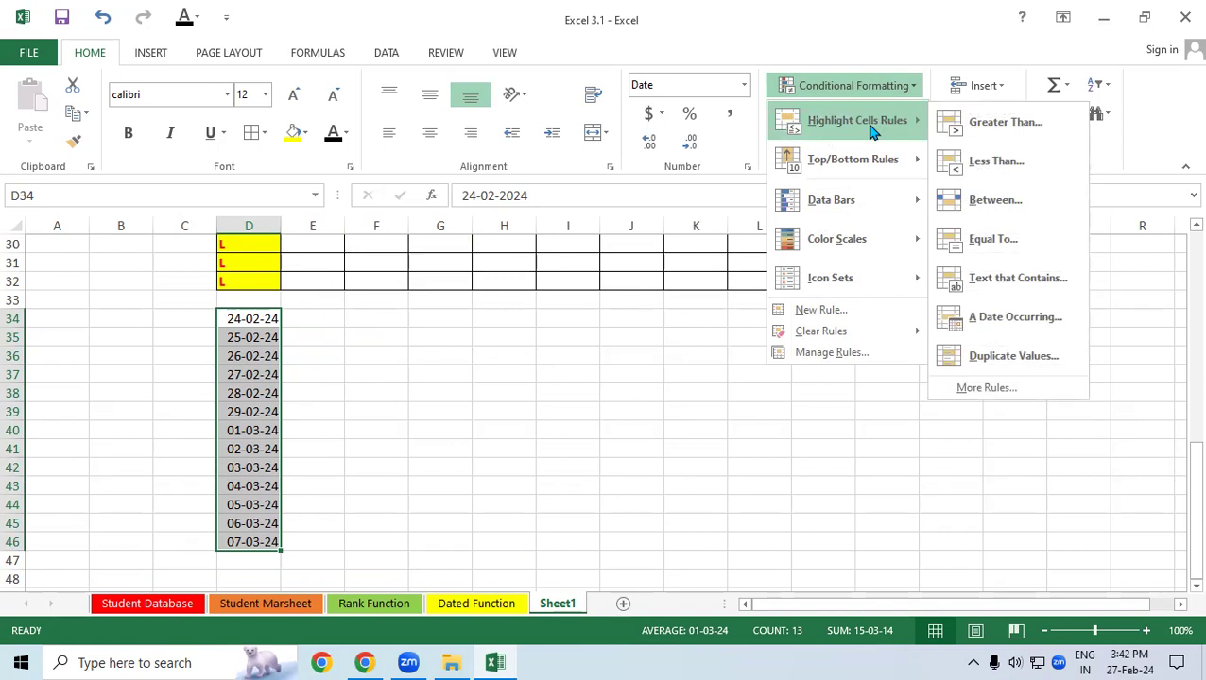
left_click(964, 319)
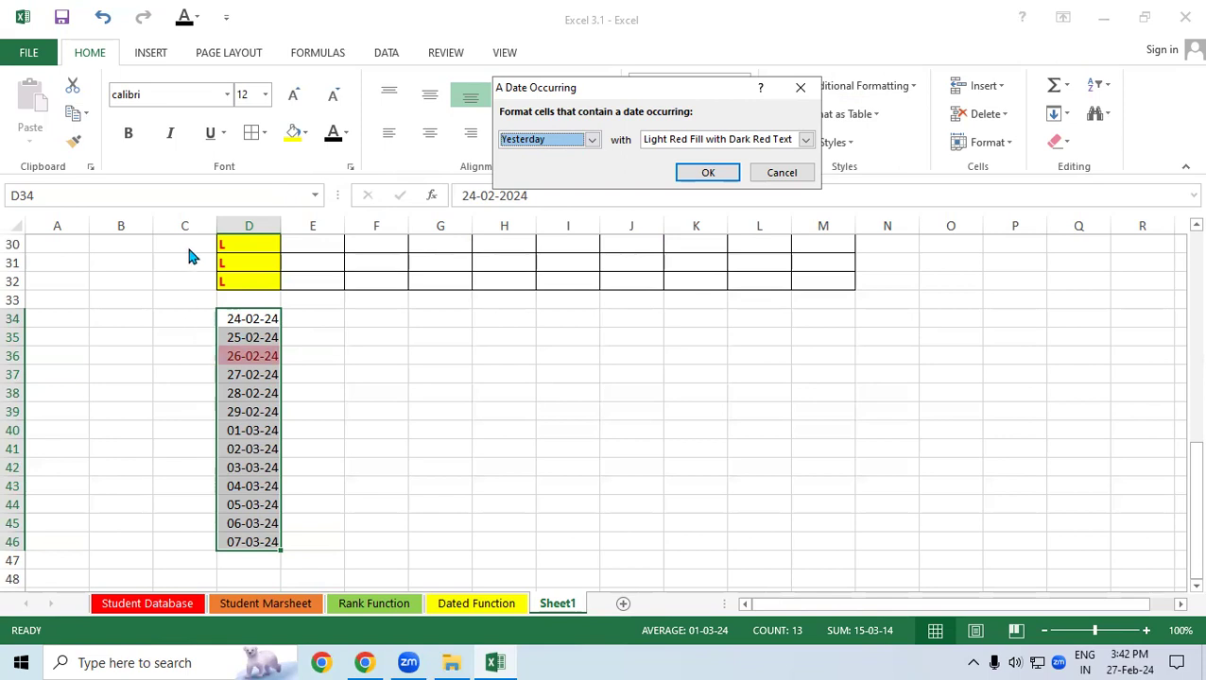
Preview the date rule with Today, Tomorrow and Last 7 days
left_click(590, 140)
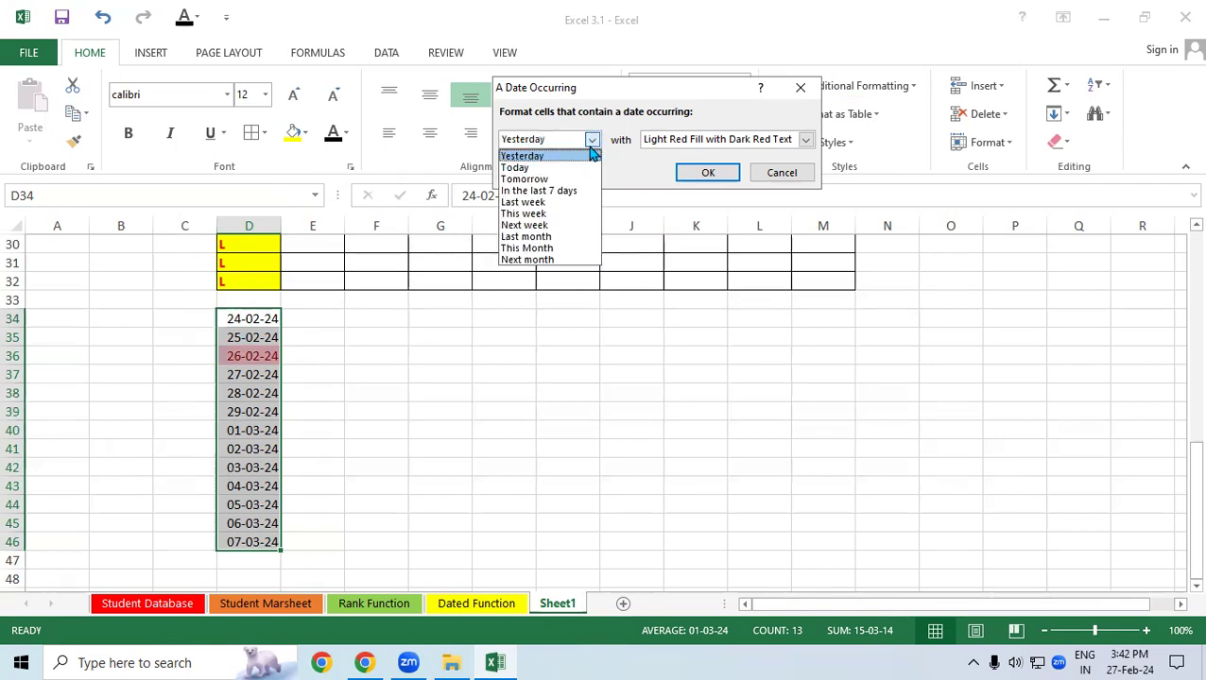
left_click(550, 168)
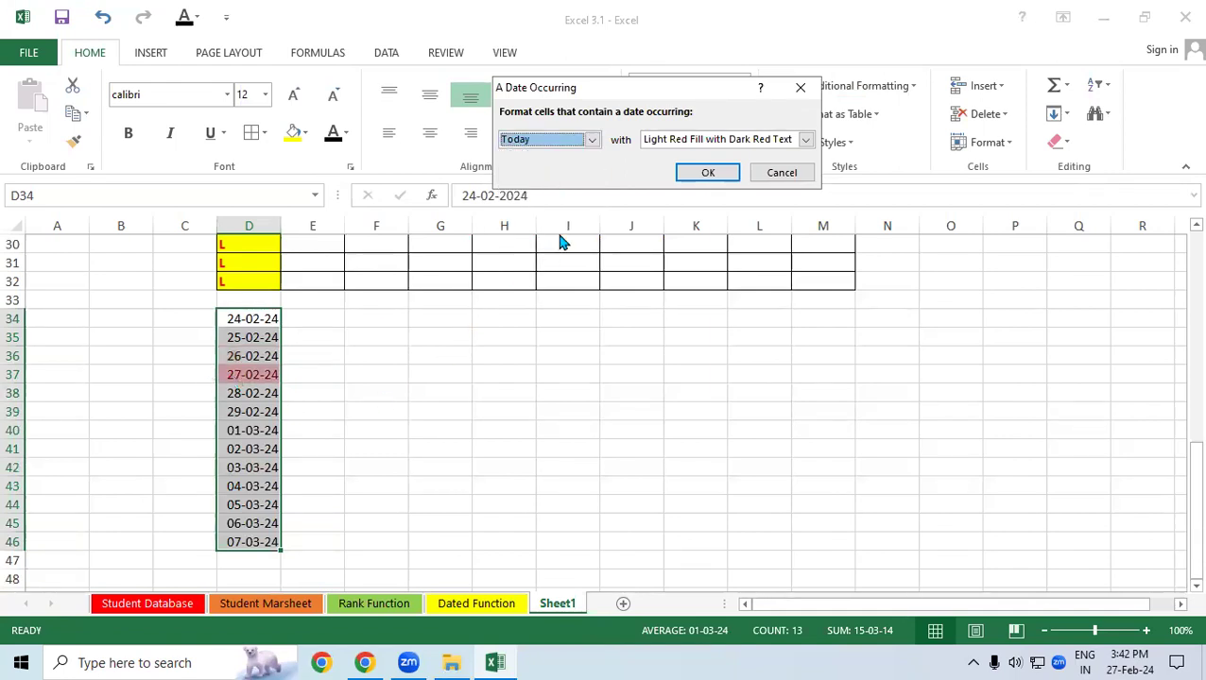
scroll(590, 142, "up", 1)
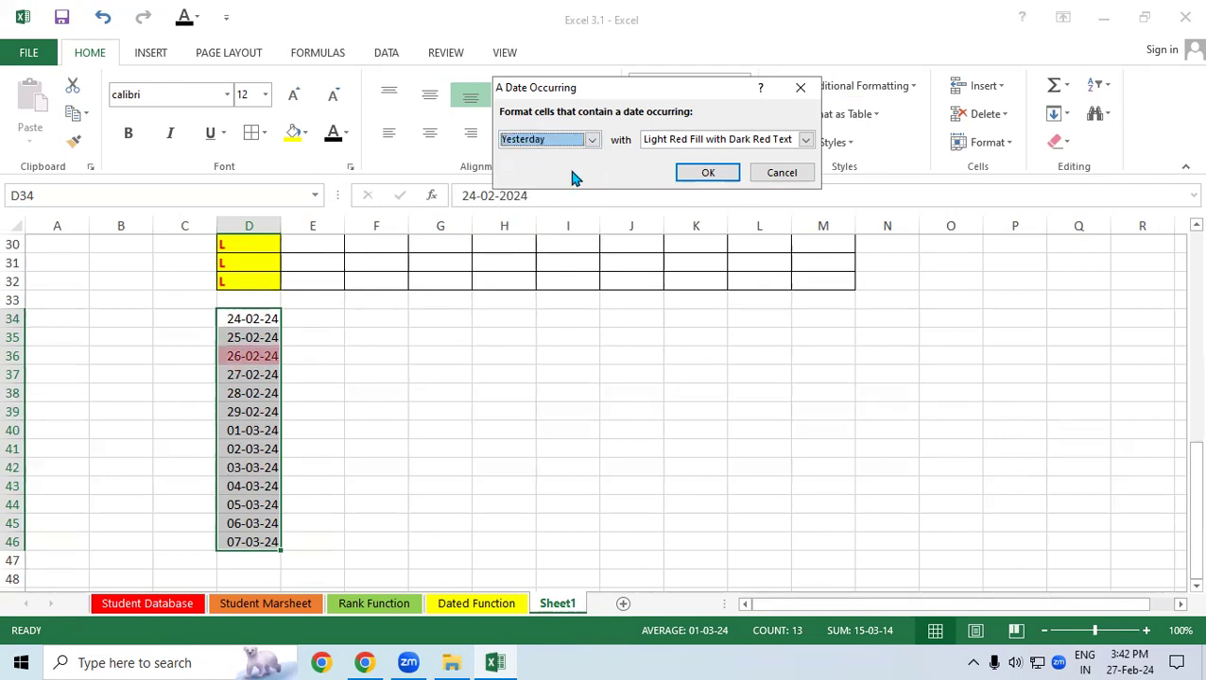
left_click(591, 139)
left_click(561, 179)
left_click(593, 141)
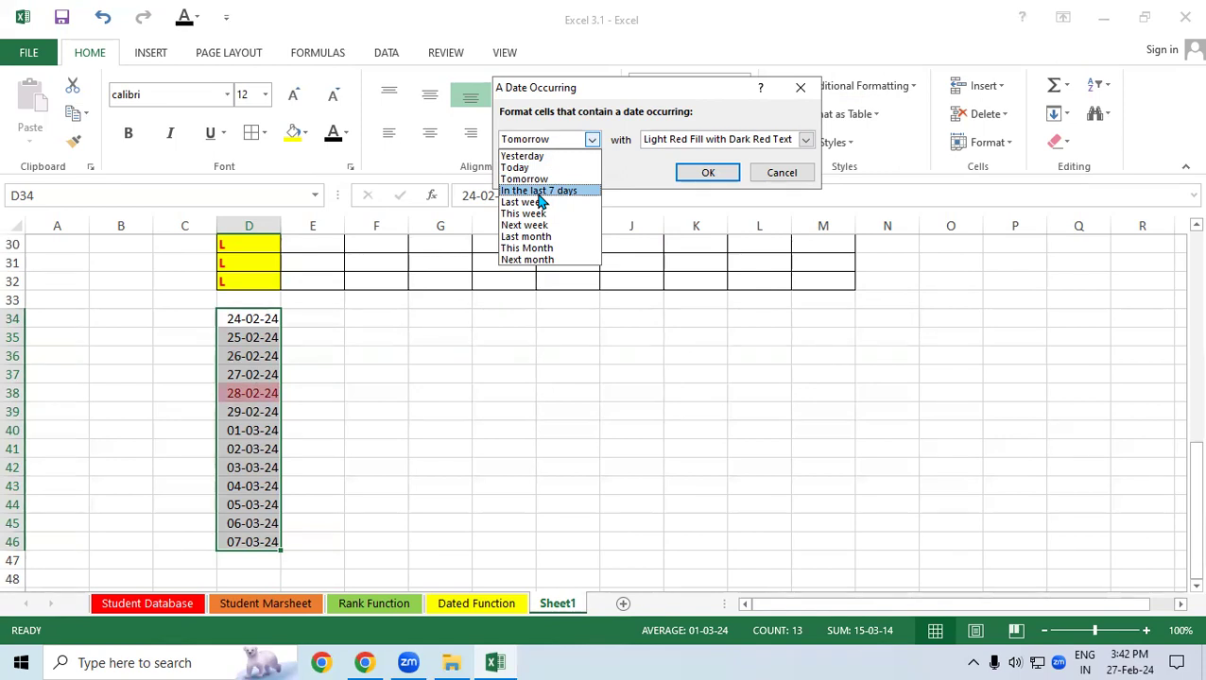
left_click(537, 192)
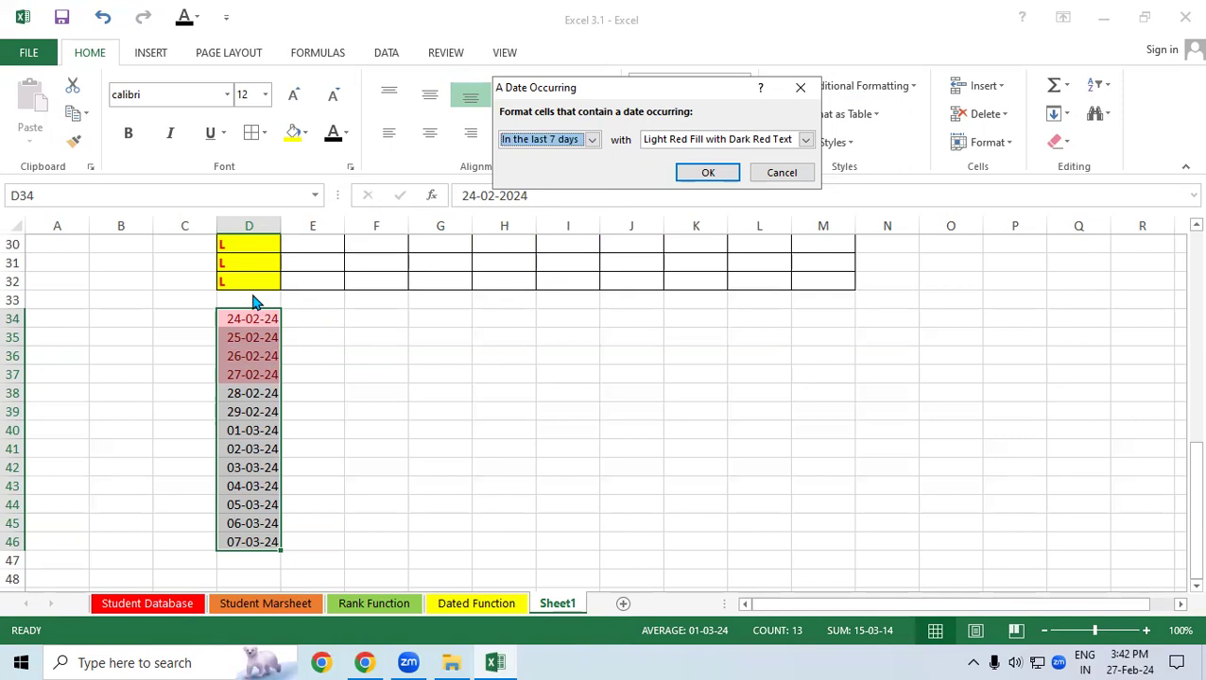
Preview the date rule with Last week, Next week and This week
left_click(592, 142)
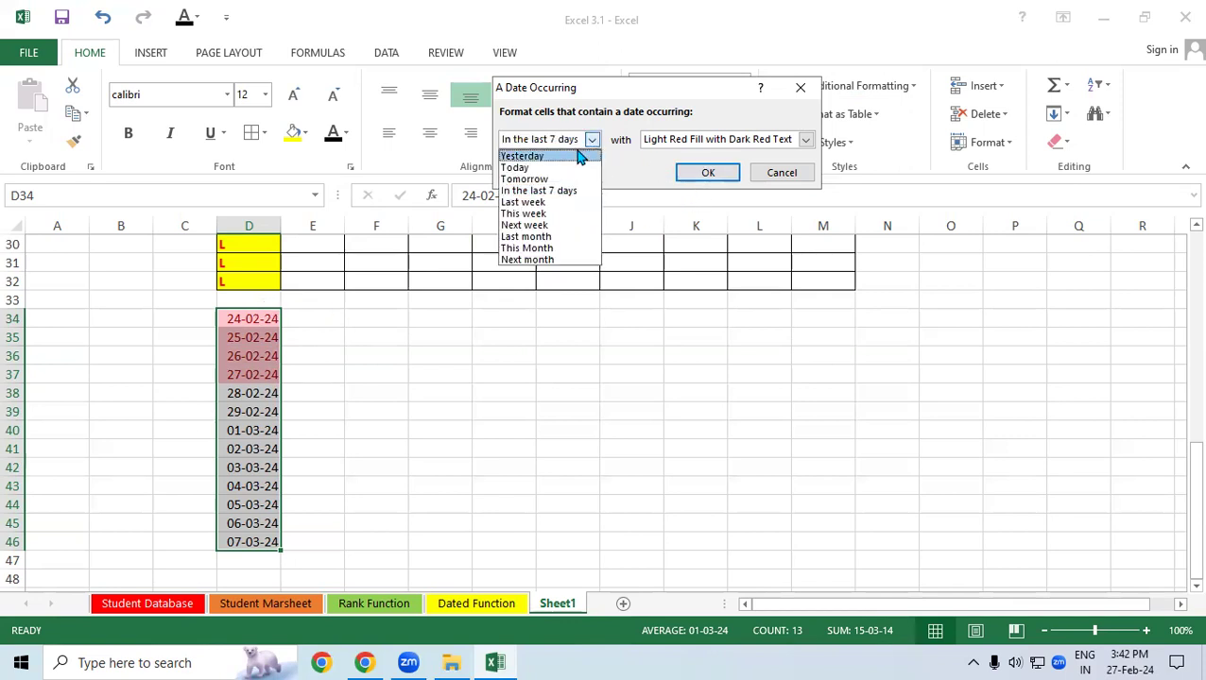
left_click(527, 202)
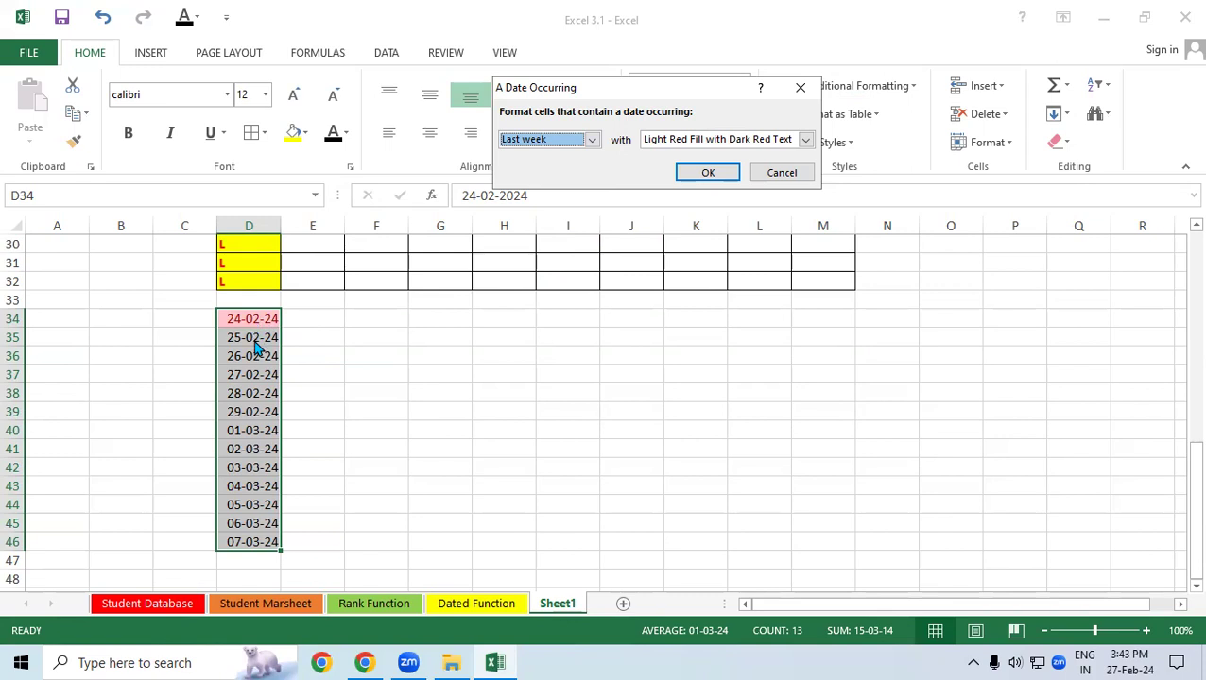
left_click(591, 141)
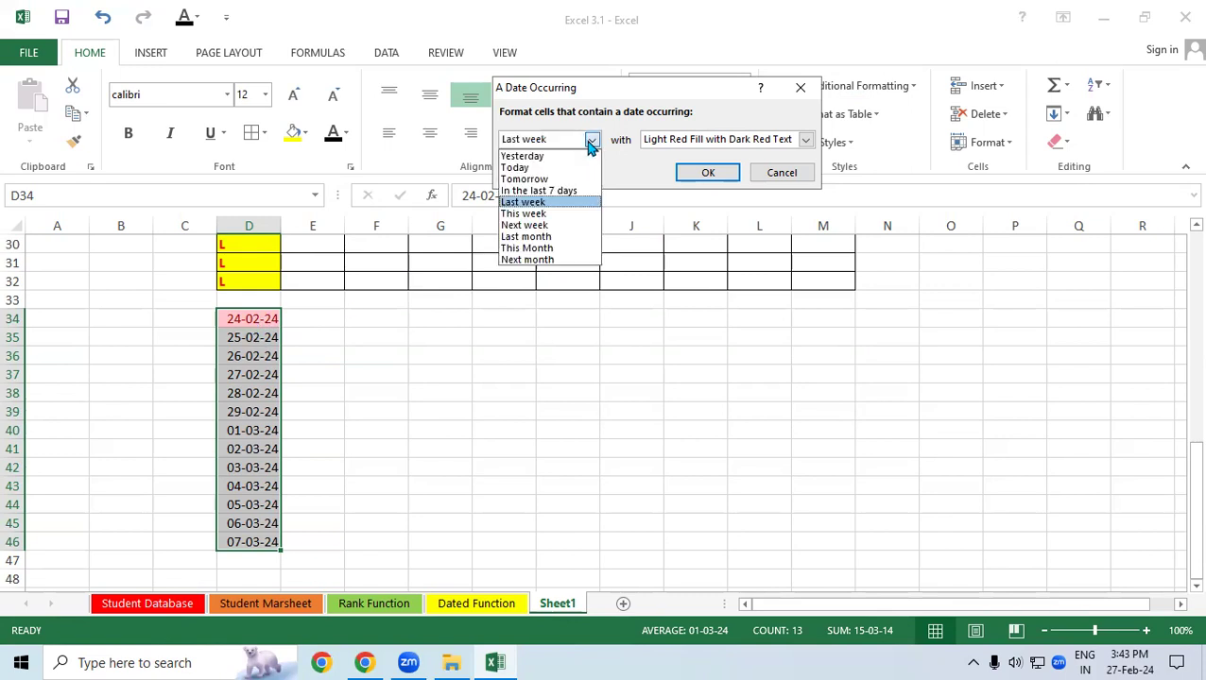
left_click(519, 227)
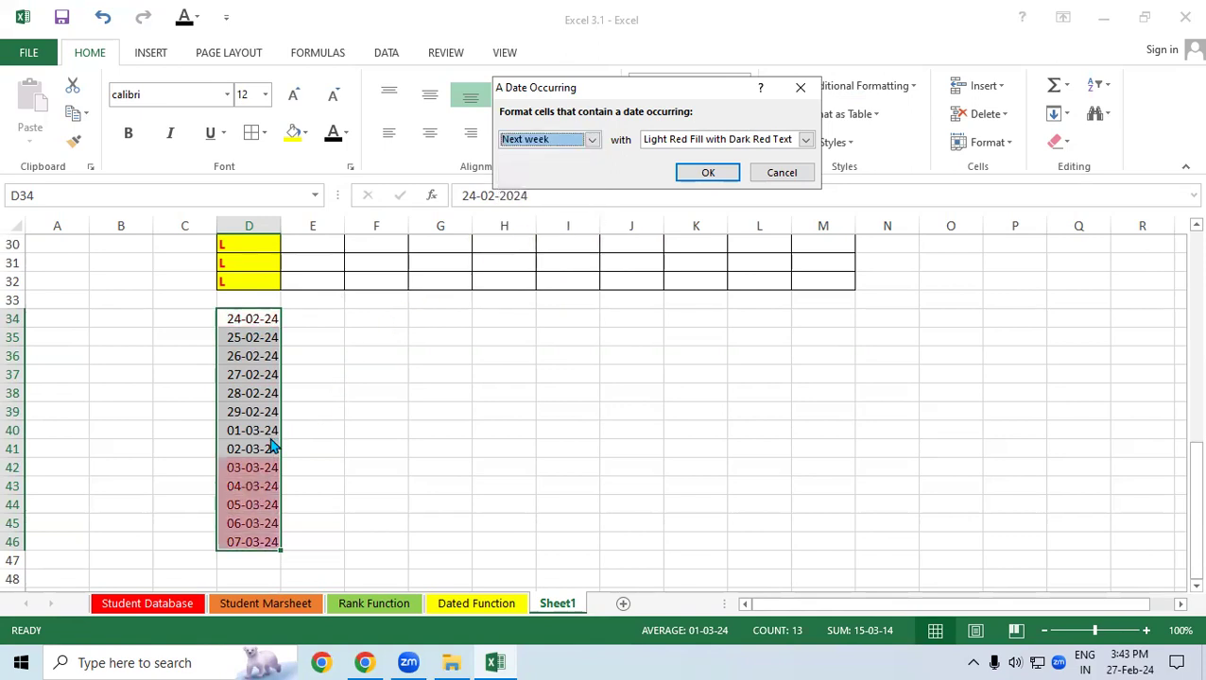
left_click(592, 139)
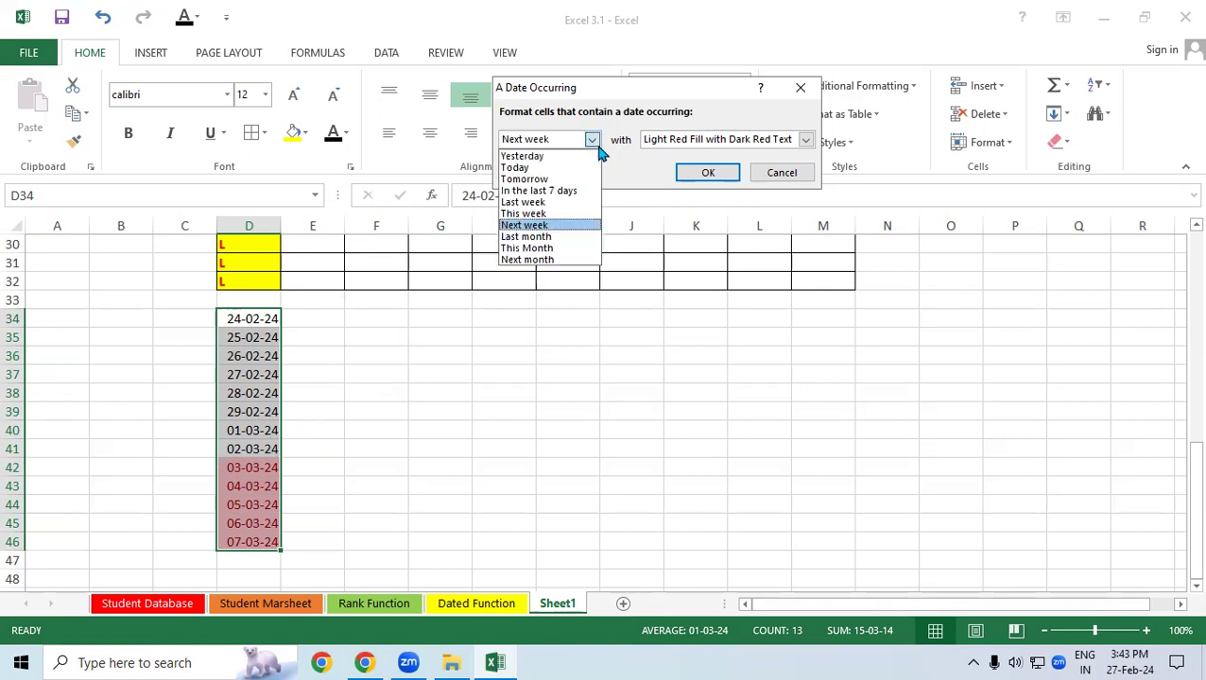
left_click(541, 214)
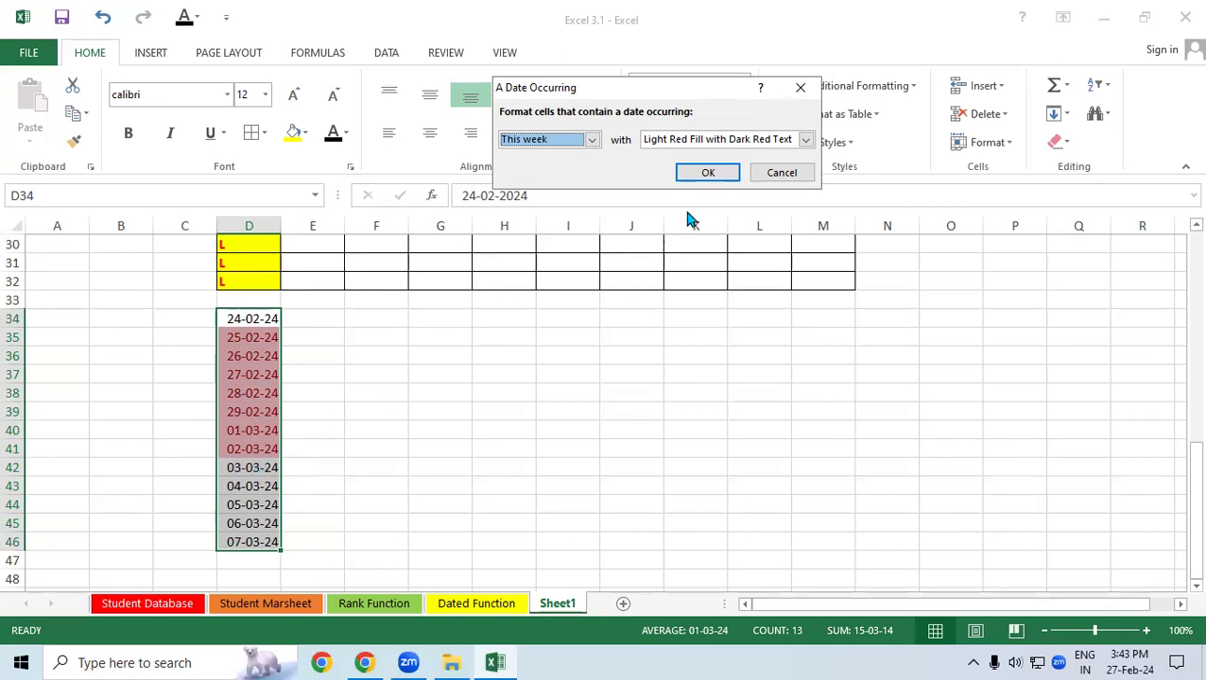
Close the date rule without applying it and dismiss the Conditional Formatting menu
left_click(800, 87)
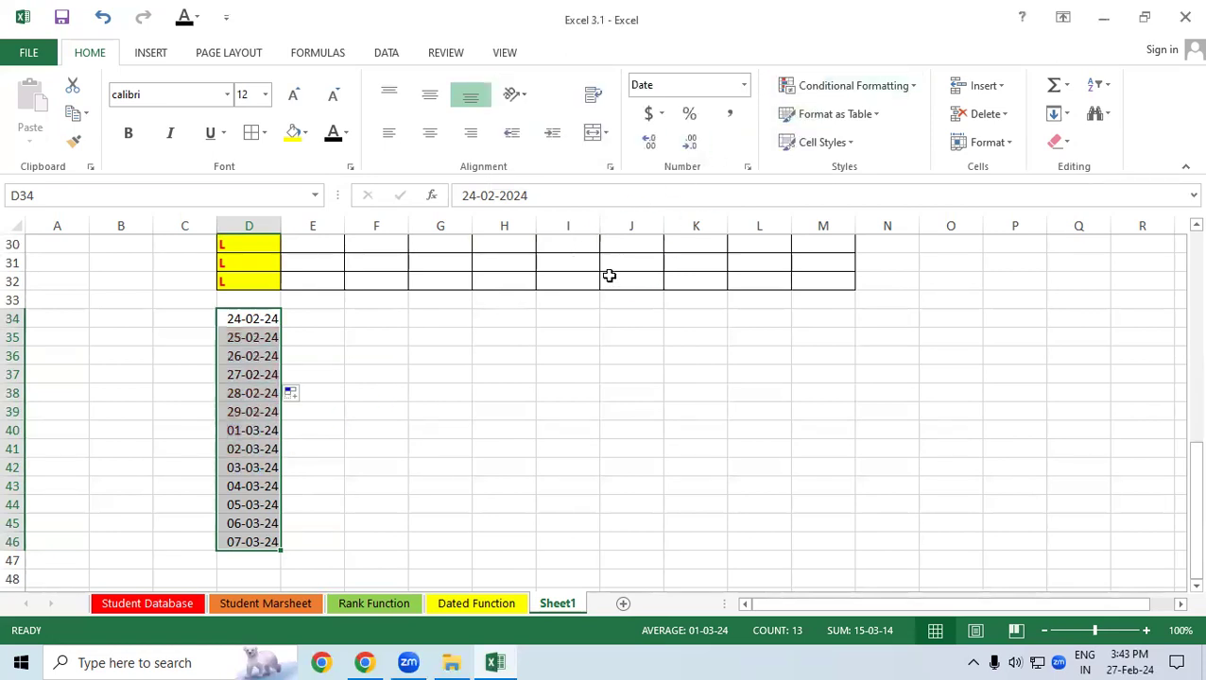
left_click(836, 86)
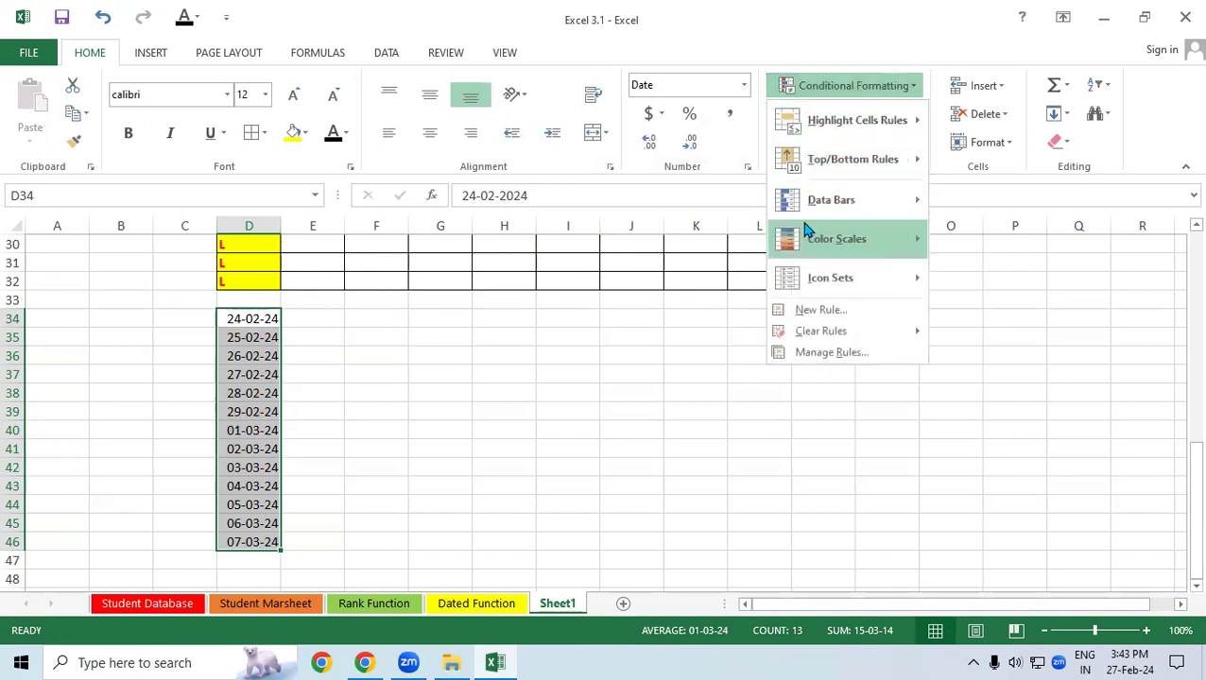
mouse_move(834, 121)
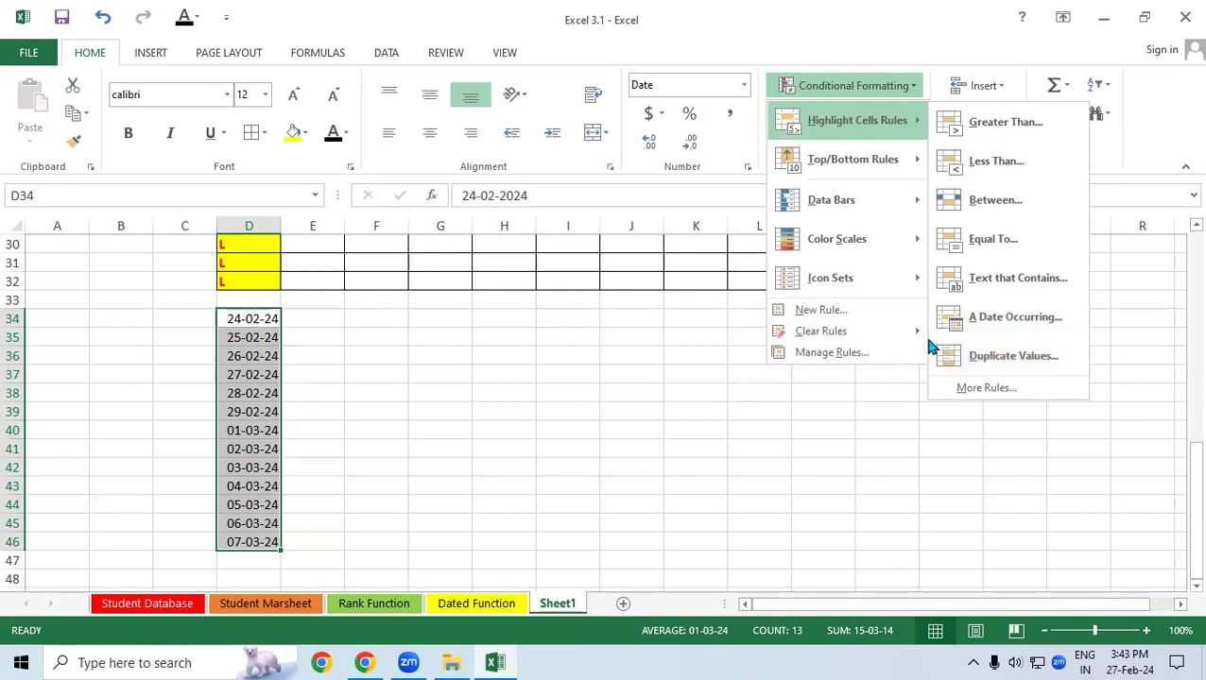
mouse_move(922, 342)
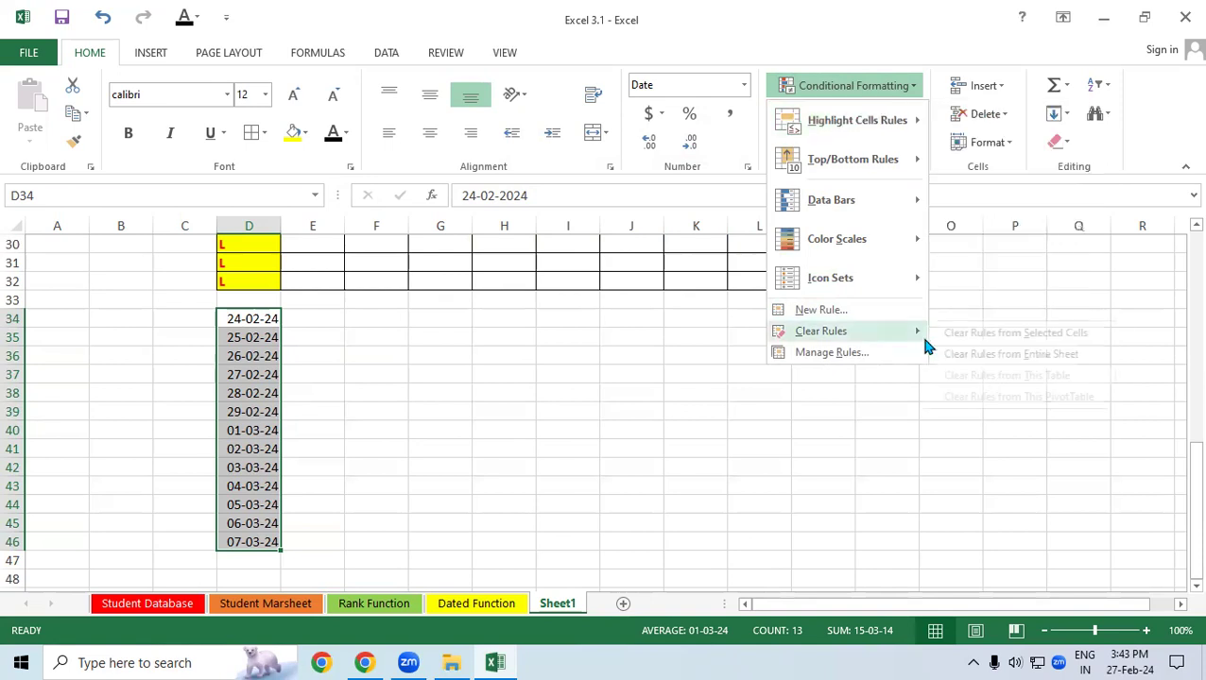
left_click(726, 431)
scroll(567, 373, "down", 1)
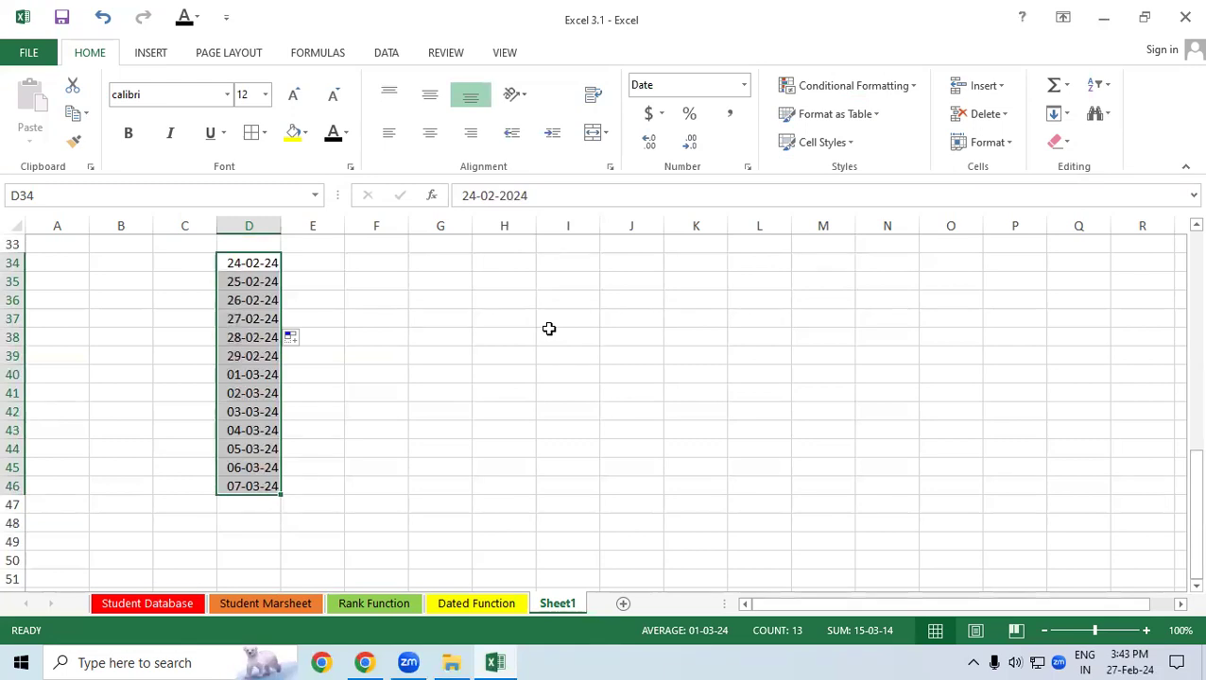
Enter 10, 10, 25 and 15 in J34 to J37
left_click(610, 246)
left_click(612, 265)
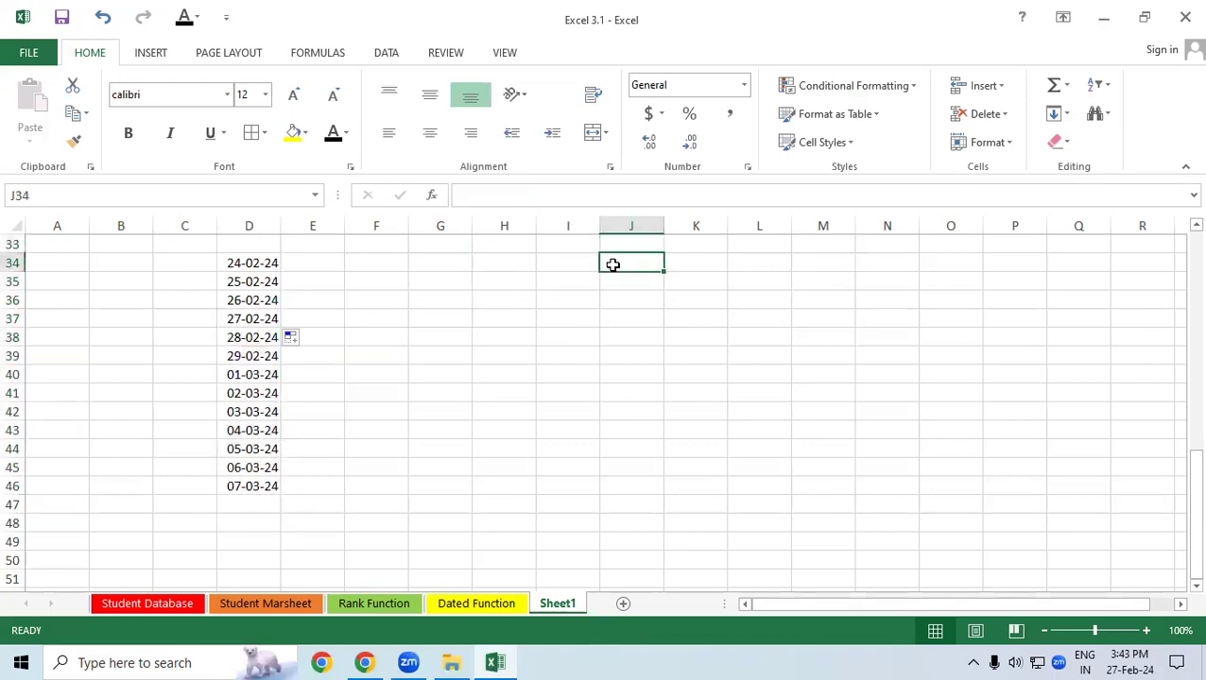
type("10")
key("Return")
type("10")
key("Return")
type("25")
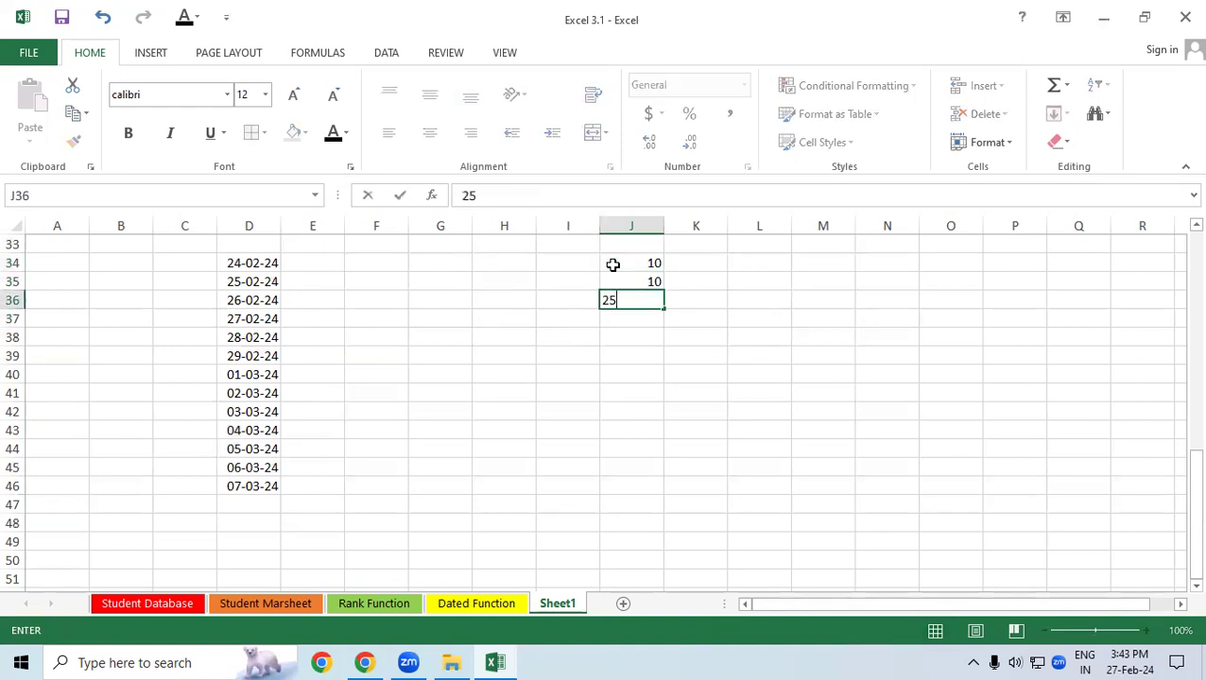
key("Return")
type("15")
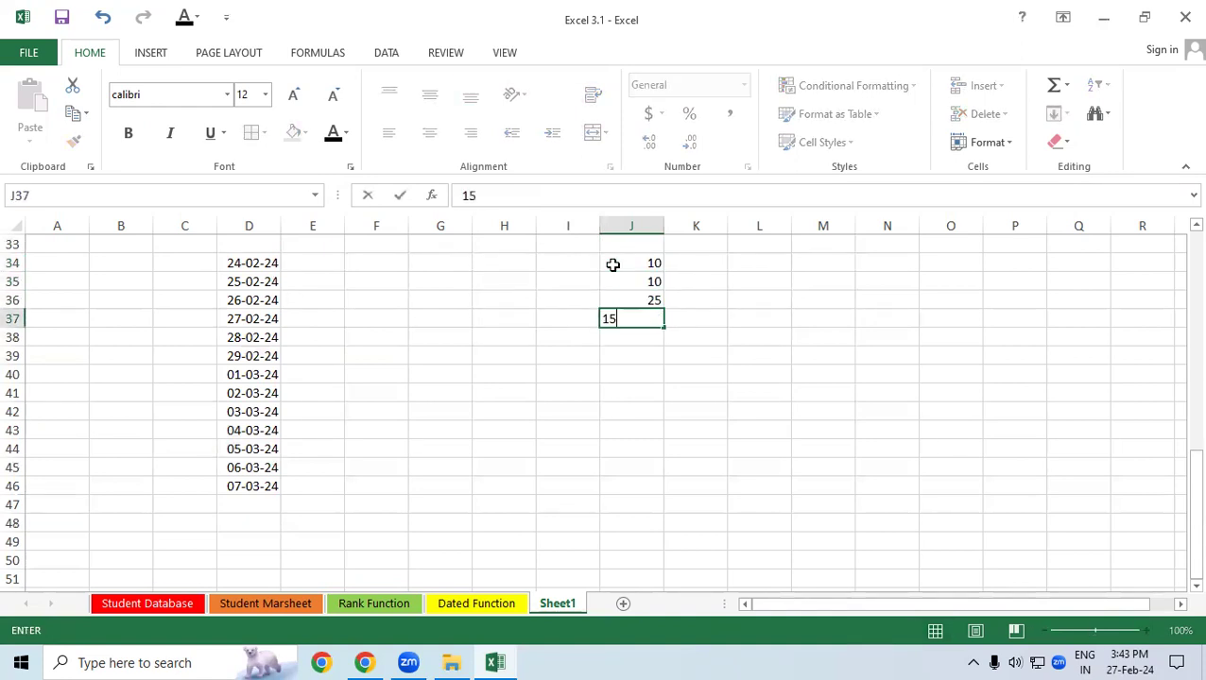
key("Return")
Continue with 15, 12, 18, 17 and 19 in J38 to J42
type("15")
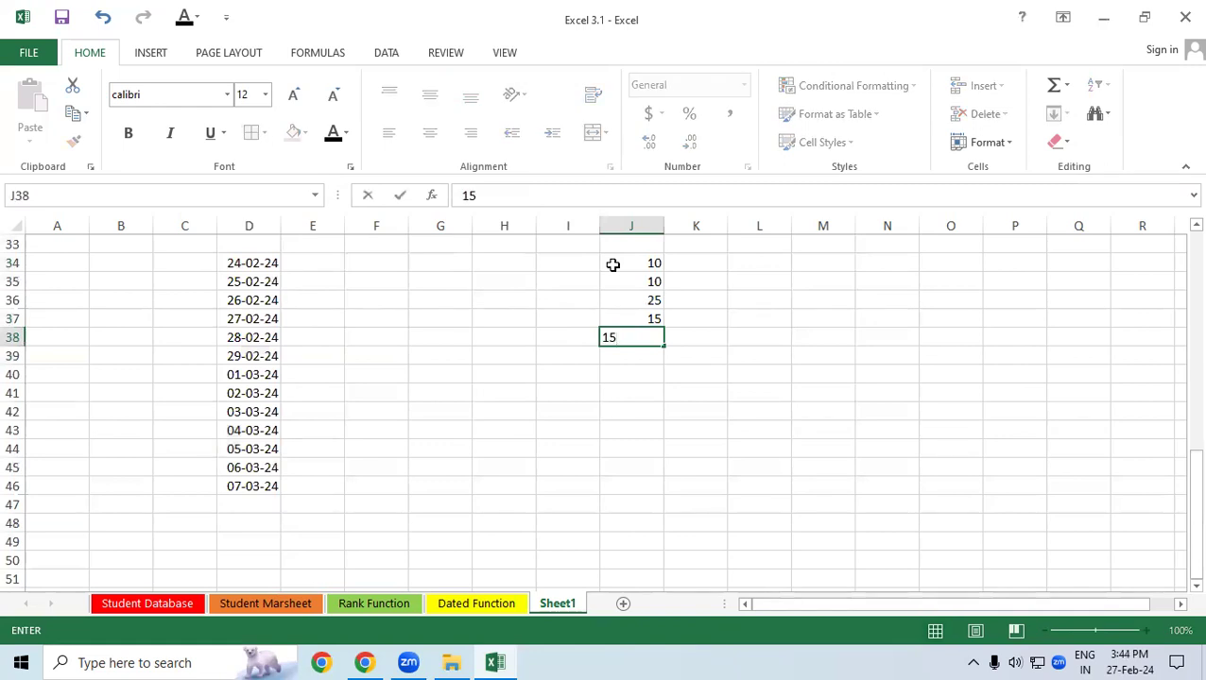
key("Return")
type("12")
key("Return")
type("18")
key("Return")
type("17")
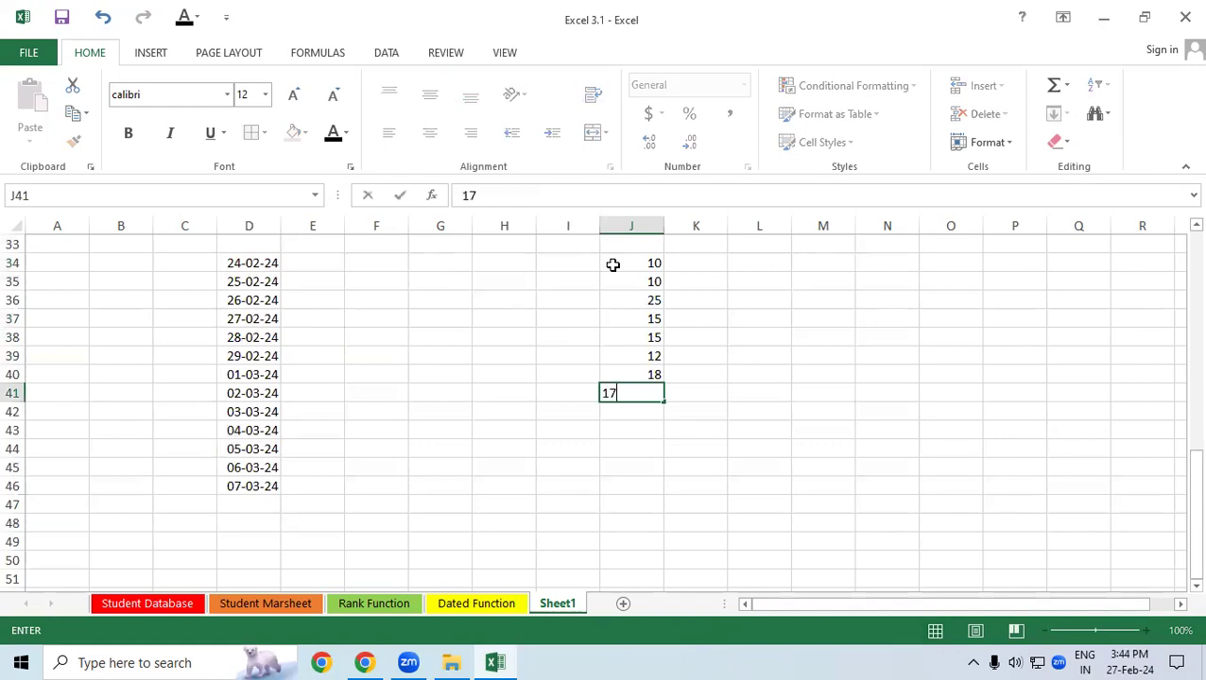
key("Return")
type("19")
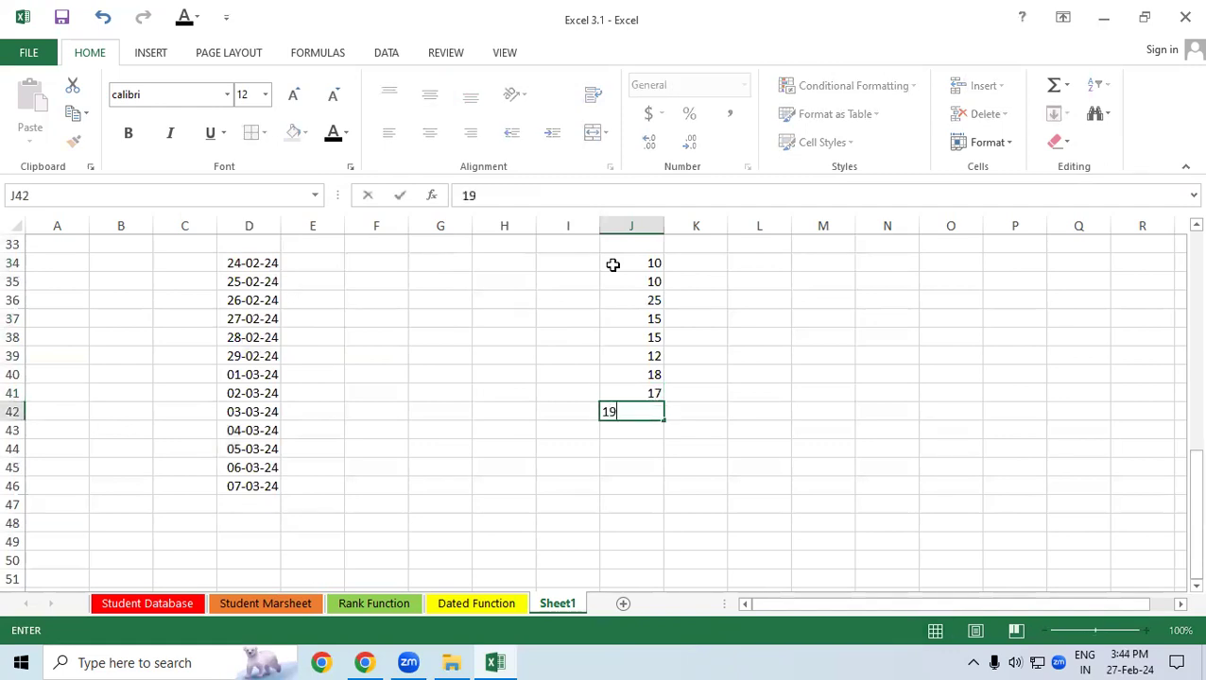
key("Return")
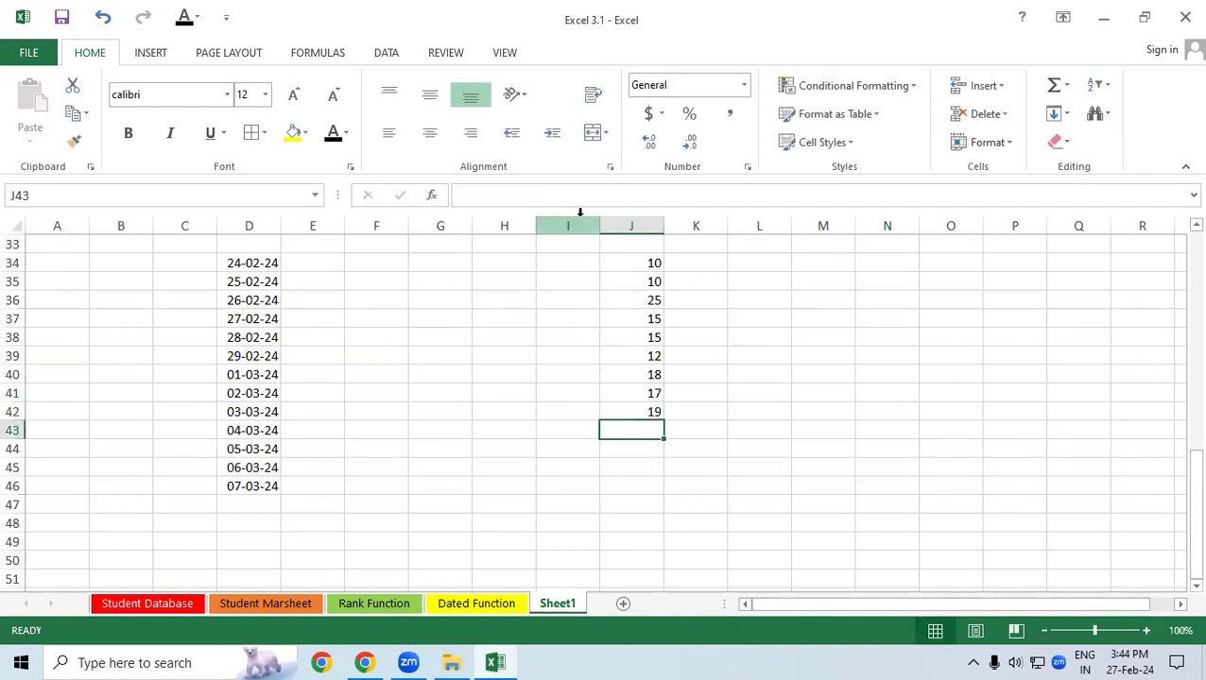
Preview Duplicate Values highlighting of the repeated 10s and 15s in J34:J42, then cancel it
left_click_drag(652, 264, 645, 282)
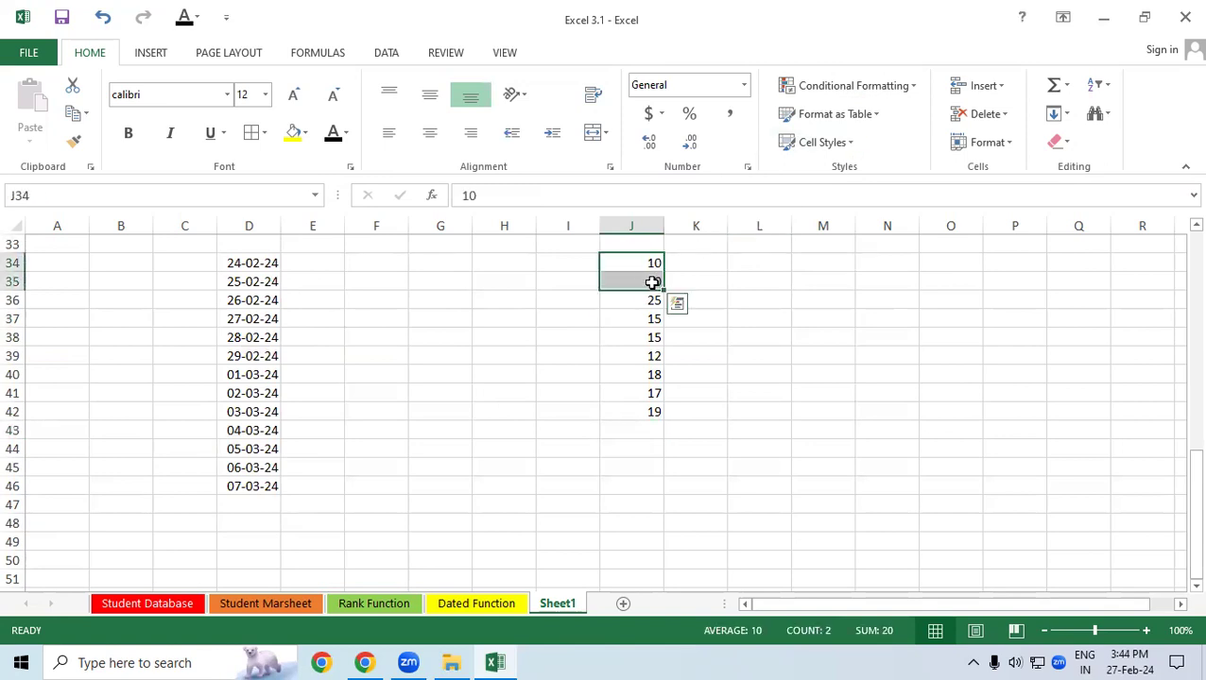
left_click_drag(643, 318, 642, 336)
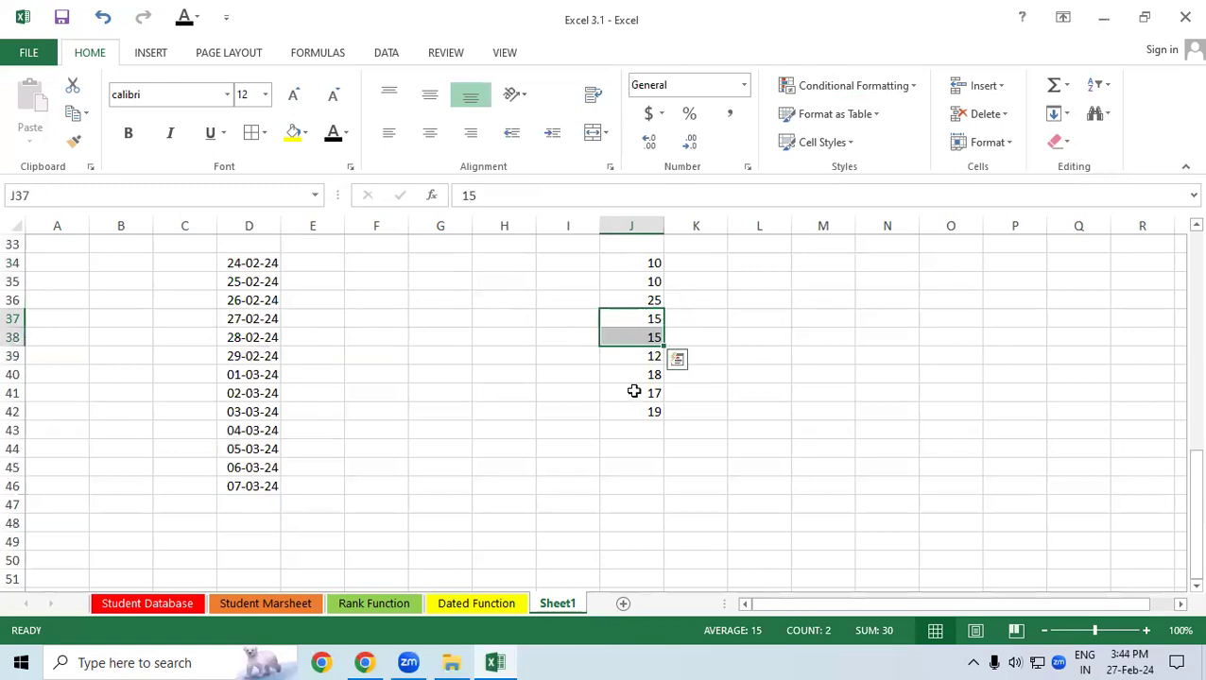
left_click_drag(637, 265, 644, 408)
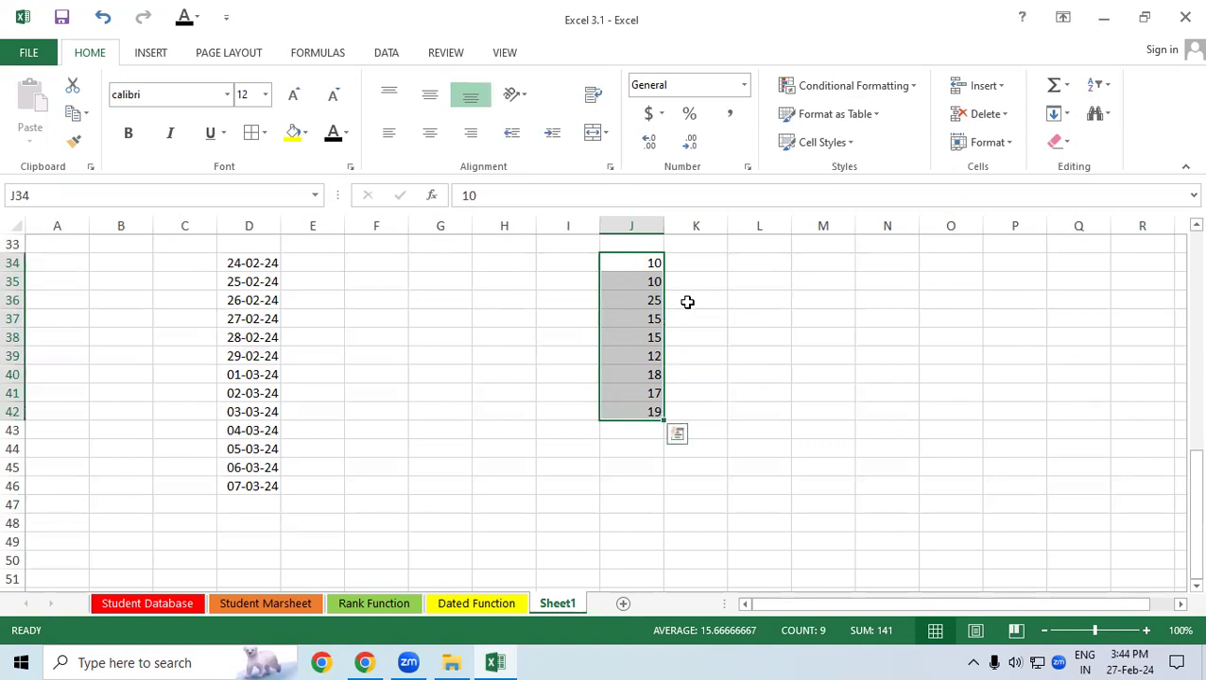
left_click(893, 89)
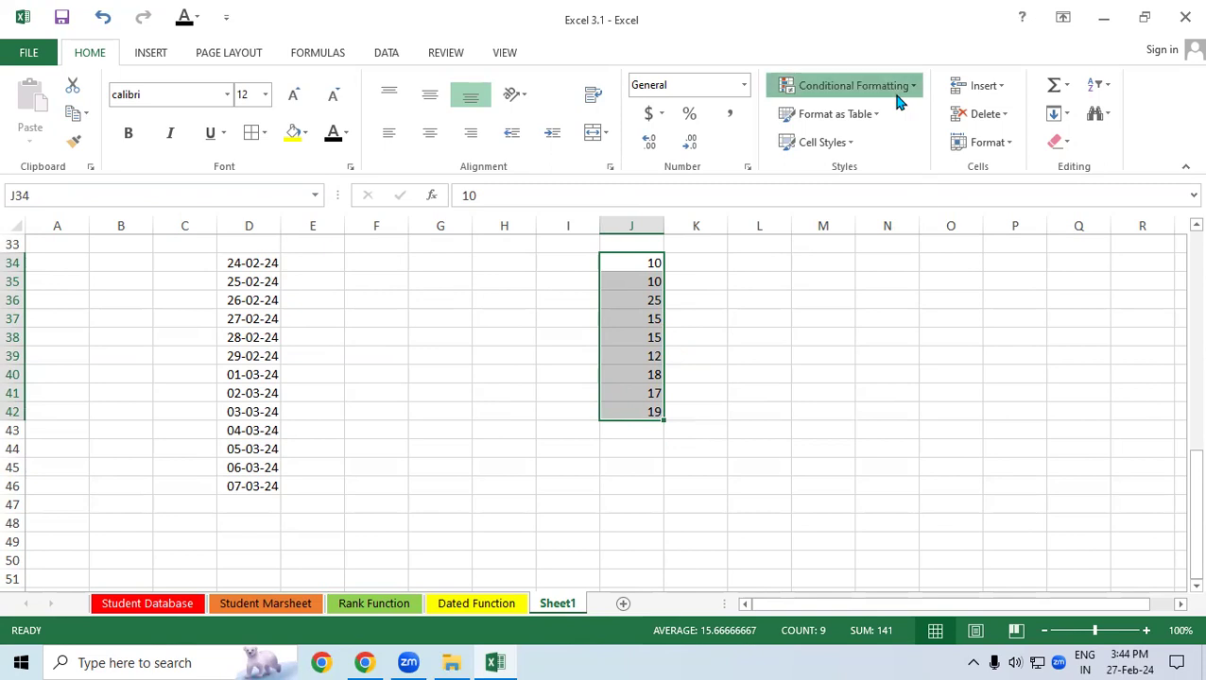
mouse_move(898, 120)
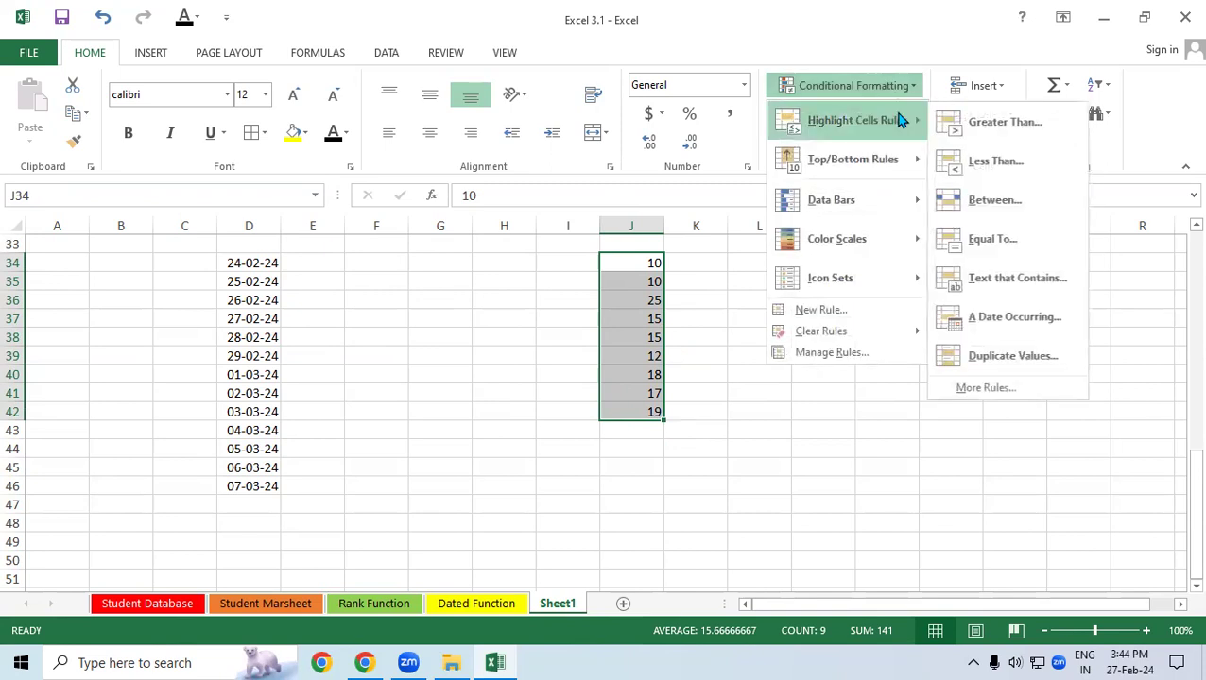
left_click(993, 353)
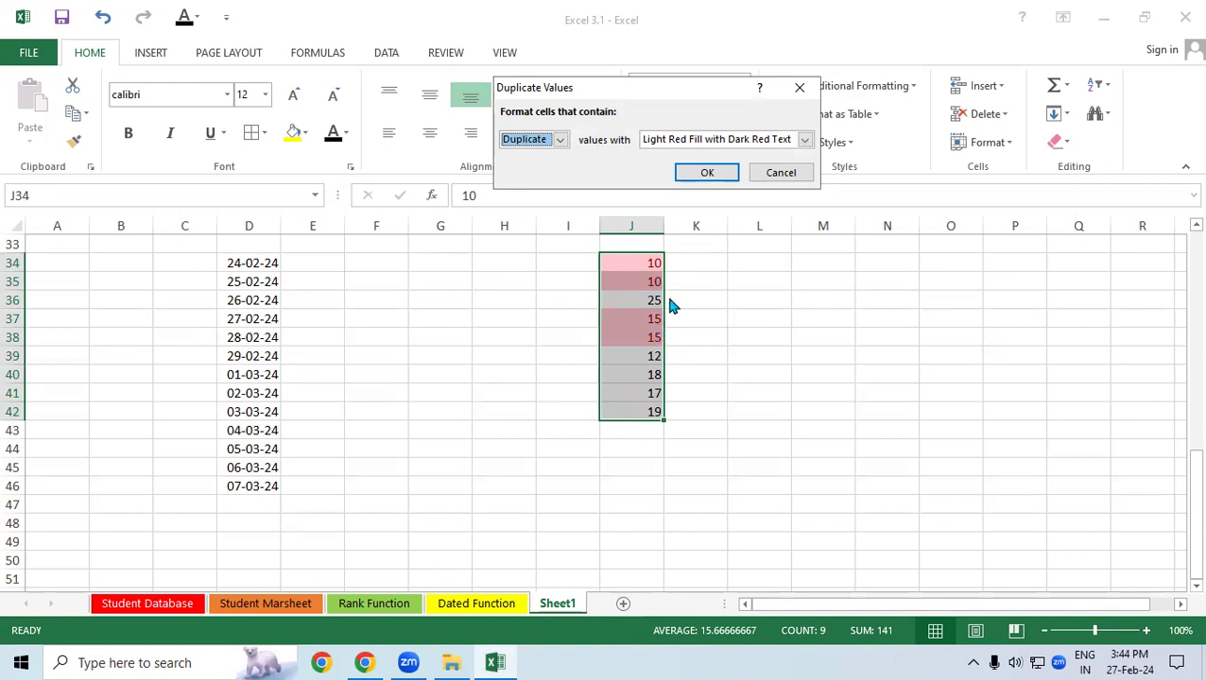
left_click(788, 179)
left_click(743, 85)
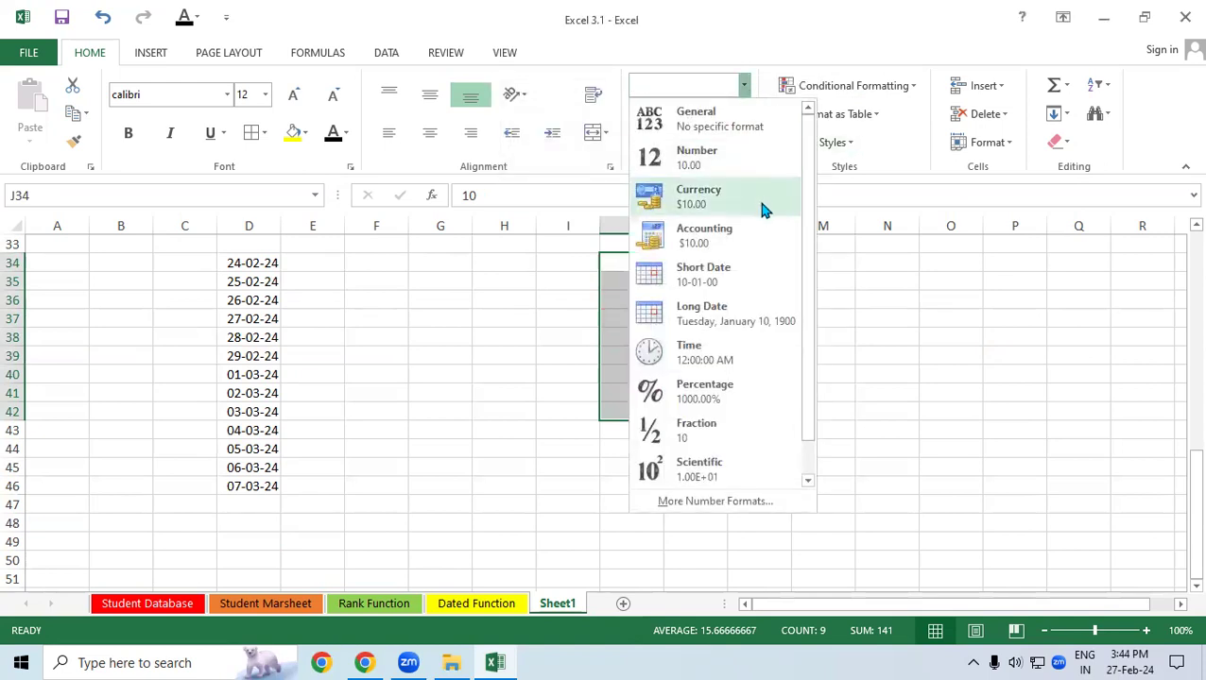
Review the Top/Bottom Rules options and close the menu without choosing a rule
left_click(808, 86)
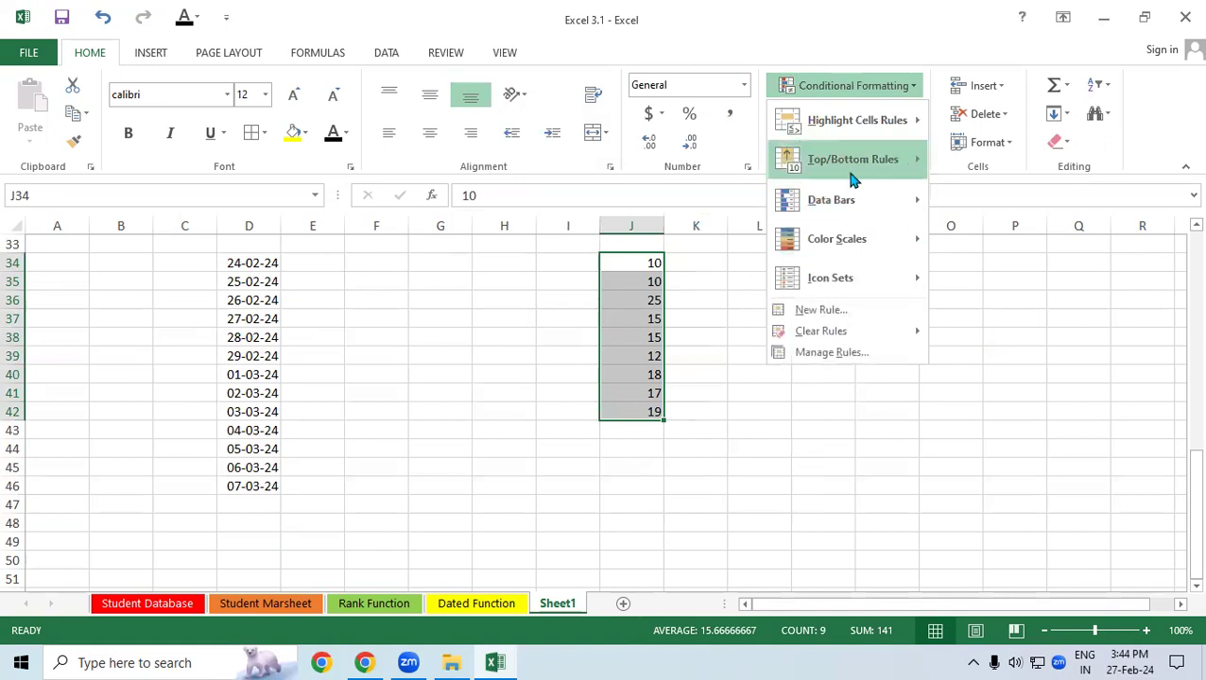
mouse_move(848, 184)
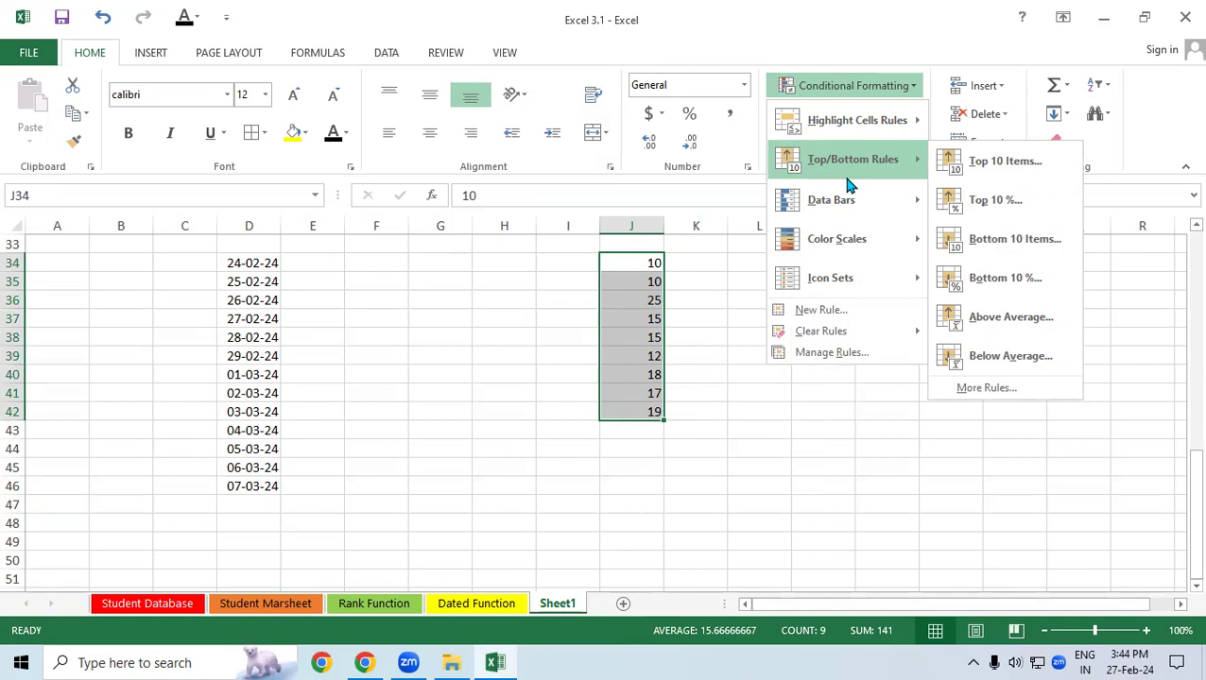
left_click(724, 239)
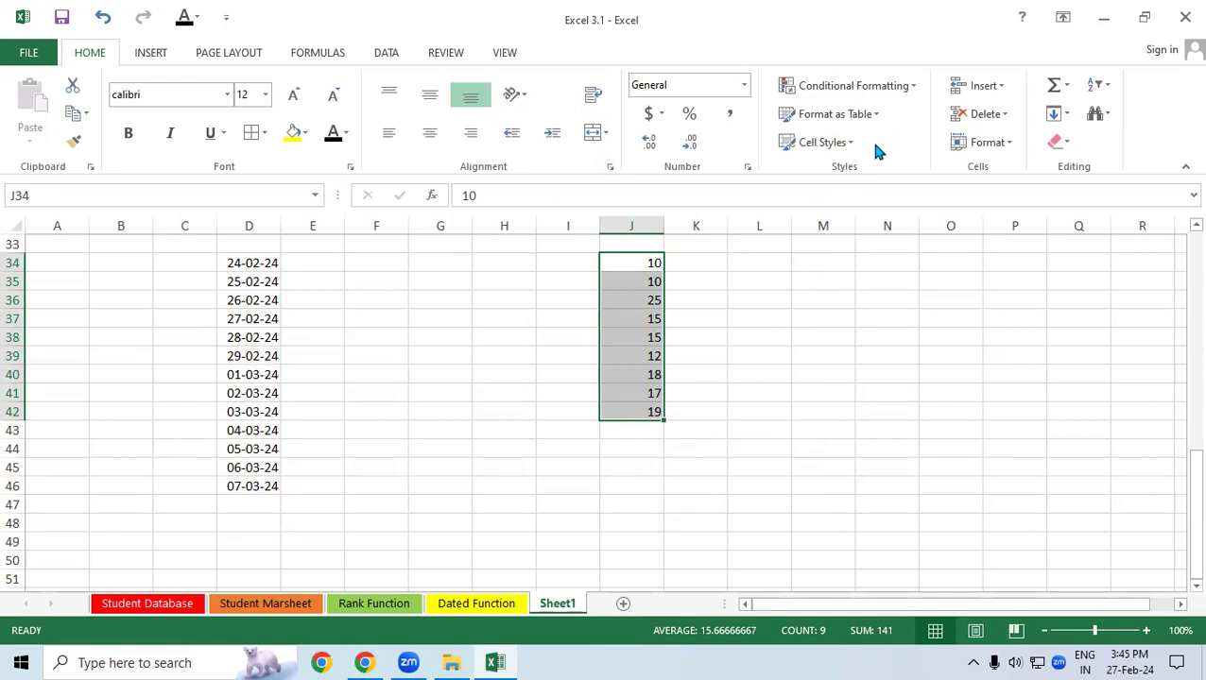
Select the empty block from C48 to column L below the dates for a table
left_click_drag(1183, 470, 1178, 584)
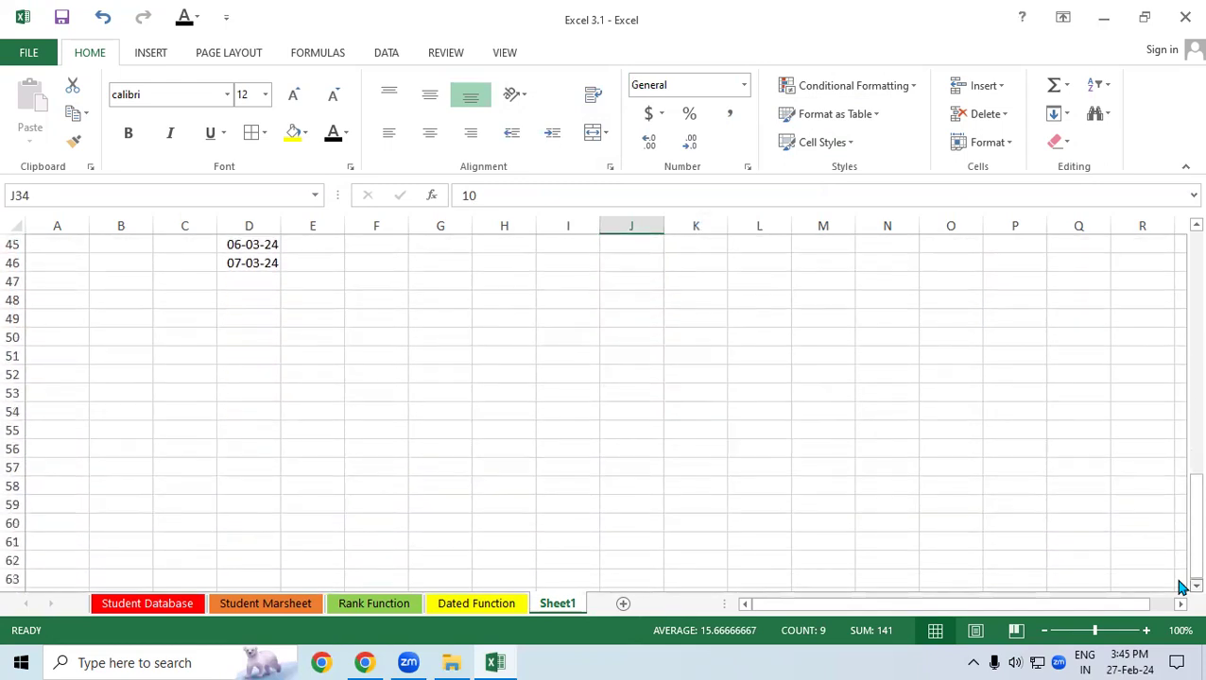
mouse_move(199, 267)
left_mouse_down()
mouse_move(547, 403)
mouse_move(675, 425)
left_mouse_up()
mouse_move(179, 266)
left_mouse_down()
mouse_move(355, 379)
mouse_move(783, 452)
left_mouse_up()
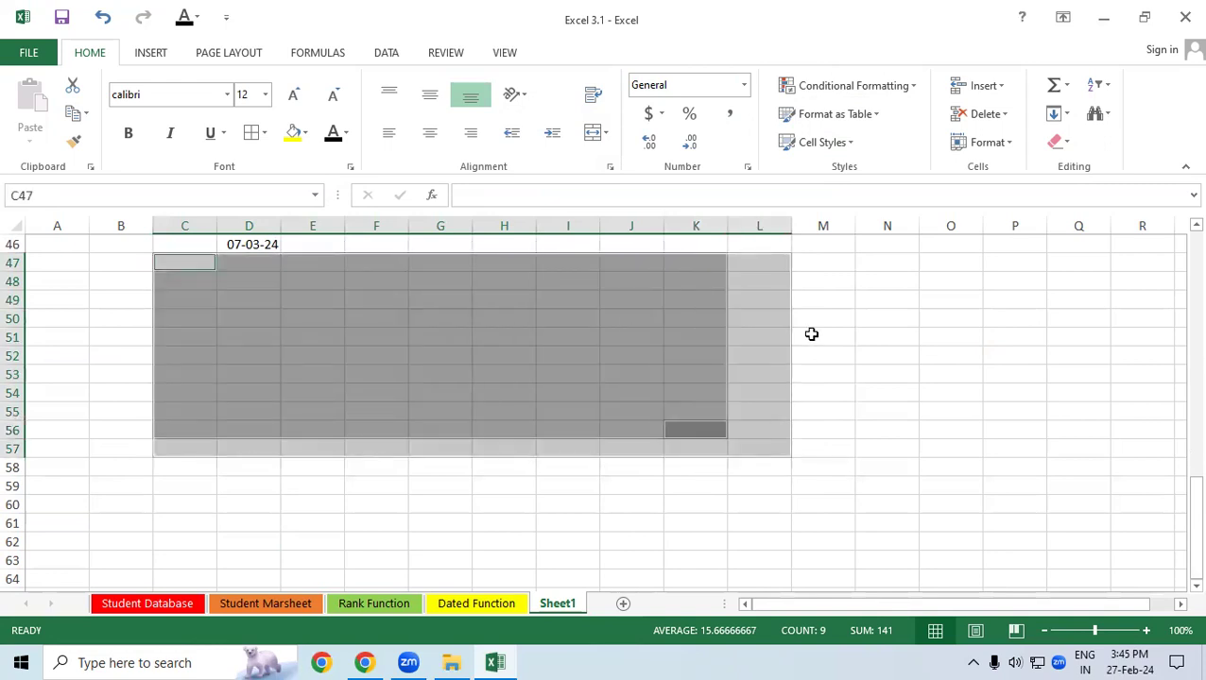
left_click(845, 151)
left_click(784, 356)
left_click_drag(188, 287, 756, 484)
Format the range C48:L59 as a table with a dark blue table style
left_click(869, 114)
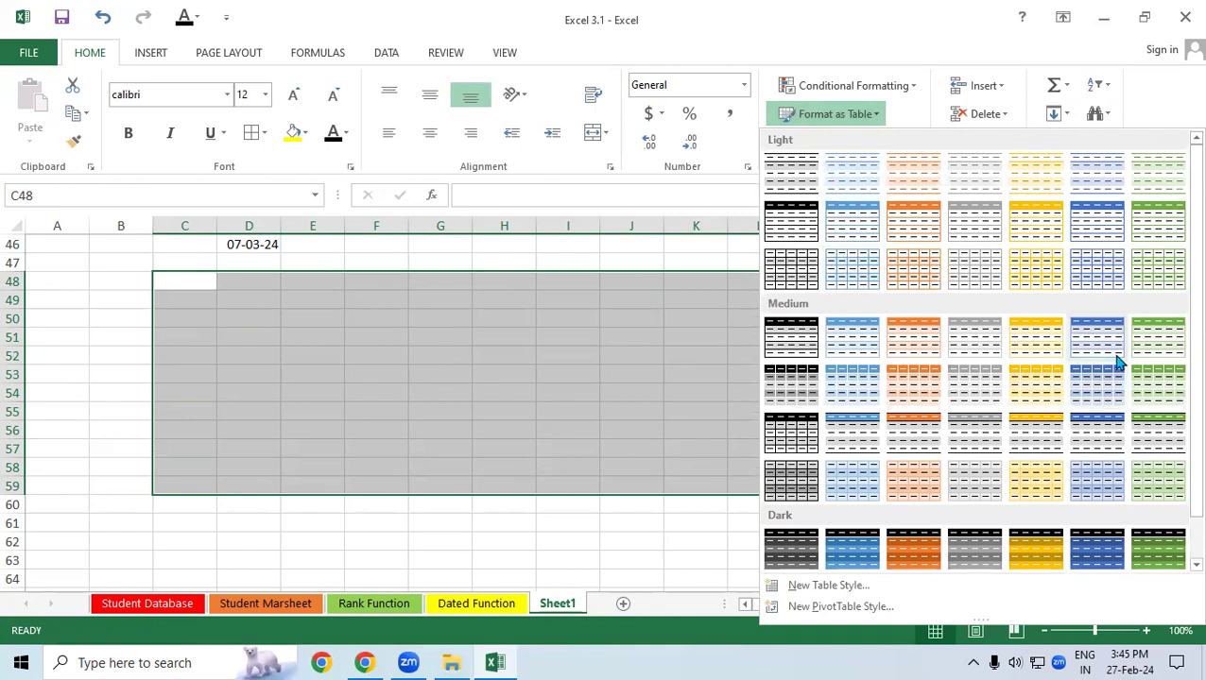
left_click(1117, 558)
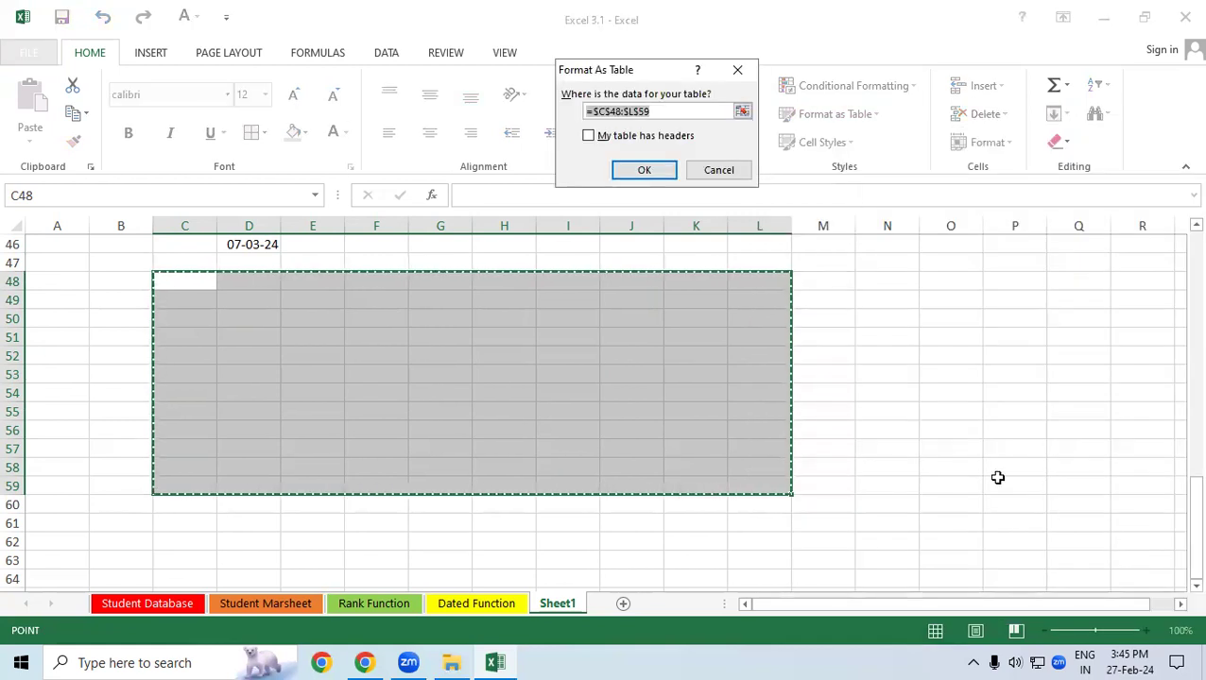
left_click(662, 175)
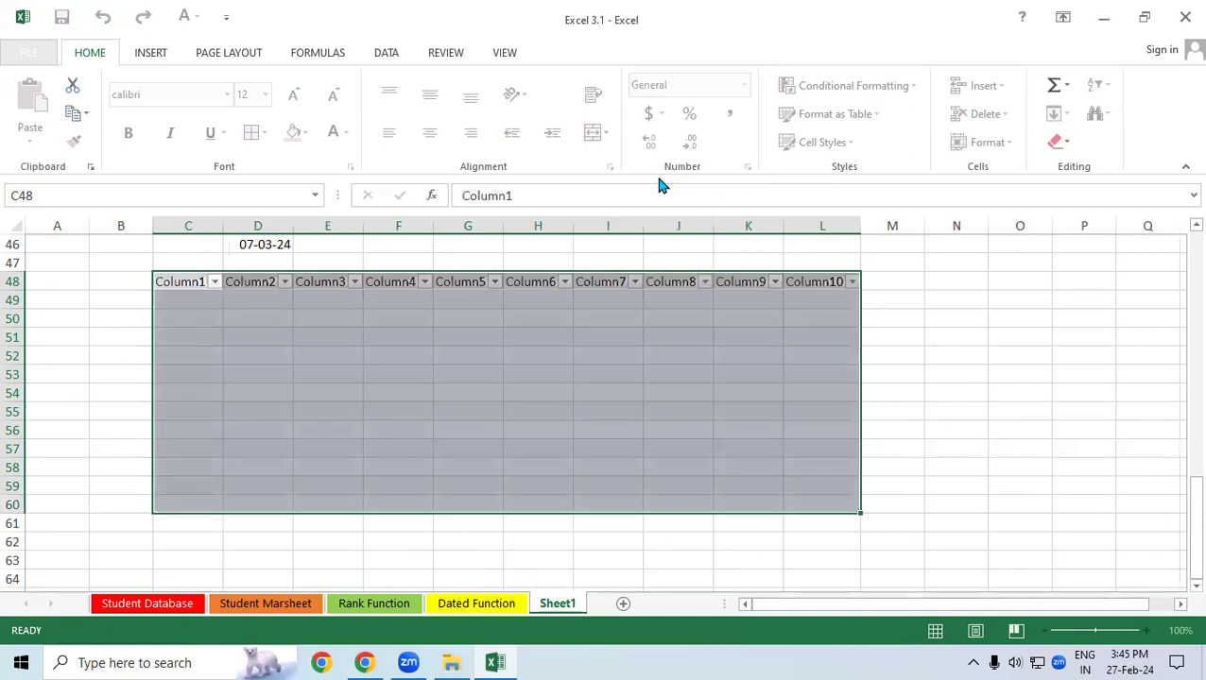
left_click(690, 395)
left_click_drag(157, 319, 250, 445)
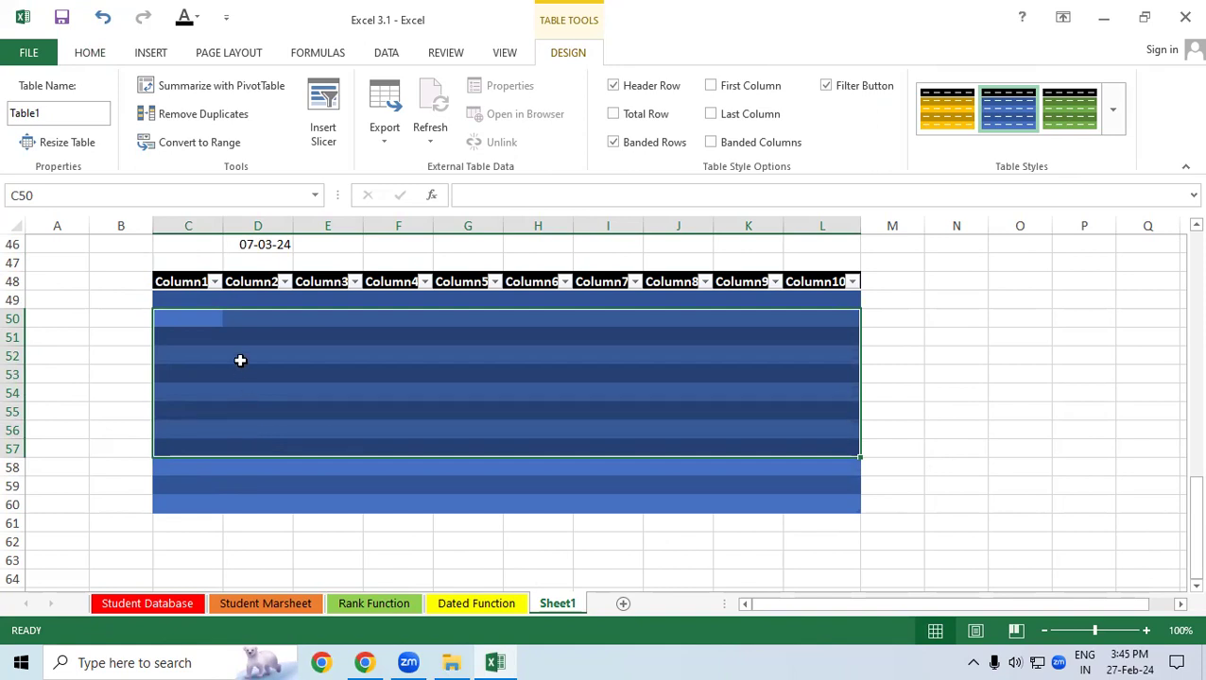
left_click(283, 396)
mouse_move(169, 289)
left_mouse_down()
mouse_move(199, 310)
mouse_move(756, 444)
left_mouse_up()
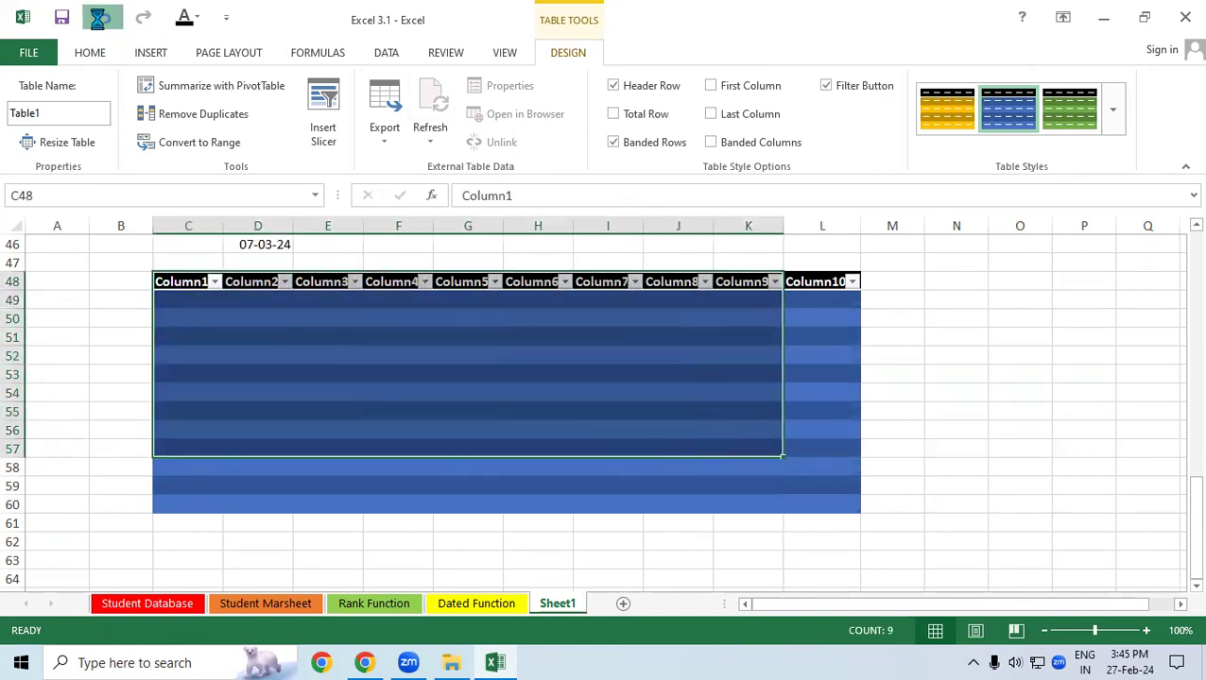
Undo the dark blue table formatting, leave the style choices unchanged, and move to the Rank Function sheet
left_click(102, 17)
left_click(911, 92)
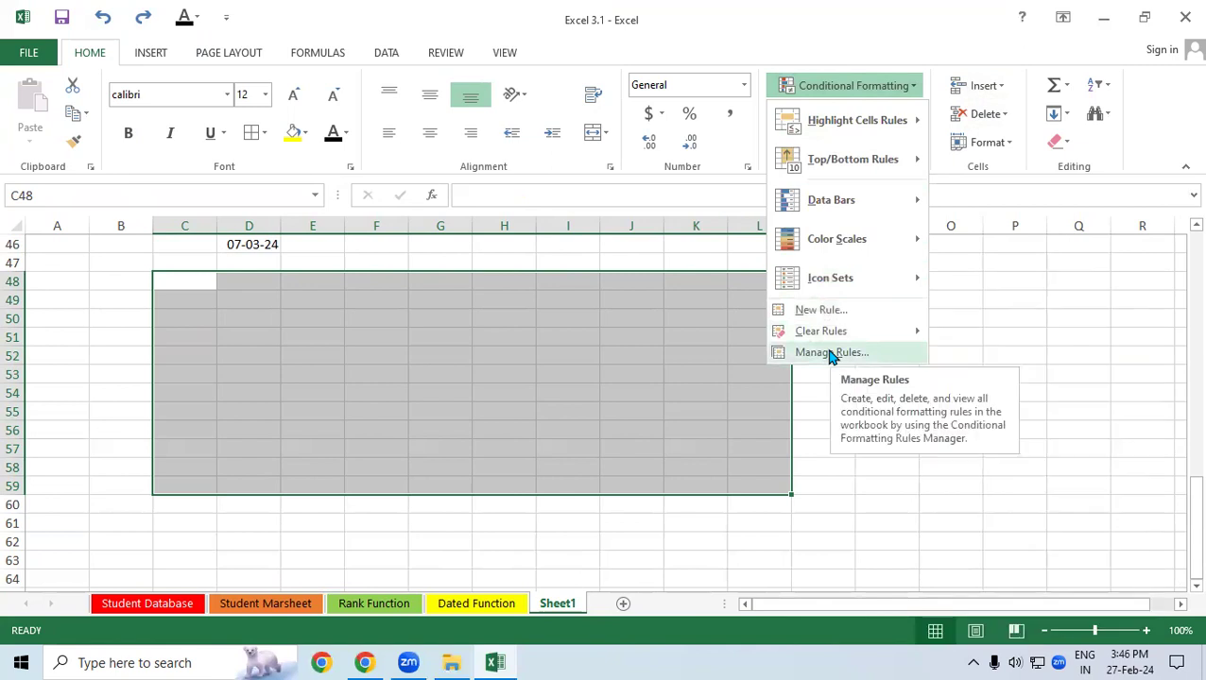
left_click(939, 216)
left_click(864, 119)
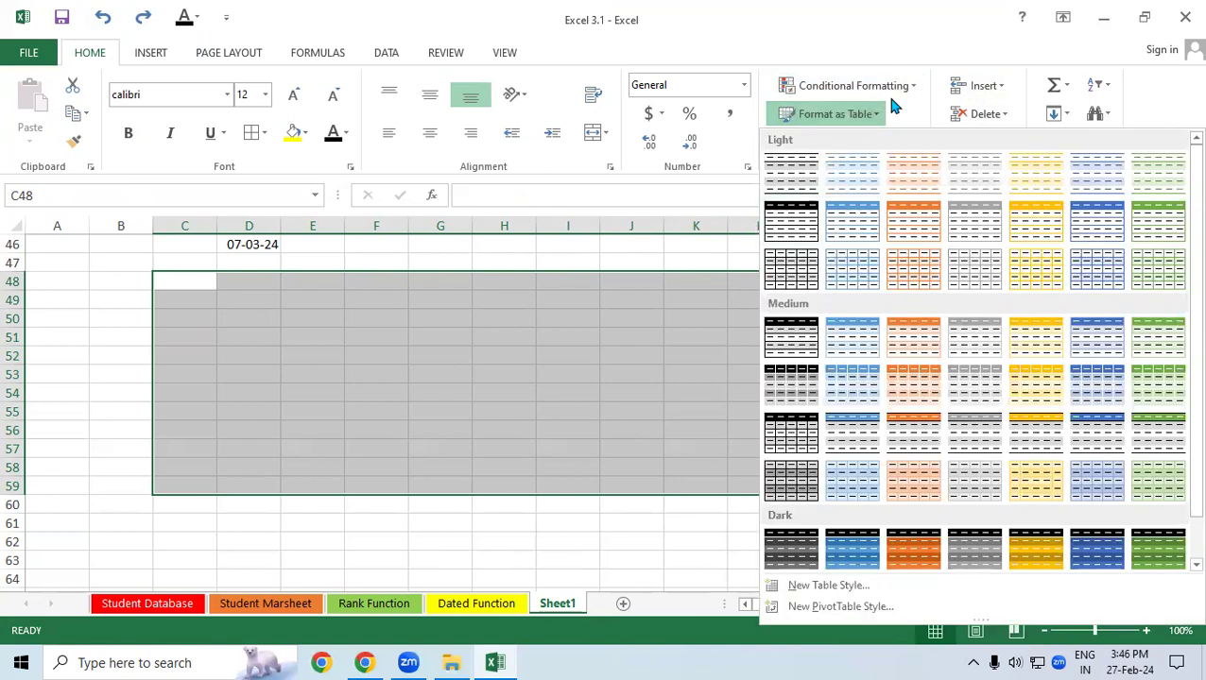
key("Escape")
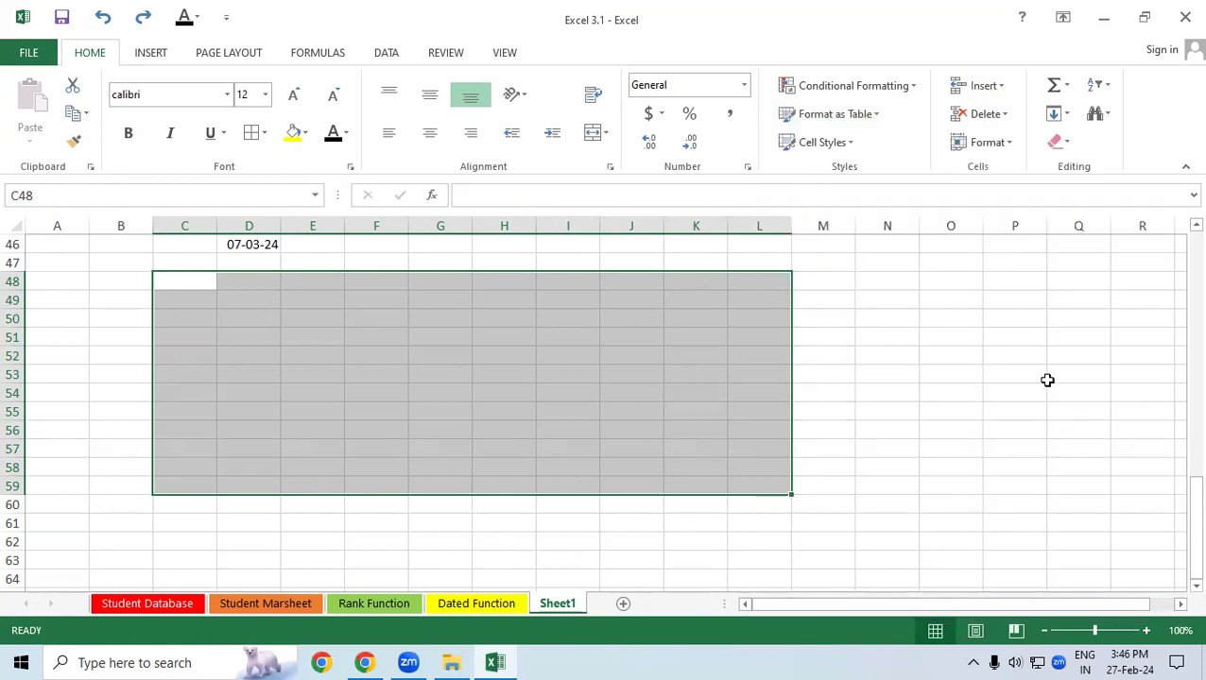
key("ctrl+Page_Up")
key("ctrl+Page_Up")
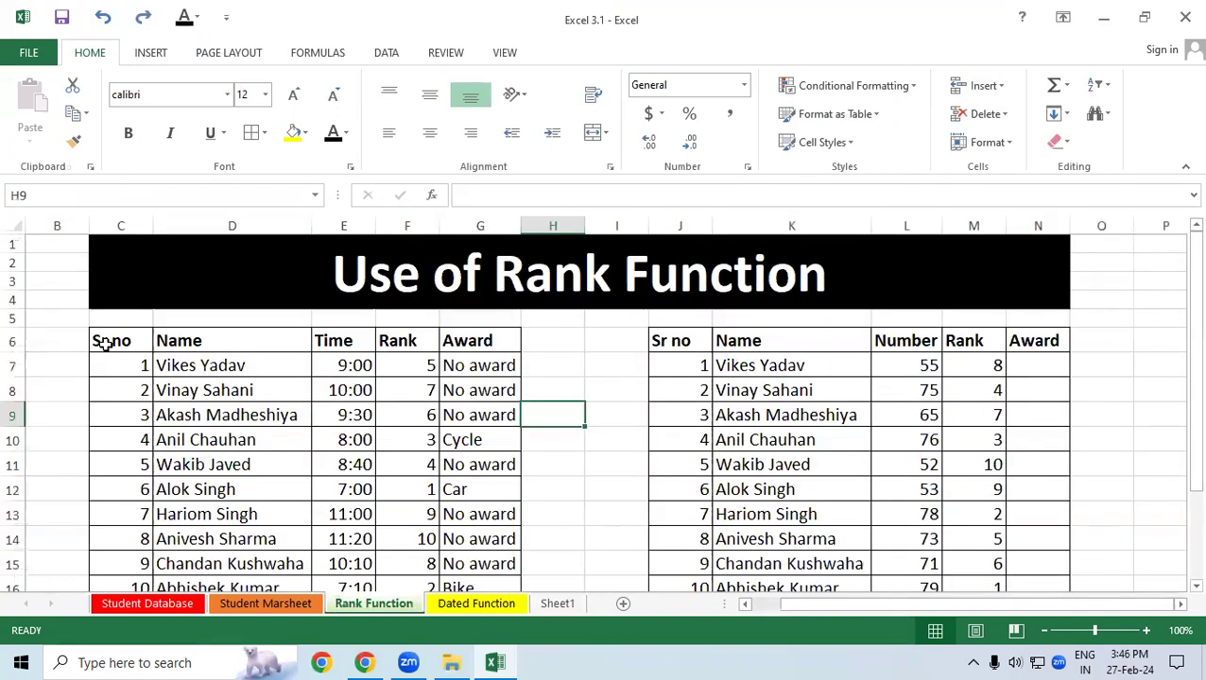
Copy the Rank Function table C6:G16 and paste it at D51 on Sheet1
left_click_drag(97, 341, 270, 580)
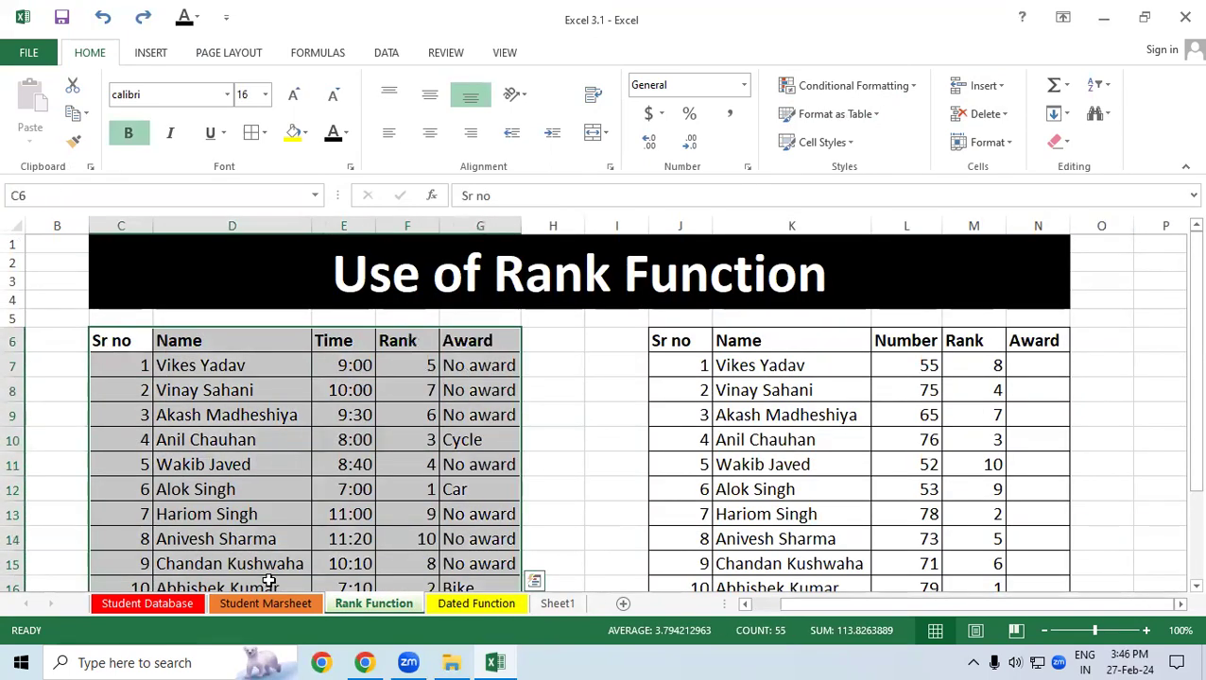
key("ctrl+c")
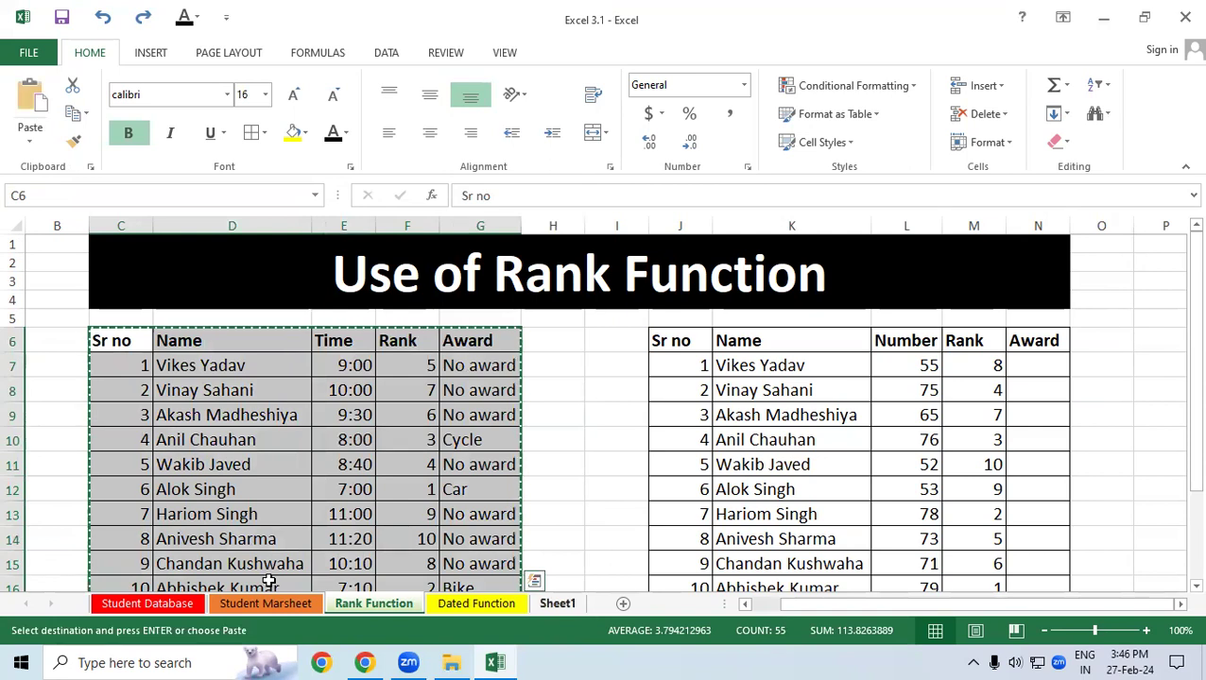
key("ctrl+Page_Down")
key("ctrl+Page_Down")
left_click(210, 333)
left_click(263, 335)
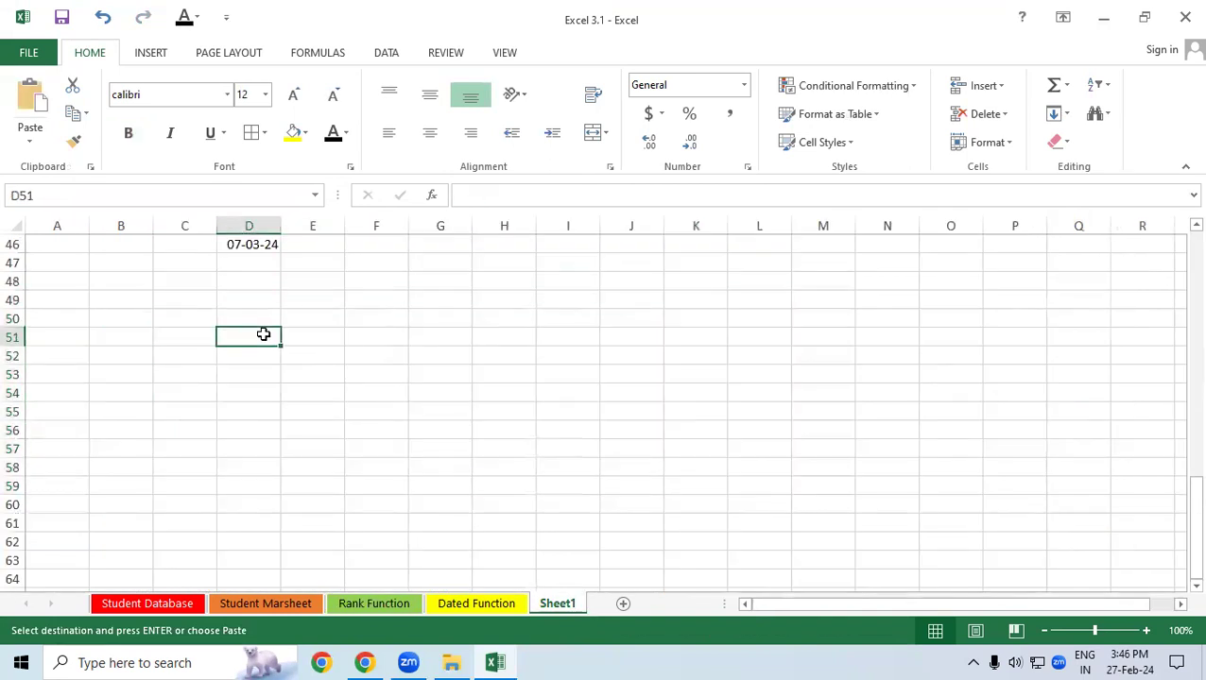
key("ctrl+v")
left_click(387, 243)
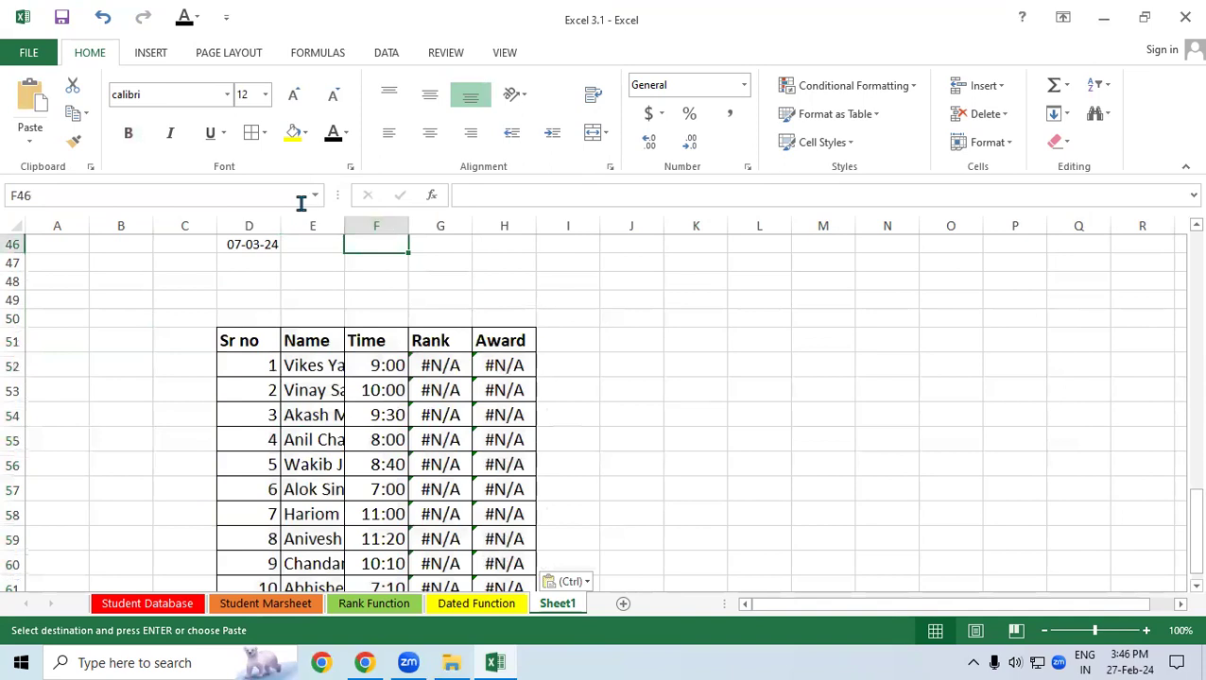
Autofit columns D through H to their contents
left_click_drag(252, 215, 502, 227)
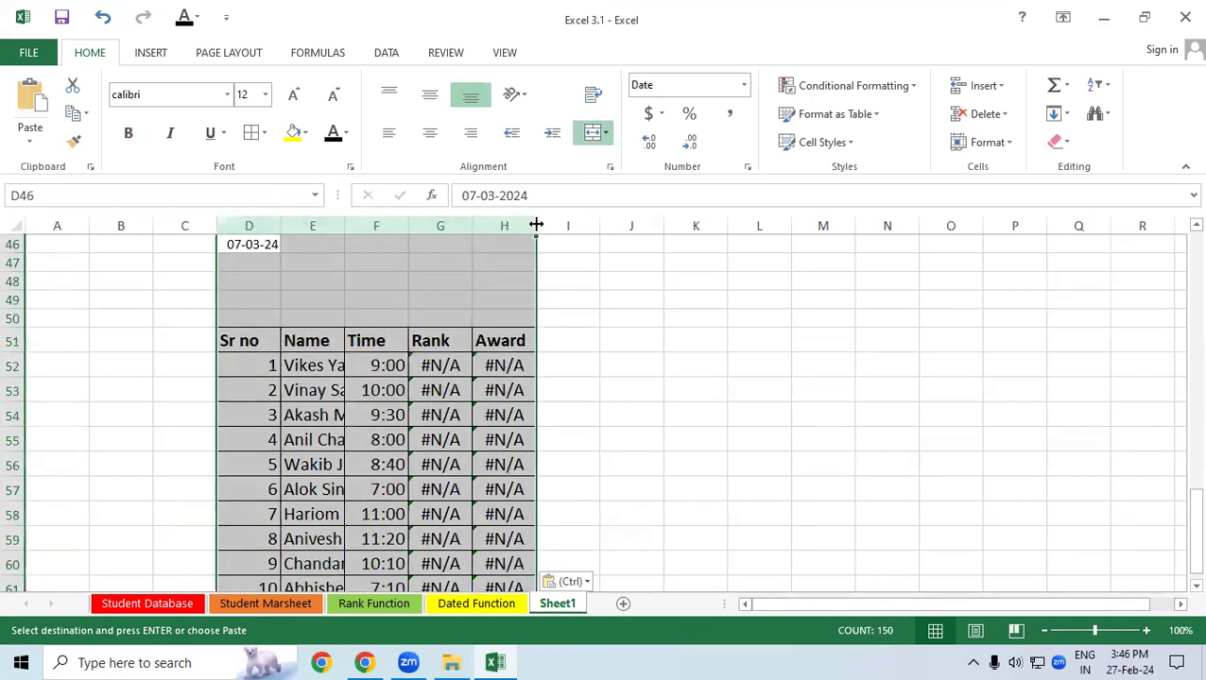
double_click(537, 227)
left_click(626, 407)
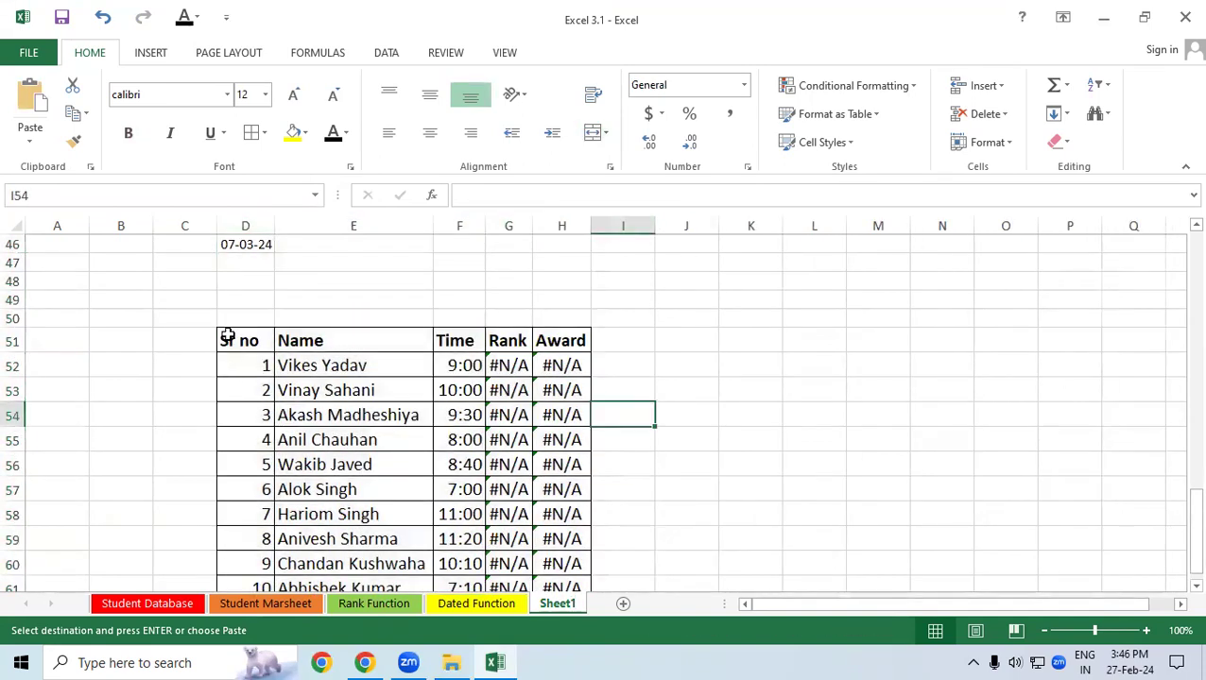
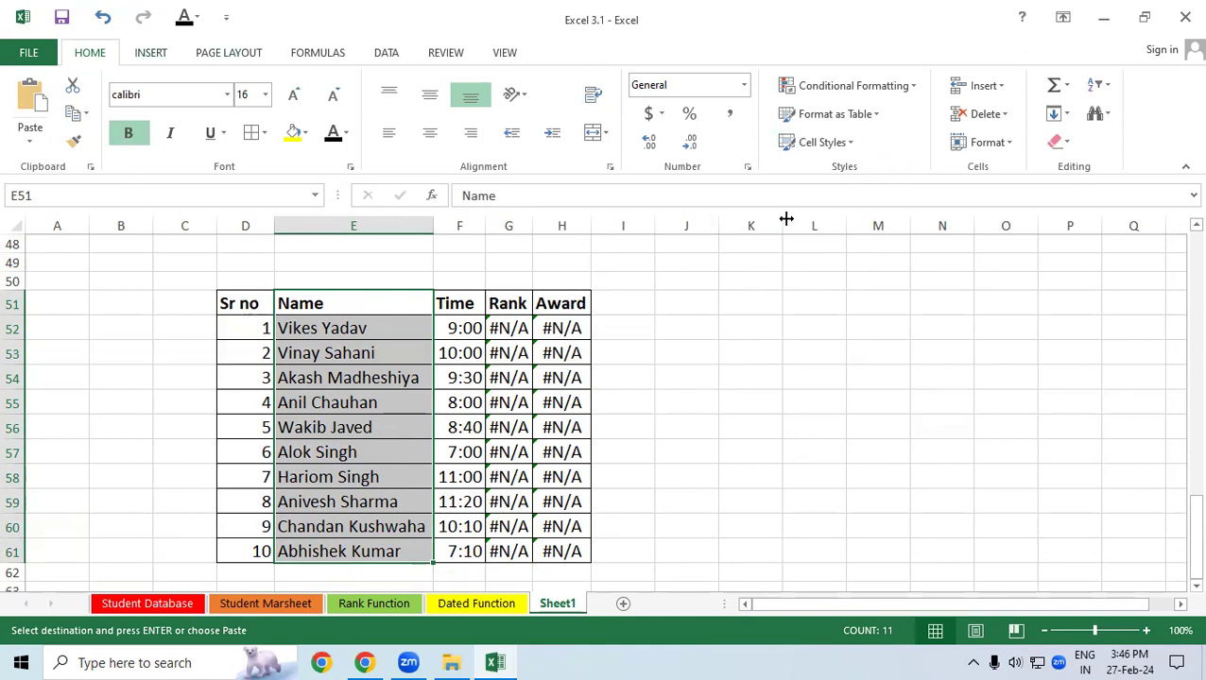
Preview cell styles on the Name column and the whole table D51:H61 without applying any
left_click(834, 156)
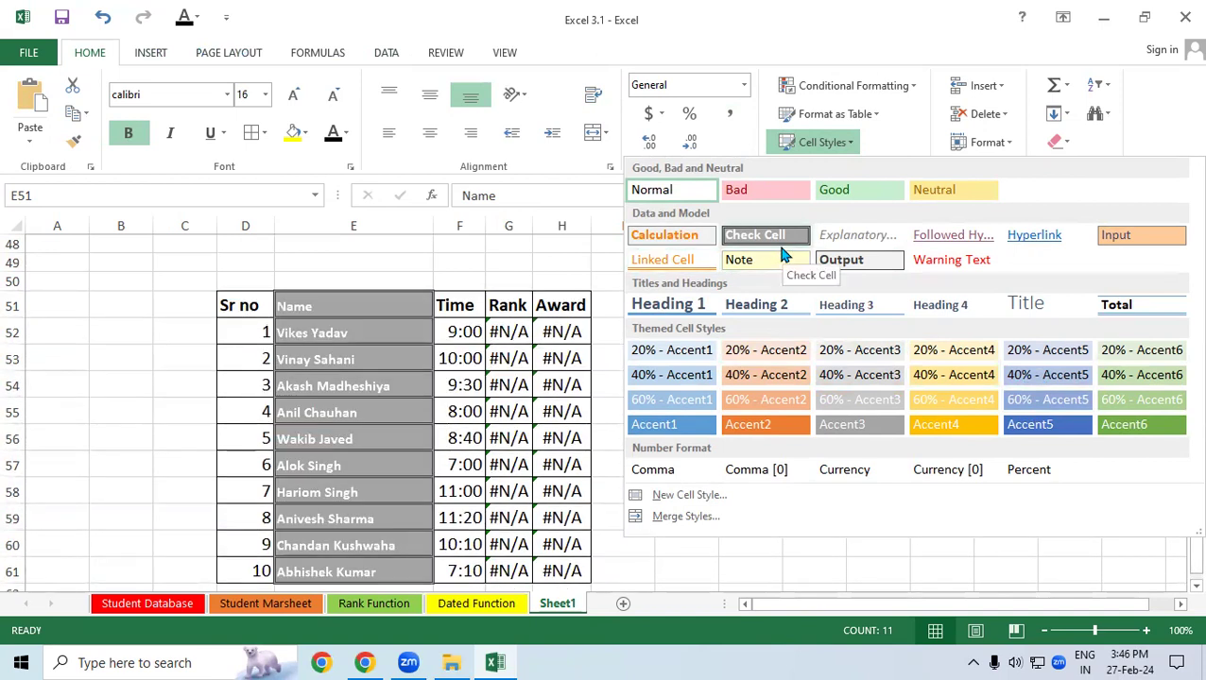
key("ctrl+c")
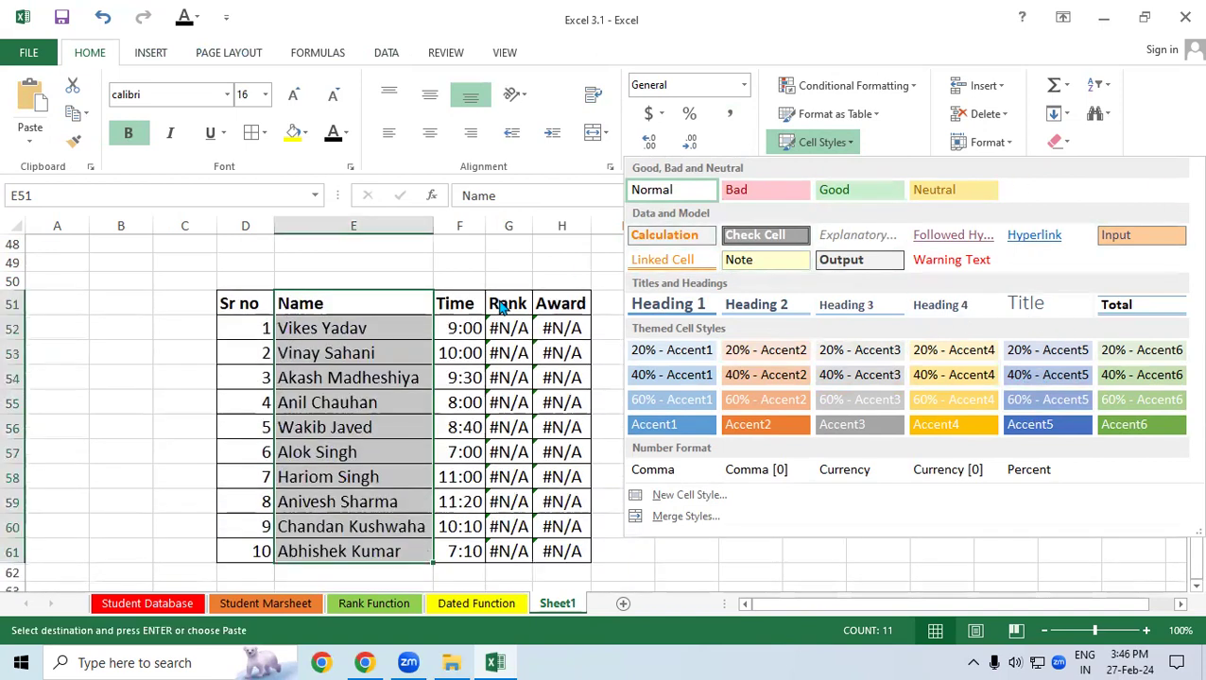
key("Escape")
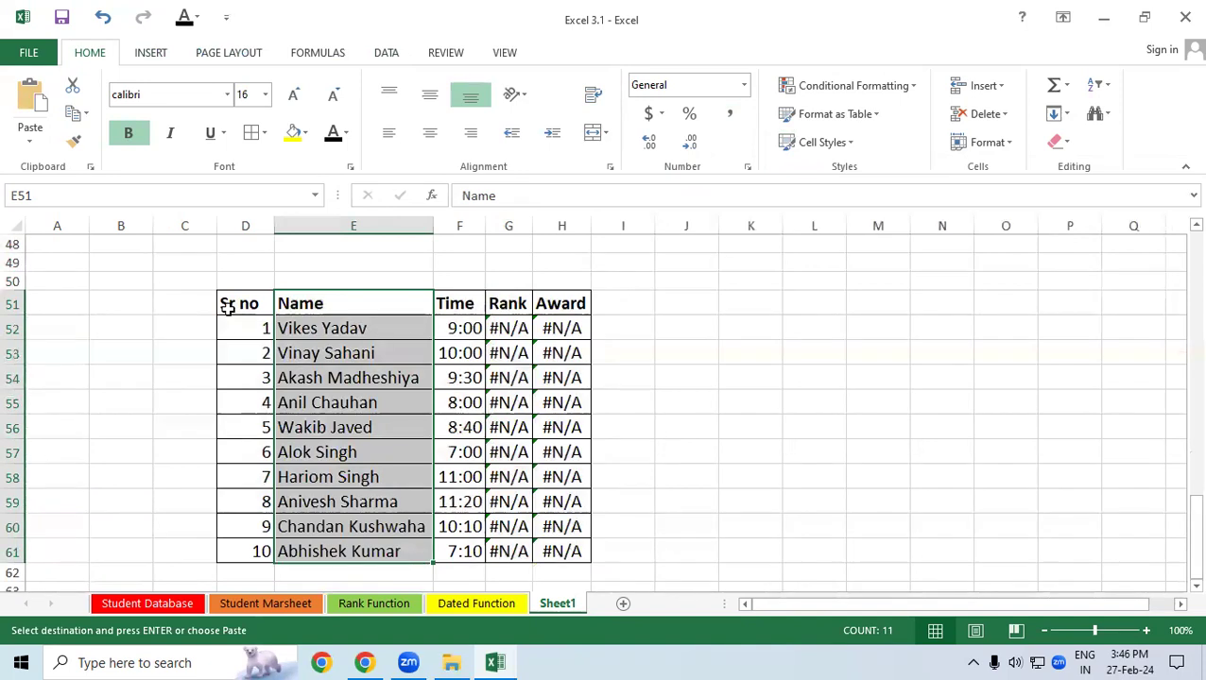
left_click_drag(230, 304, 576, 550)
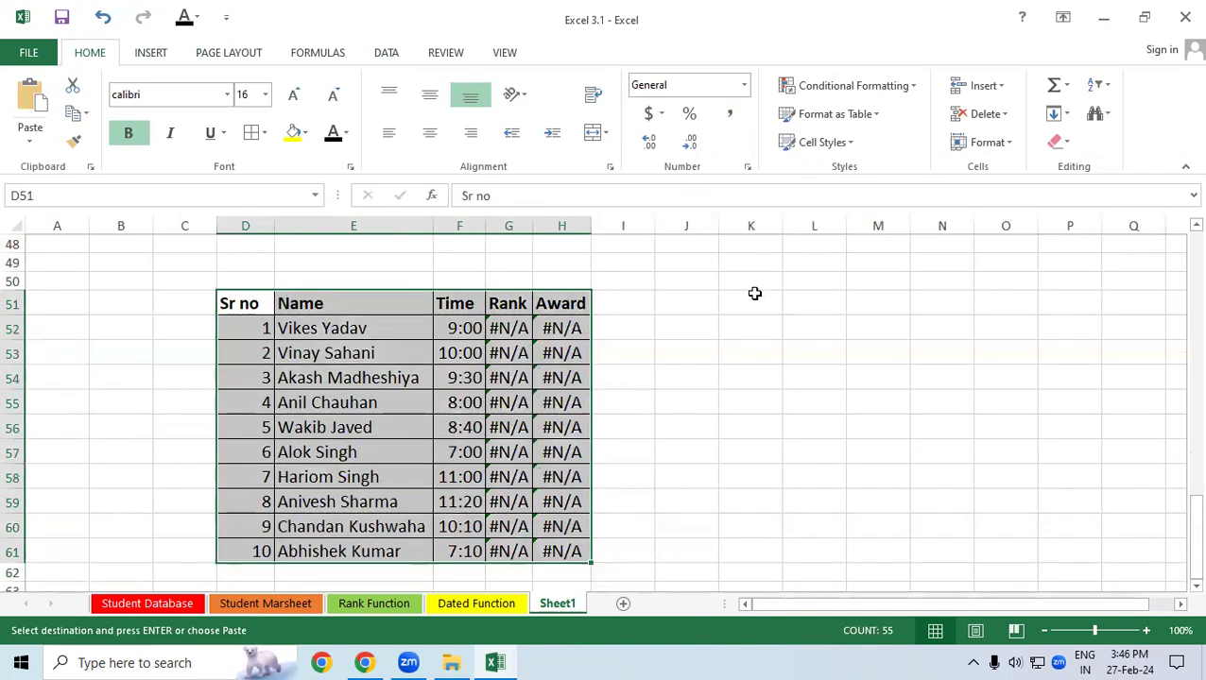
left_click(830, 148)
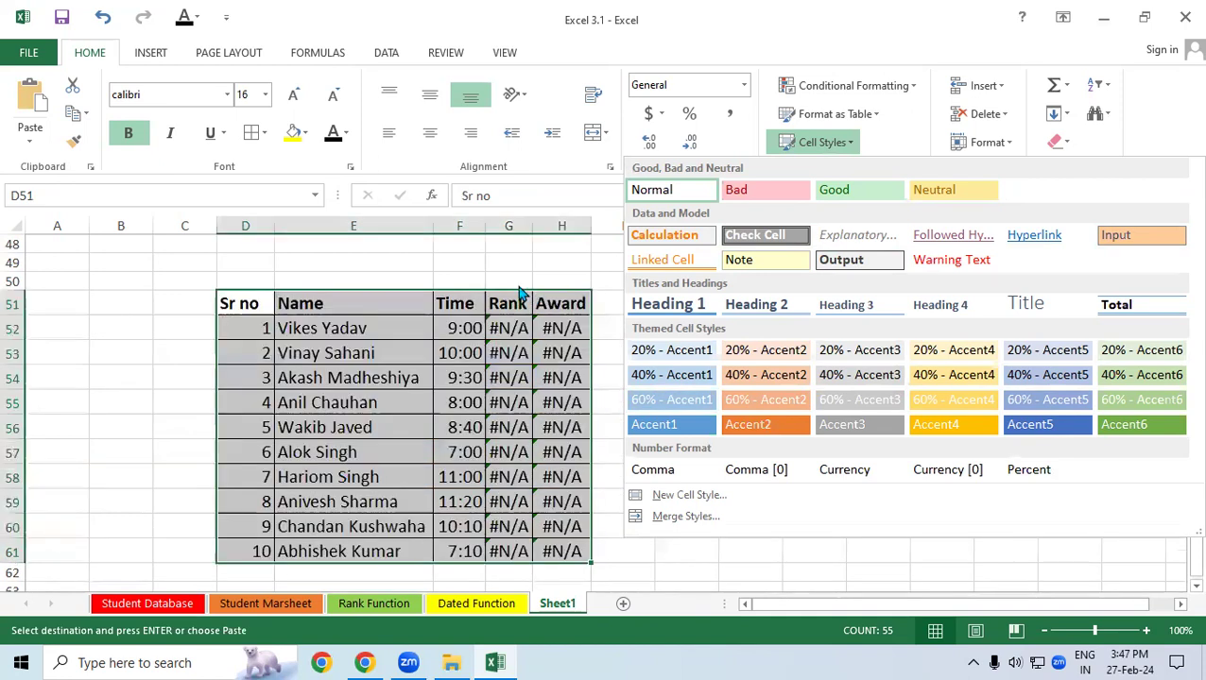
left_click(516, 284)
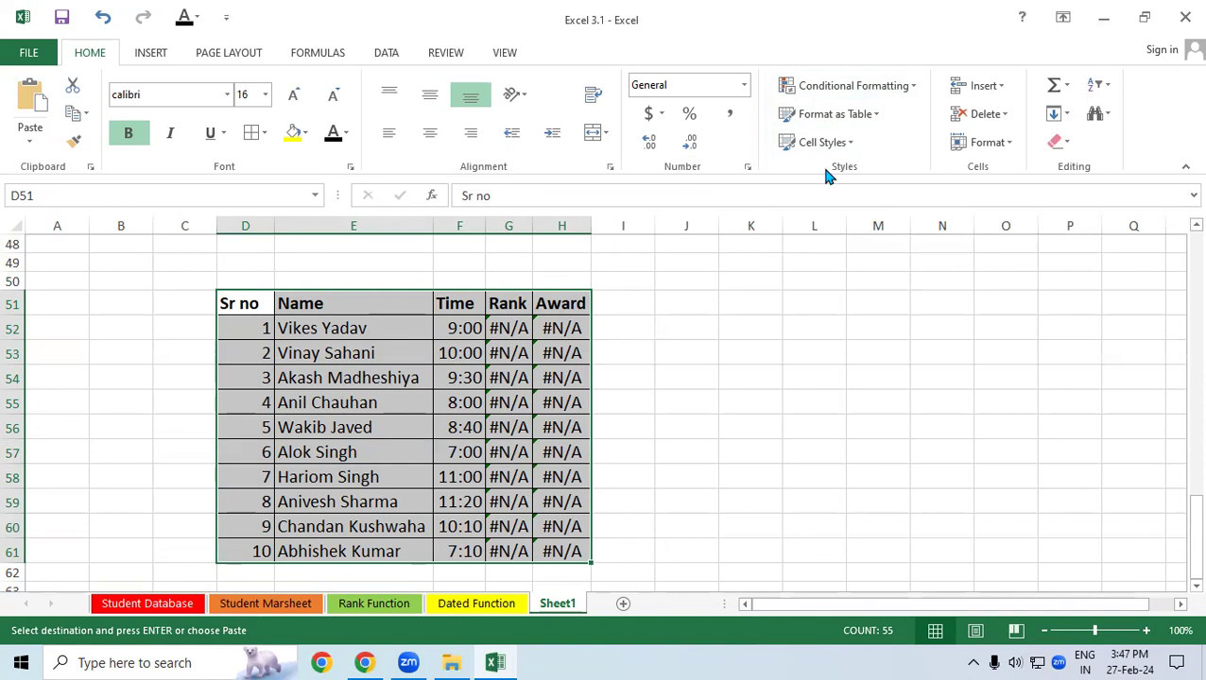
left_click(845, 144)
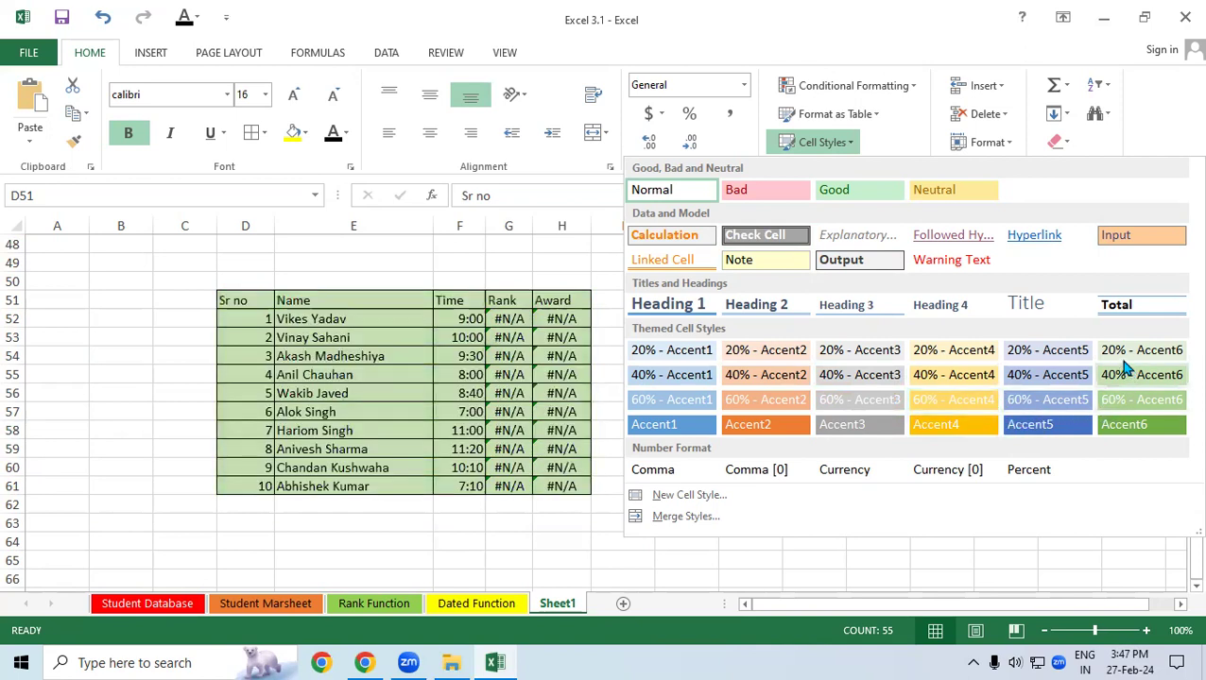
key("ctrl+c")
left_click(531, 357)
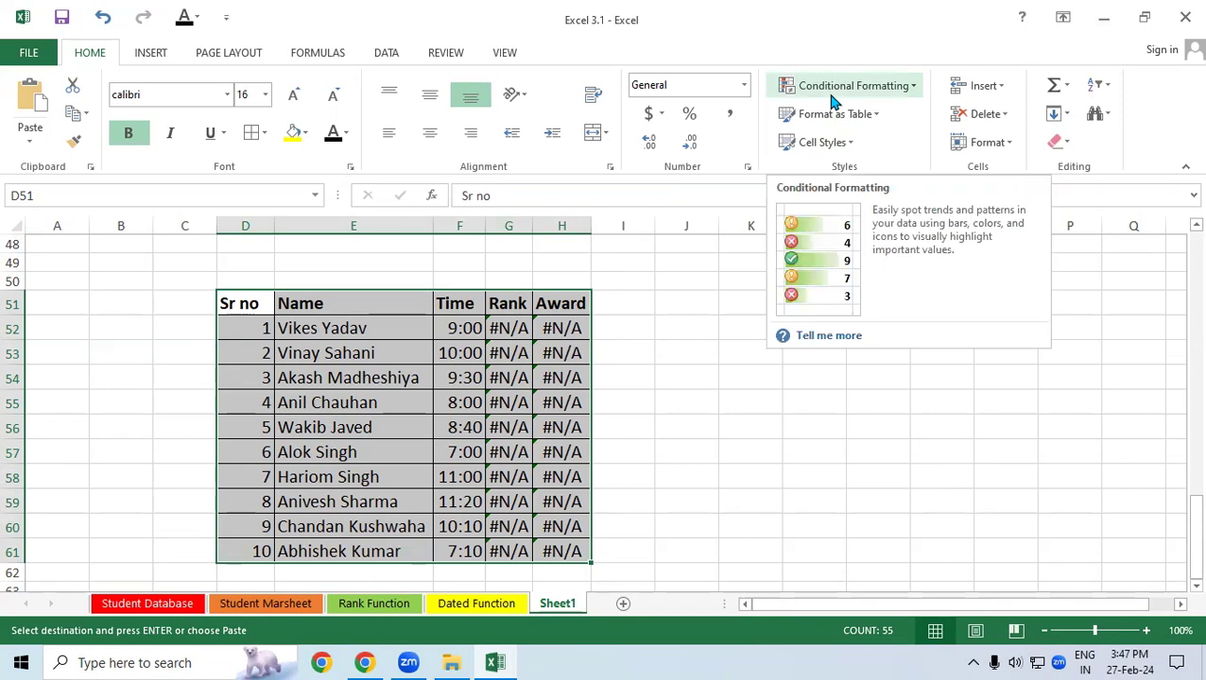
left_click(664, 328)
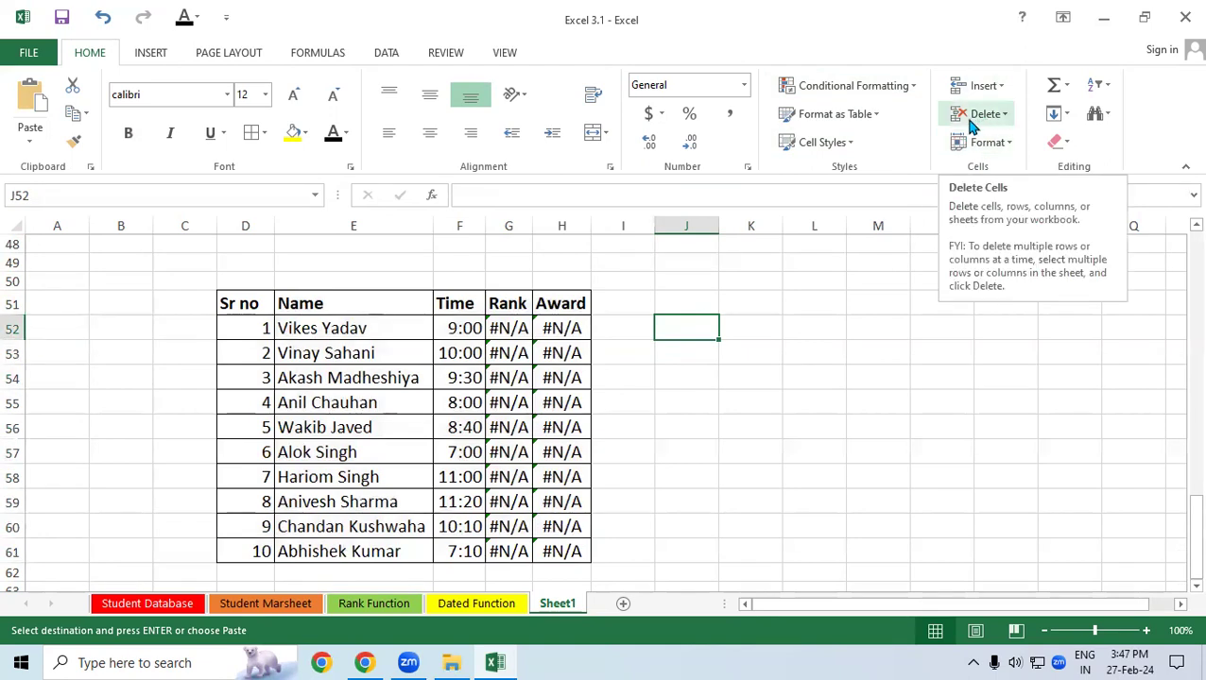
Insert blank cells F51:F61 in column F, pushing Time to the right
left_click(338, 225)
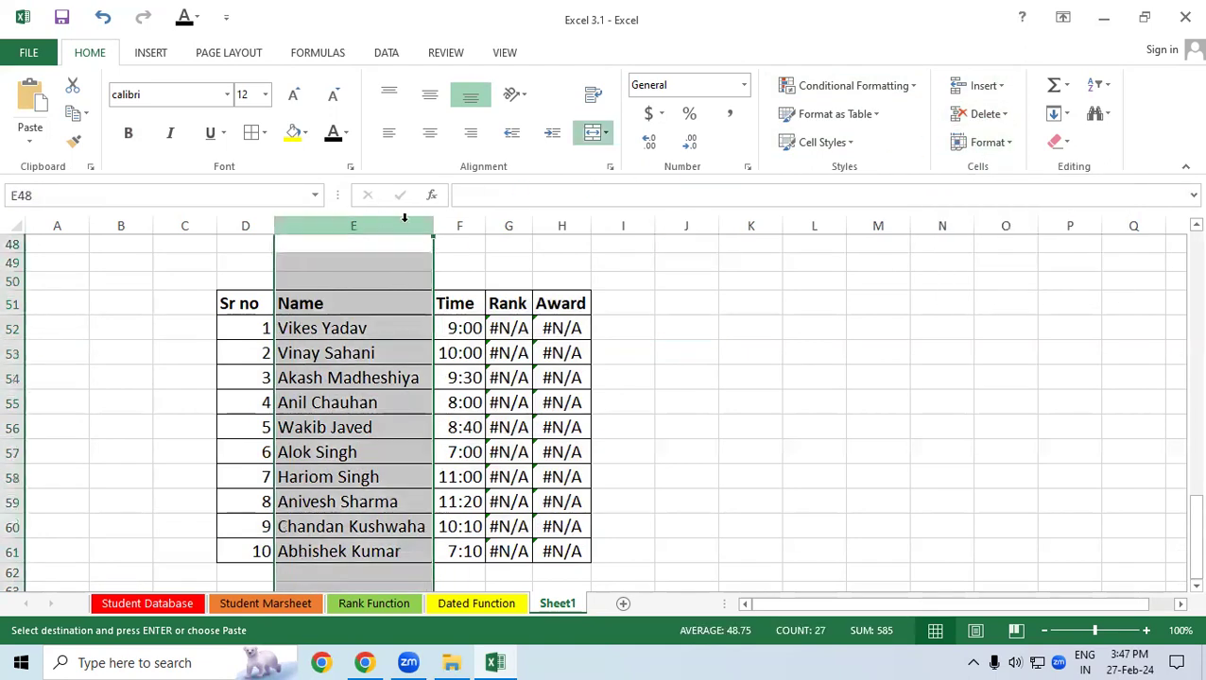
left_click(472, 223)
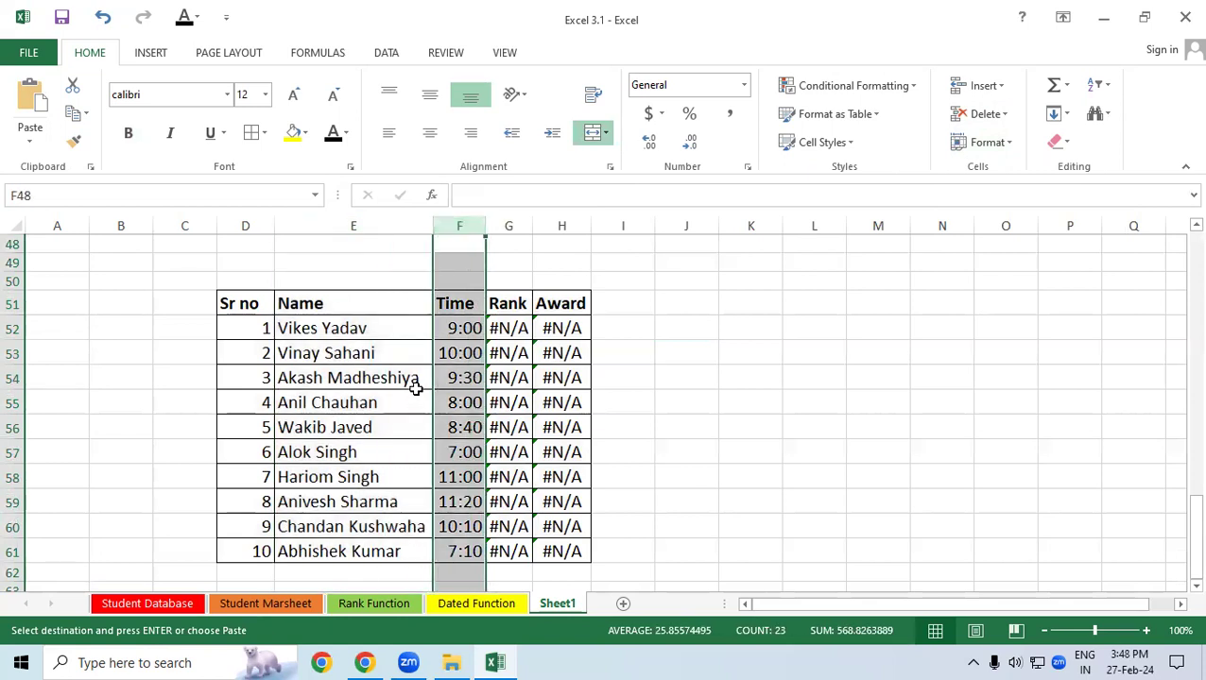
left_click(973, 86)
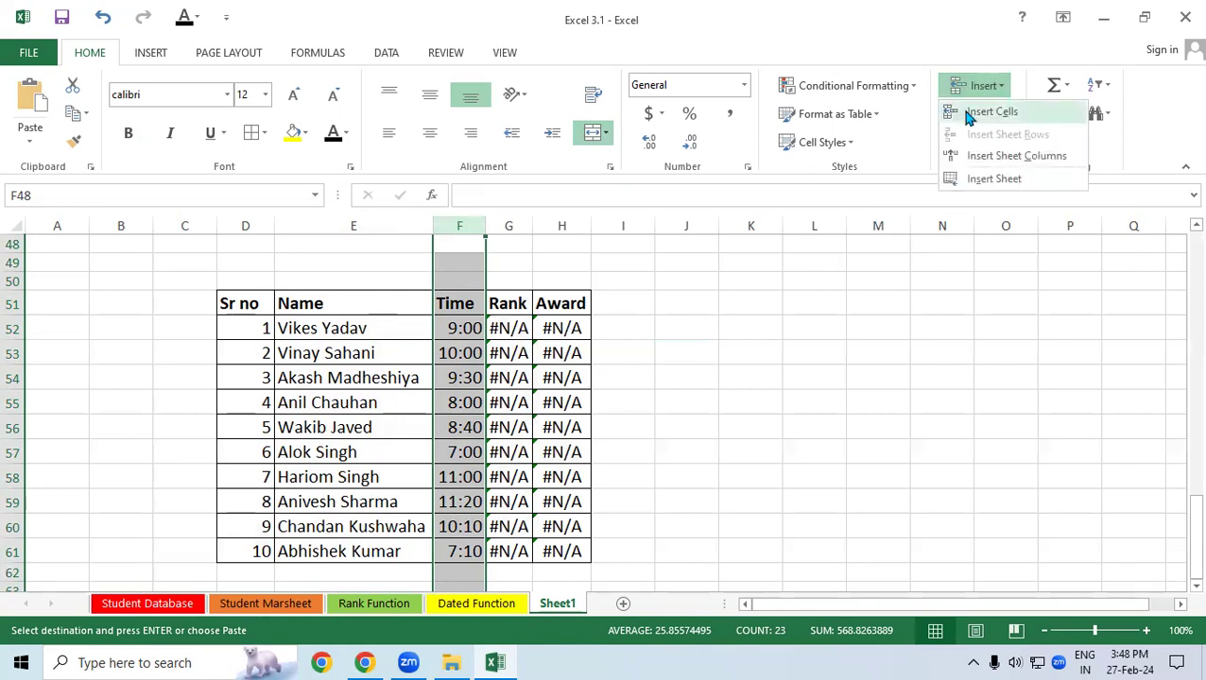
left_click(978, 113)
left_click(762, 397)
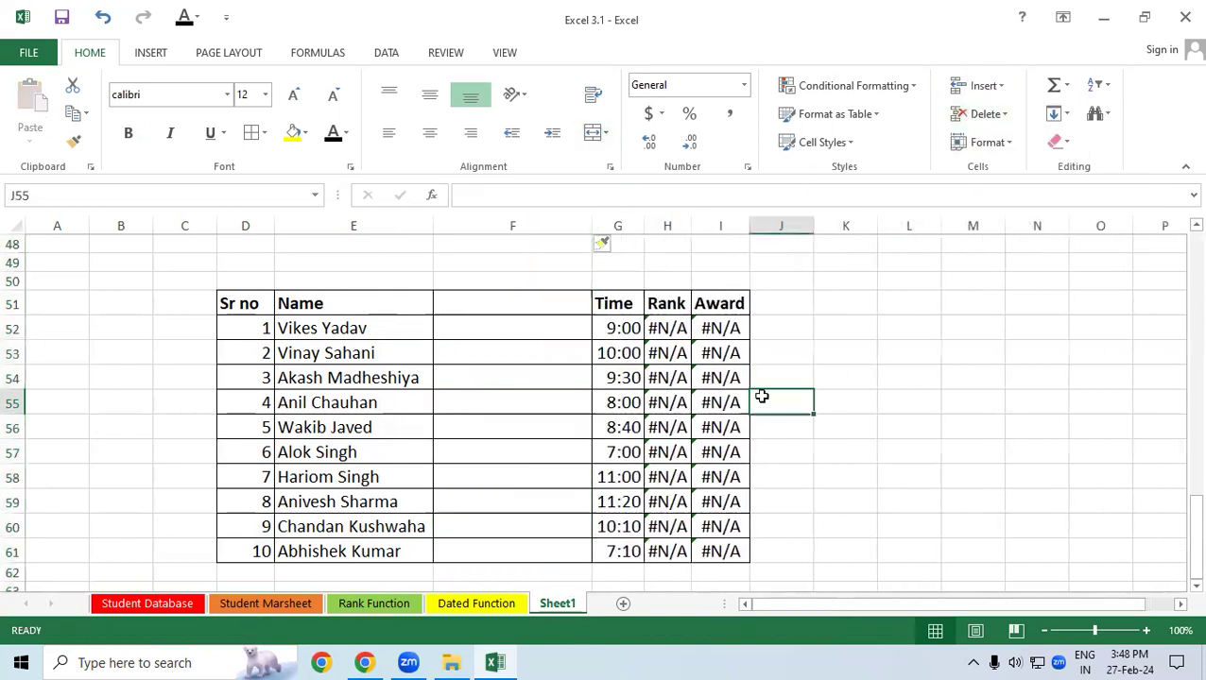
left_click_drag(510, 308, 472, 540)
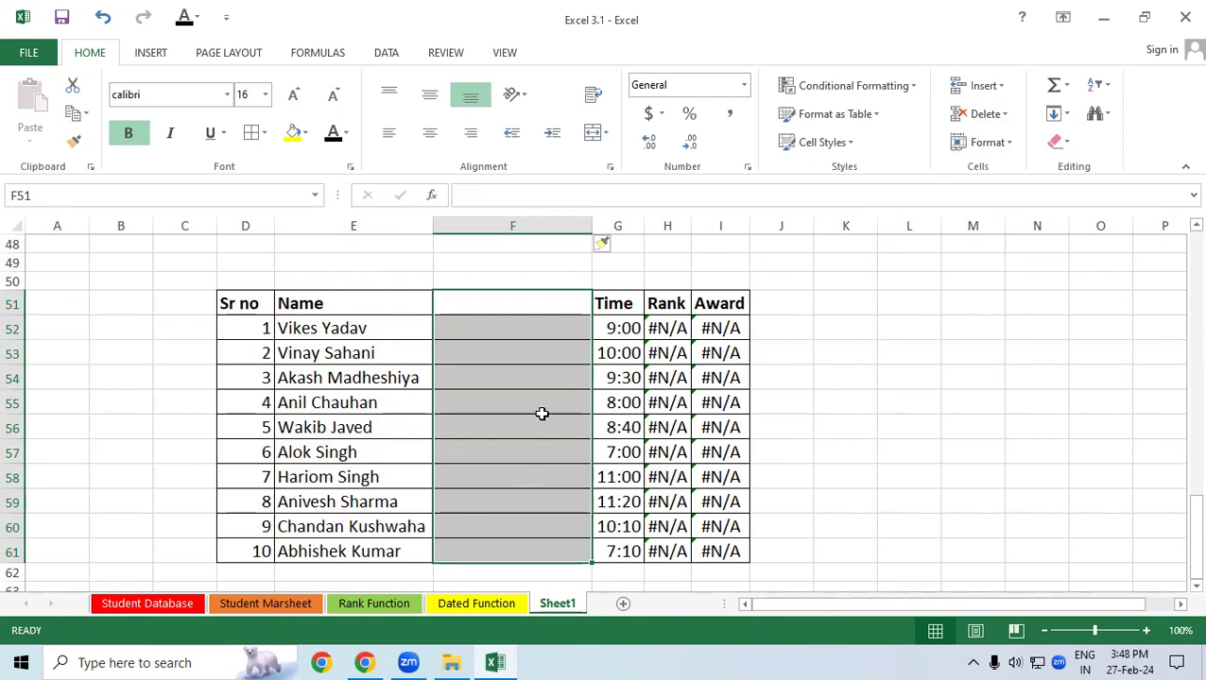
Insert a whole blank sheet column at G, before the Time column
left_click(627, 228)
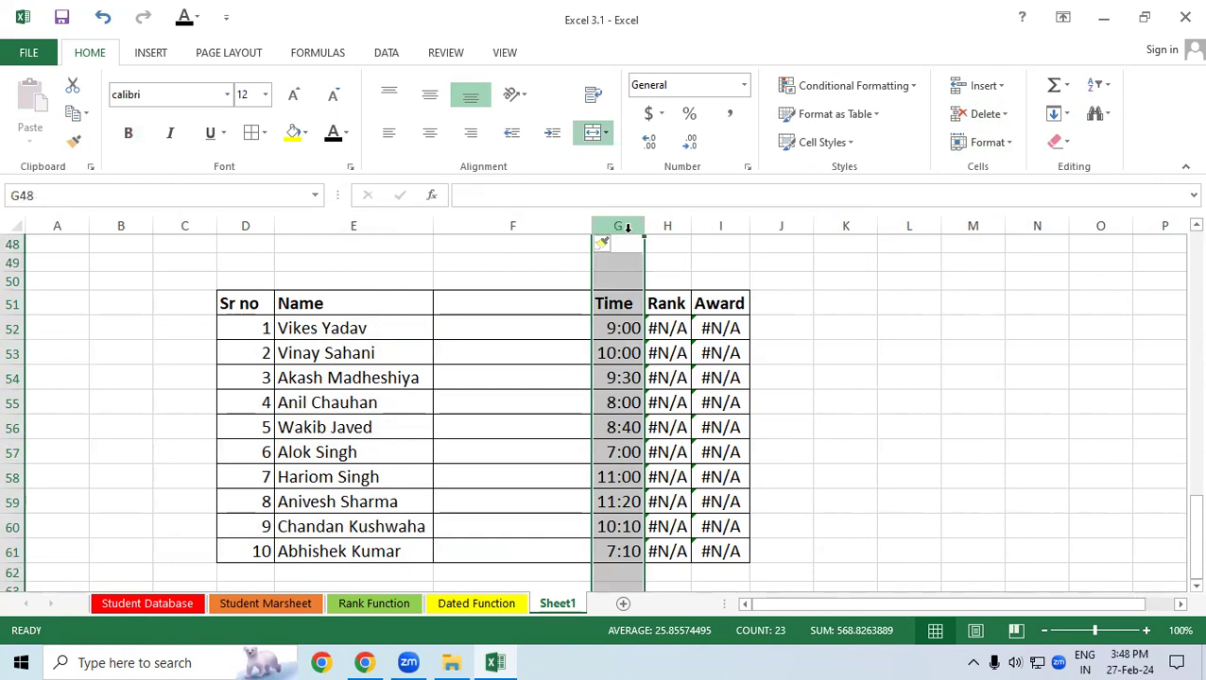
left_click(980, 86)
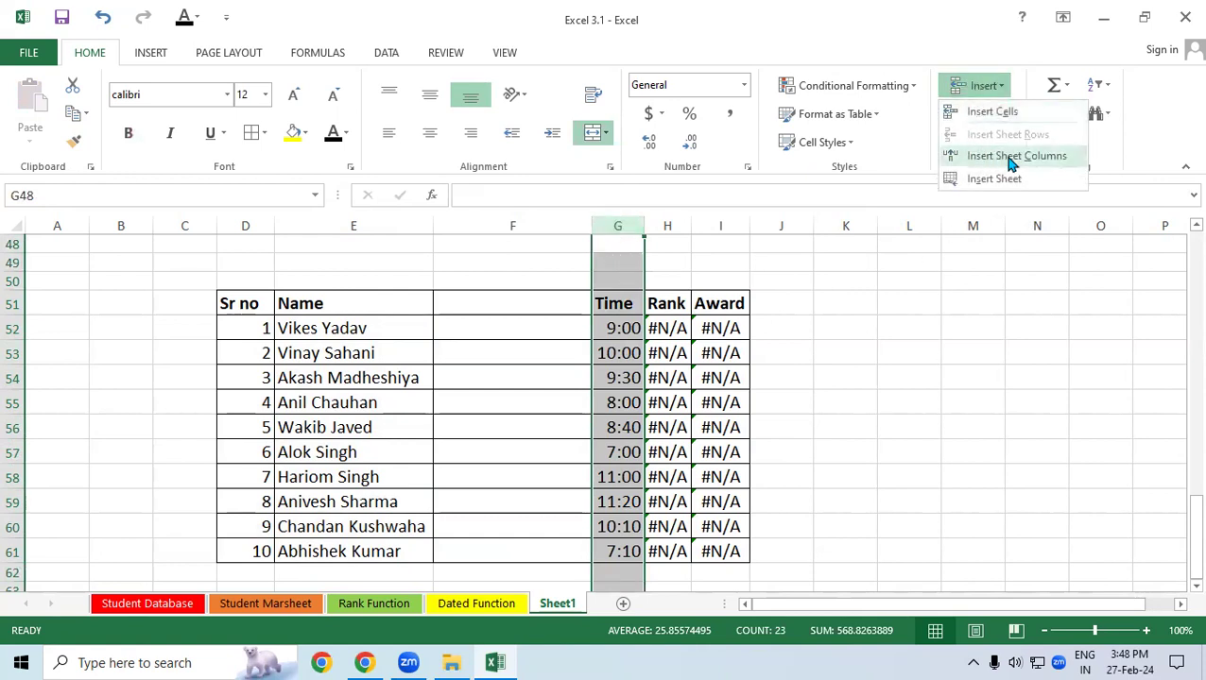
left_click(992, 112)
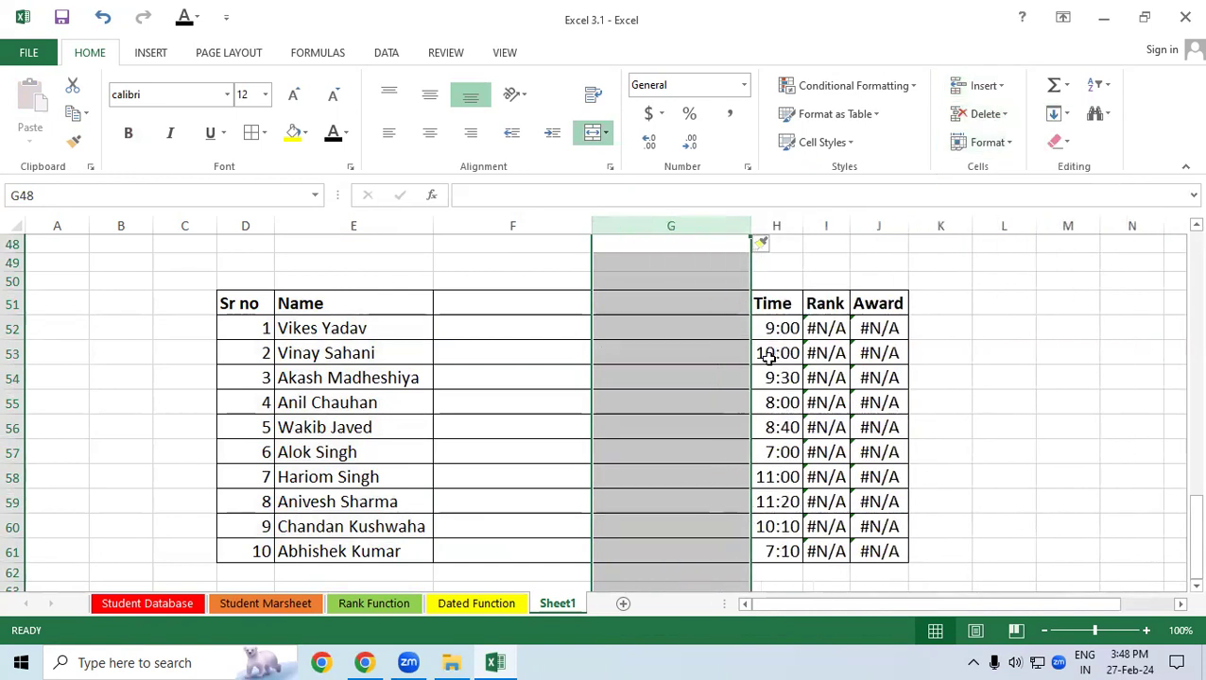
left_click(721, 325)
mouse_move(704, 310)
left_mouse_down()
mouse_move(698, 427)
mouse_move(669, 552)
left_mouse_up()
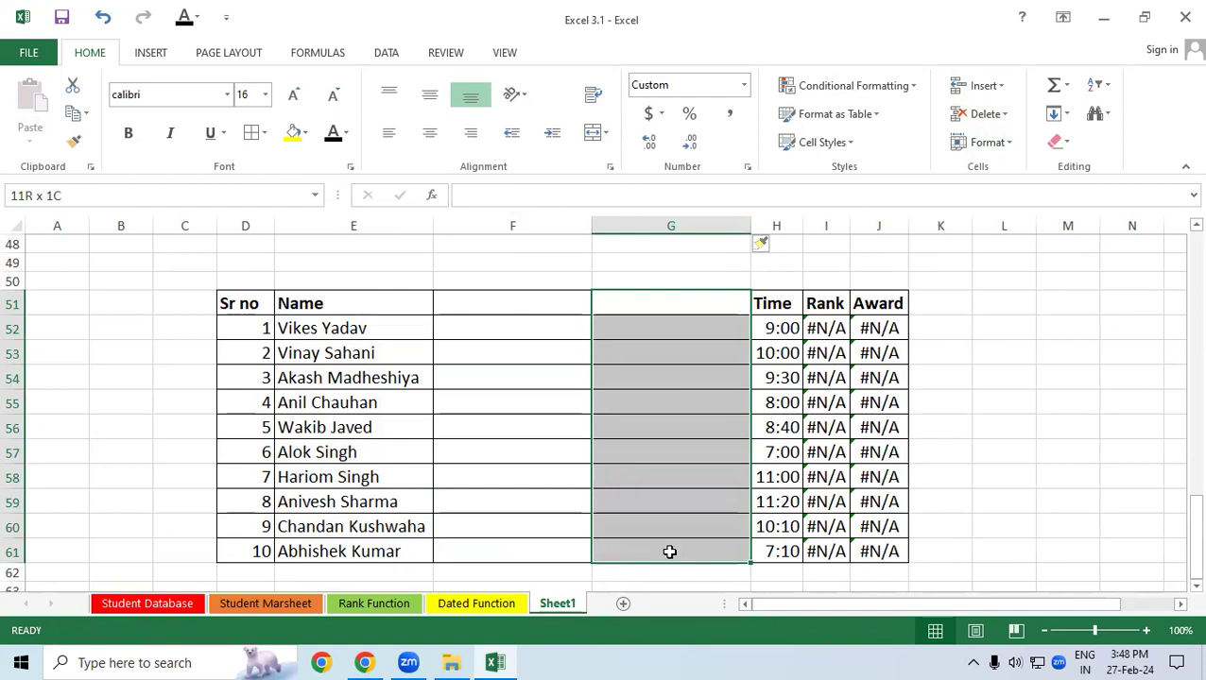
mouse_move(204, 385)
left_mouse_down()
mouse_move(976, 448)
mouse_move(1100, 438)
left_mouse_up()
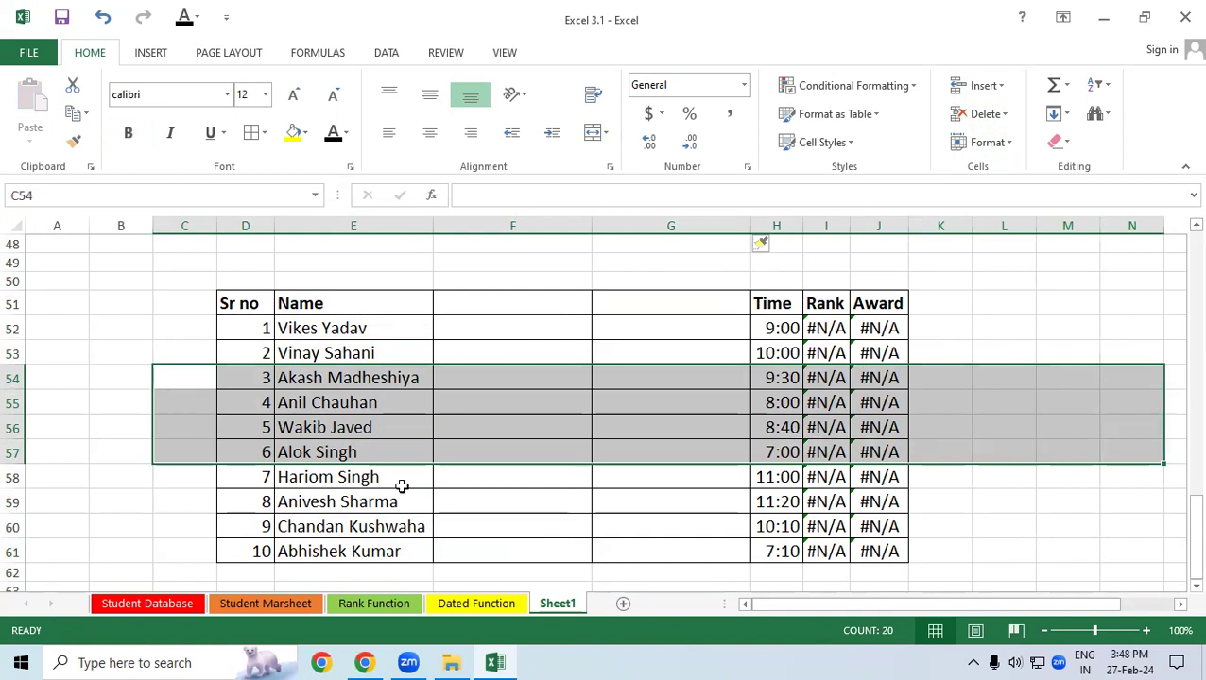
Insert three blank sheet rows at rows 54–56 inside the race table
mouse_move(12, 378)
left_mouse_down()
mouse_move(7, 449)
mouse_move(9, 430)
left_mouse_up()
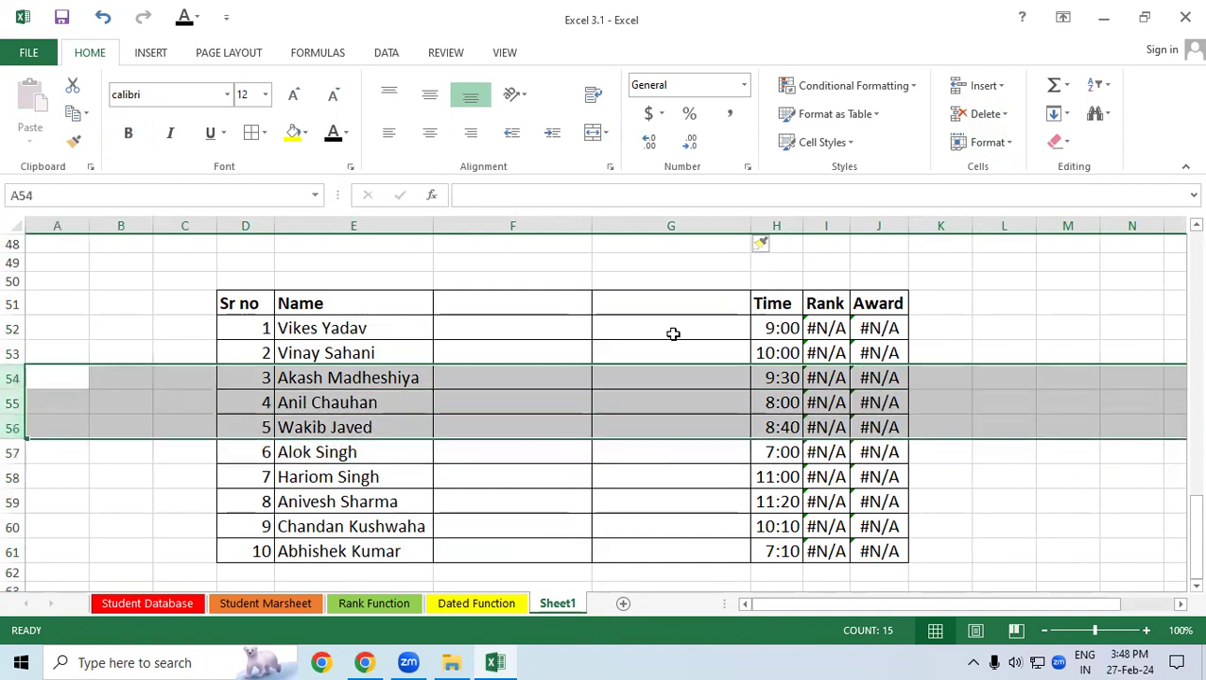
left_click(988, 86)
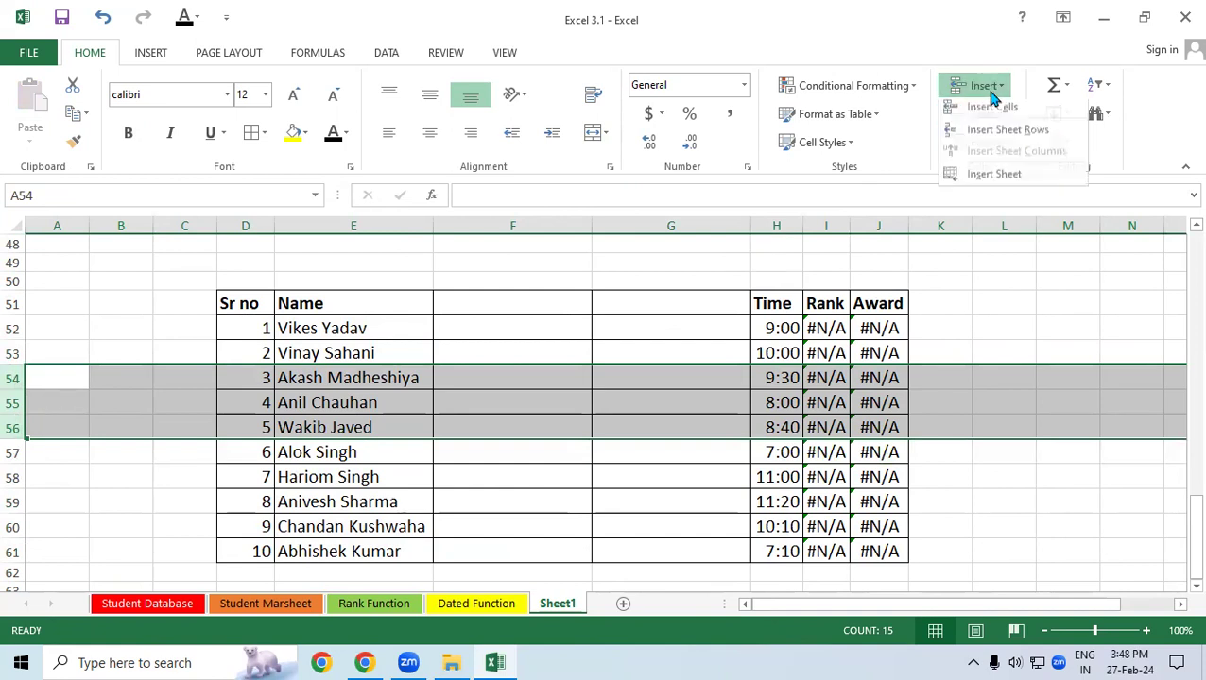
left_click(1015, 137)
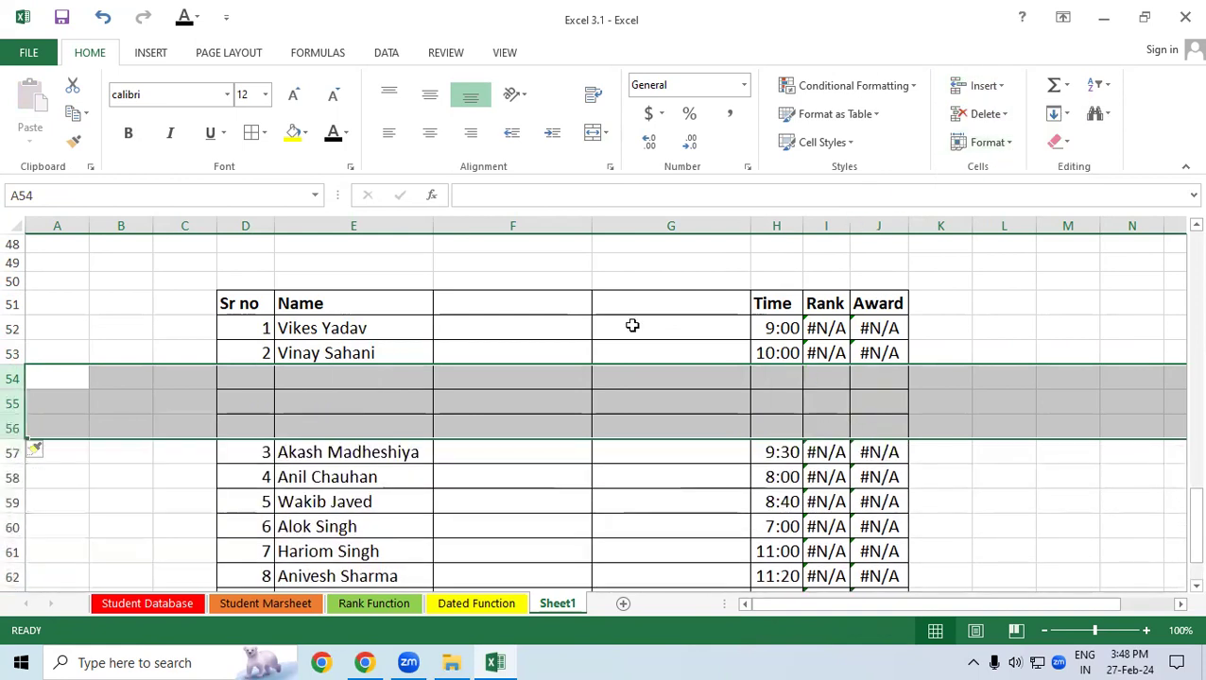
left_click_drag(40, 372, 921, 430)
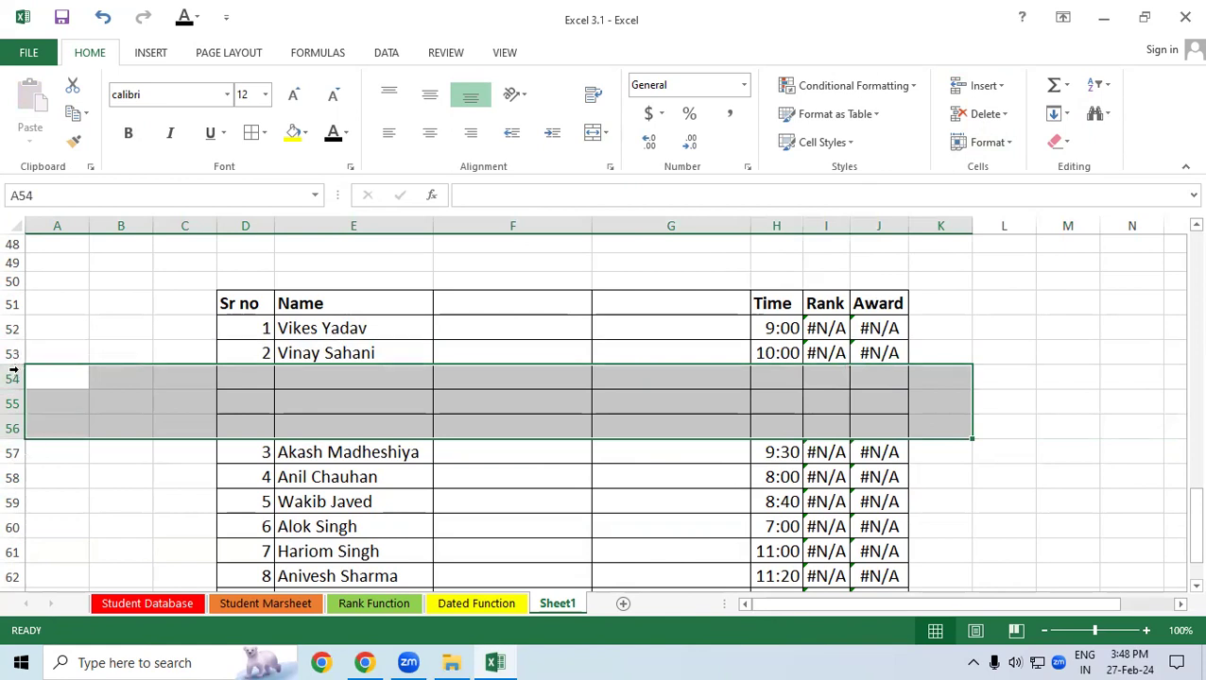
left_click_drag(13, 377, 8, 429)
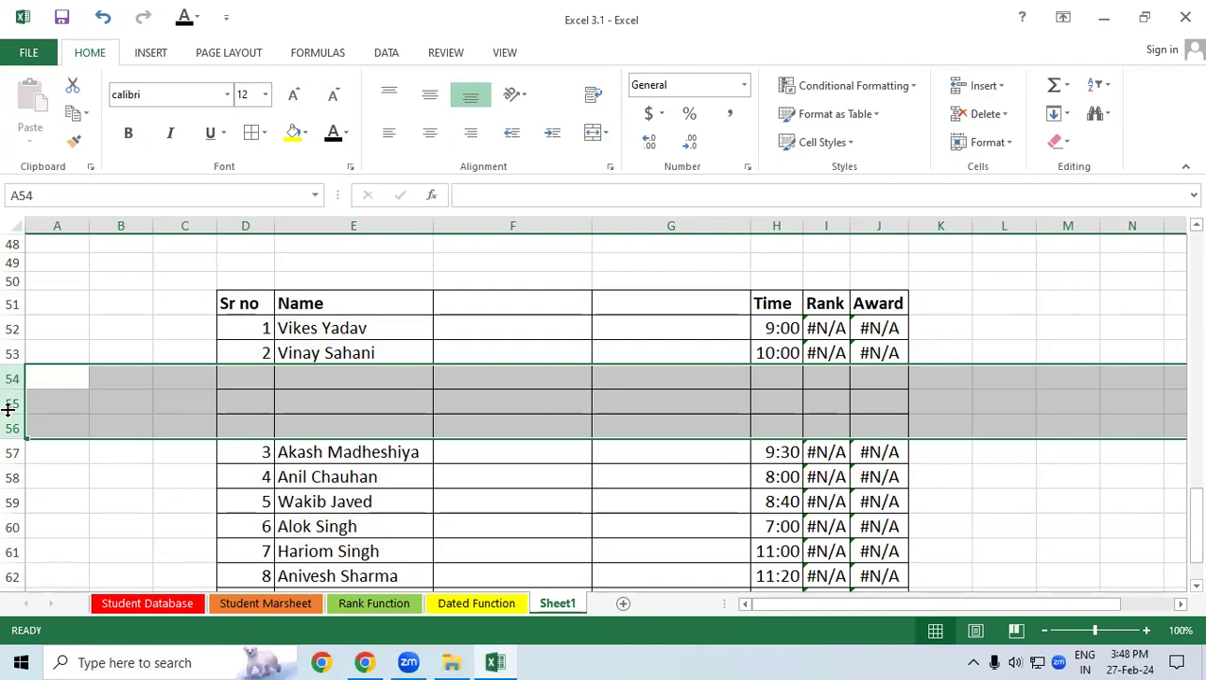
left_click(981, 118)
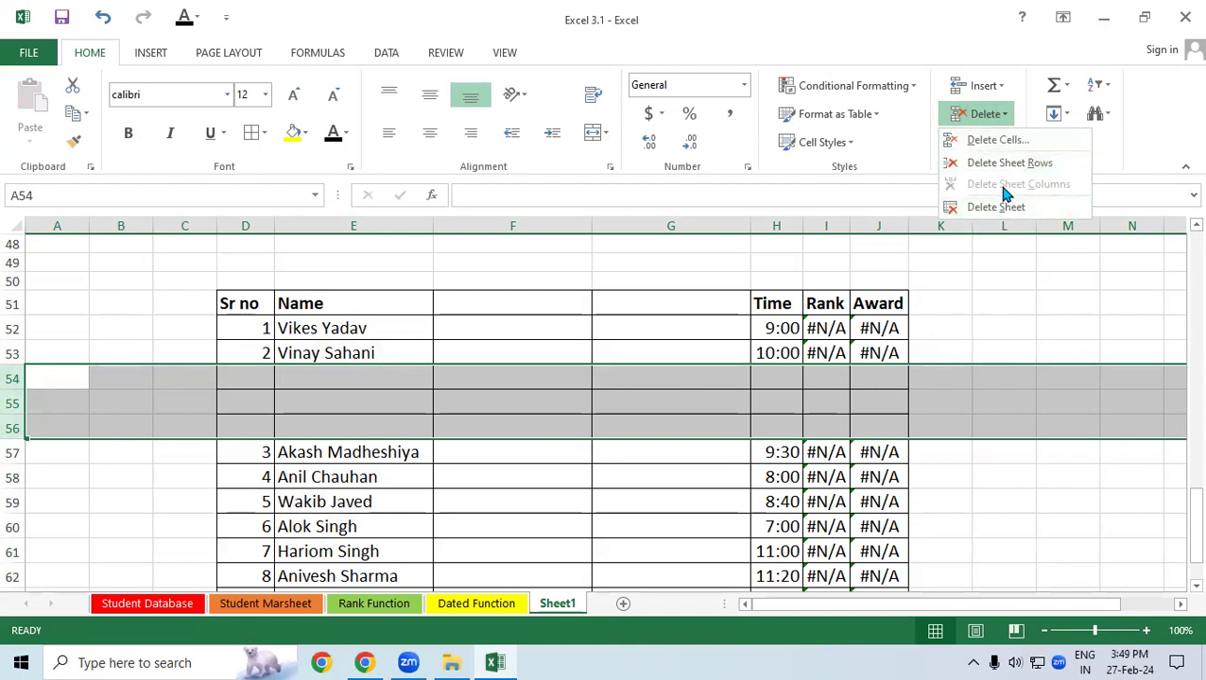
left_click(673, 331)
Delete only cell E54 with cells shifted up, then undo that deletion
left_click(251, 376)
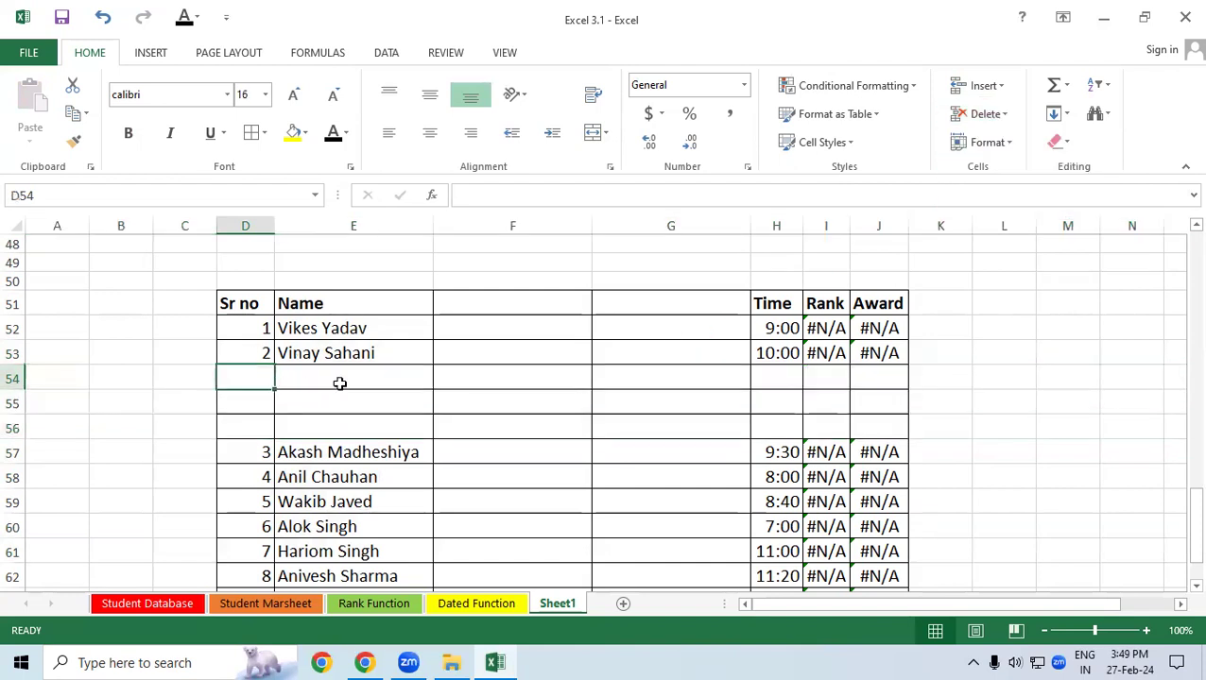
mouse_move(383, 380)
left_mouse_down()
mouse_move(282, 372)
mouse_move(347, 374)
left_mouse_up()
left_click(347, 374)
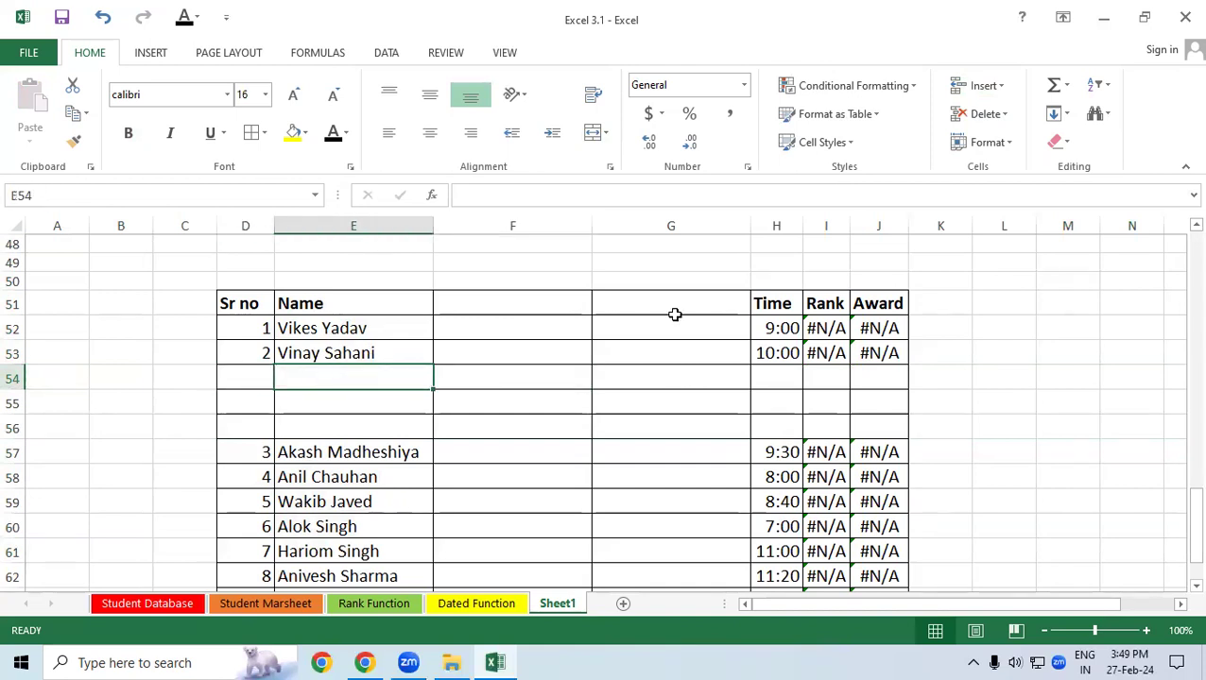
left_click(983, 114)
left_click(985, 117)
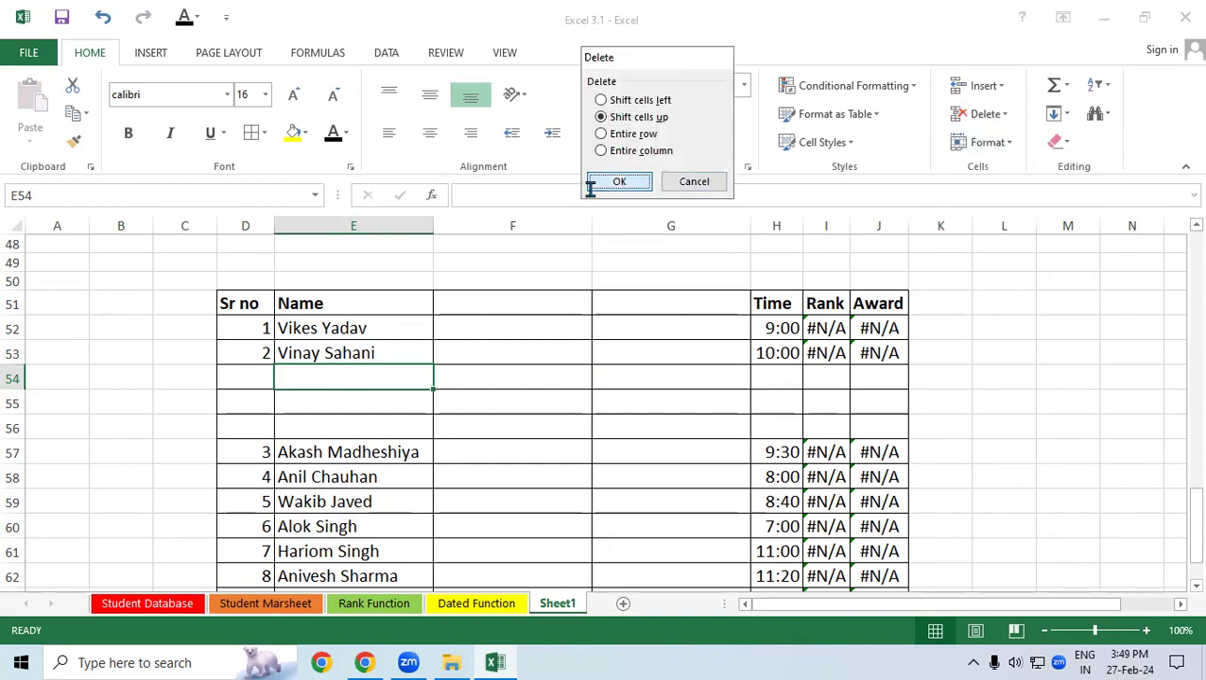
left_click(590, 187)
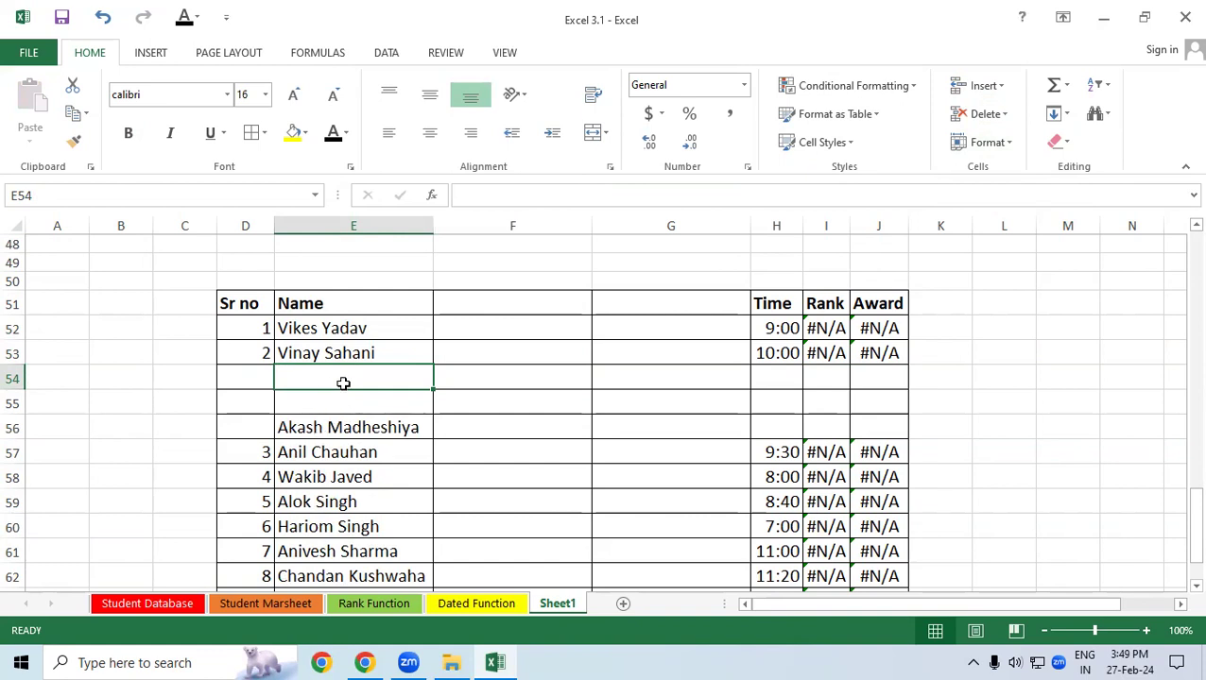
key("ctrl+z")
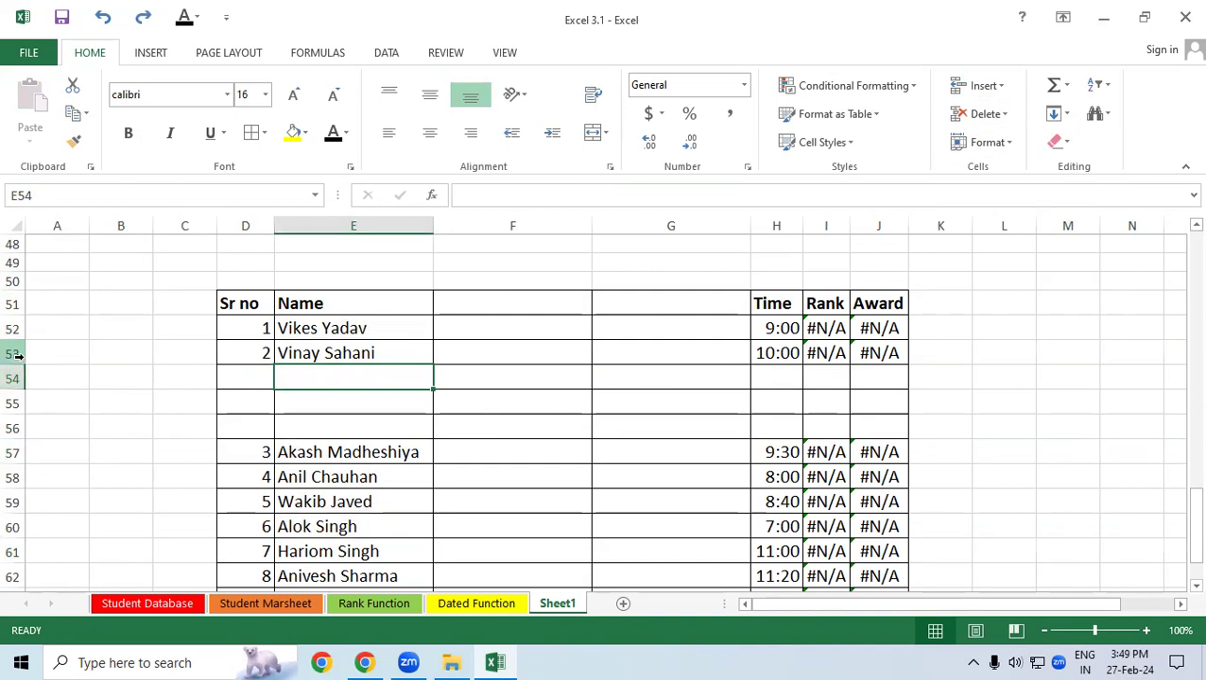
Delete blank rows 54–56 entirely so all ten racers run continuously
left_click_drag(14, 378, 13, 427)
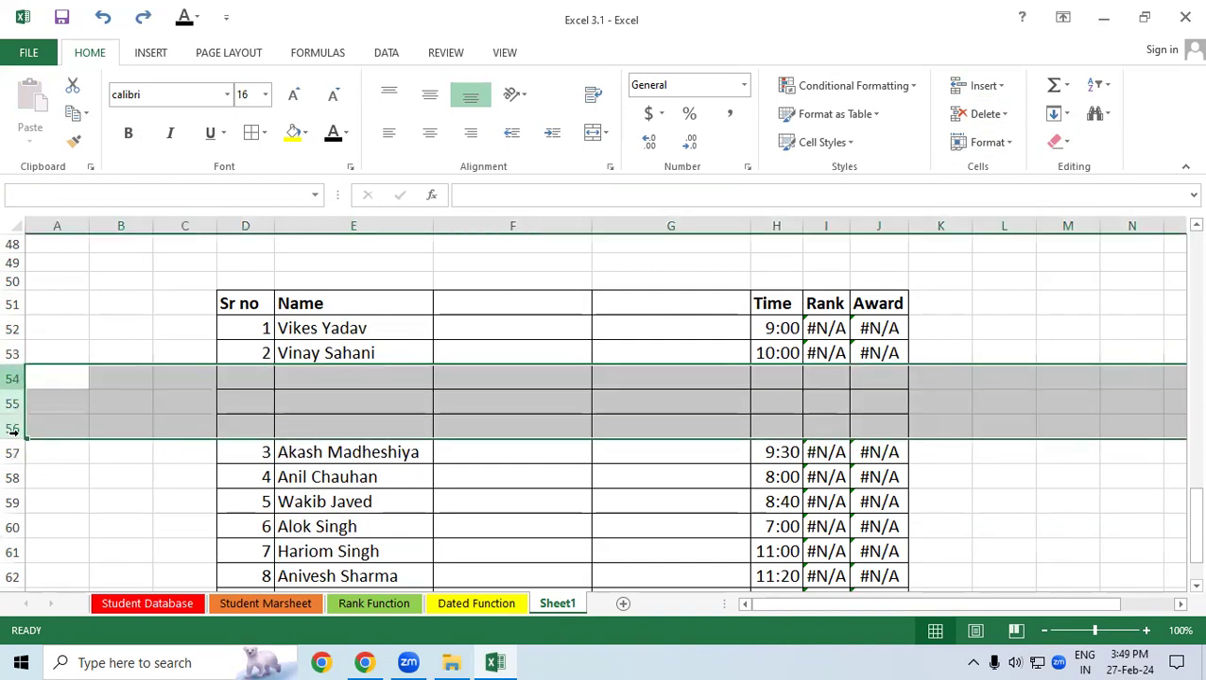
left_click(987, 114)
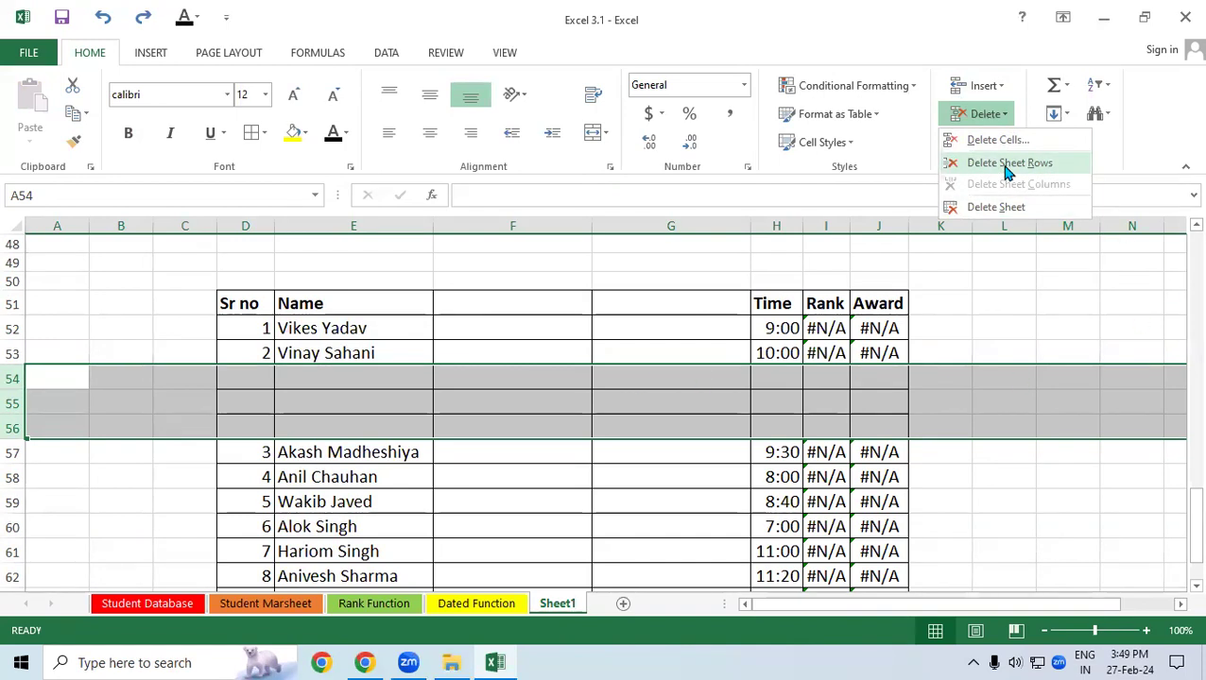
left_click(1007, 170)
left_click(266, 402)
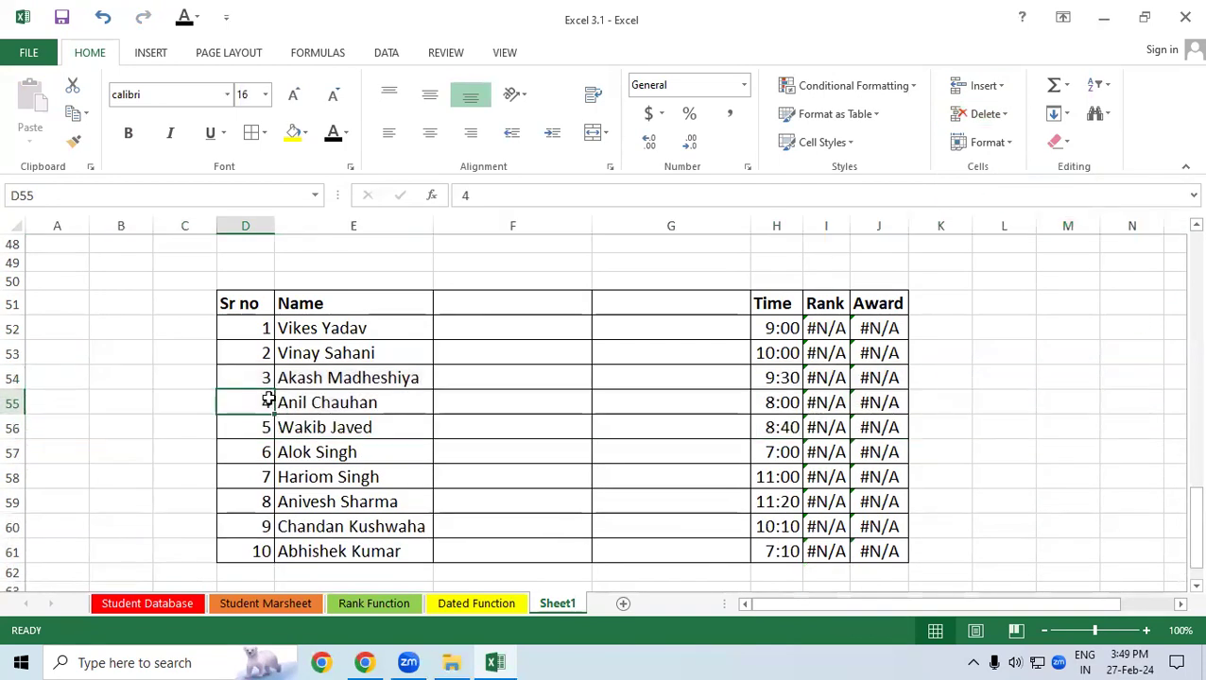
Delete empty columns F and G, returning Time, Rank and Award to columns F–H
left_click_drag(520, 226, 652, 226)
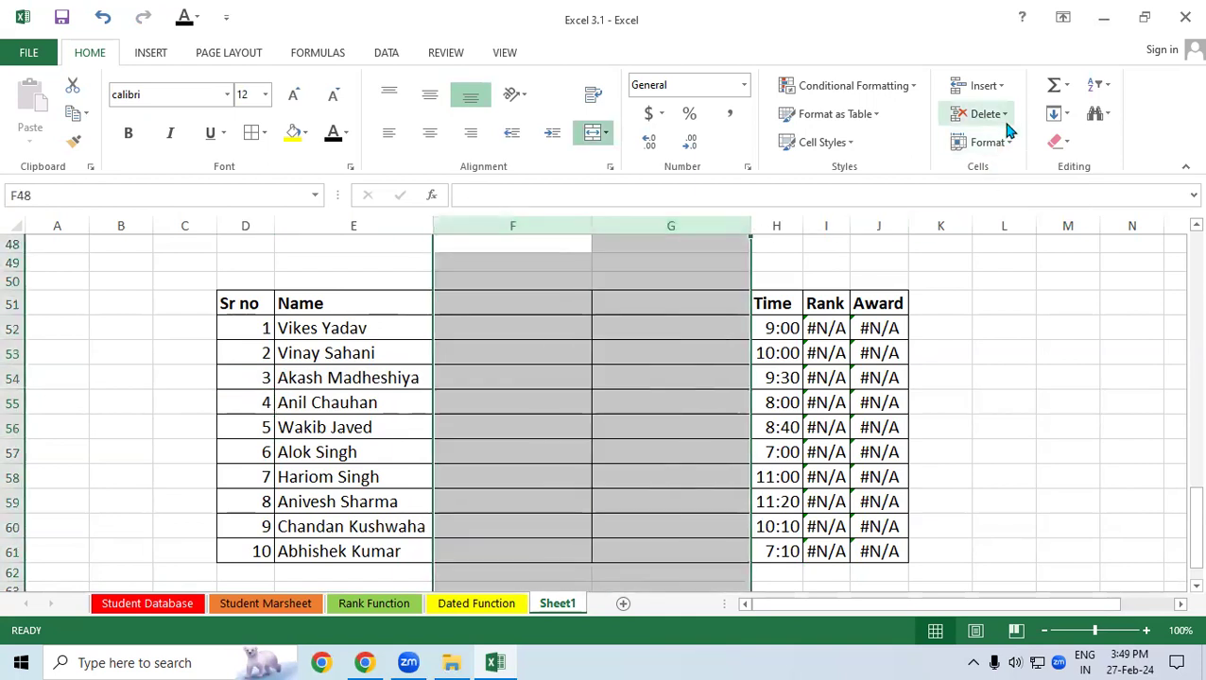
left_click(1000, 90)
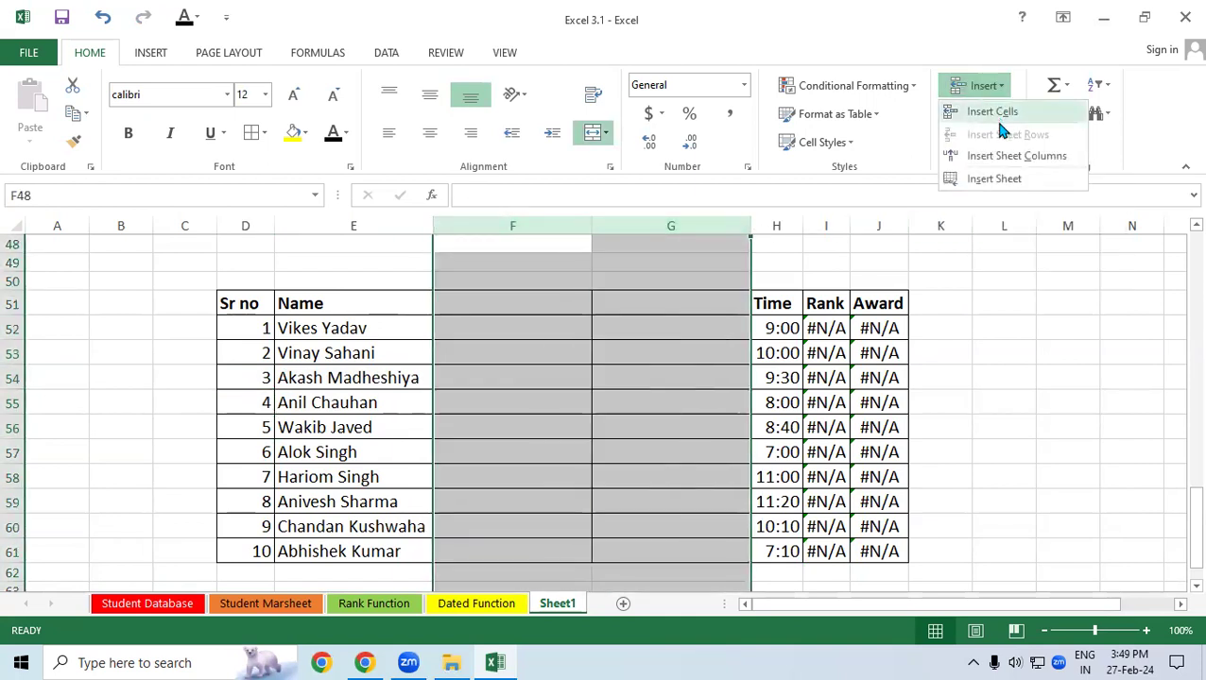
left_click(974, 223)
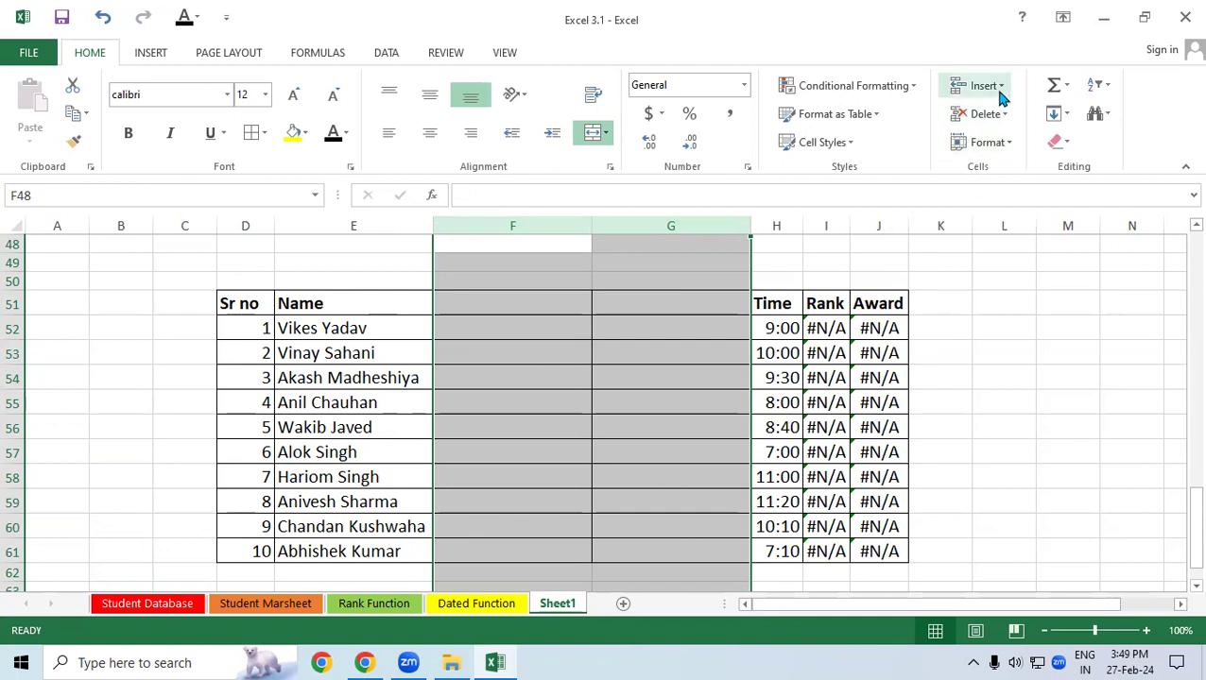
left_click(984, 115)
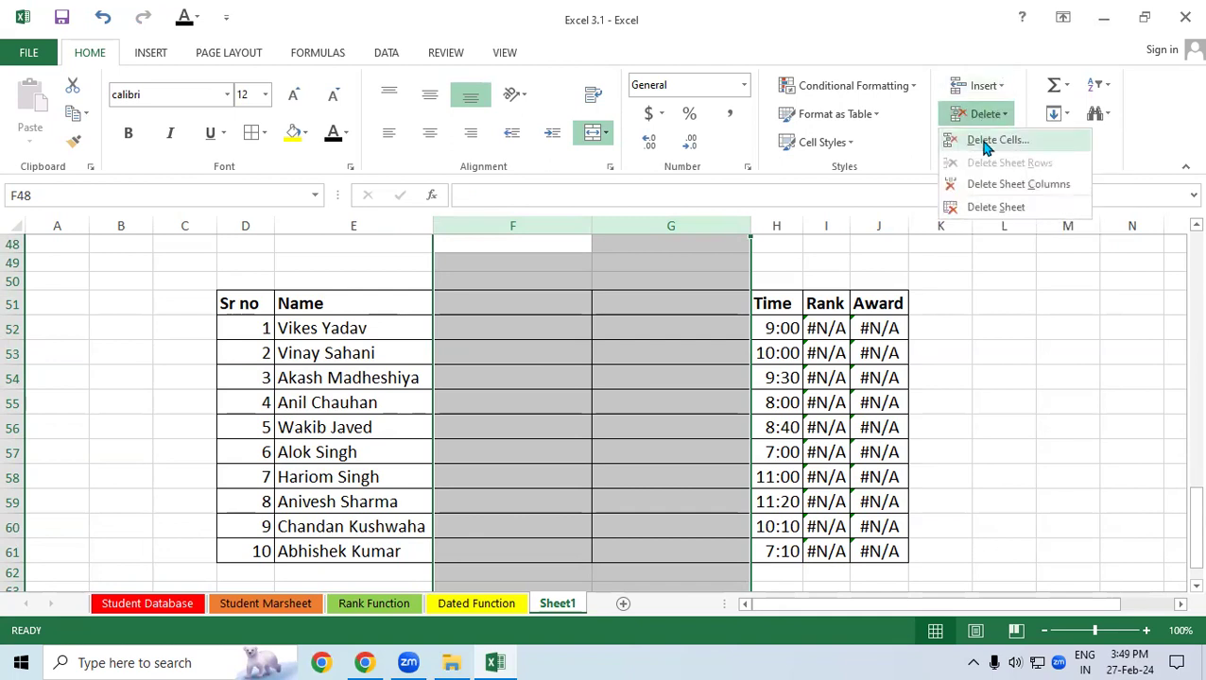
left_click(984, 143)
left_click(709, 307)
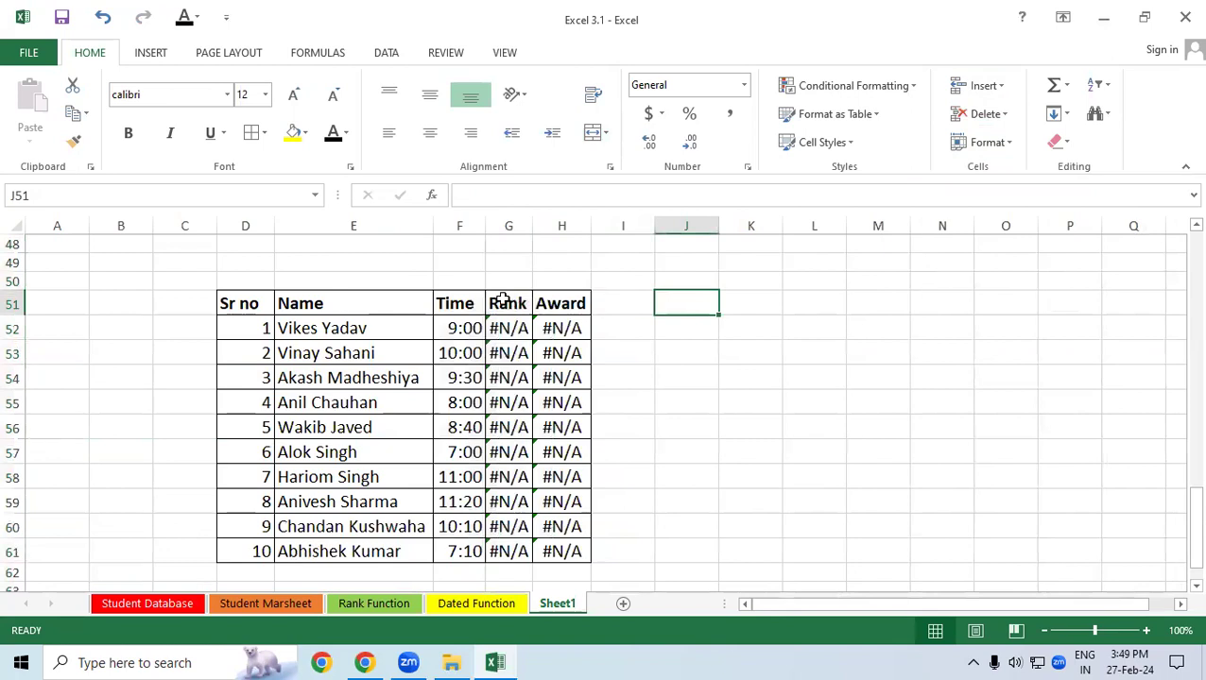
left_click_drag(454, 304, 564, 538)
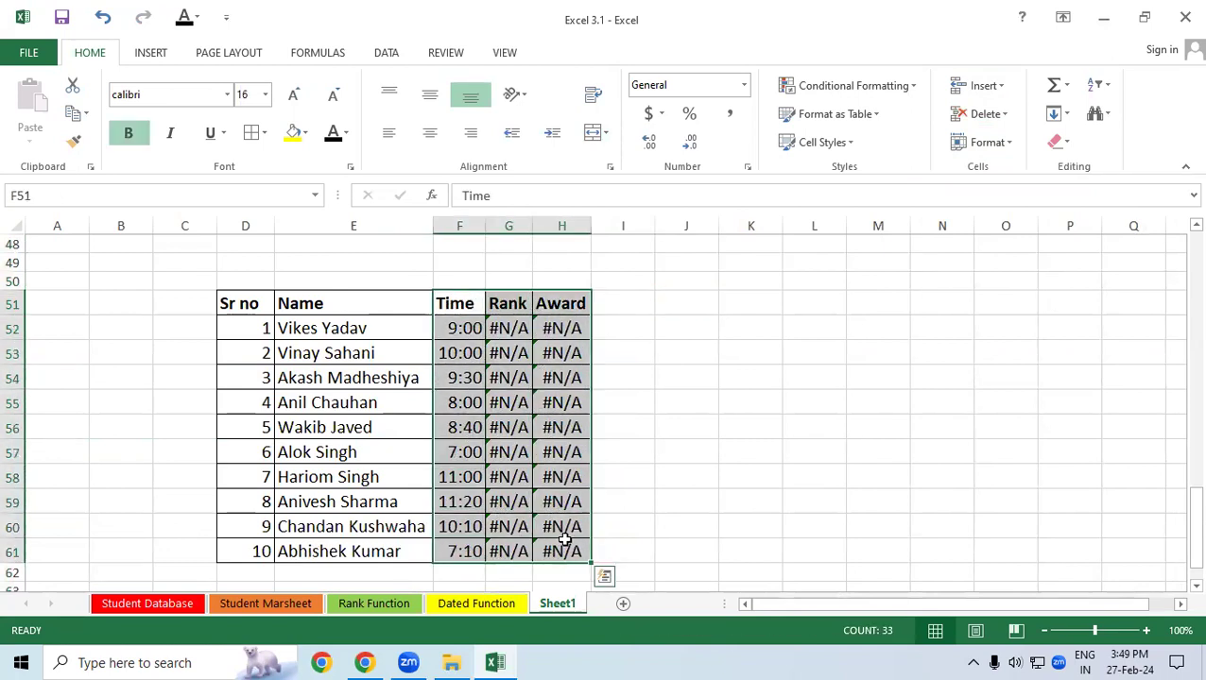
left_click(883, 521)
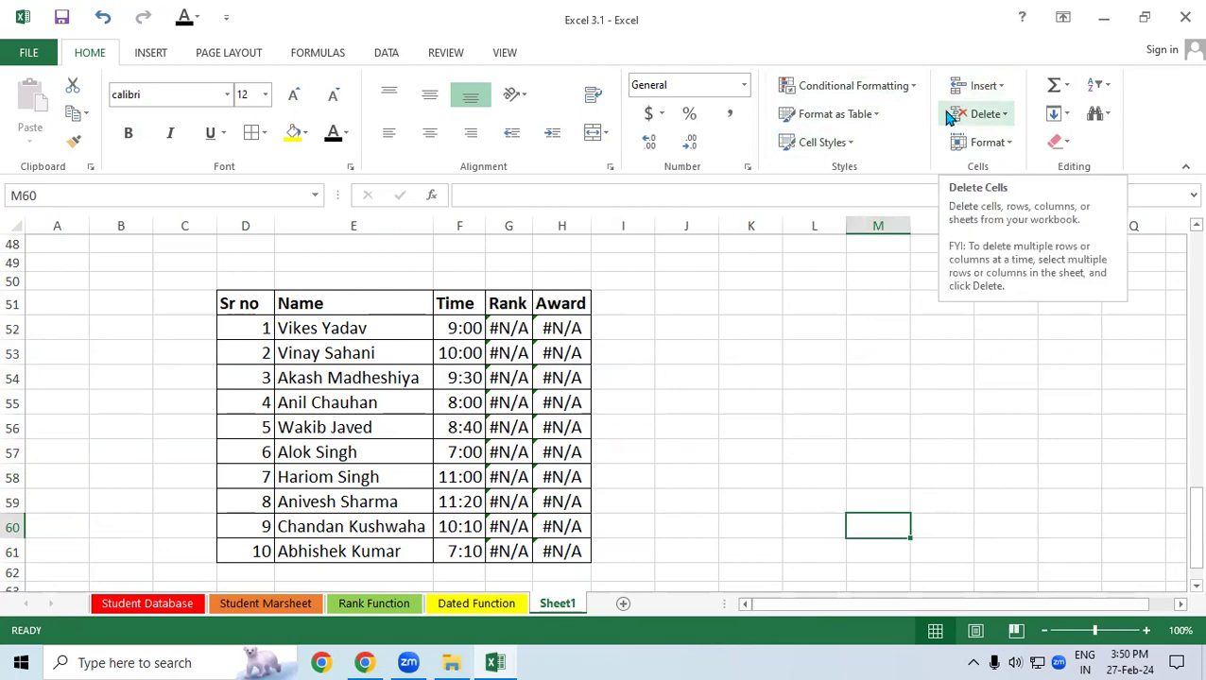
left_click(557, 355)
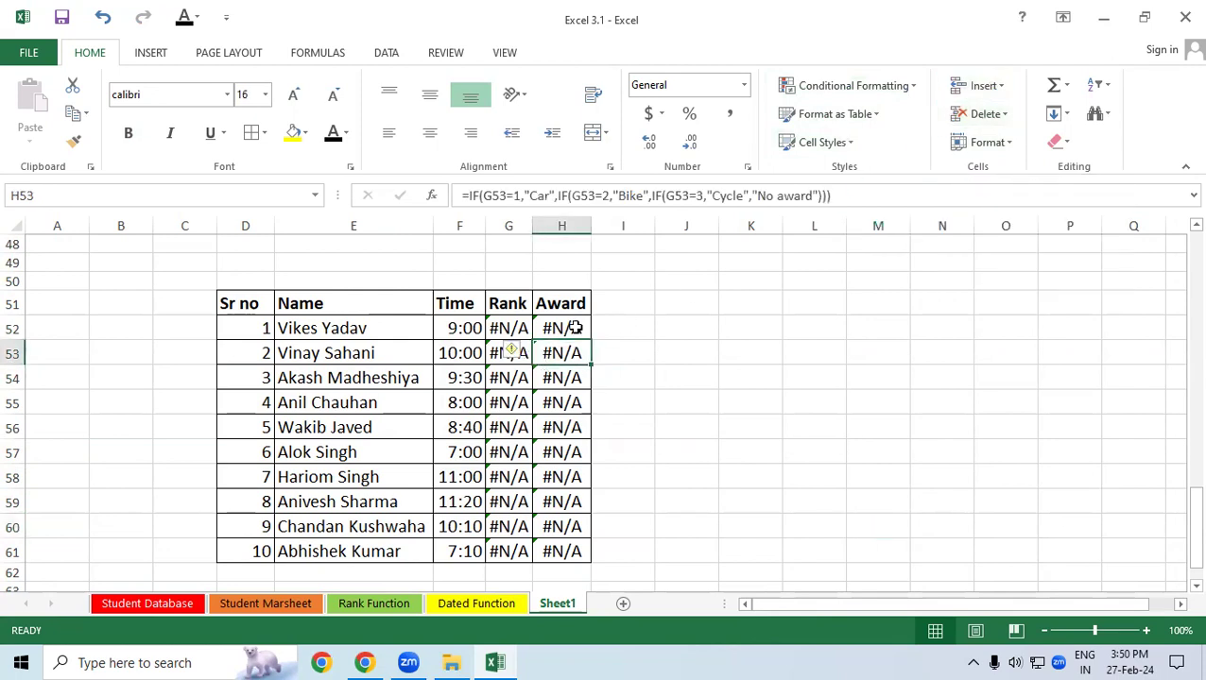
left_click(908, 91)
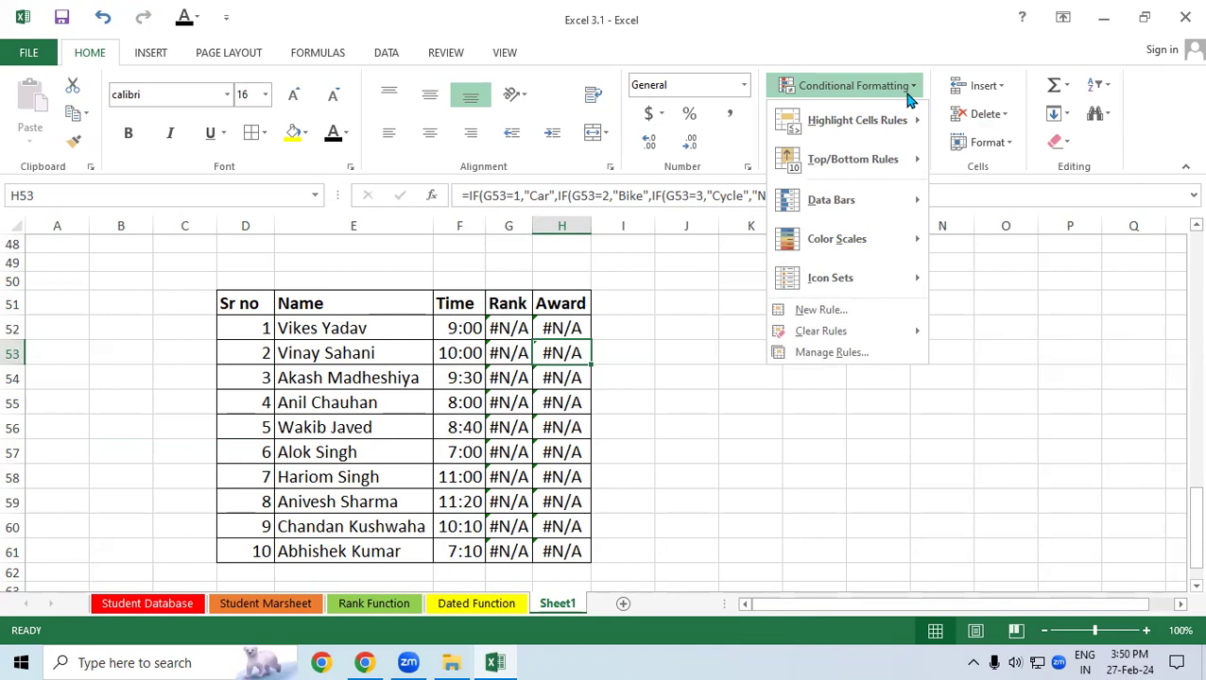
mouse_move(895, 121)
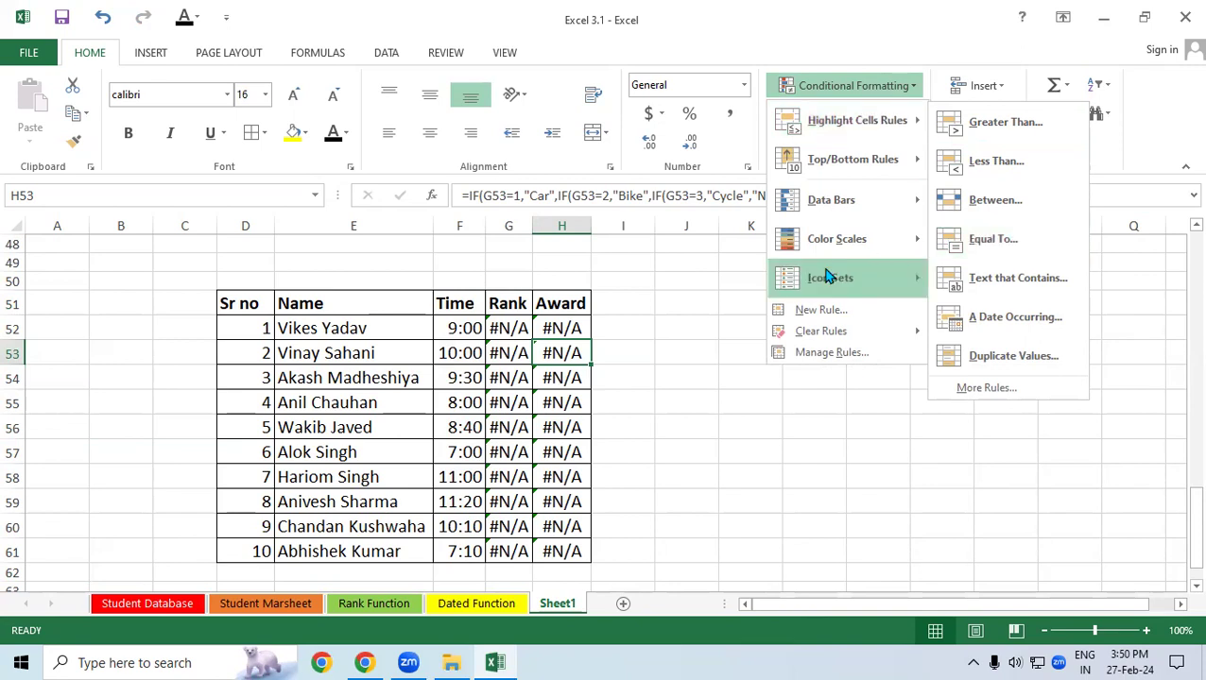
key("Escape")
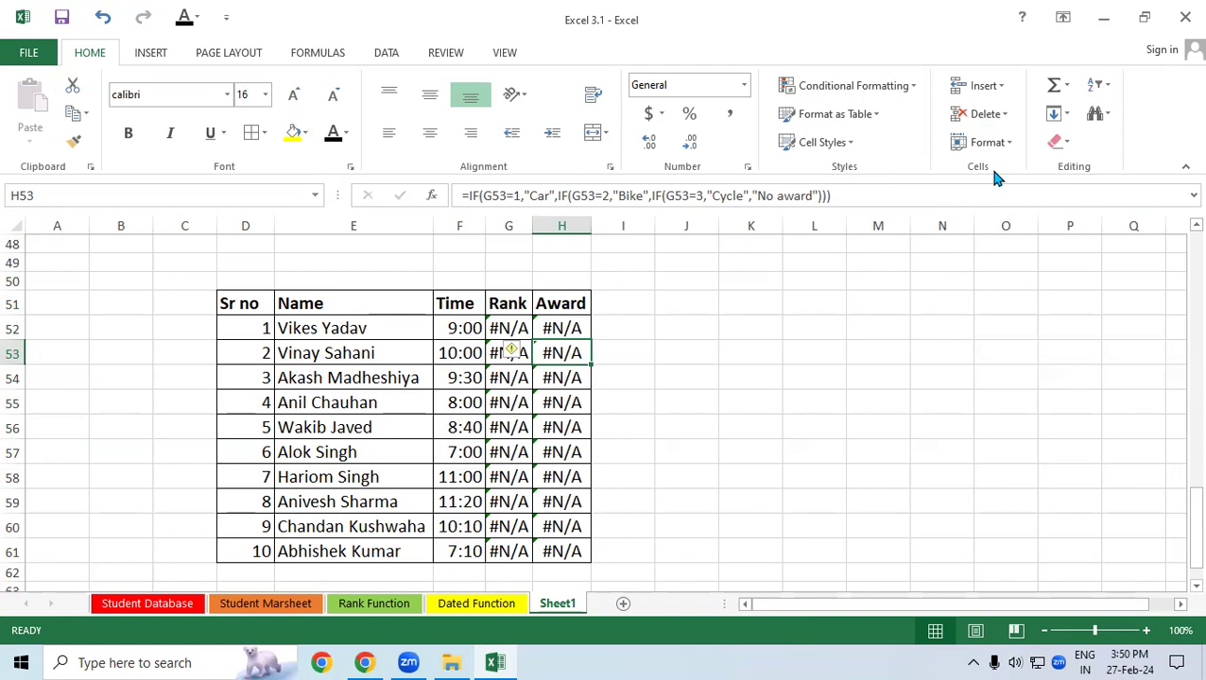
scroll(891, 315, "down", 1)
Select the attendance grid D21:M32, then scroll up to the Conditional Formatting title
left_click_drag(1181, 530, 1181, 313)
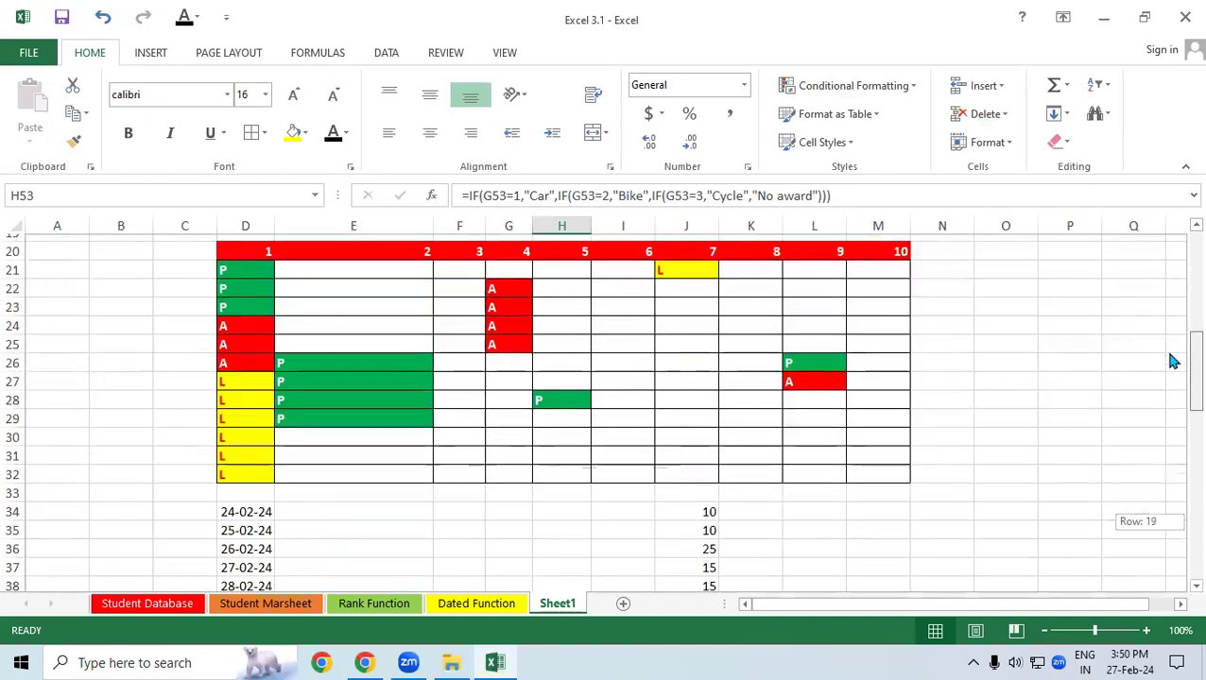
left_click_drag(1181, 313, 1171, 358)
mouse_move(261, 263)
left_mouse_down()
mouse_move(866, 450)
mouse_move(867, 467)
left_mouse_up()
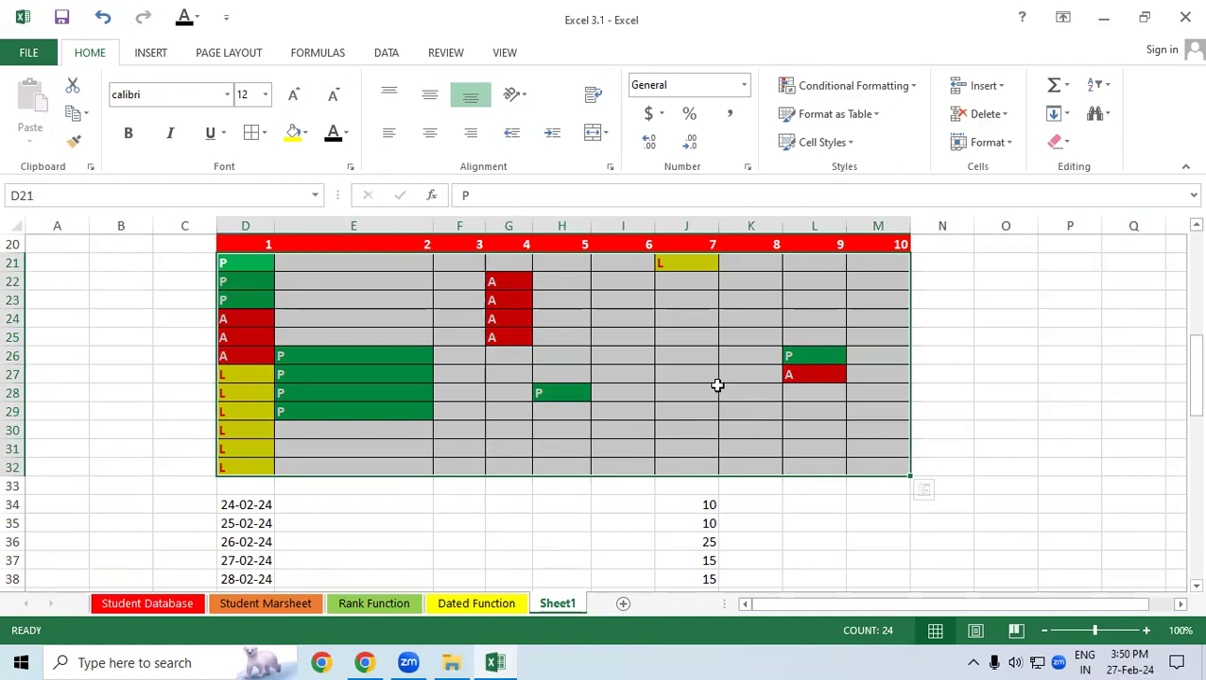
left_click_drag(1183, 364, 1179, 239)
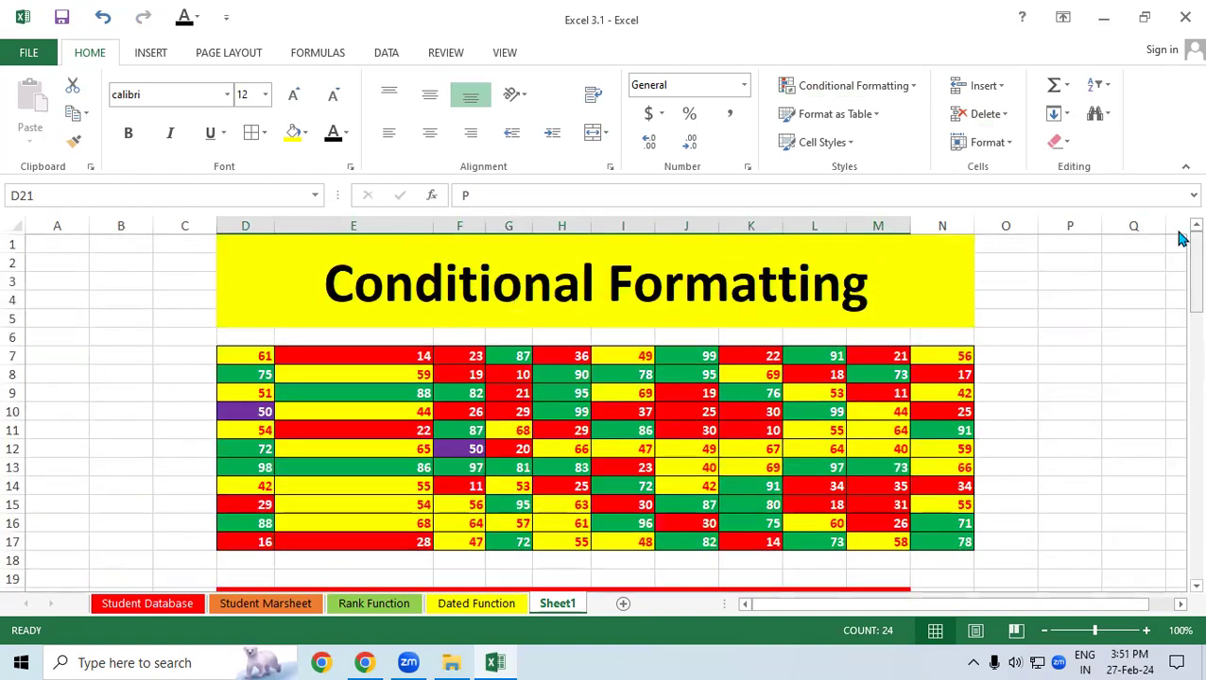